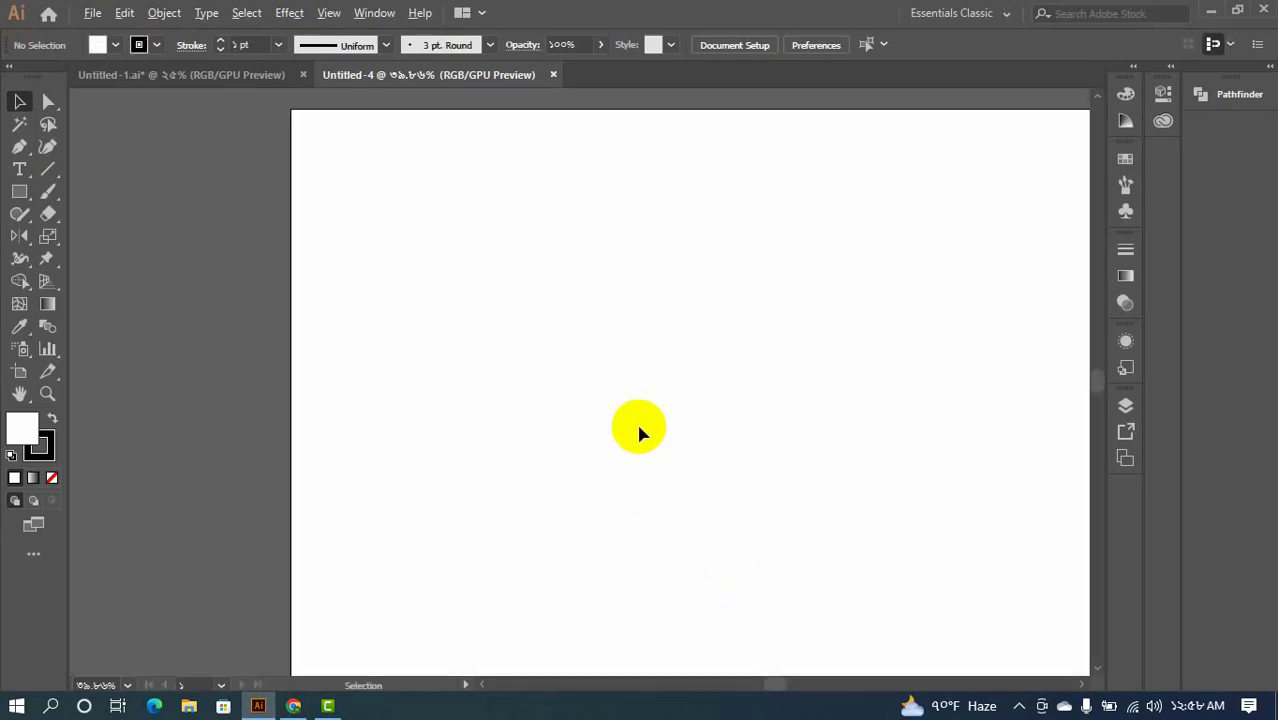
- Add the letter B as text near the middle of the artboard and enlarge it to about 408 pt
key("ctrl+0")
left_click_drag(655, 433, 606, 412)
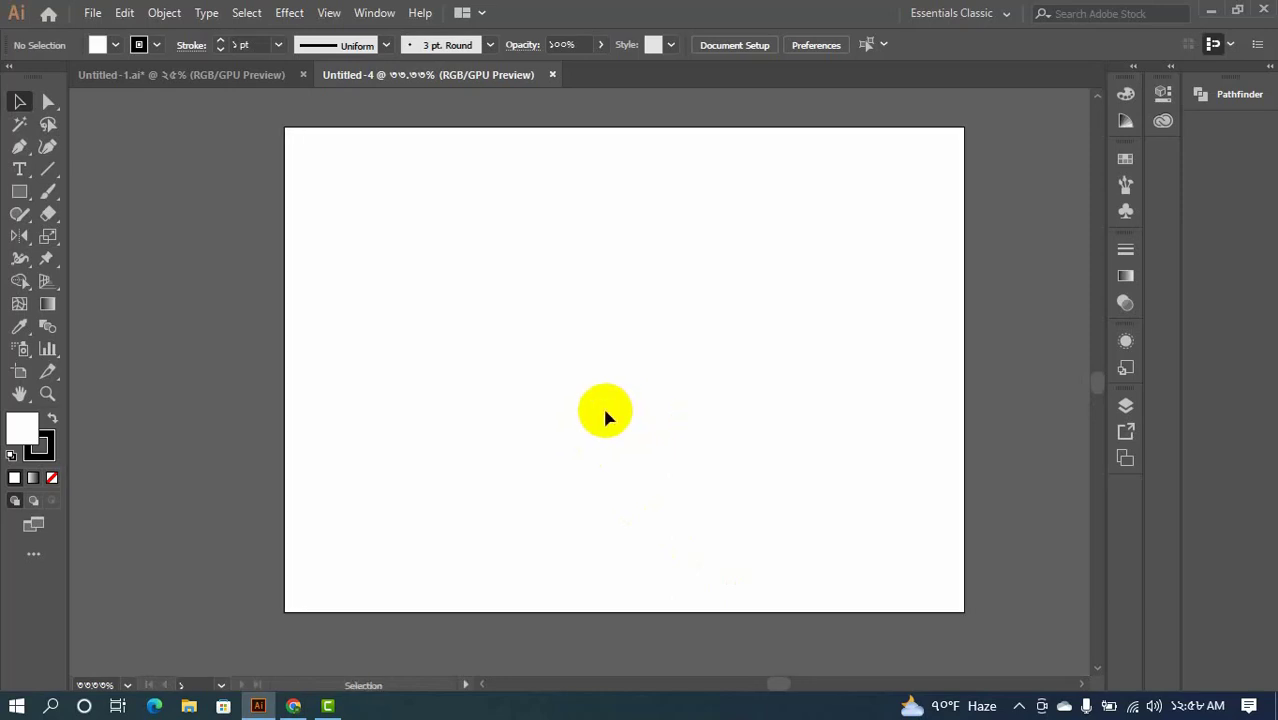
left_click(18, 172)
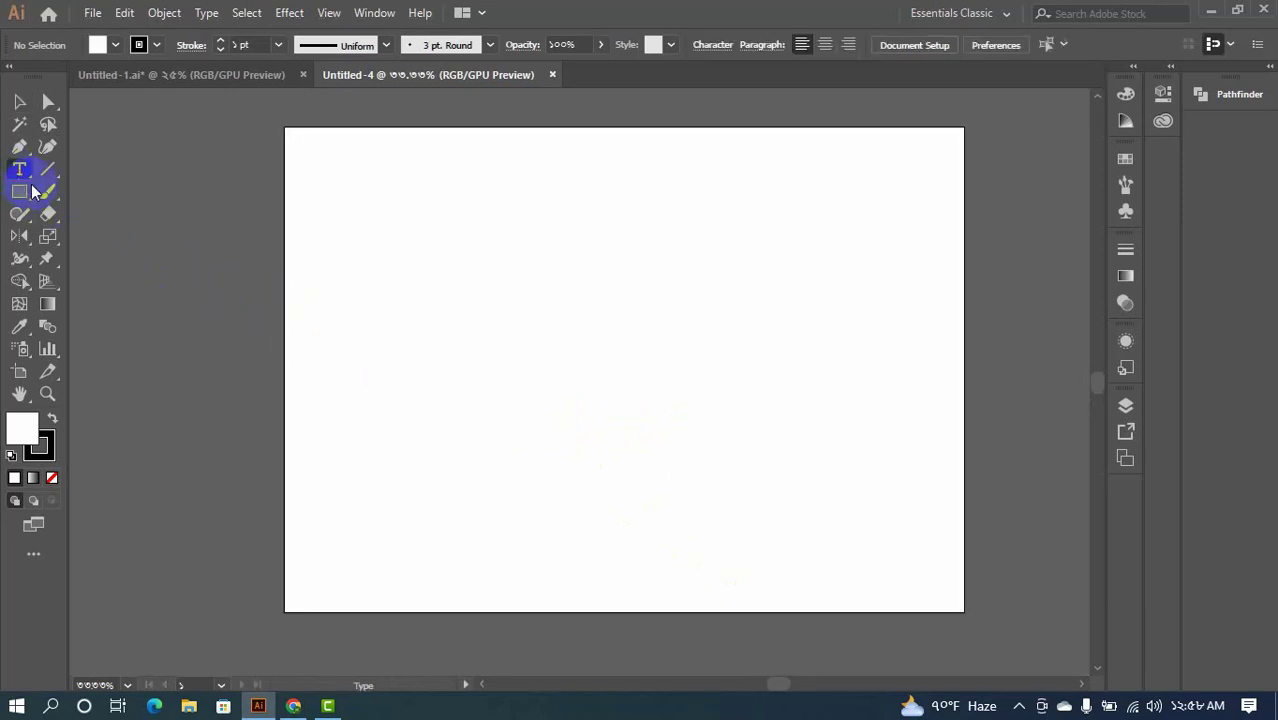
left_click(442, 302)
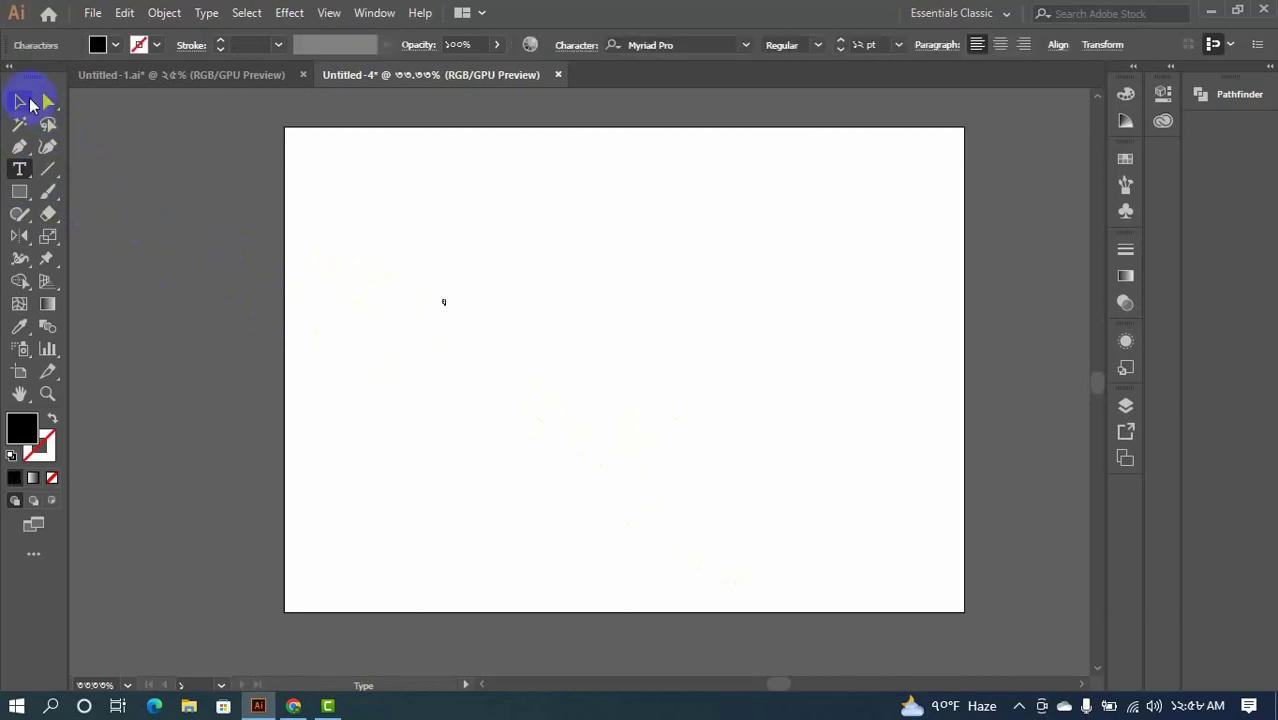
left_click(22, 102)
left_click(437, 305)
left_click_drag(453, 311, 752, 575)
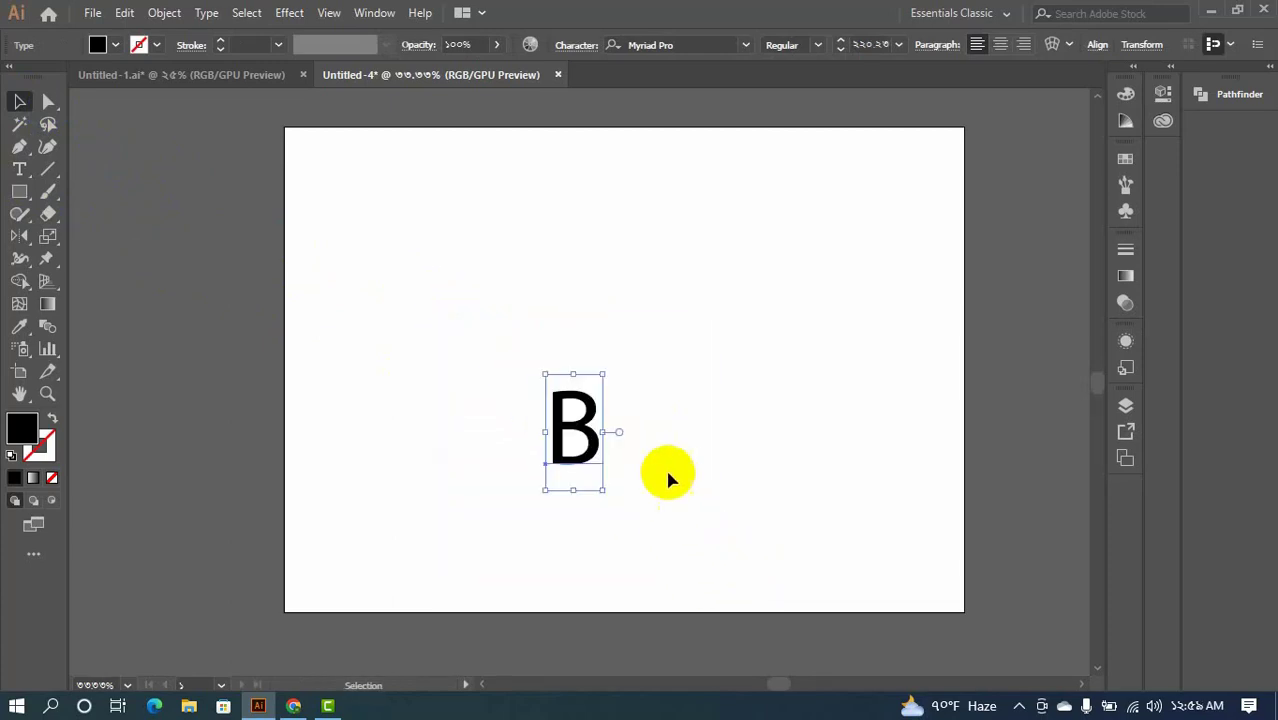
left_click_drag(603, 373, 745, 276)
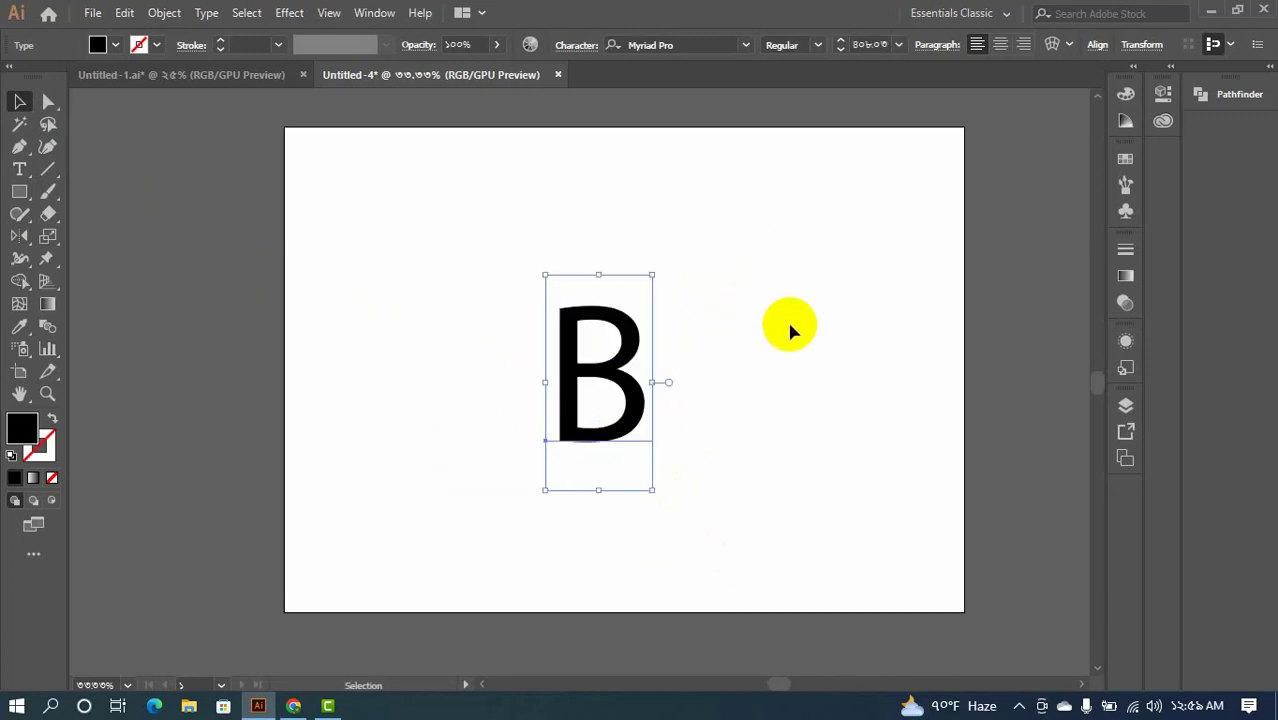
- Change the letter B's font to Calisto MT and move the letter slightly up toward the artboard's centre
left_click(746, 45)
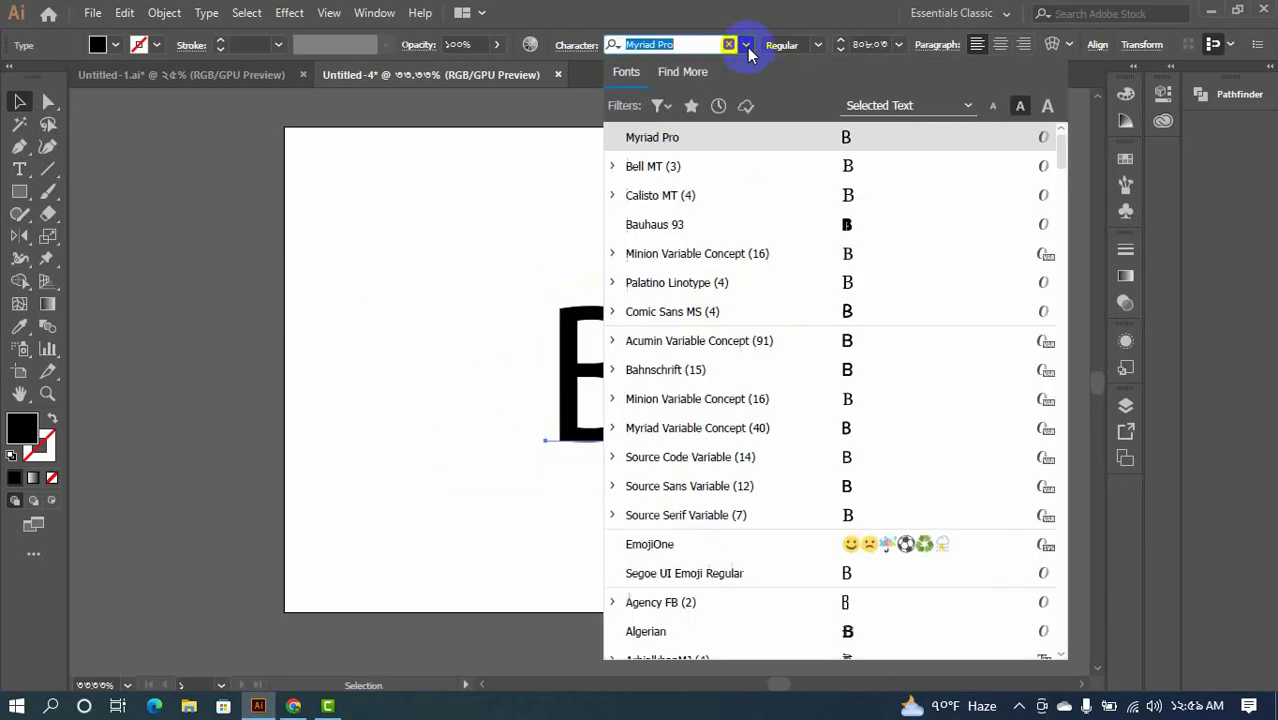
left_click(846, 203)
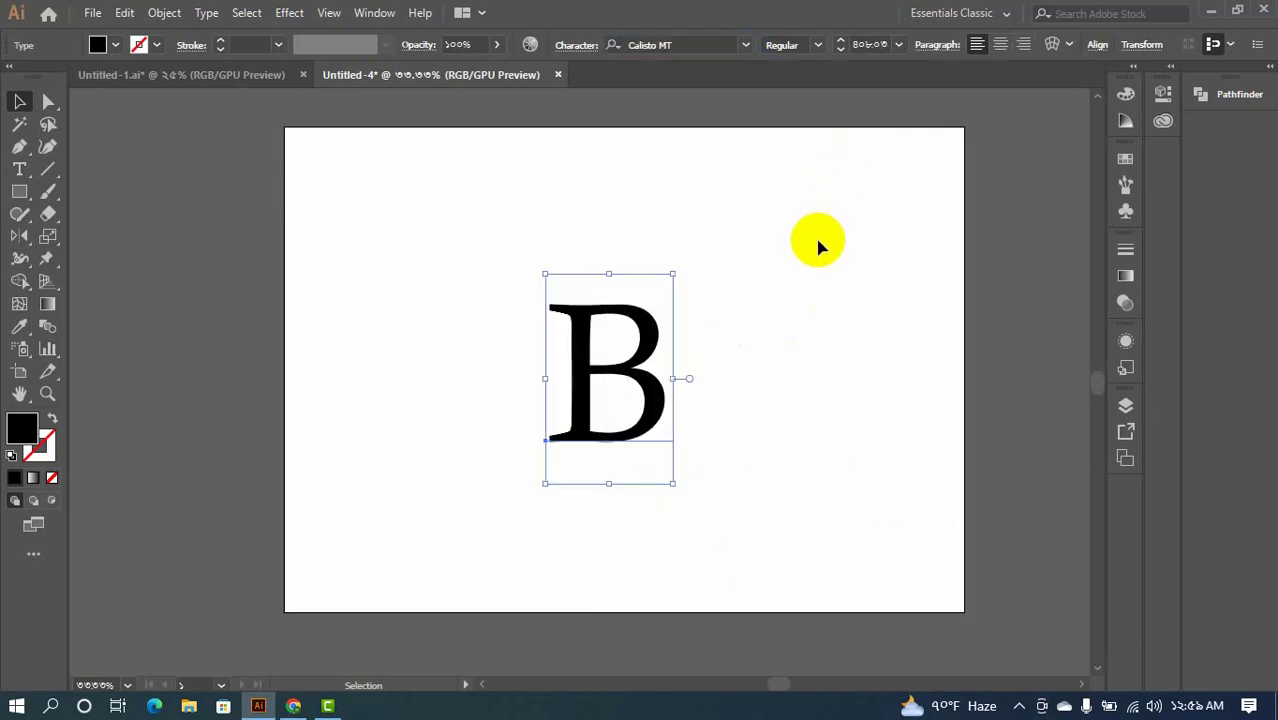
left_click(757, 339)
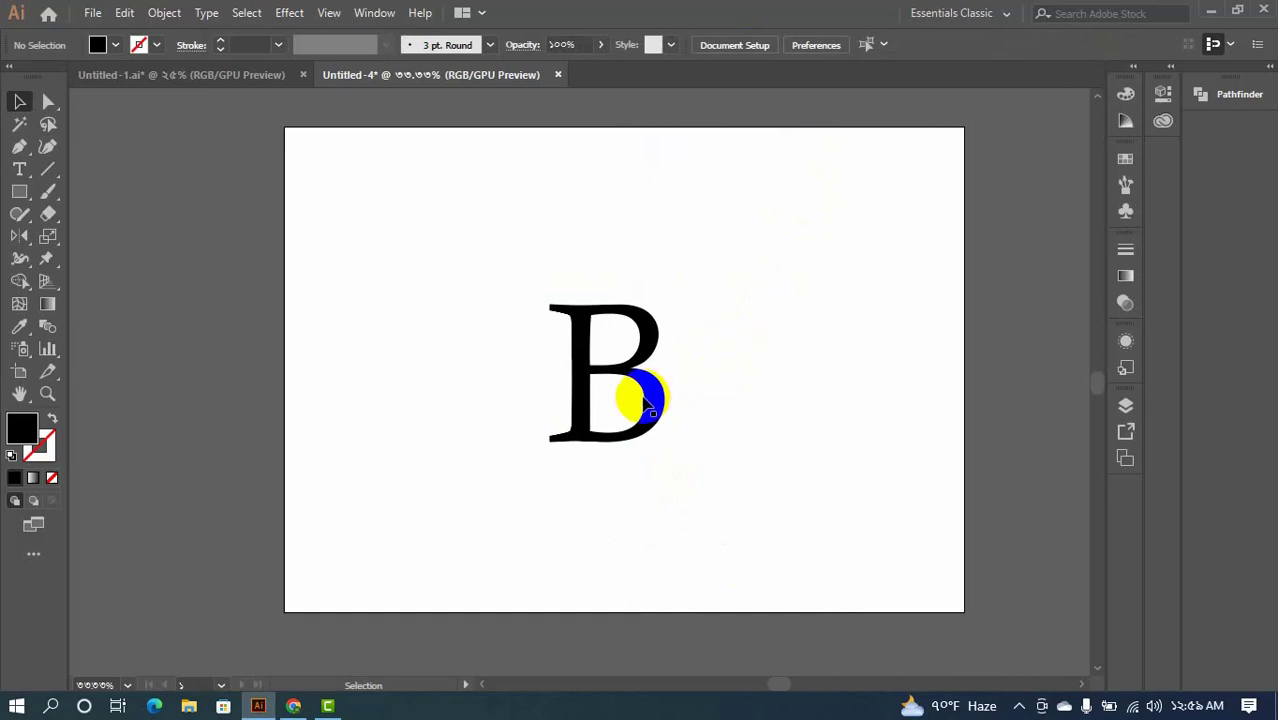
left_click_drag(651, 410, 658, 397)
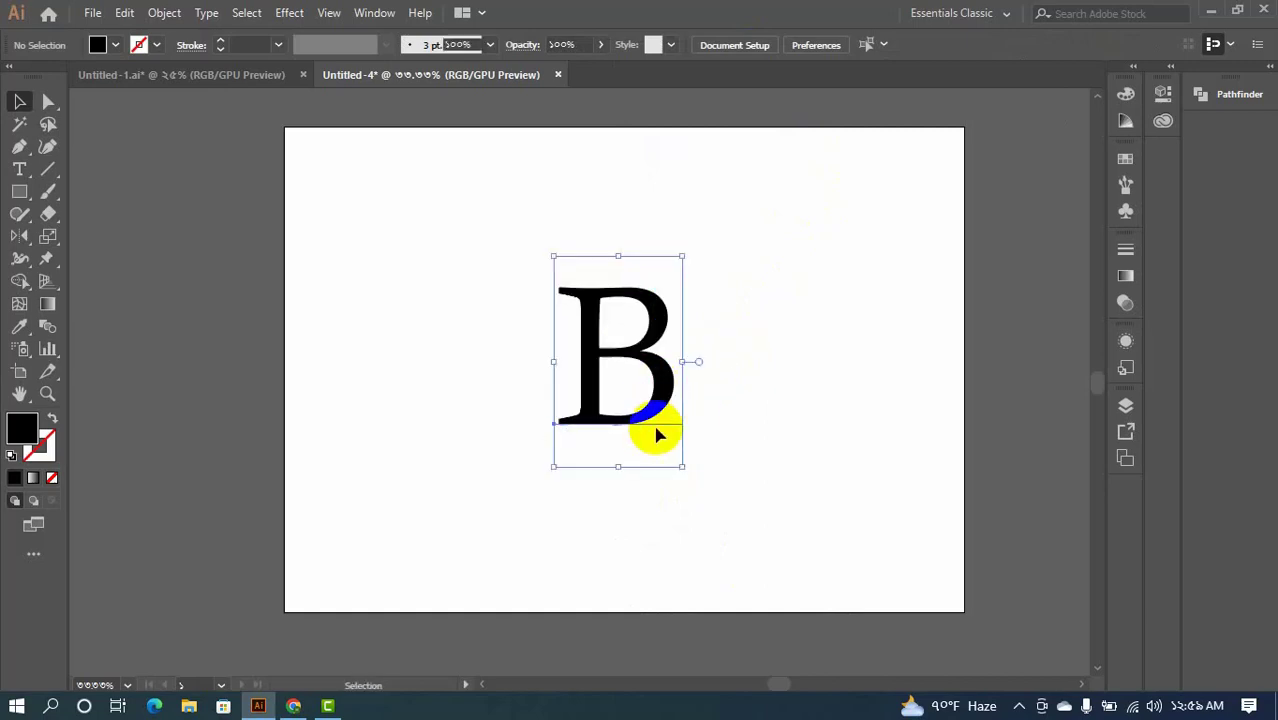
left_click(648, 489)
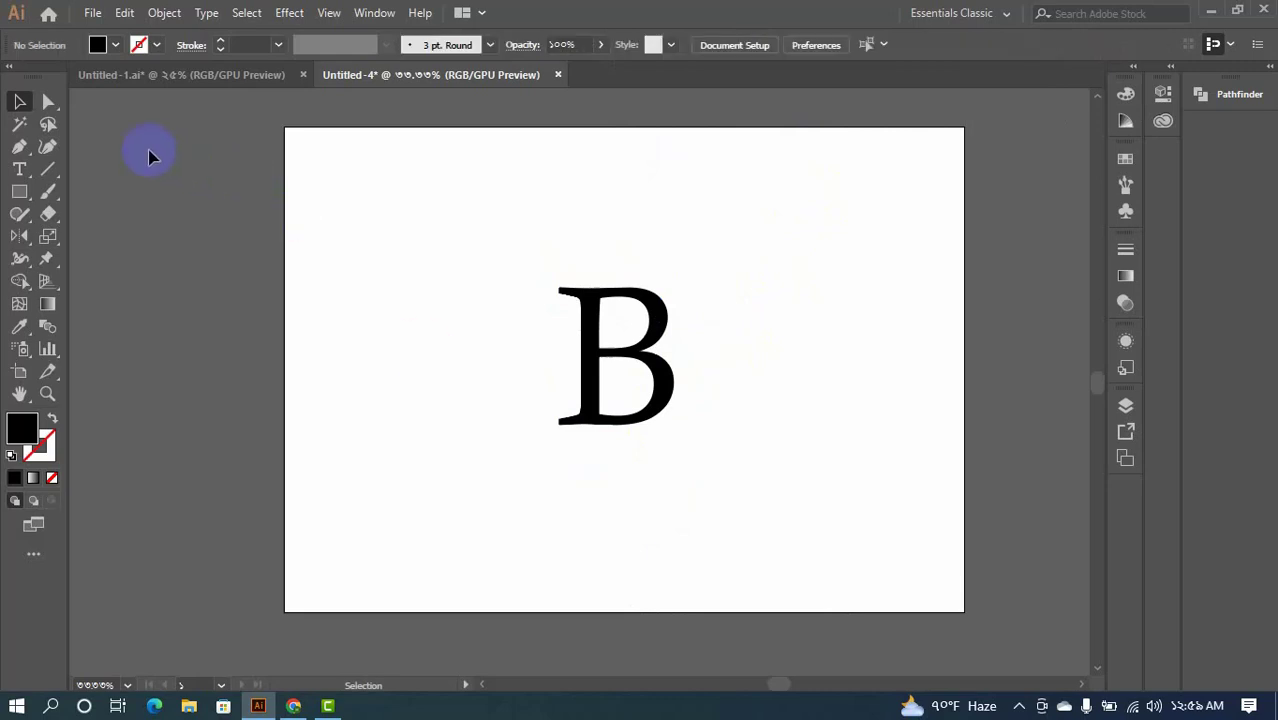
- Draw a straight diagonal line rising from the B's stem to beyond its upper bowl
left_click(44, 171)
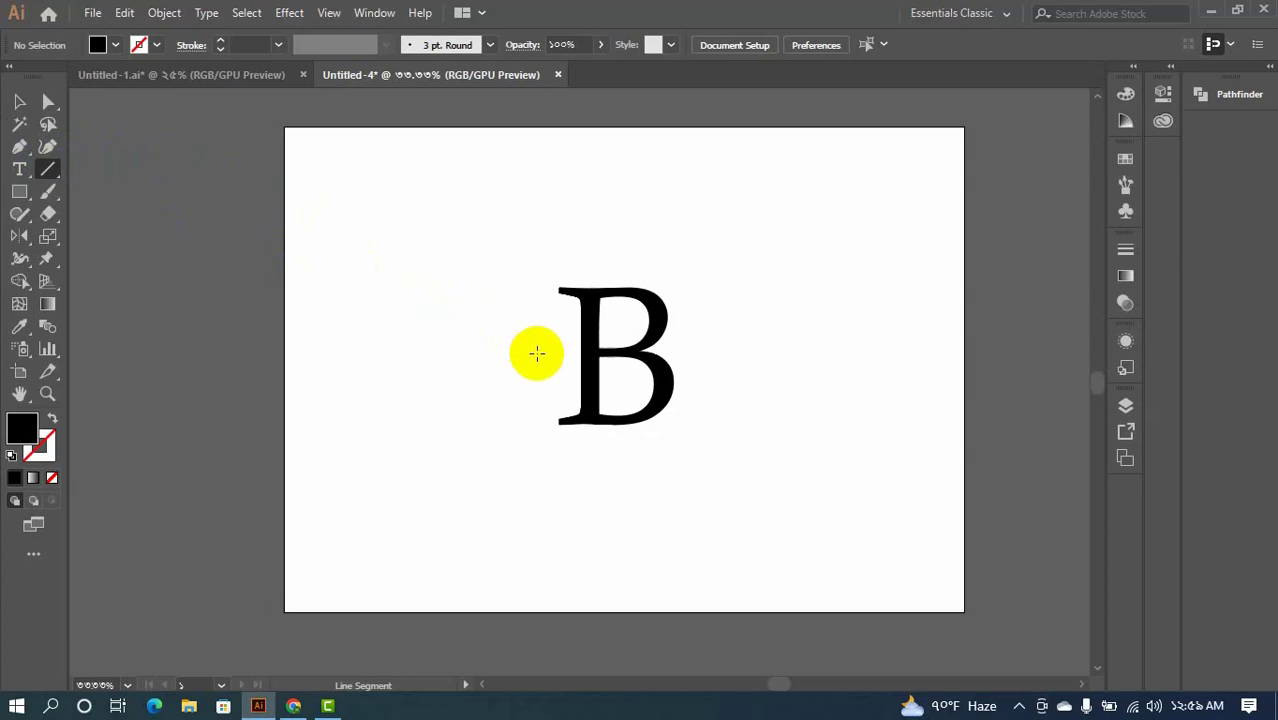
left_click_drag(560, 369, 716, 294)
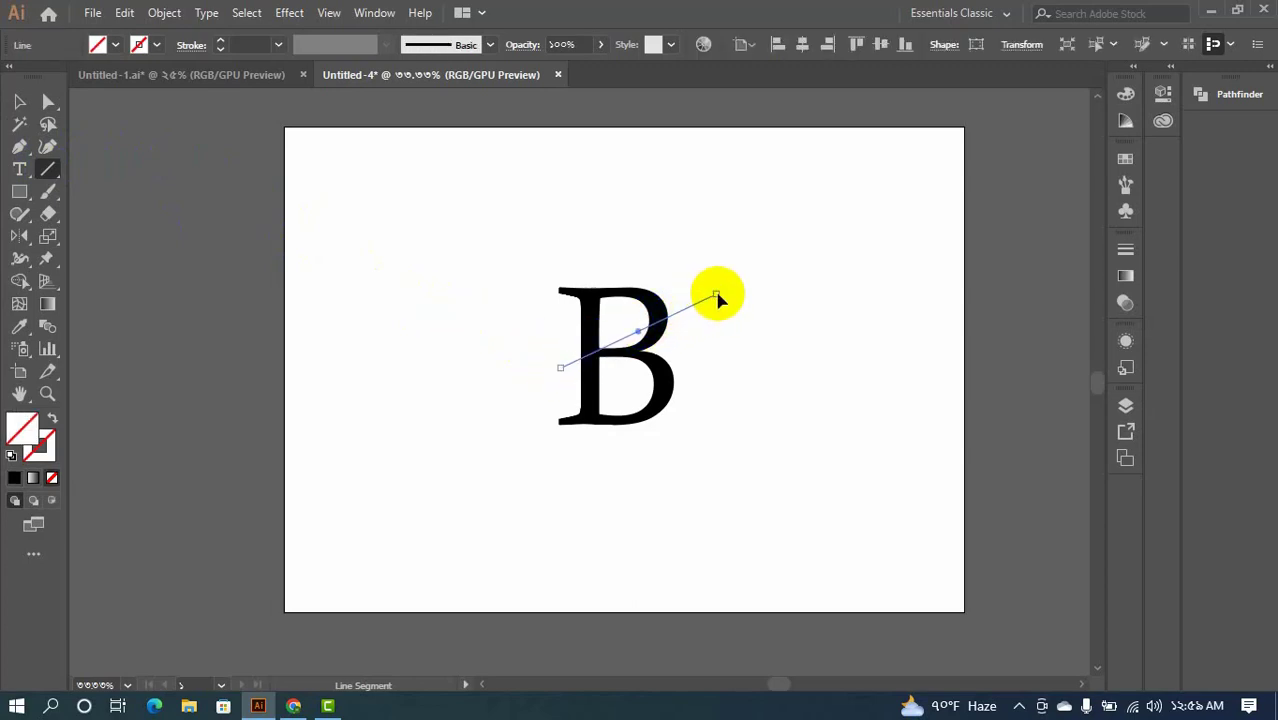
left_click(16, 105)
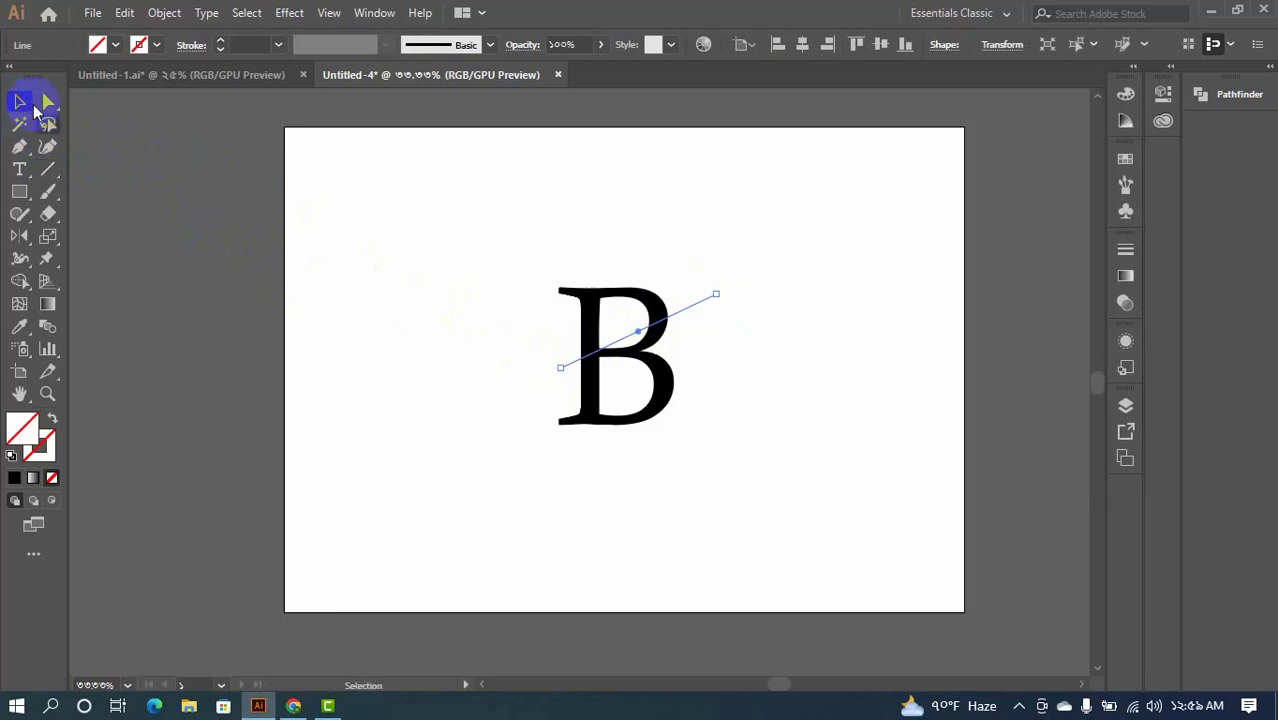
- Thicken the diagonal line's stroke and apply the elliptical width profile that tapers at both ends
left_click(244, 44)
scroll(244, 44, "up", 3)
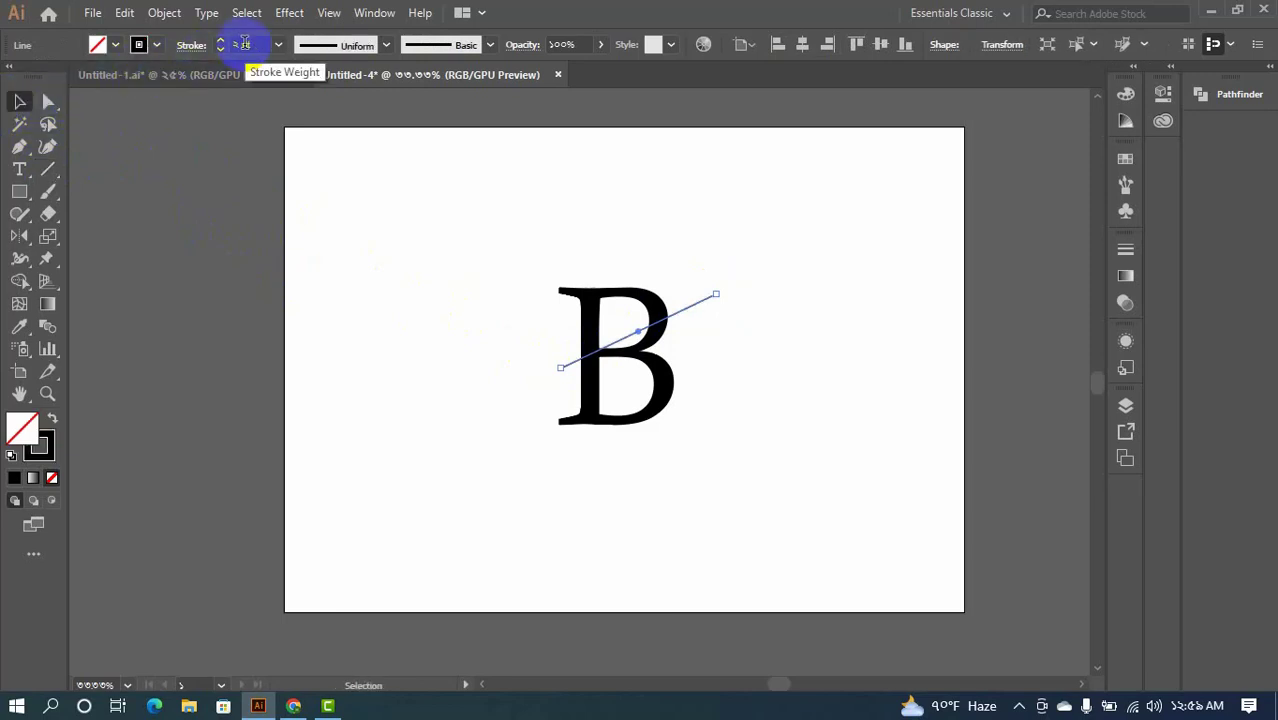
left_click(300, 45)
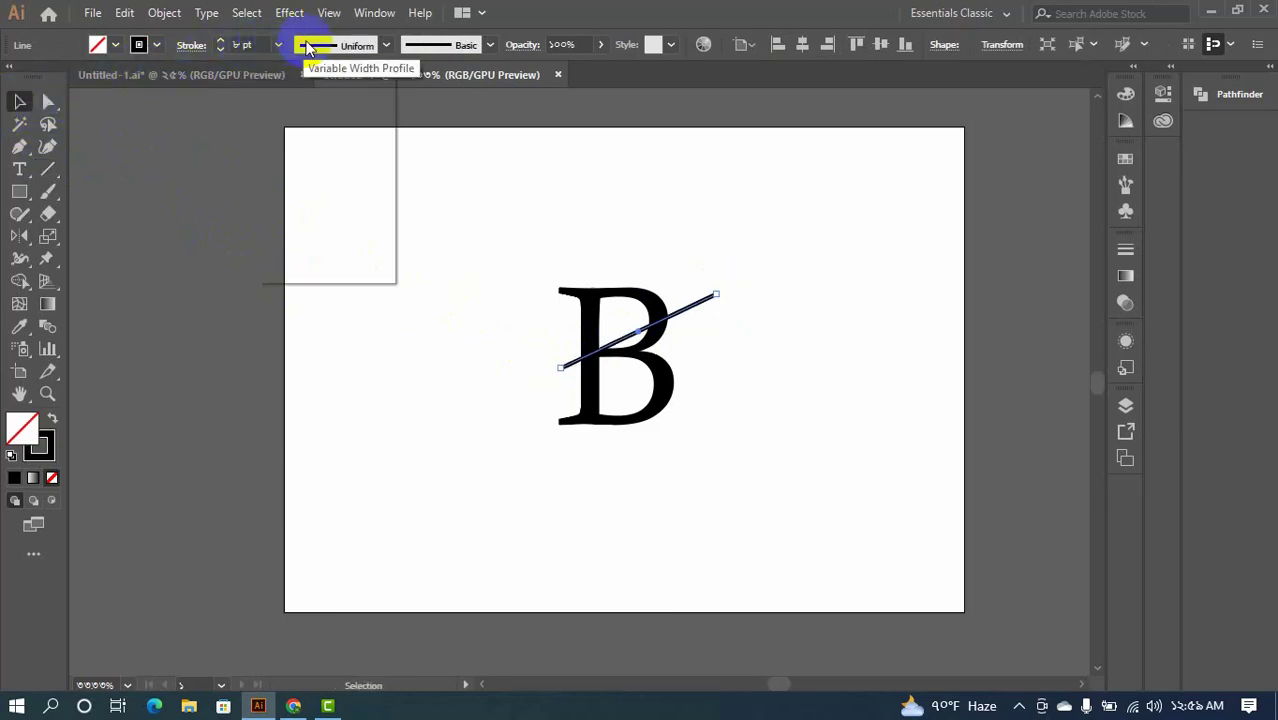
left_click(337, 103)
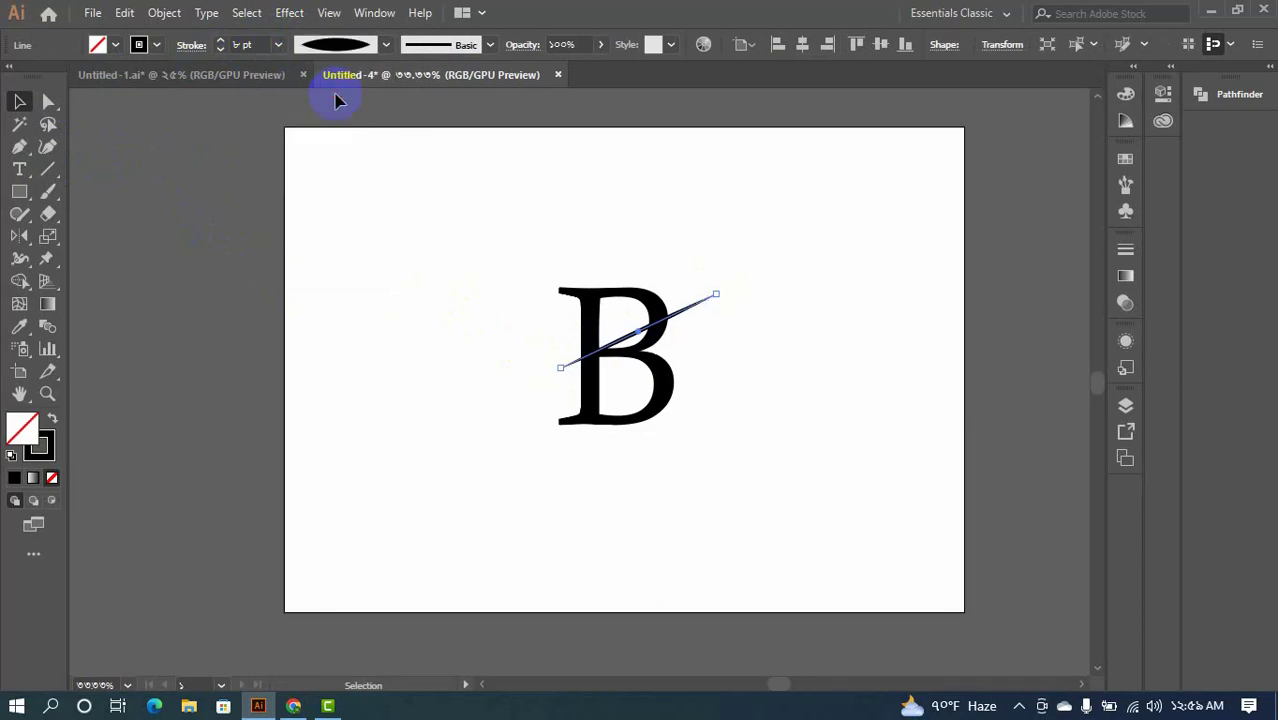
left_click(369, 144)
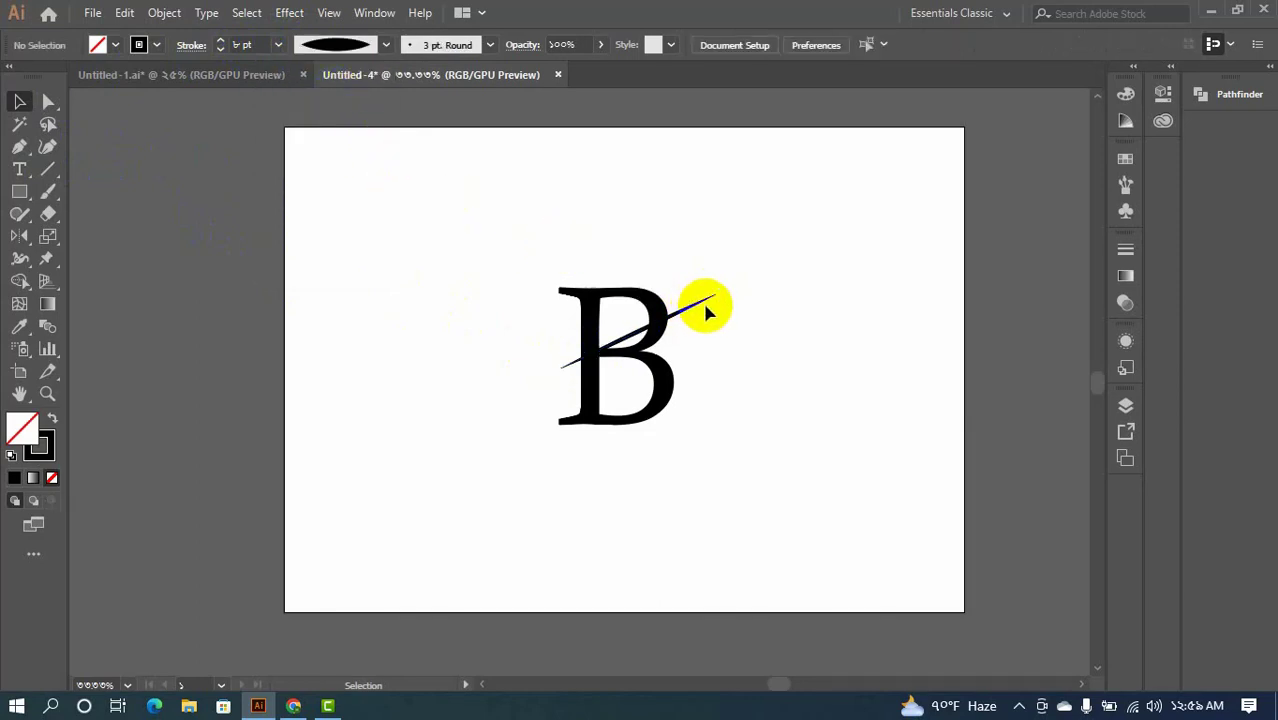
- Duplicate the tapered line to make three parallel slashes across the B, and lengthen the middle one at both ends
left_click_drag(703, 303, 755, 294)
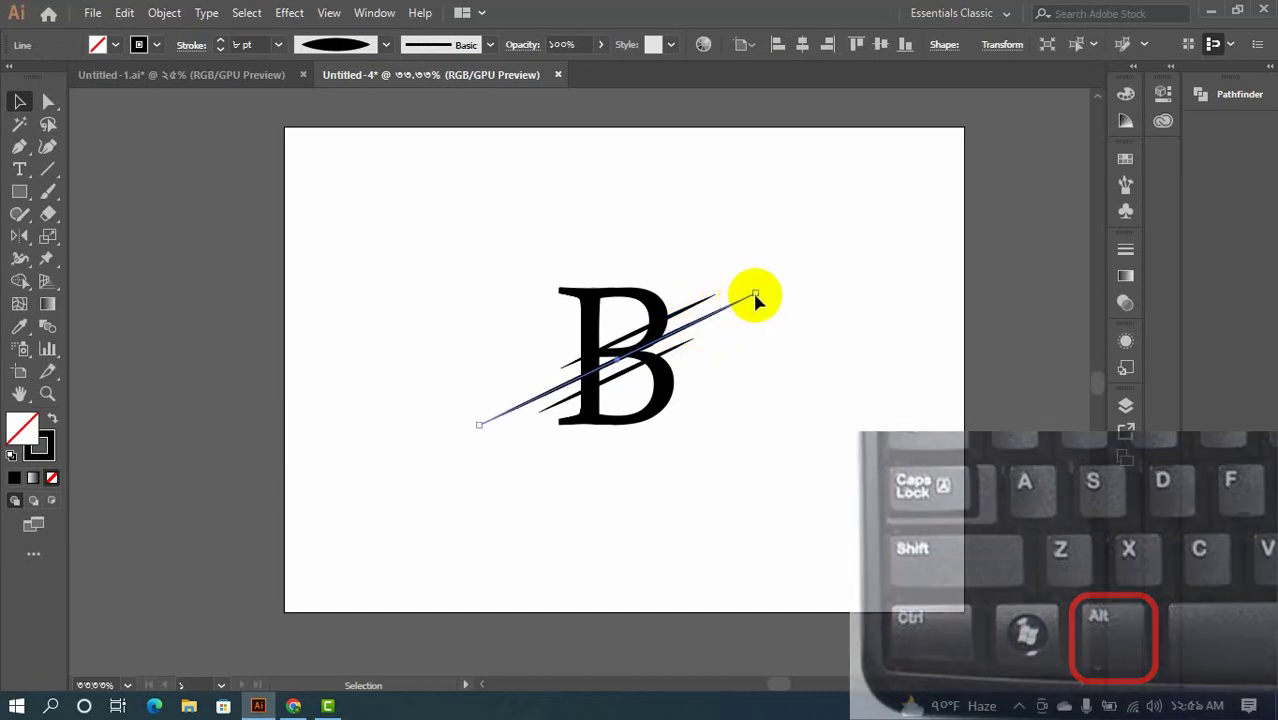
left_click(747, 323)
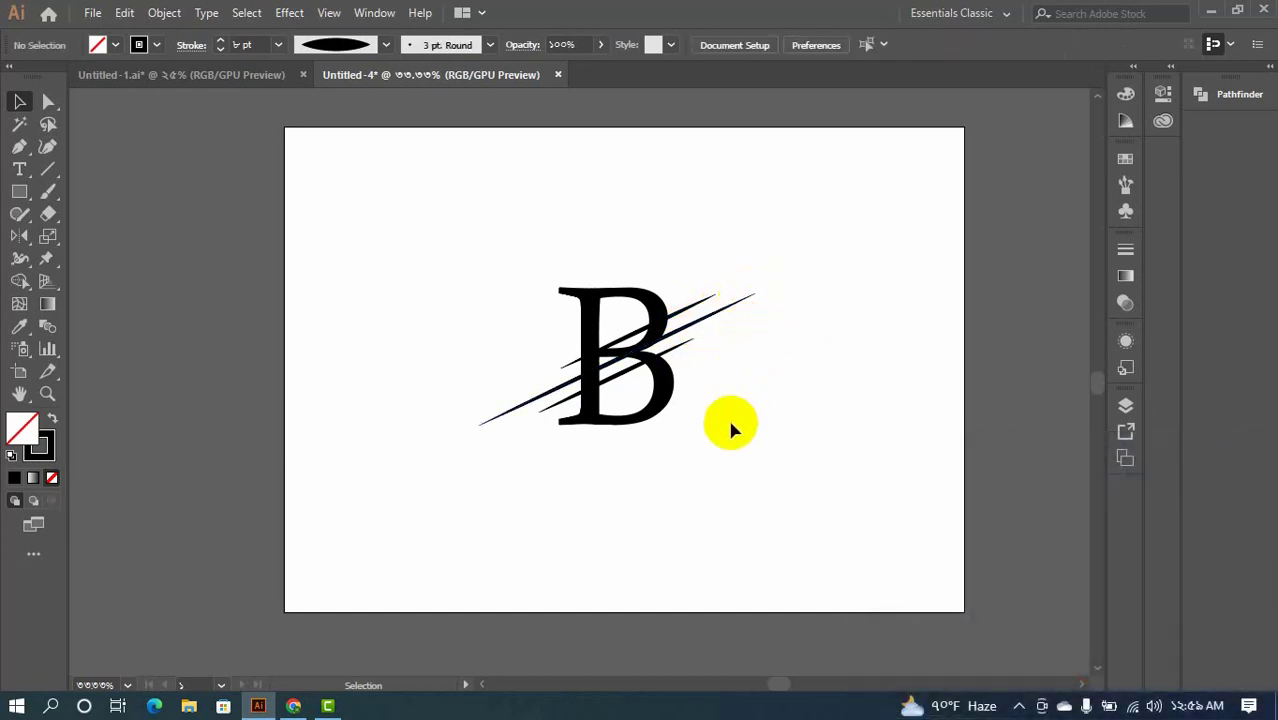
- Expand the appearance of the letter B and the three slashes, and expand their object and fill into editable shapes
left_click_drag(724, 442, 553, 288)
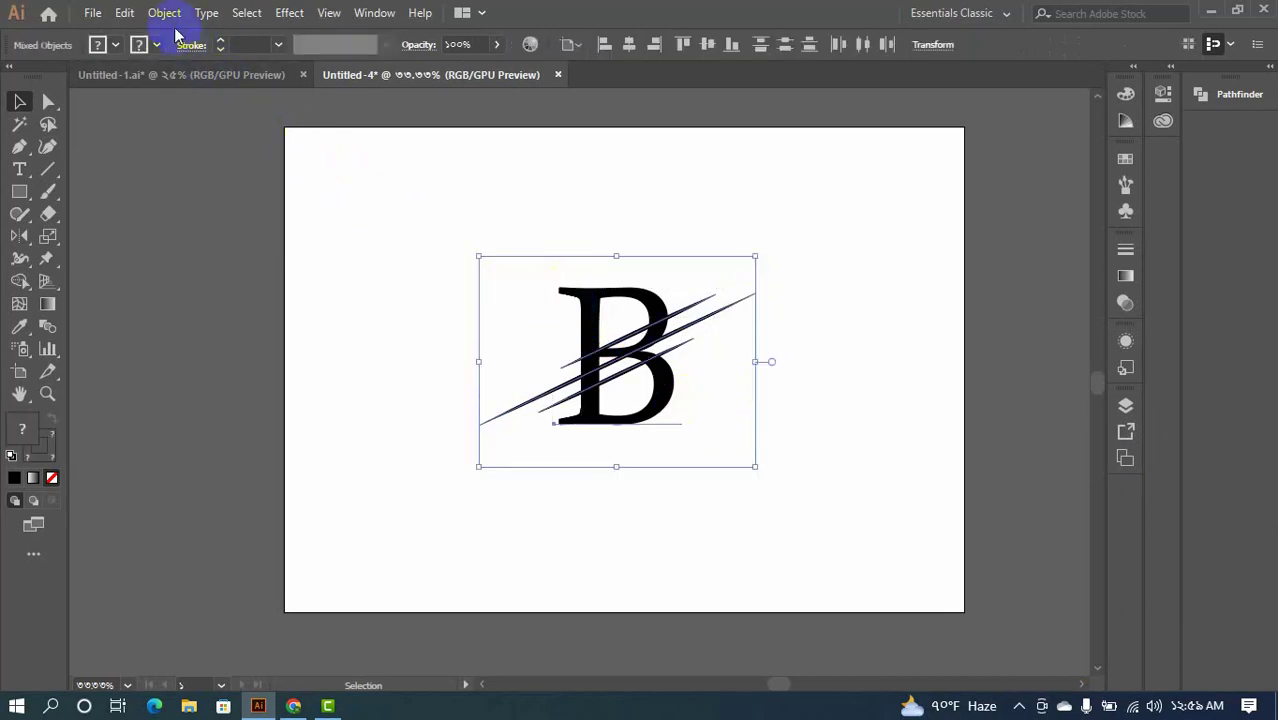
left_click(165, 13)
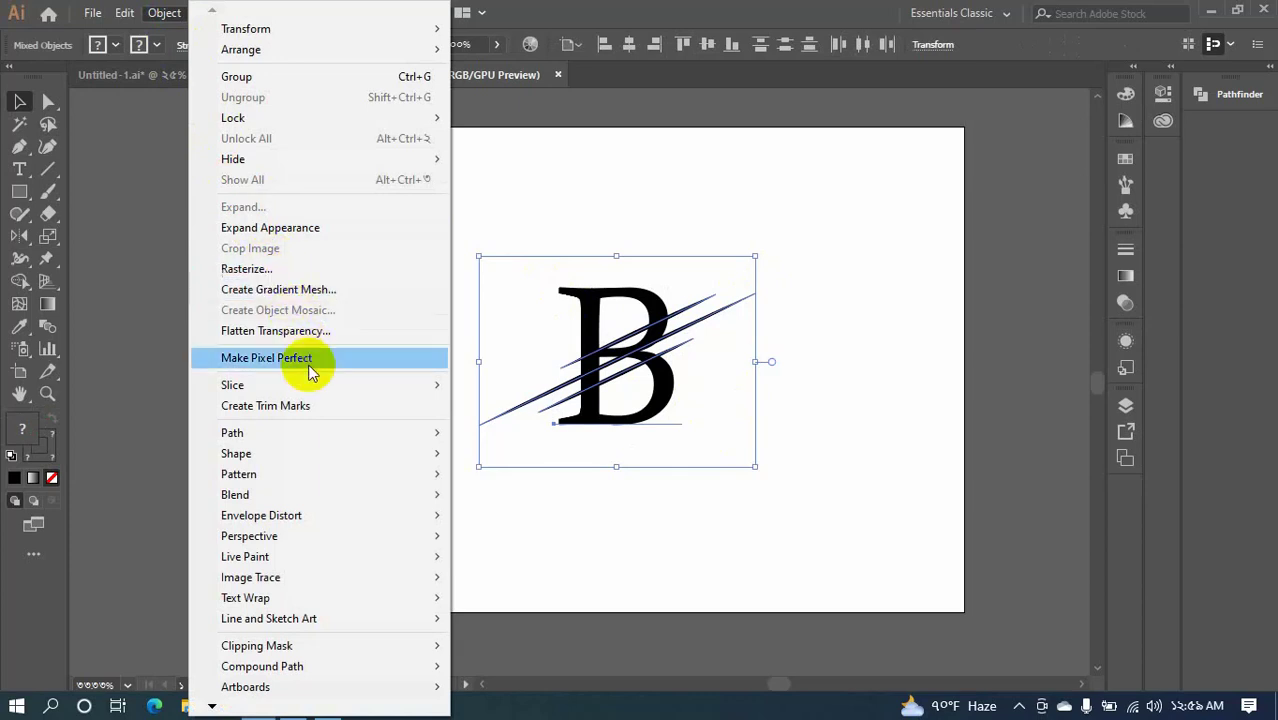
left_click(313, 241)
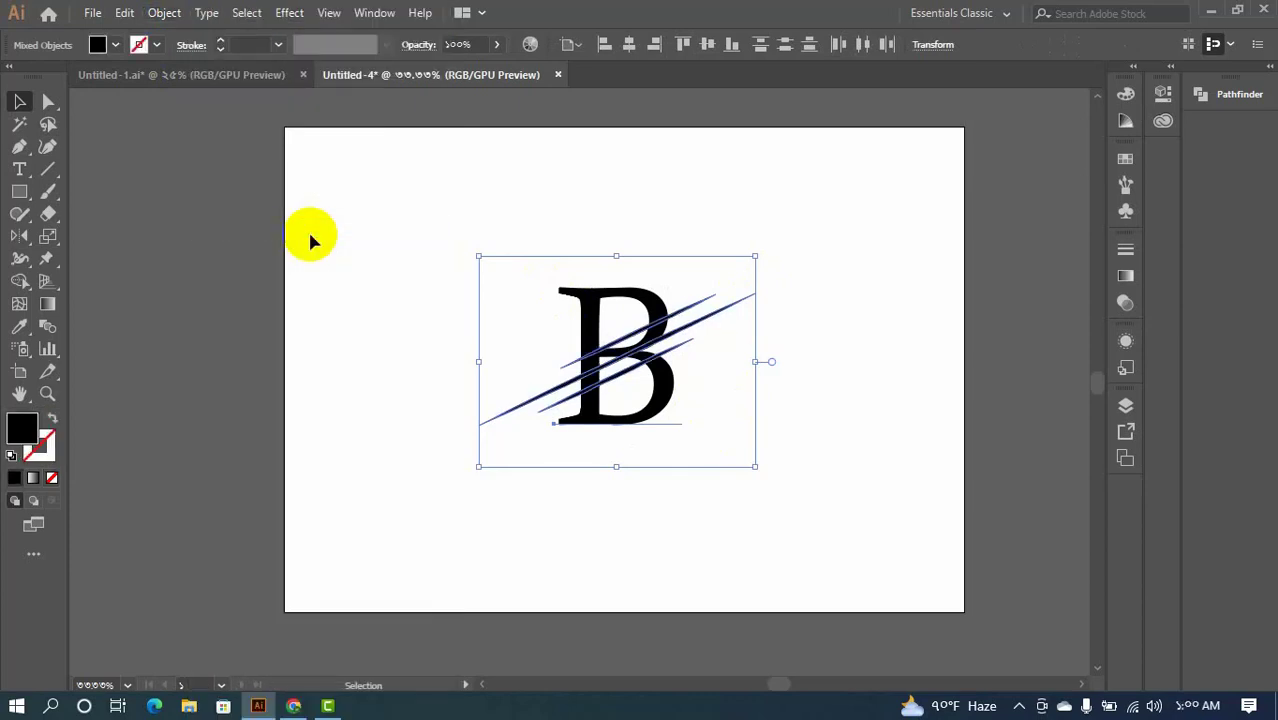
left_click(164, 12)
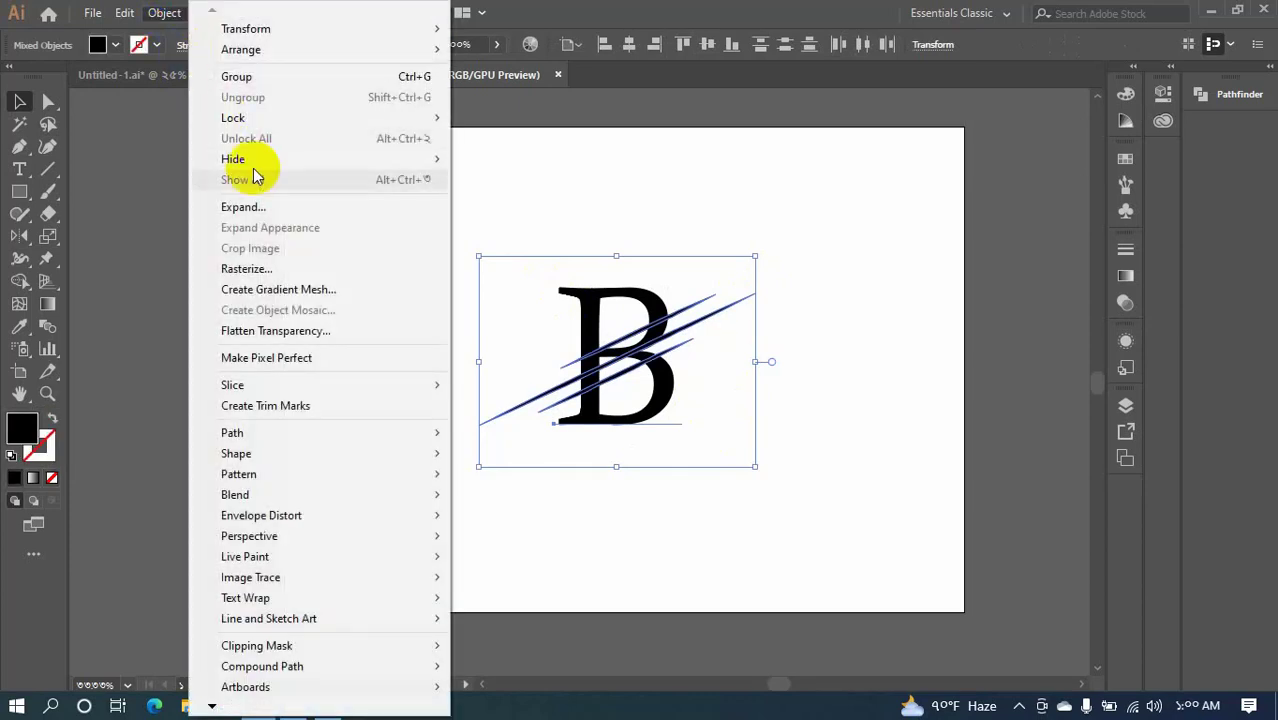
left_click(281, 209)
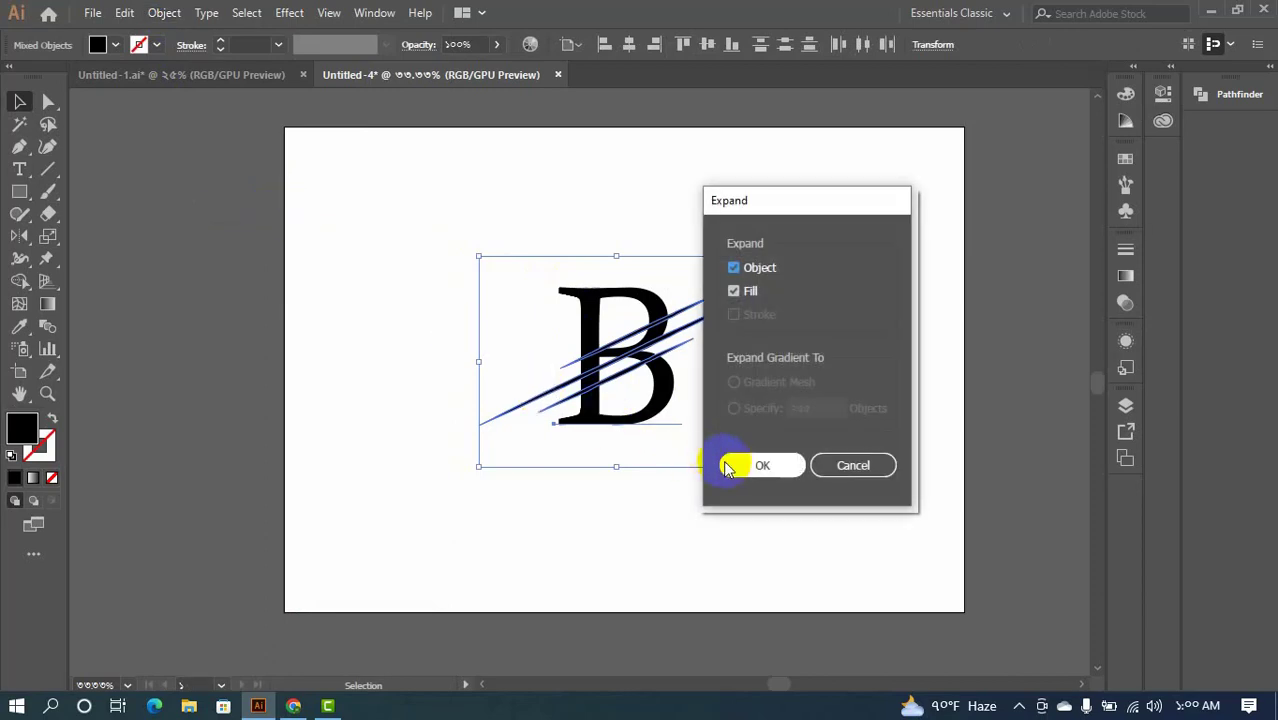
left_click(760, 466)
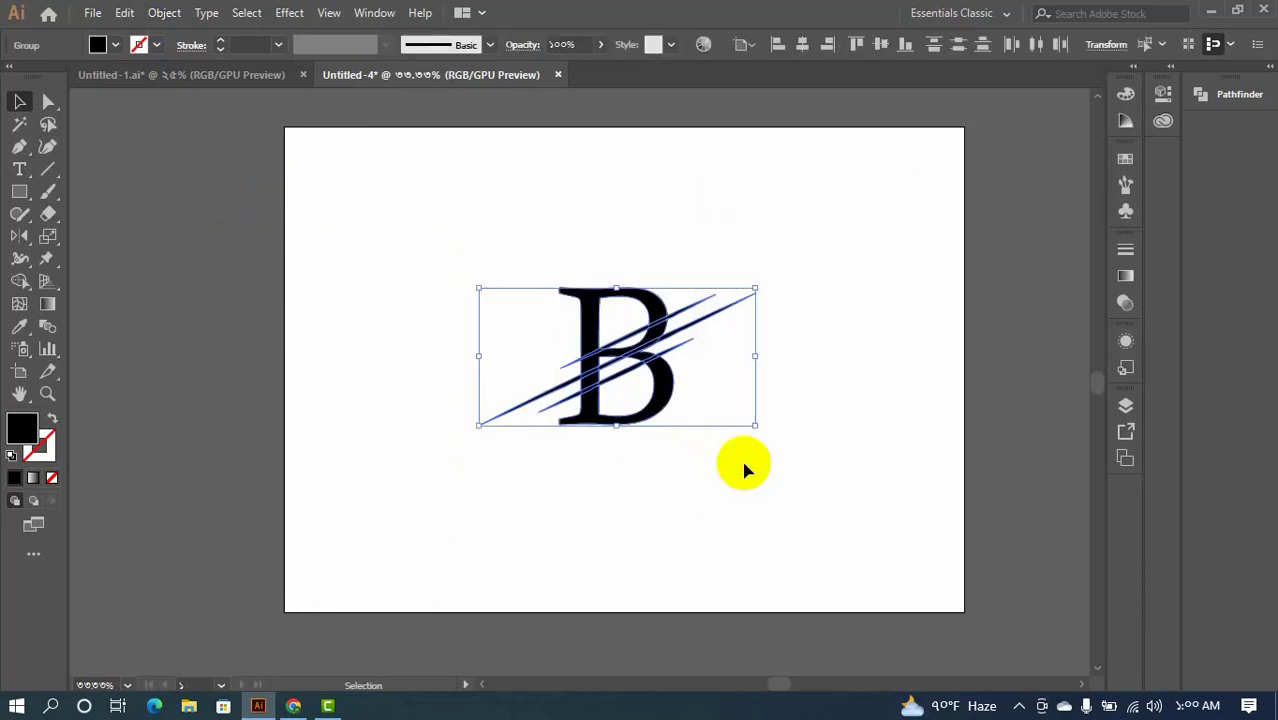
- Remove the parts of the B lying between the three slashes with the Shape Builder
left_click(18, 286)
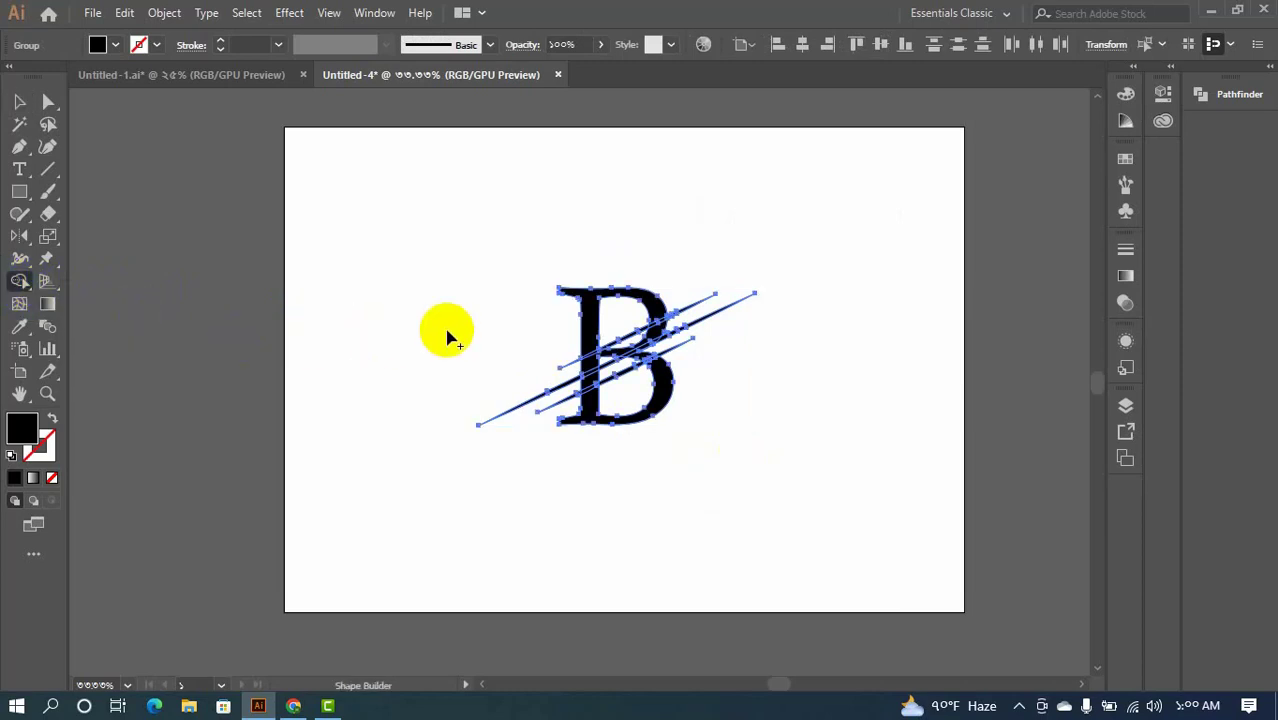
scroll(600, 360, "up", 5)
left_click_drag(600, 360, 512, 398)
left_click(573, 459, "alt")
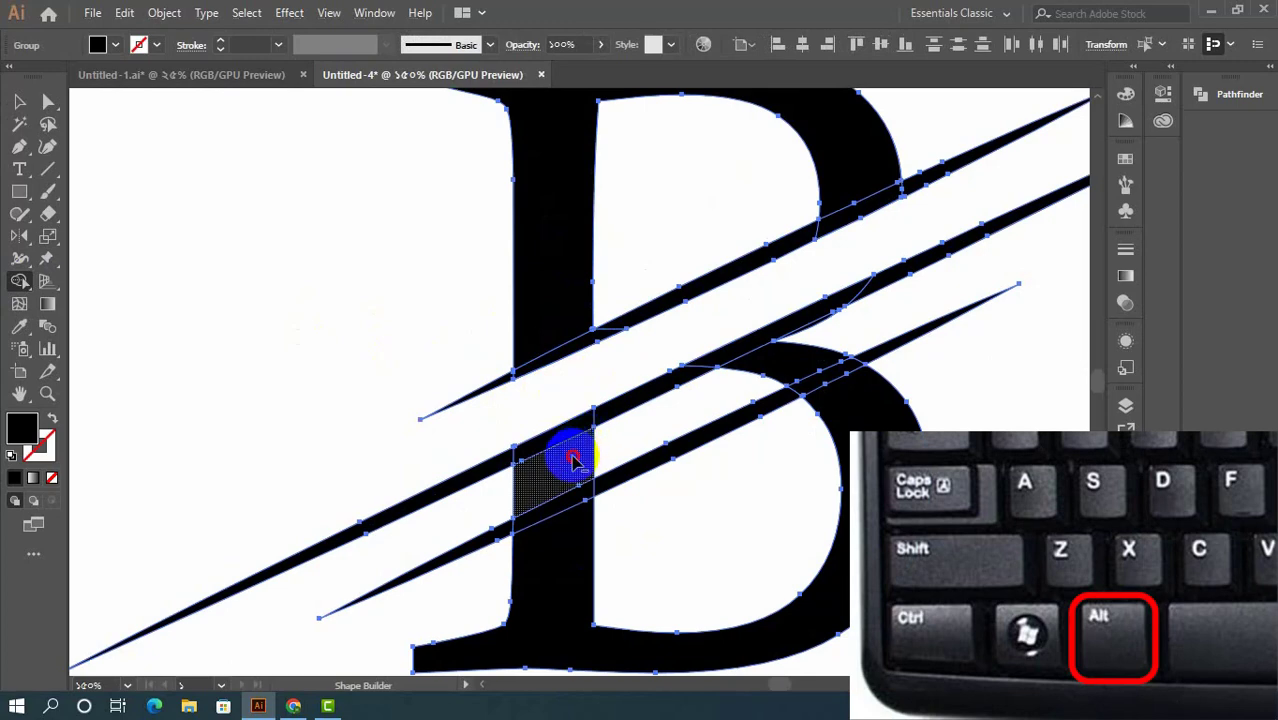
left_click(769, 362, "alt")
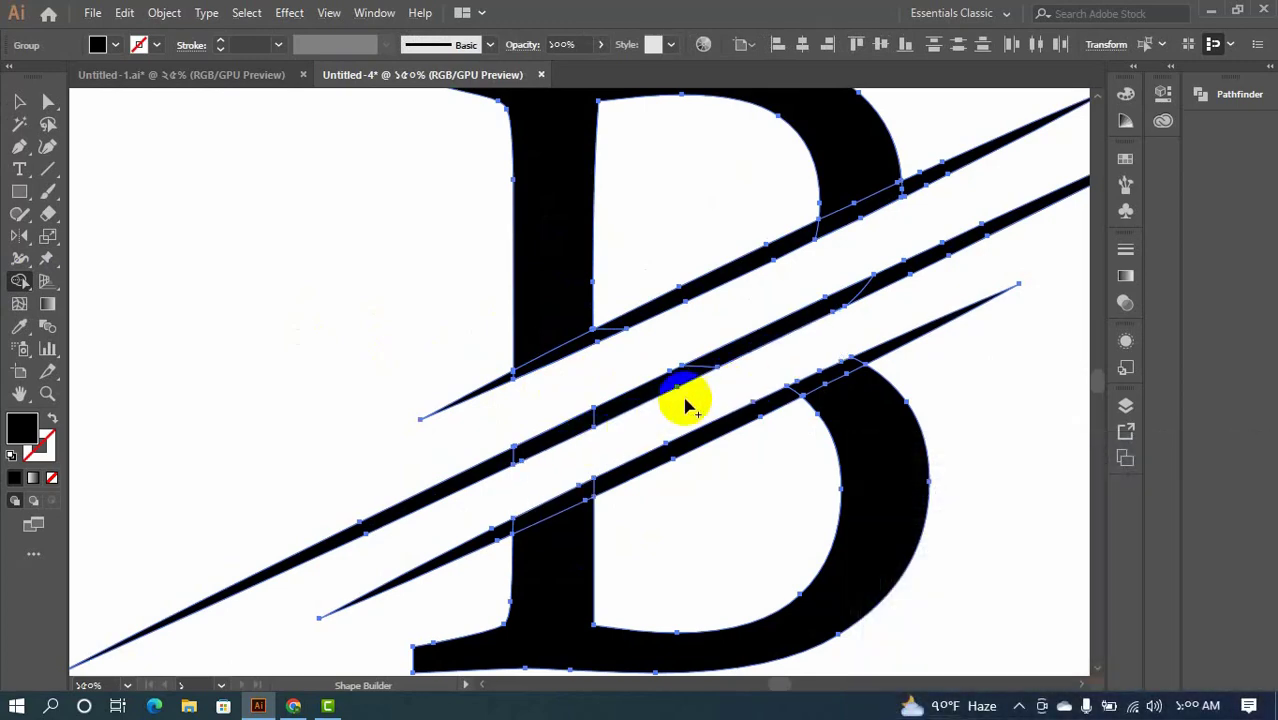
- Merge the overlapping segments of the middle, upper and lower slashes into continuous shapes with the Shape Builder
left_click_drag(502, 465, 892, 284)
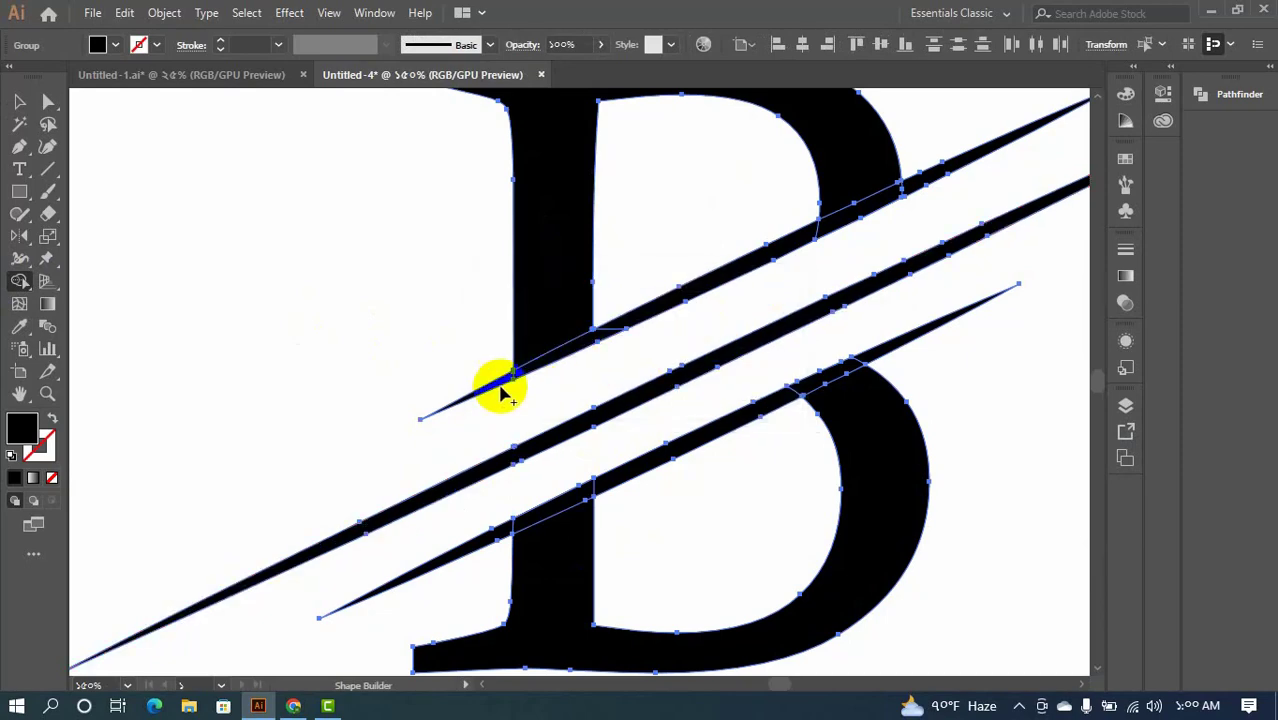
left_click_drag(502, 383, 907, 194)
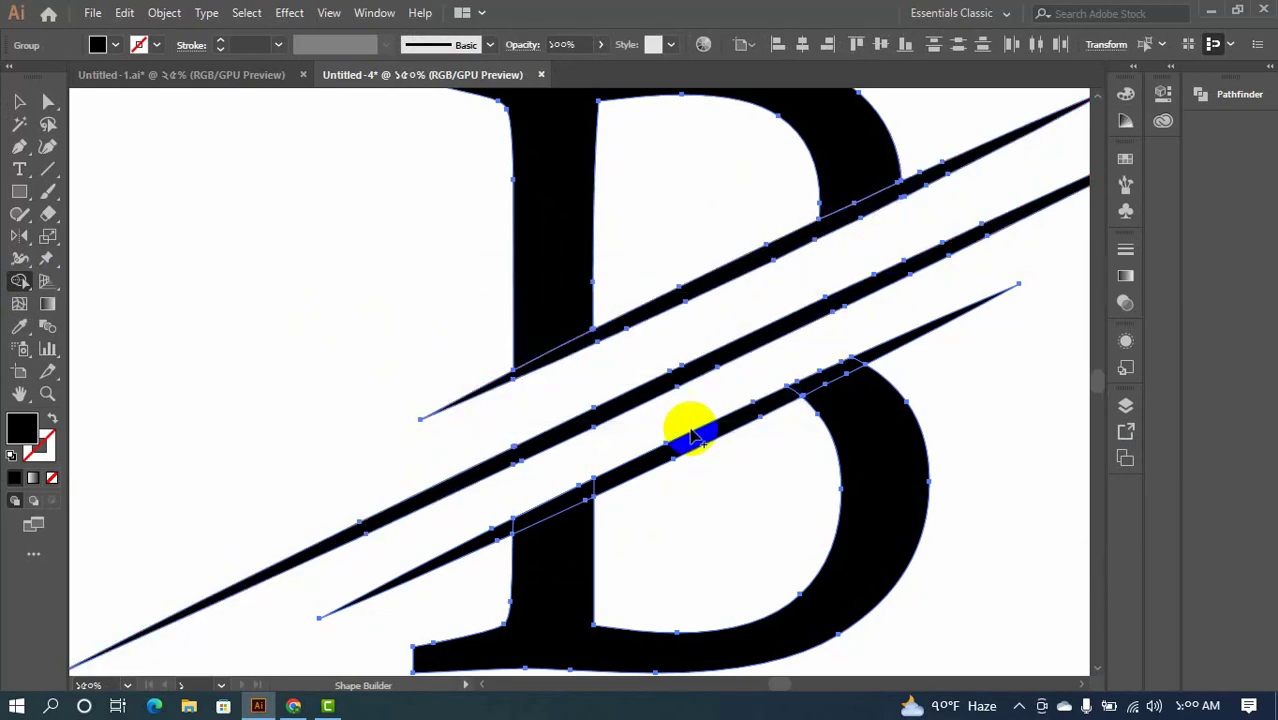
left_click_drag(482, 533, 872, 350)
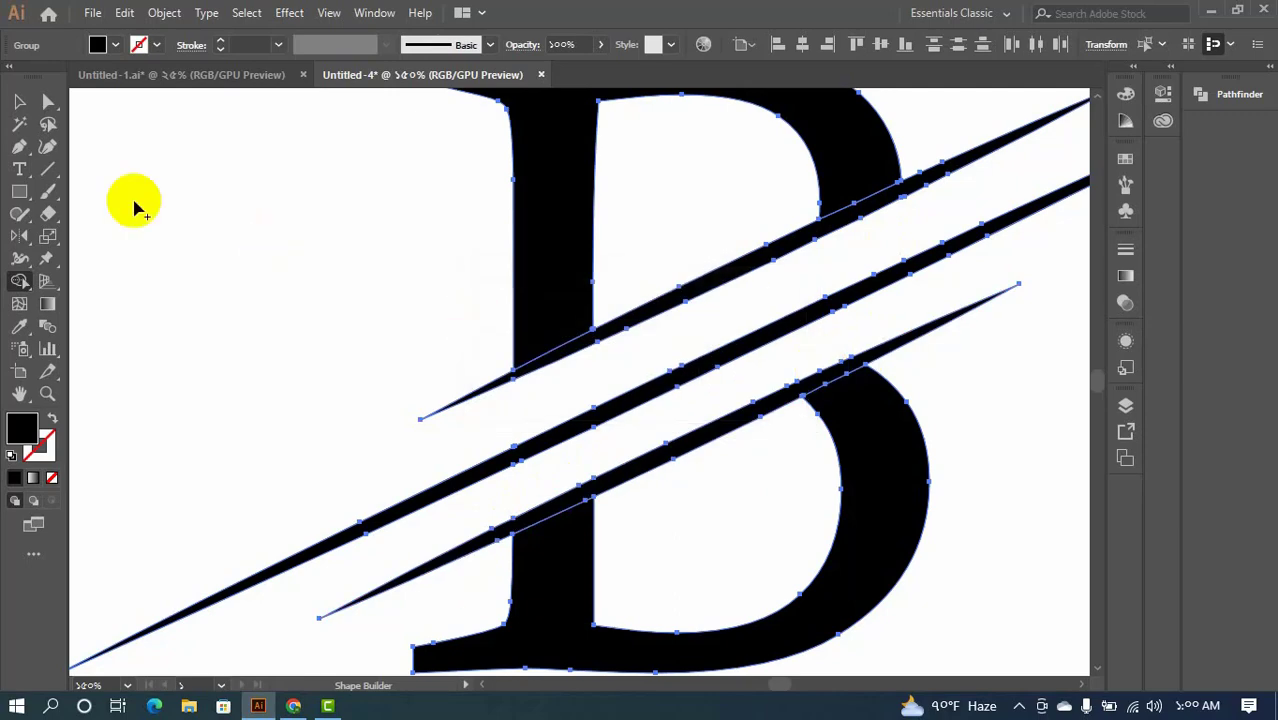
left_click(19, 102)
left_click(240, 278)
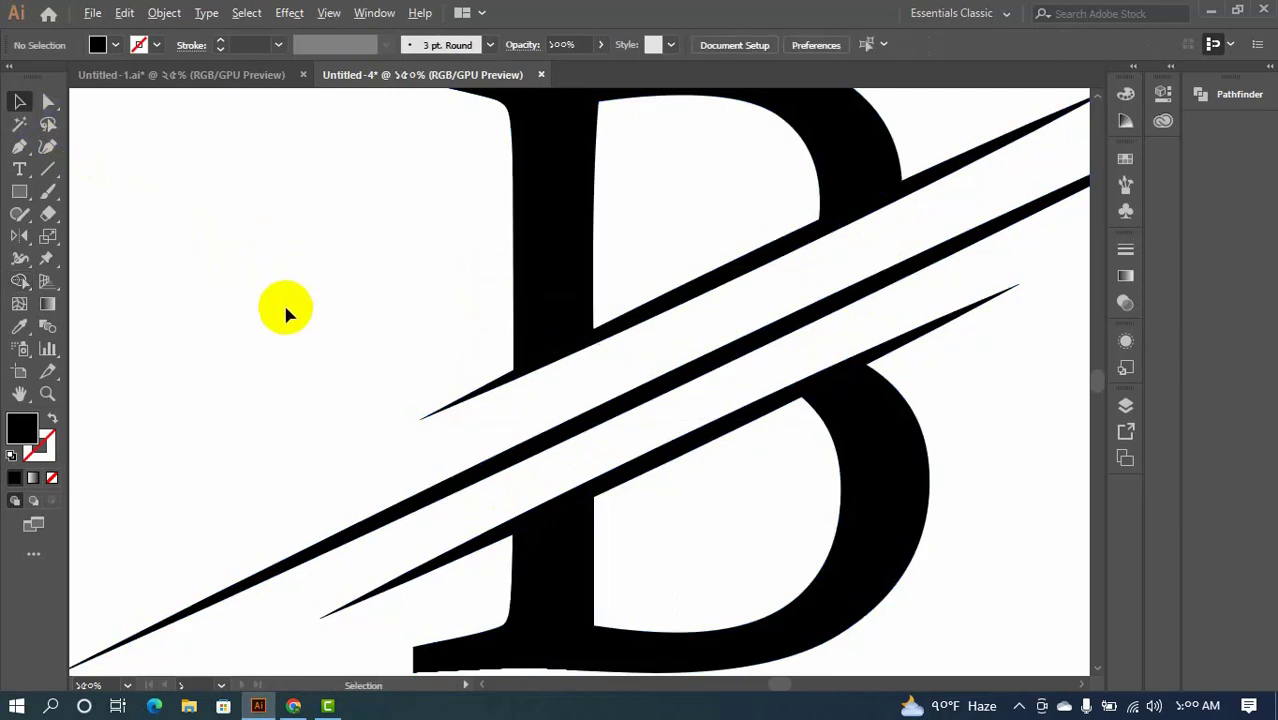
- Fill the upper and lower slashes across the B with red, leaving the middle slash black
key("ctrl+minus")
key("ctrl+minus")
key("ctrl+minus")
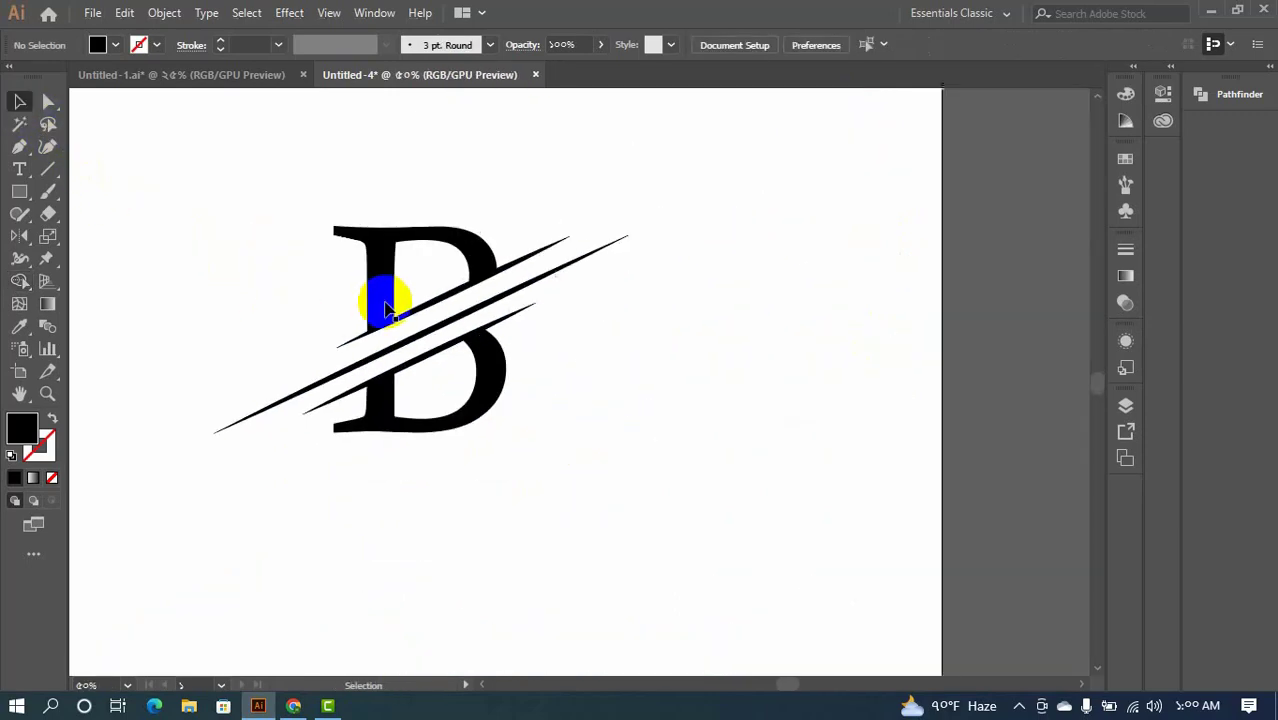
left_click(524, 256)
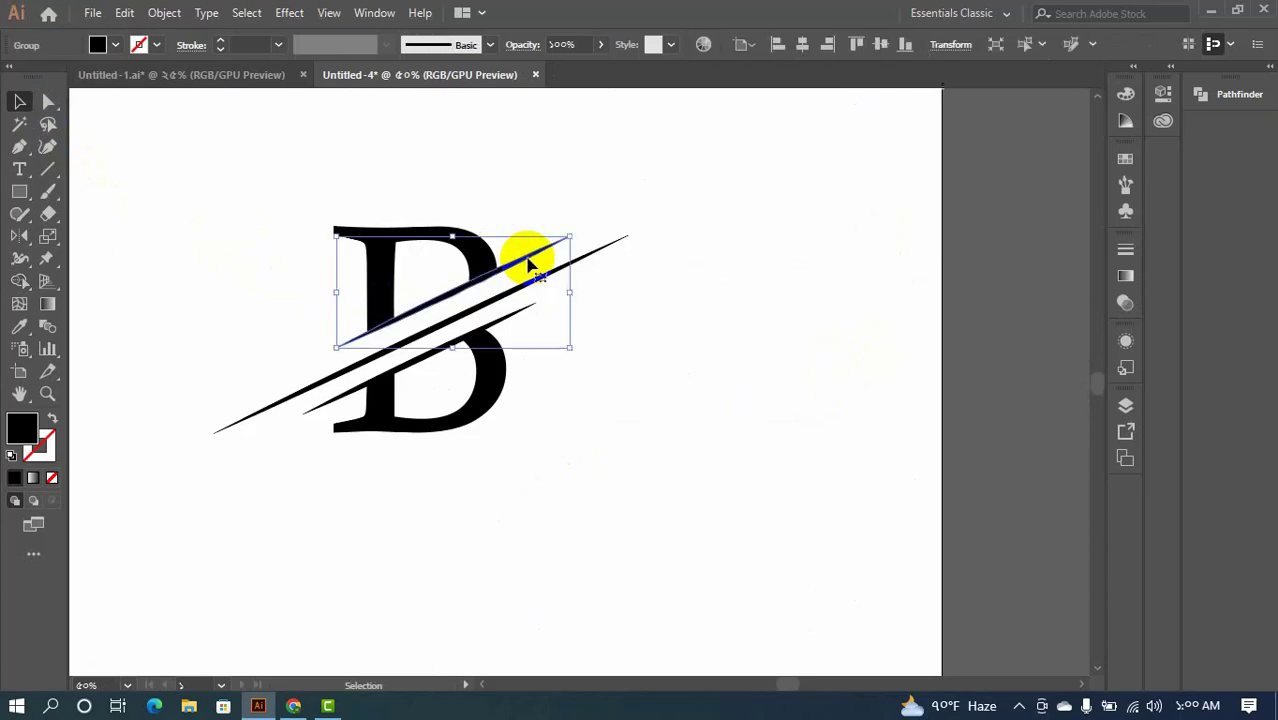
left_click(516, 320, "shift")
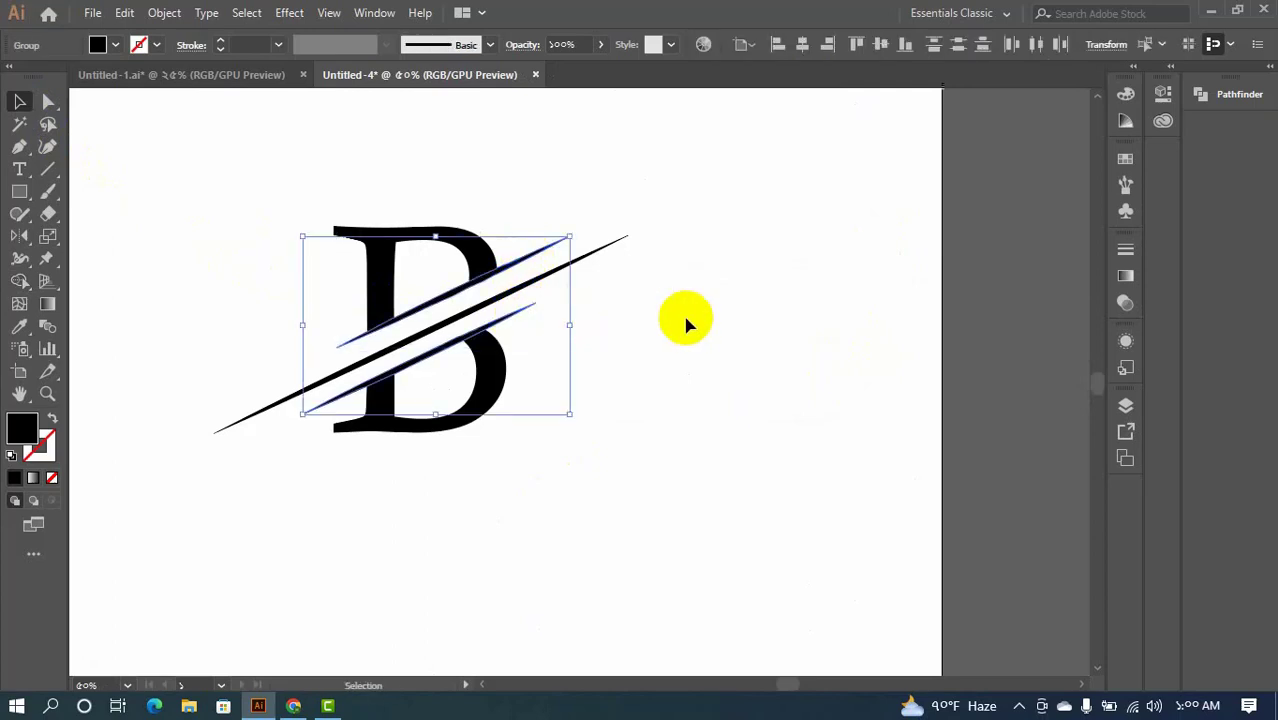
left_click(1125, 161)
left_click(946, 210)
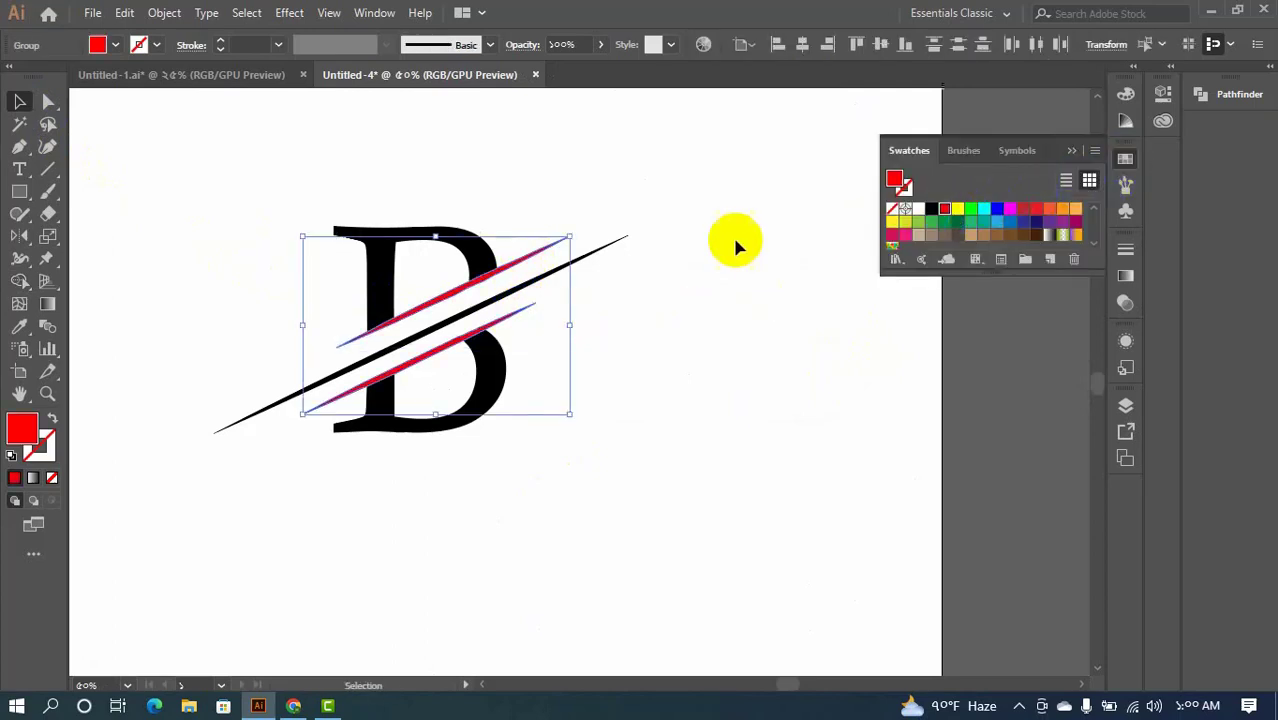
left_click(616, 234, "shift")
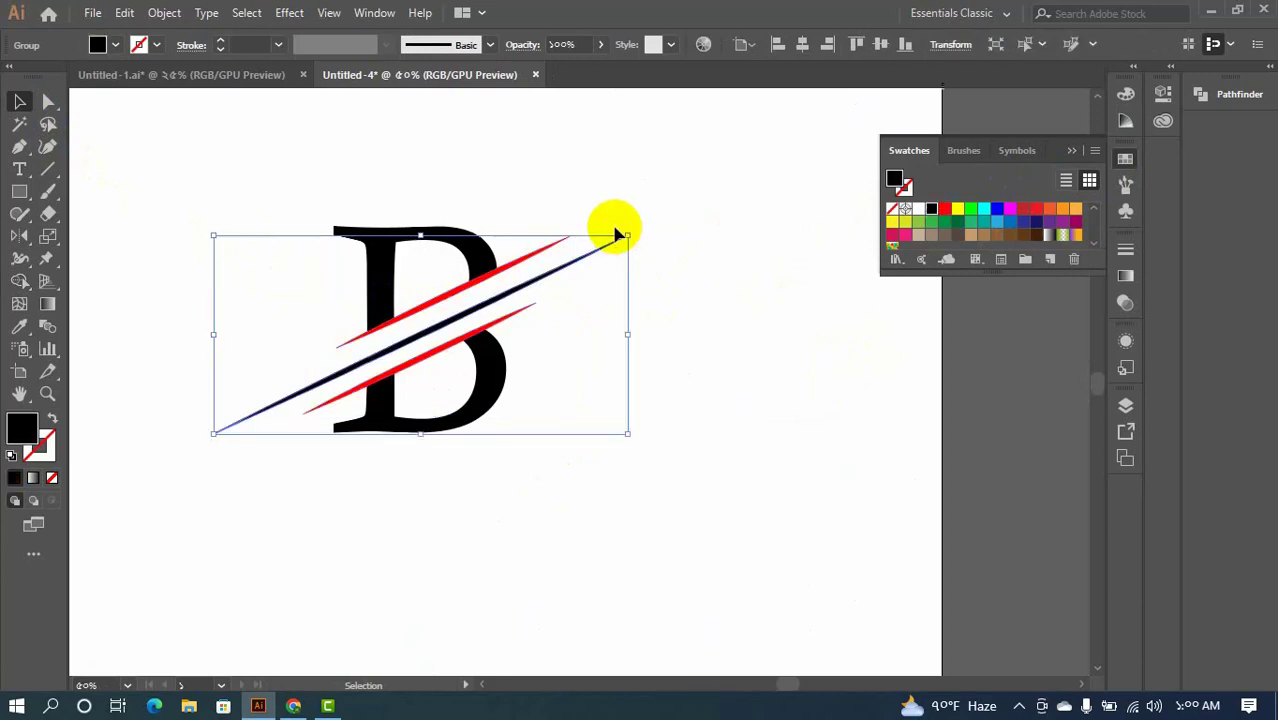
left_click(606, 316)
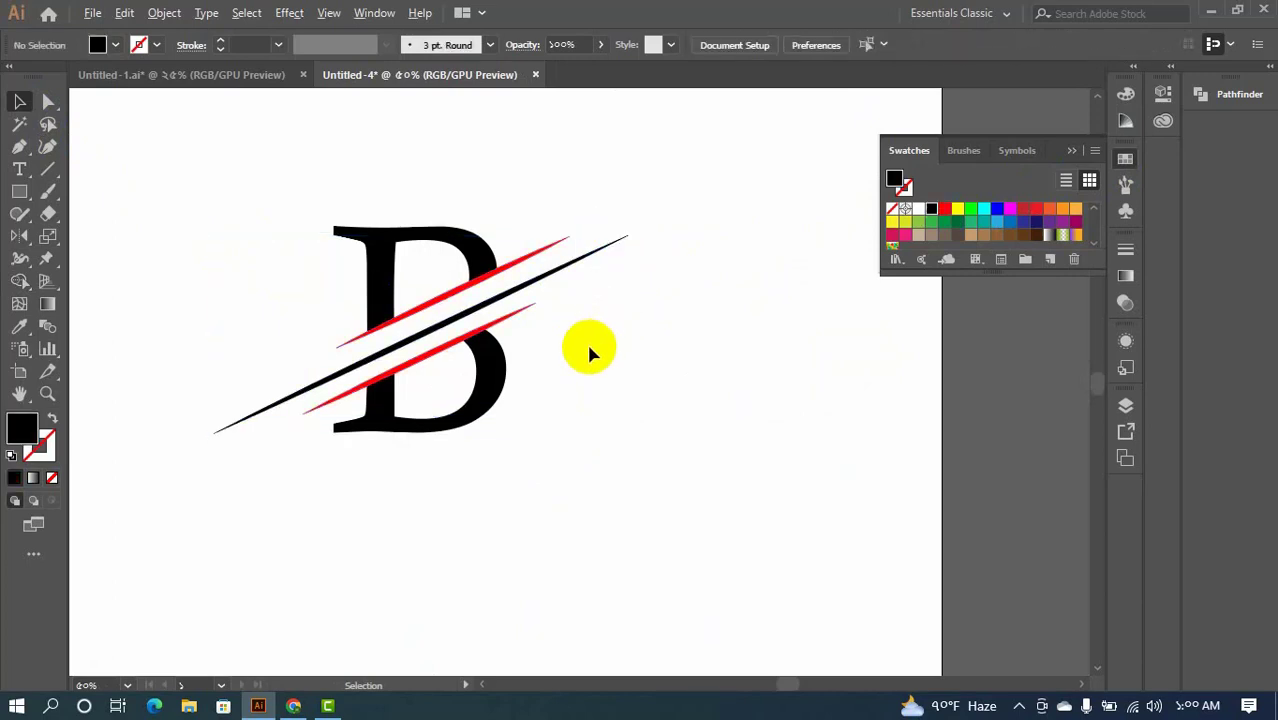
- Add the text "Boutique" beneath the sliced B and enlarge it to a wide title under the letter
scroll(587, 345, "down", 1)
key("space")
left_click_drag(588, 384, 627, 337)
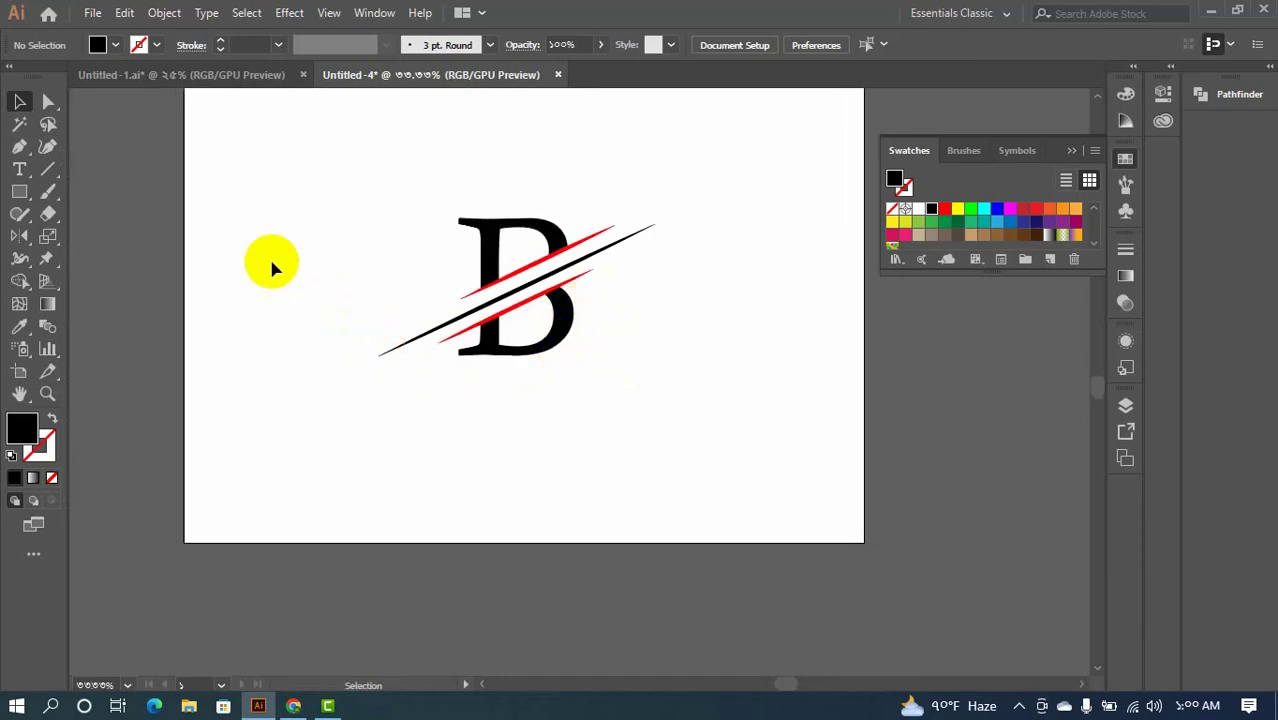
left_click(18, 169)
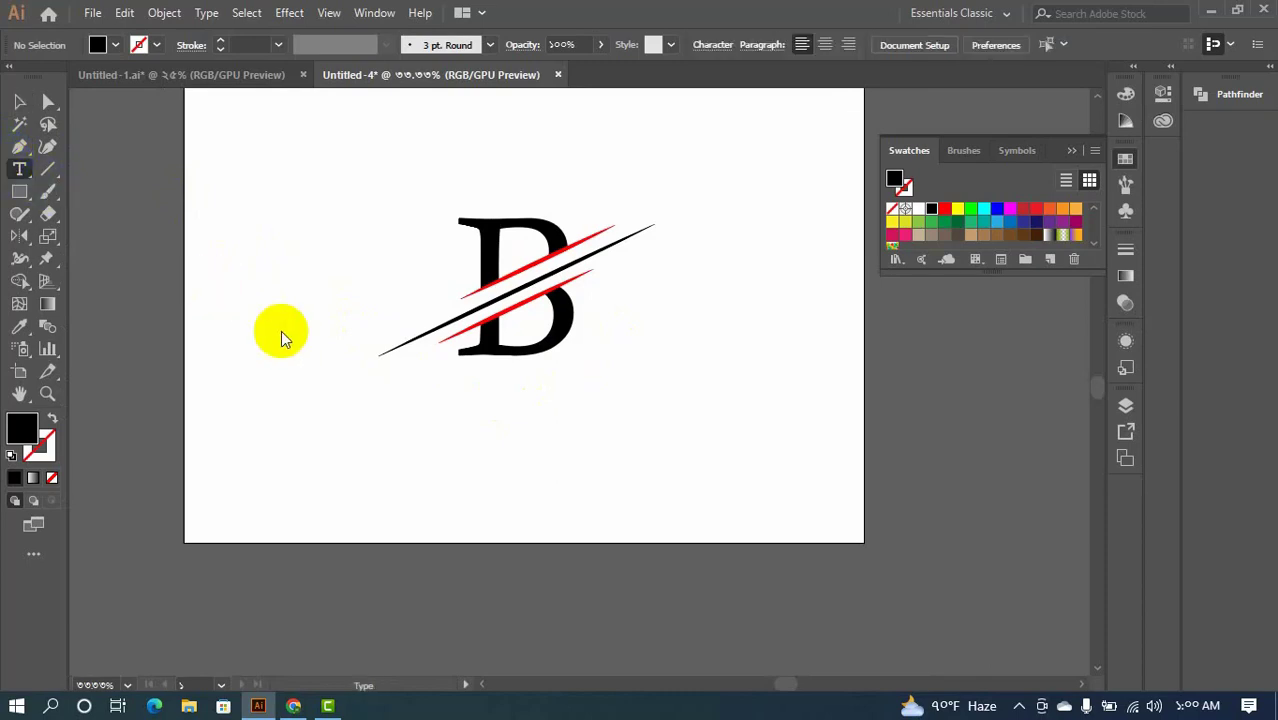
left_click(346, 389)
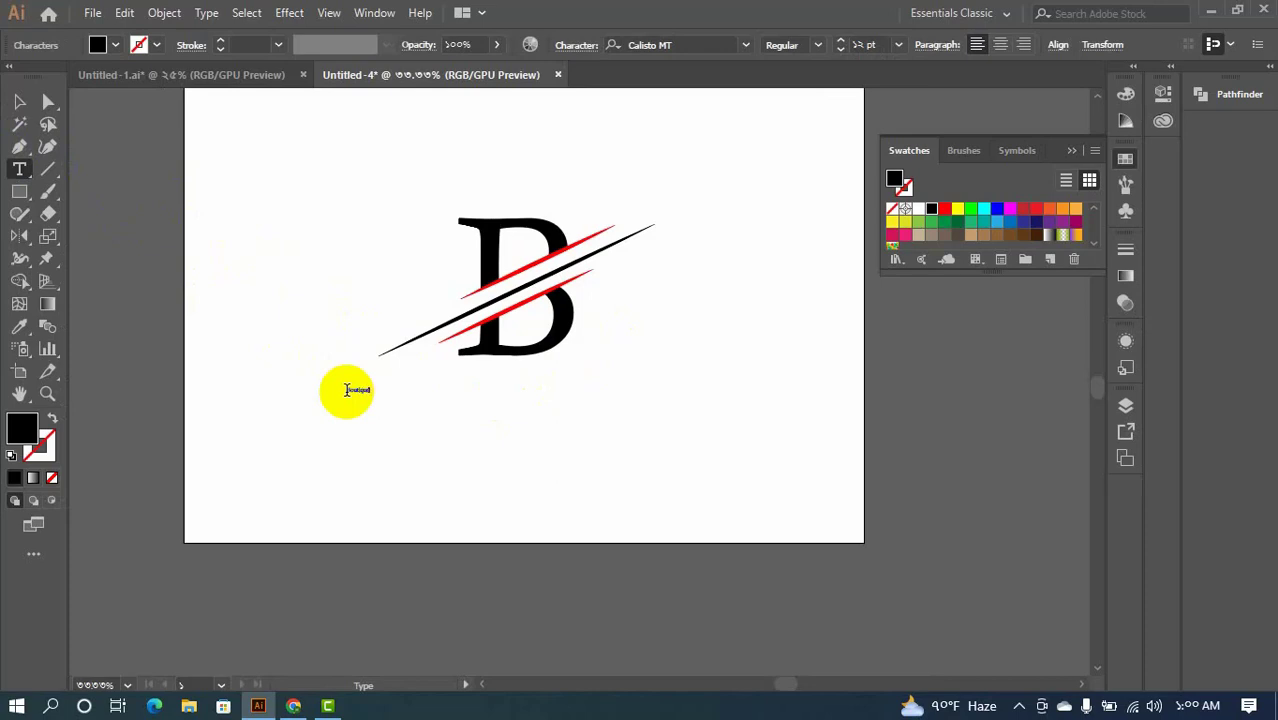
left_click(19, 101)
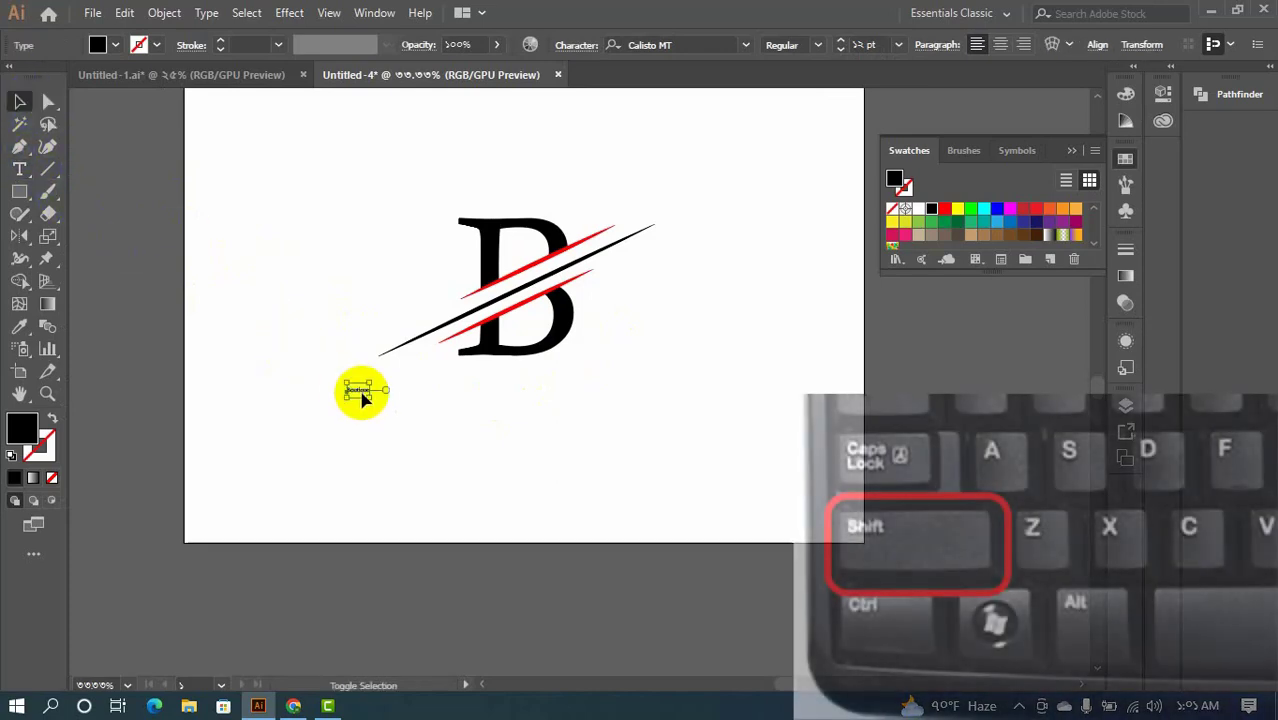
left_click_drag(365, 391, 566, 436)
left_click(540, 470)
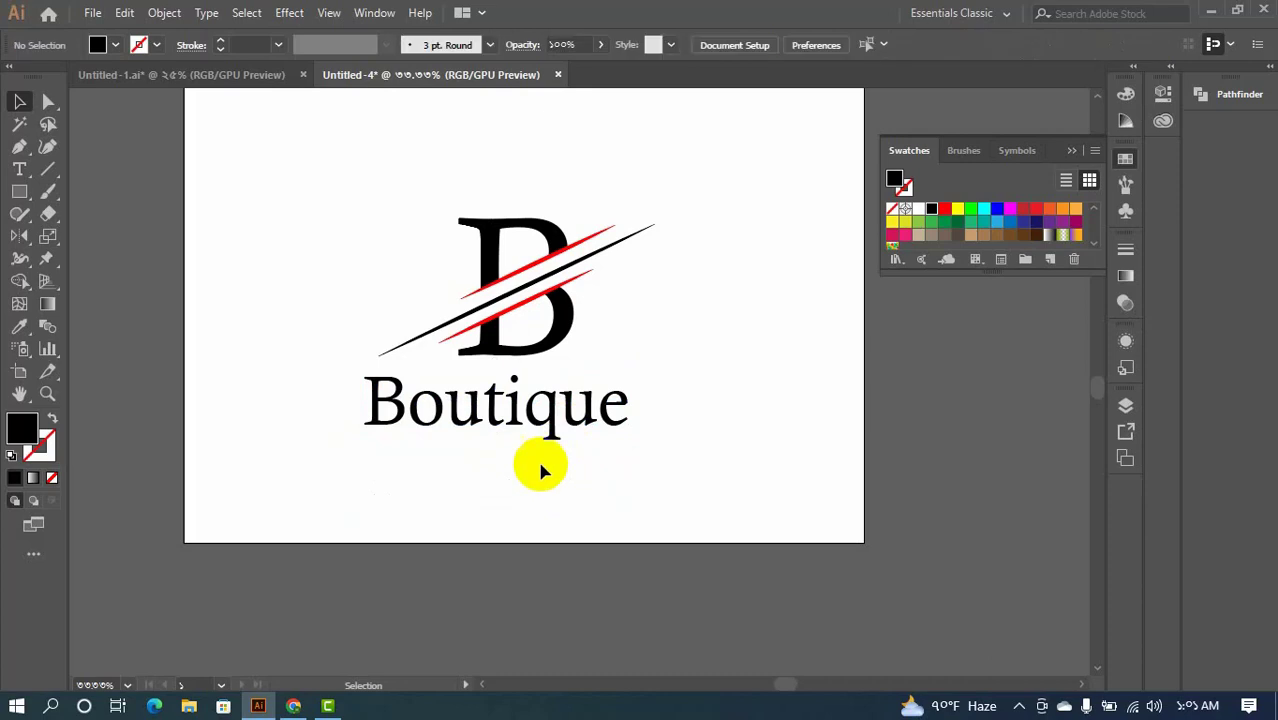
- Add the text "Corporate" below "Boutique", enlarge it to about half the title's width and place it close beneath the title
left_click(19, 170)
left_click(383, 458)
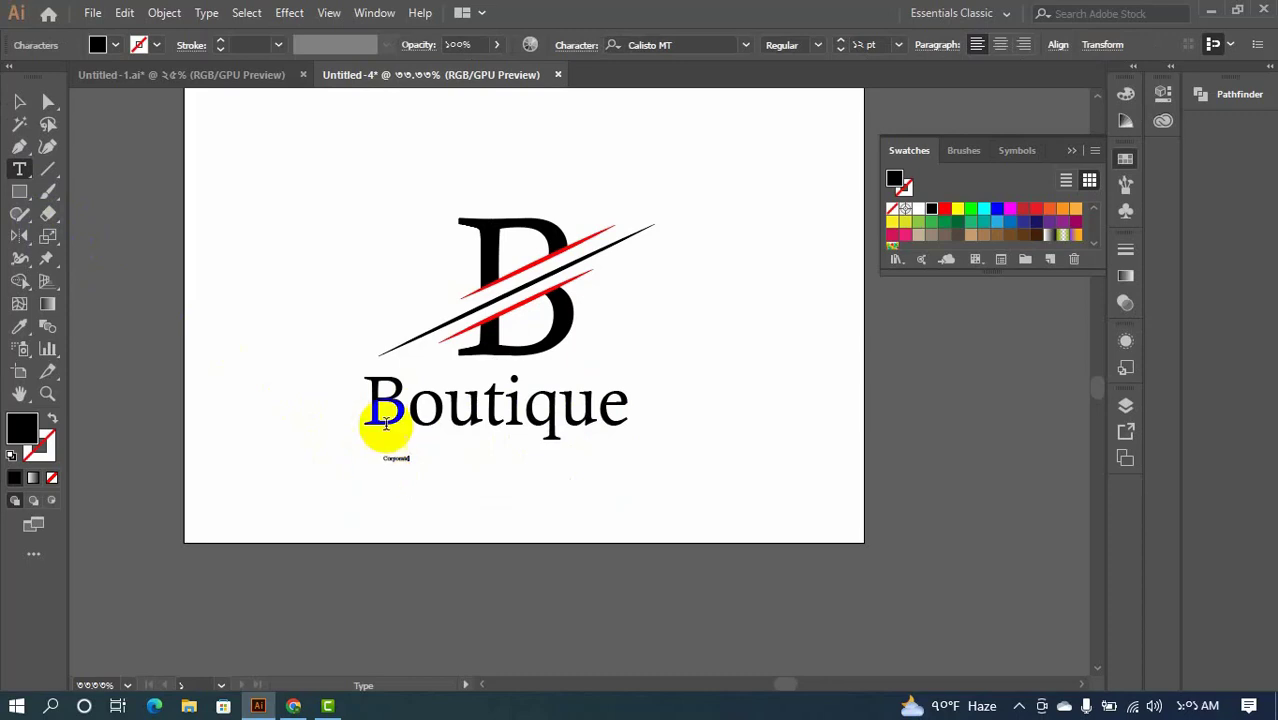
left_click(19, 104)
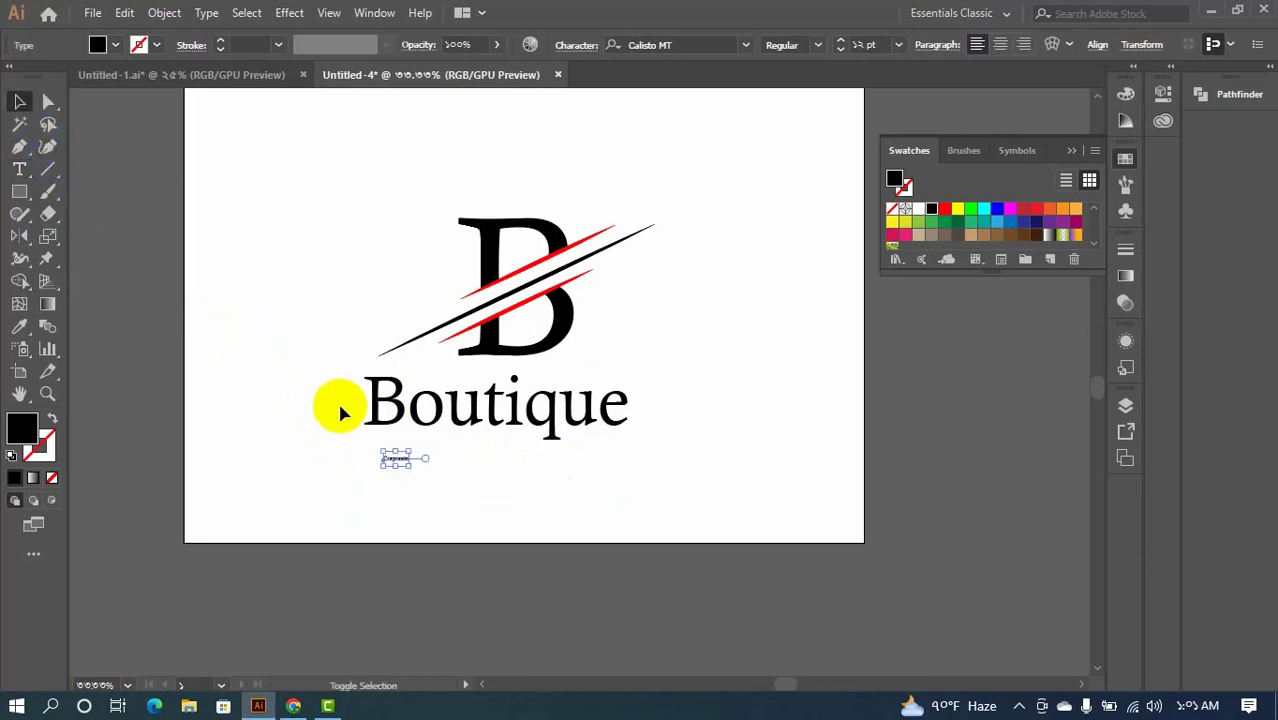
left_click_drag(409, 466, 521, 540)
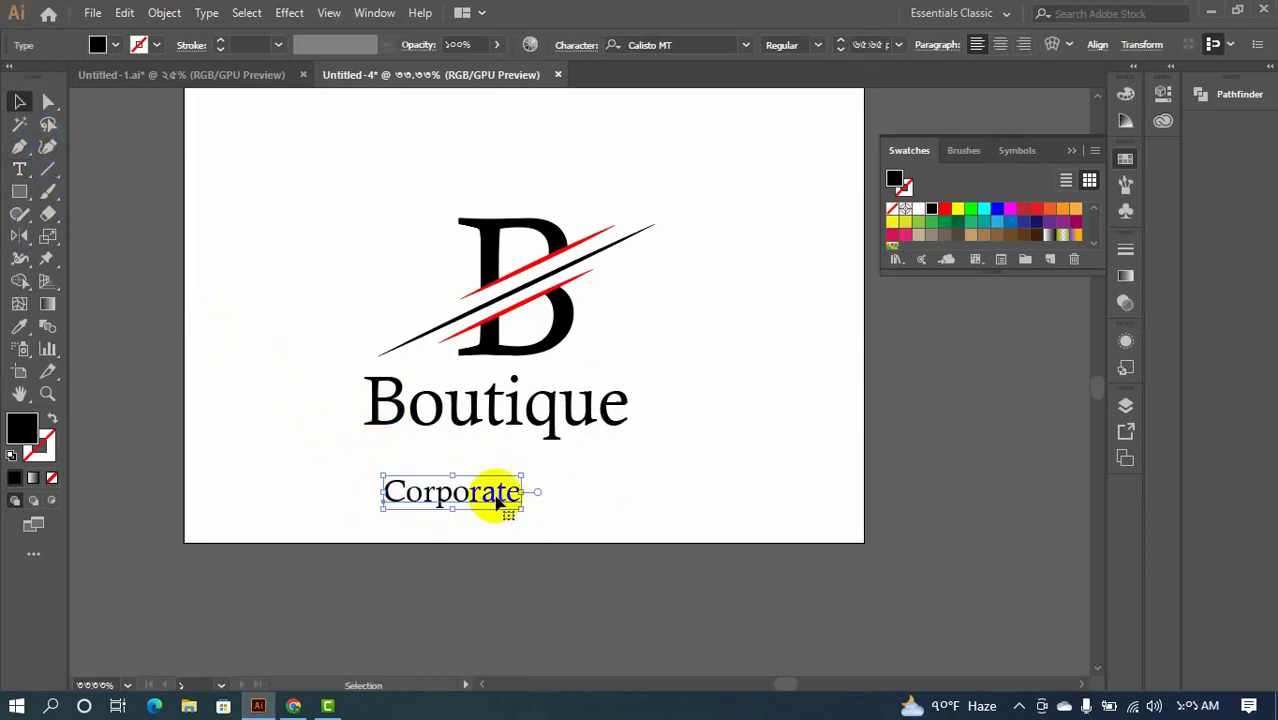
left_click_drag(496, 494, 484, 462)
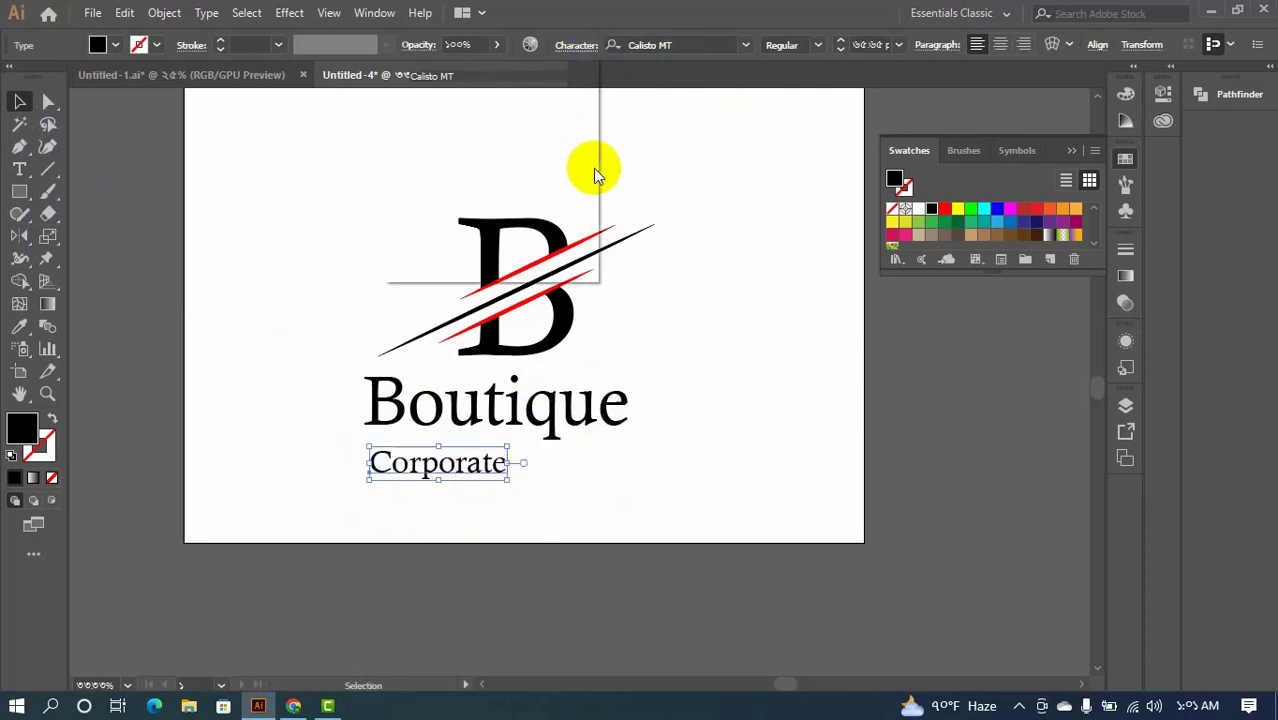
- Set the tracking of "Corporate" to 500 and align the line with the left edge of "Boutique"
left_click_drag(565, 157, 511, 159)
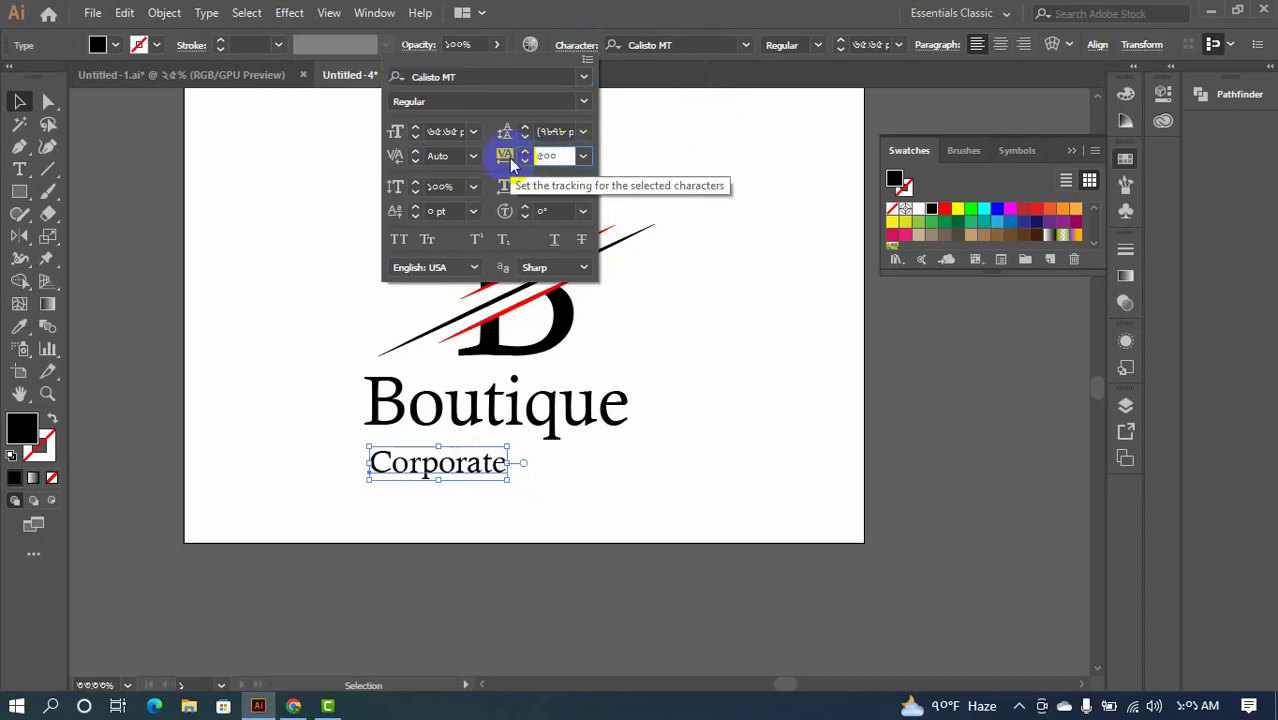
key("Return")
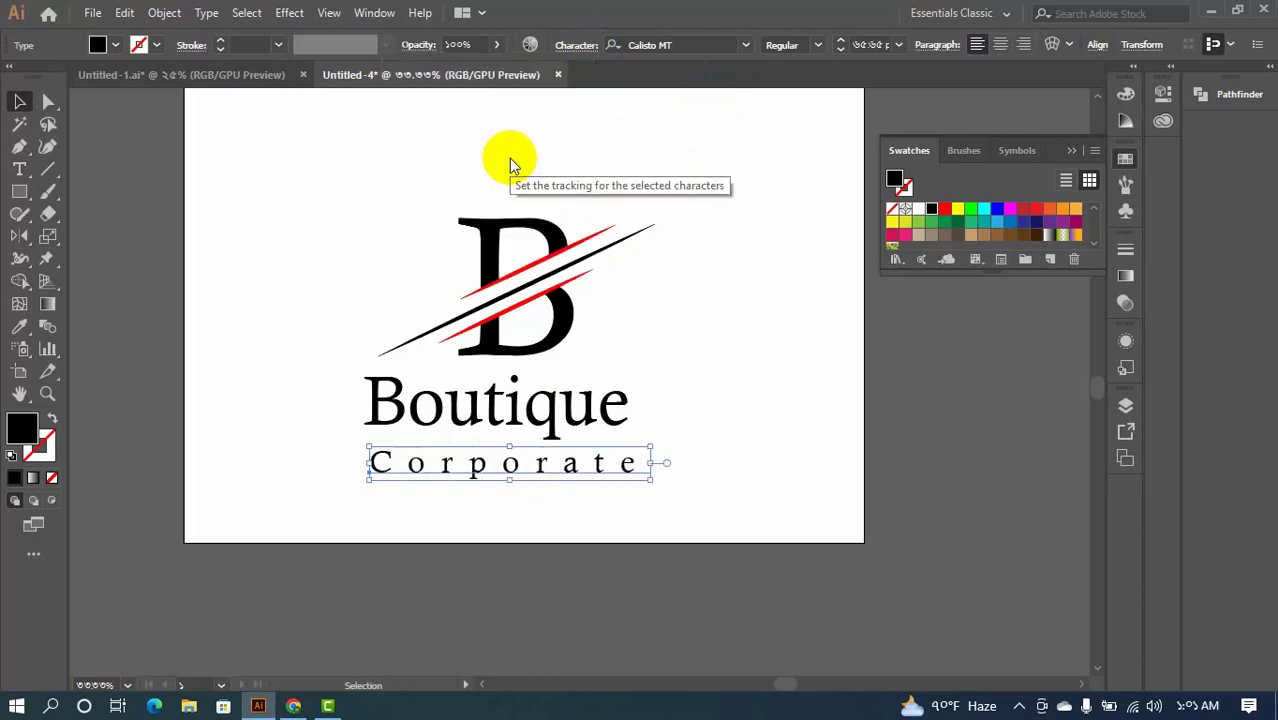
left_click(620, 315)
left_click_drag(625, 462, 600, 484)
left_click(613, 537)
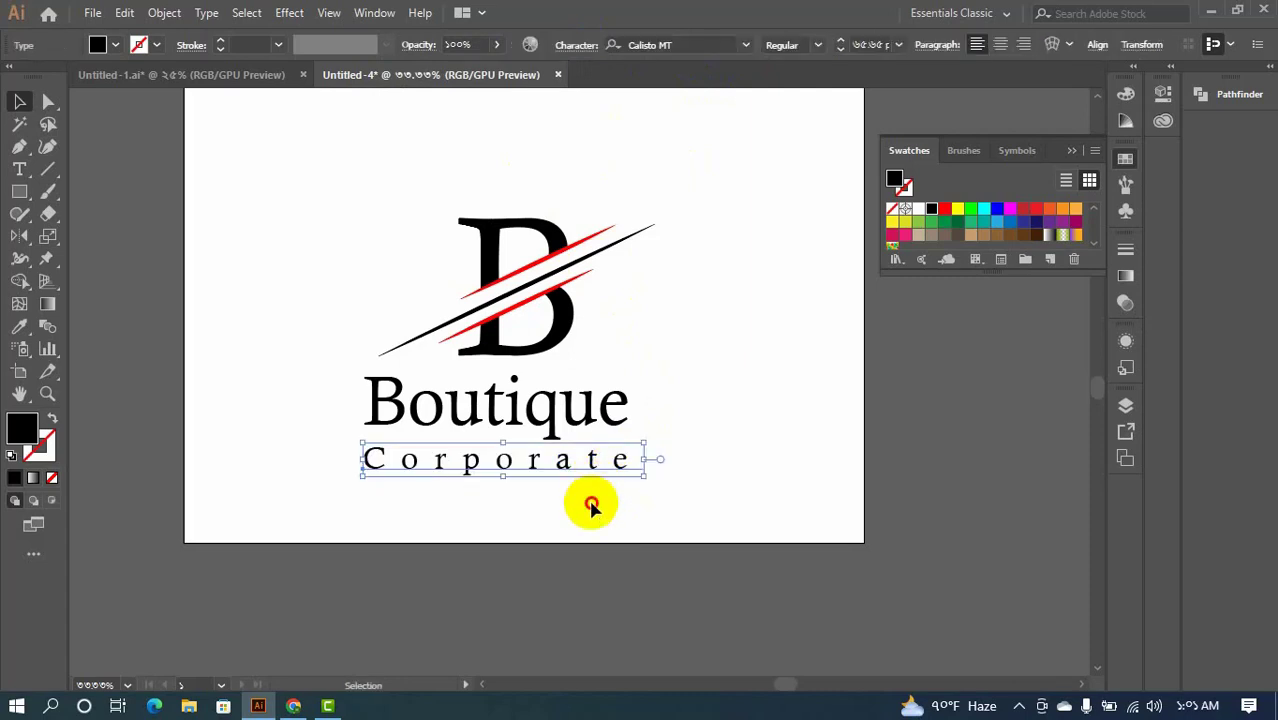
left_click(591, 508)
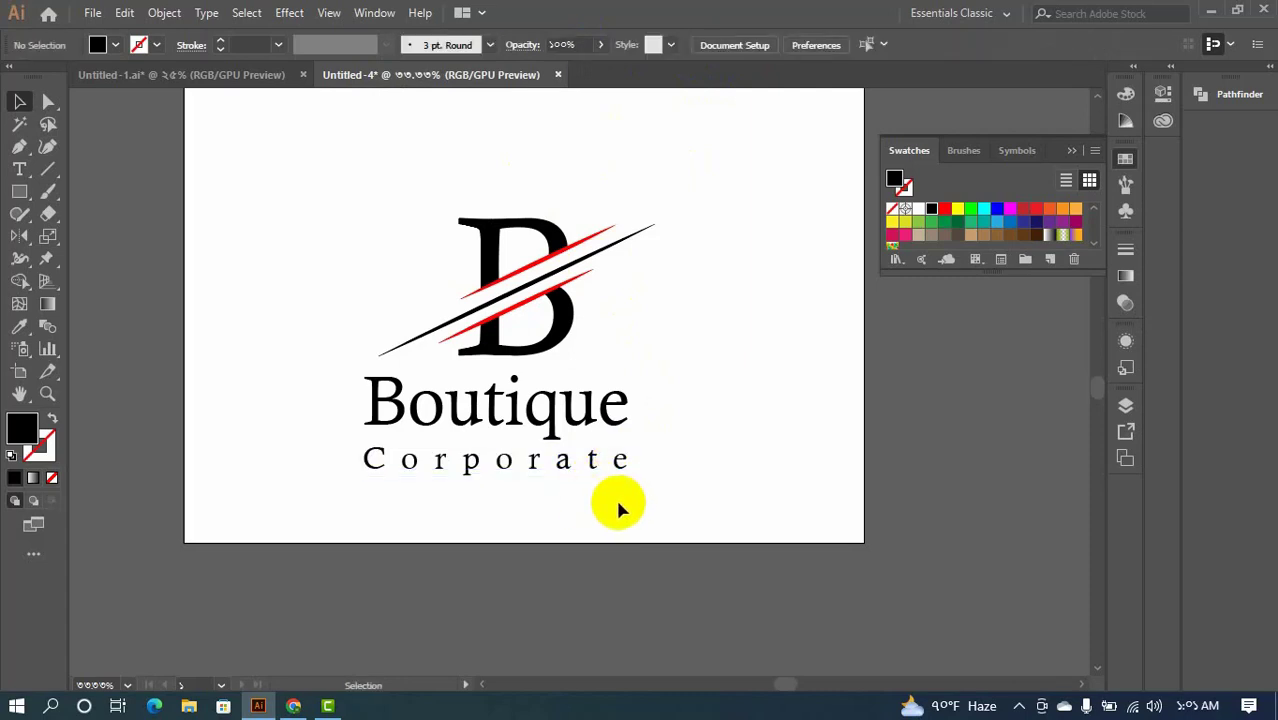
- Scale down the complete logo with both text lines and place it in the artboard's upper-left corner
left_click_drag(589, 492, 605, 572)
left_click_drag(377, 210, 668, 548)
mouse_move(629, 502)
left_mouse_down()
mouse_move(633, 480)
mouse_move(643, 484)
left_mouse_up()
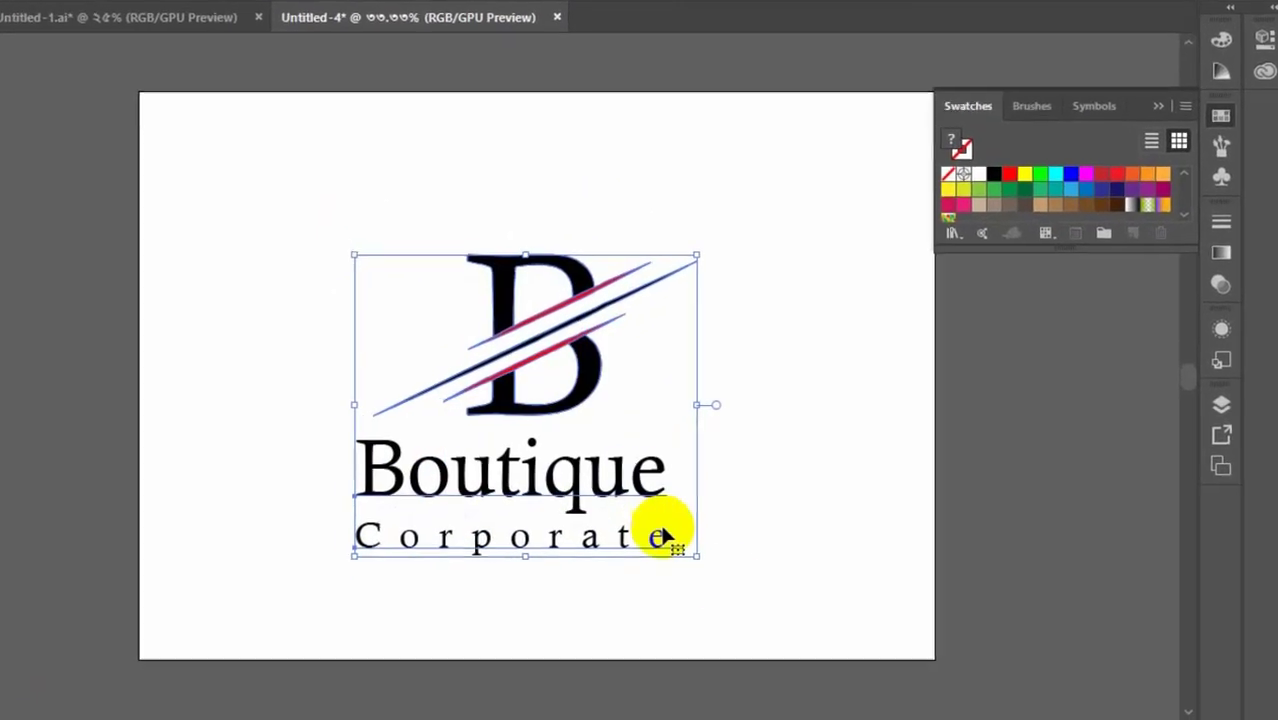
left_click(718, 582)
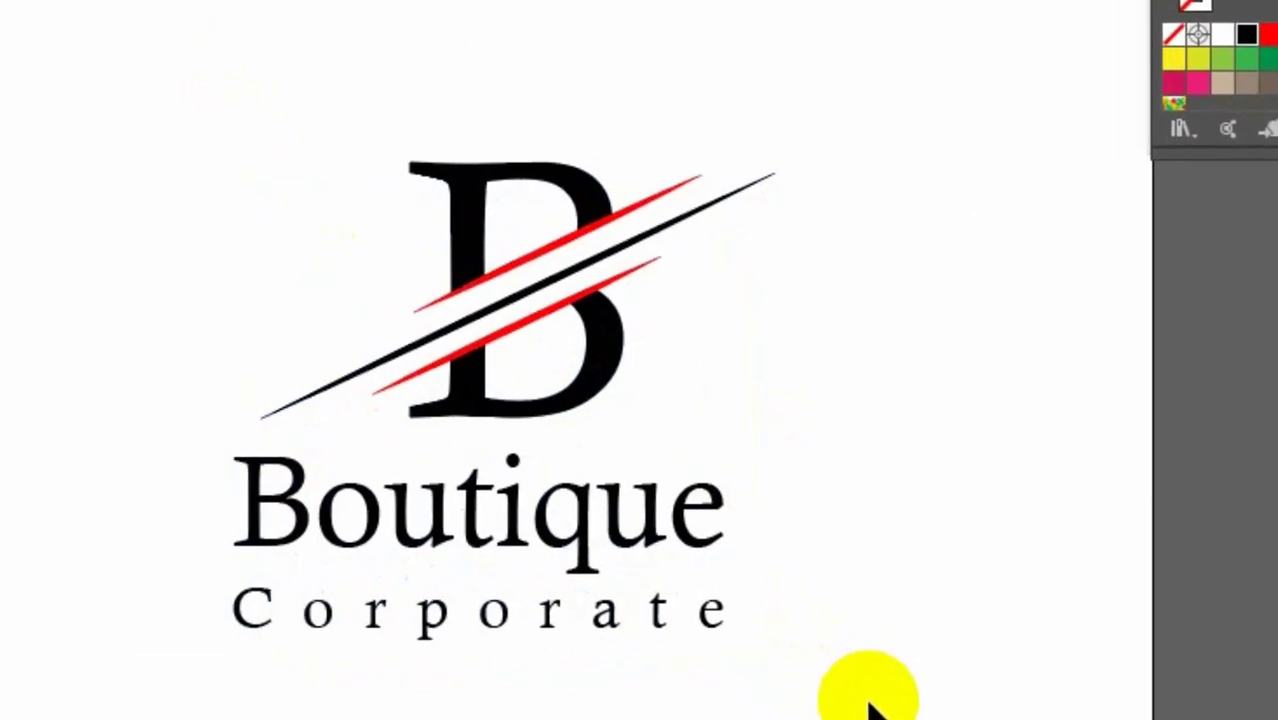
left_click_drag(874, 700, 216, 90)
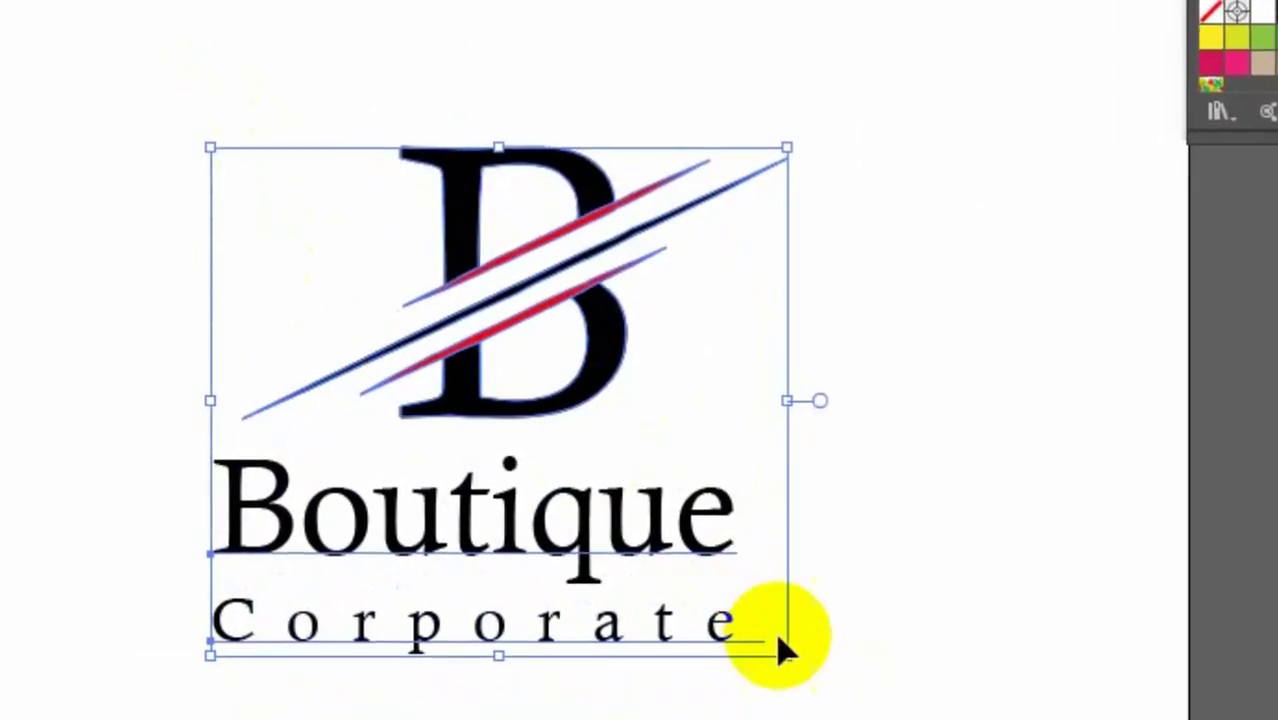
left_click_drag(788, 657, 452, 345)
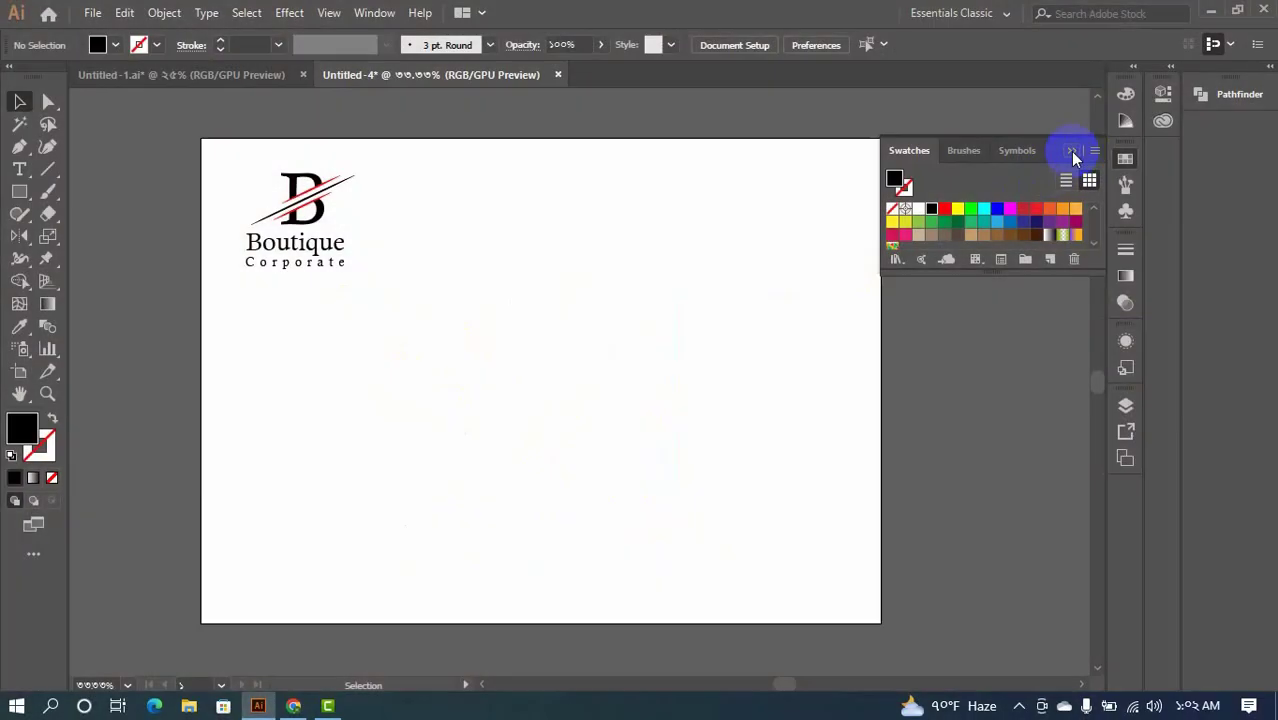
left_click(1072, 153)
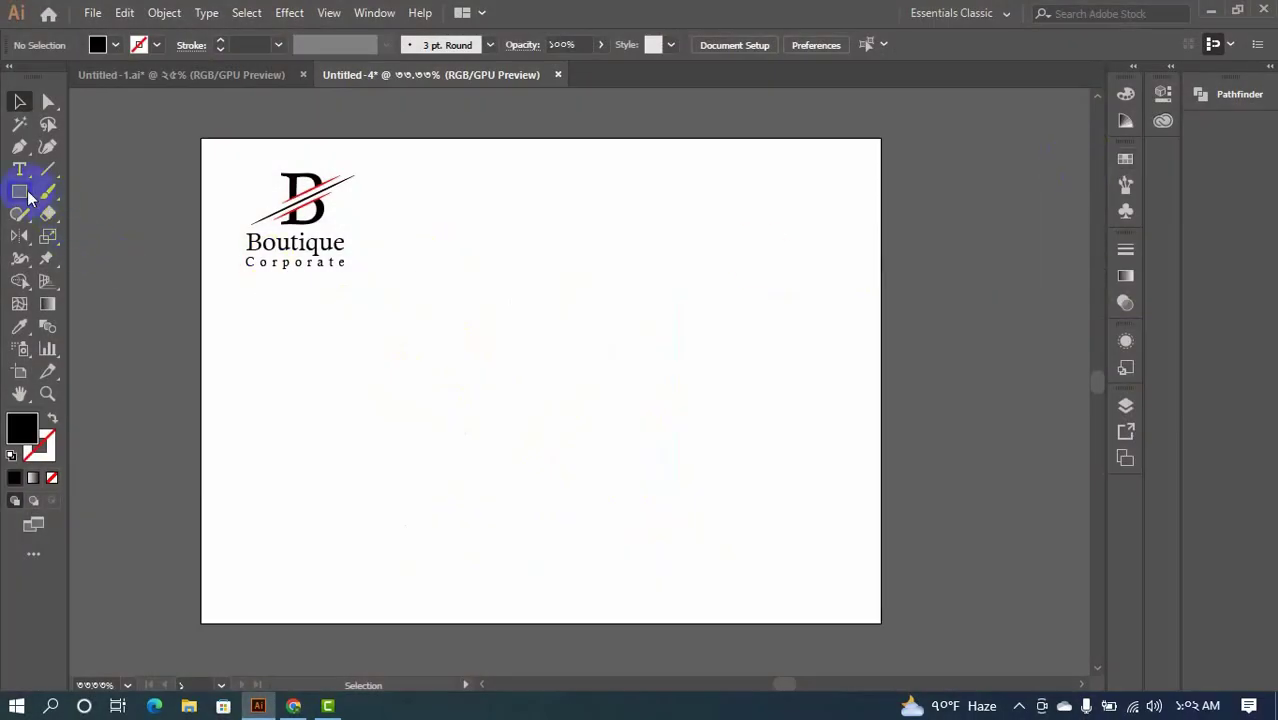
- Draw a wide rectangle to the right of the logo and swap its fill and stroke to leave a black outline without fill
left_click_drag(28, 198, 106, 192)
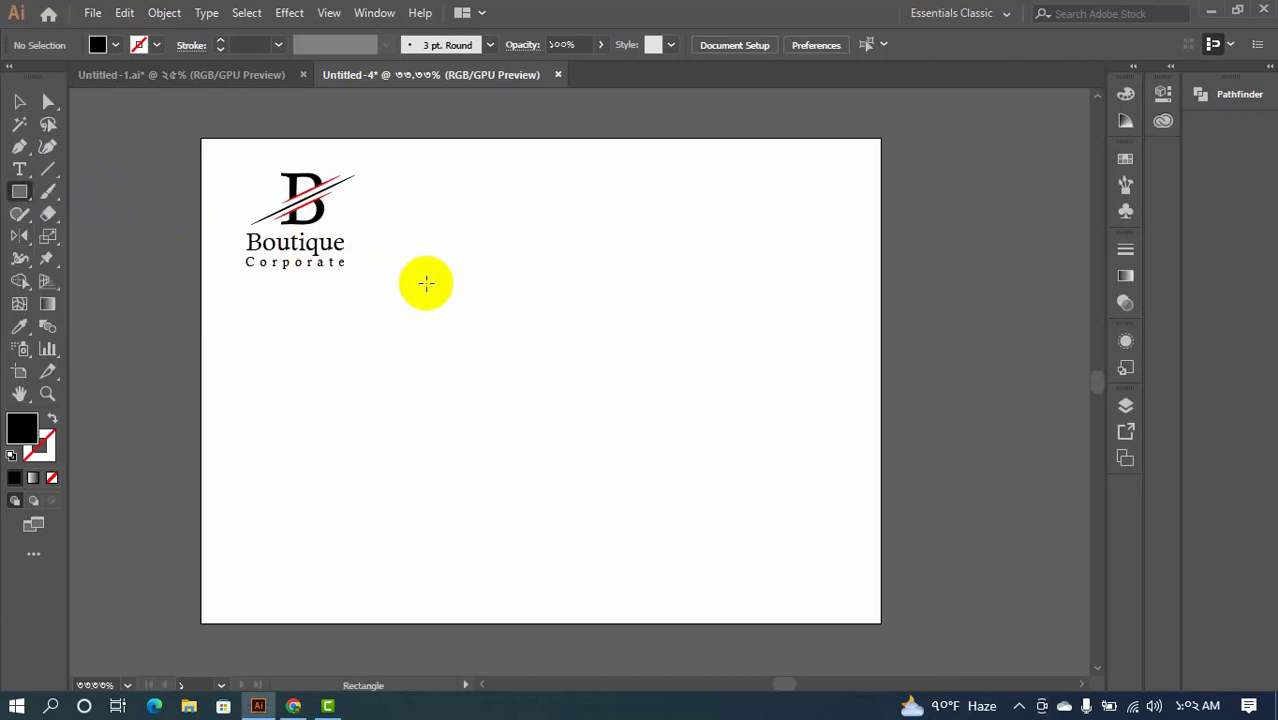
left_click_drag(487, 264, 696, 387)
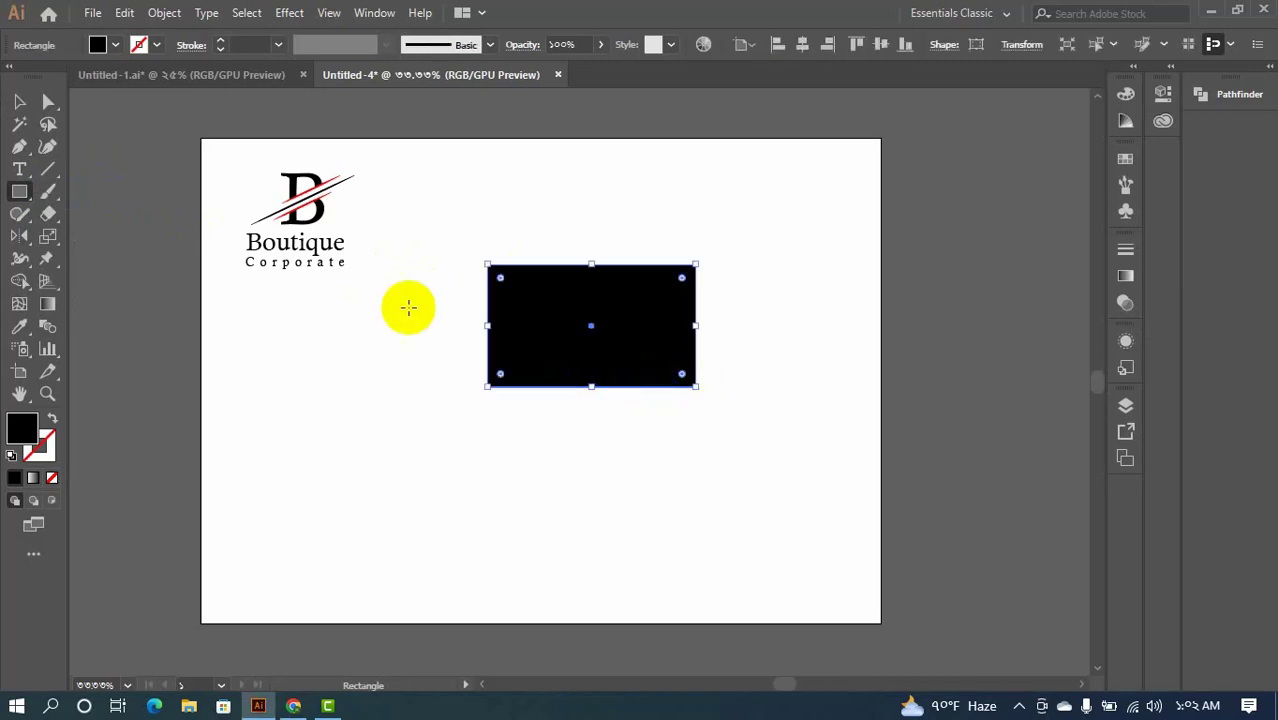
left_click(49, 418)
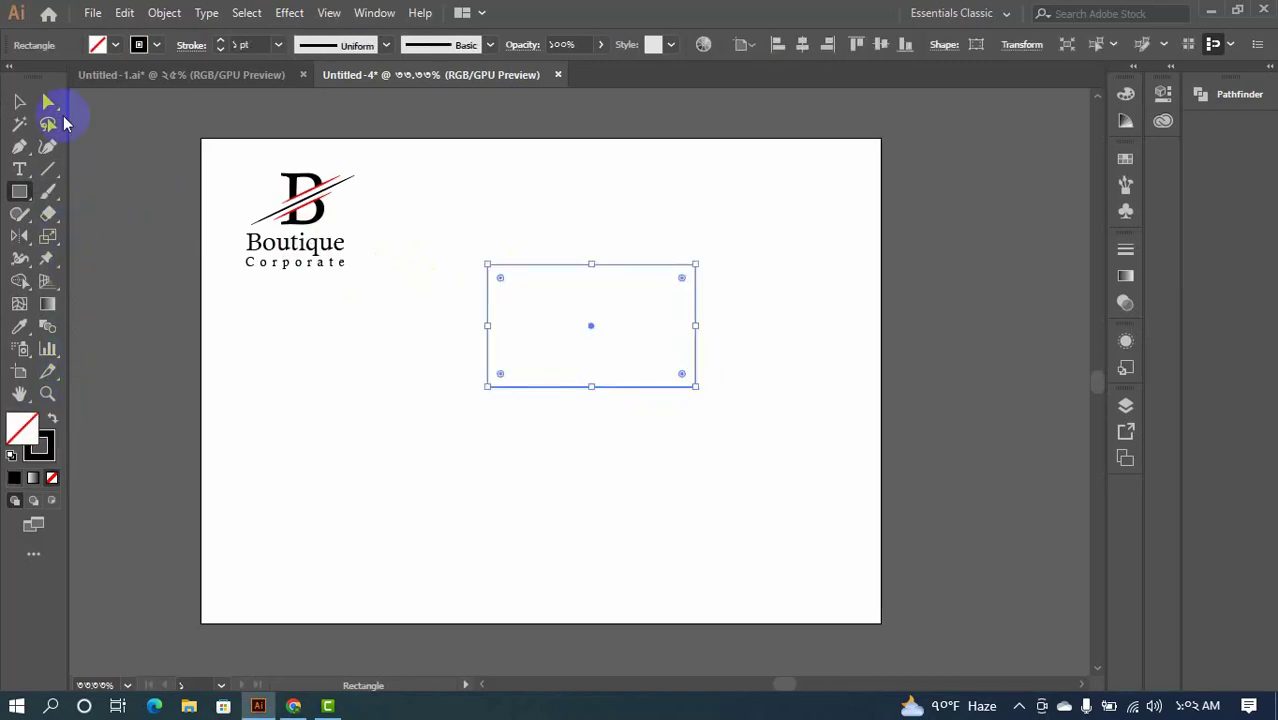
- Round the rectangle's two right corners into a full semicircle and extend the shape's straight left side outward
left_click(50, 99)
left_click_drag(650, 200, 755, 445)
left_click_drag(684, 374, 532, 314)
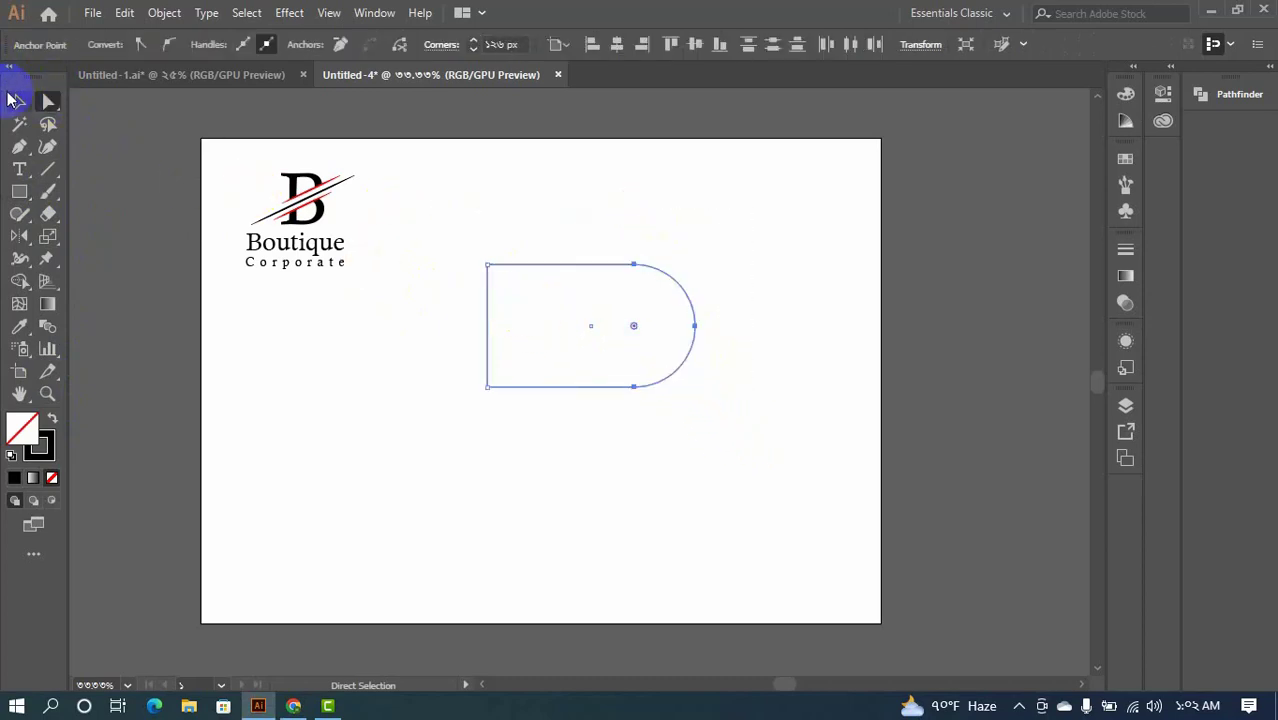
left_click(17, 100)
left_click_drag(486, 326, 445, 329)
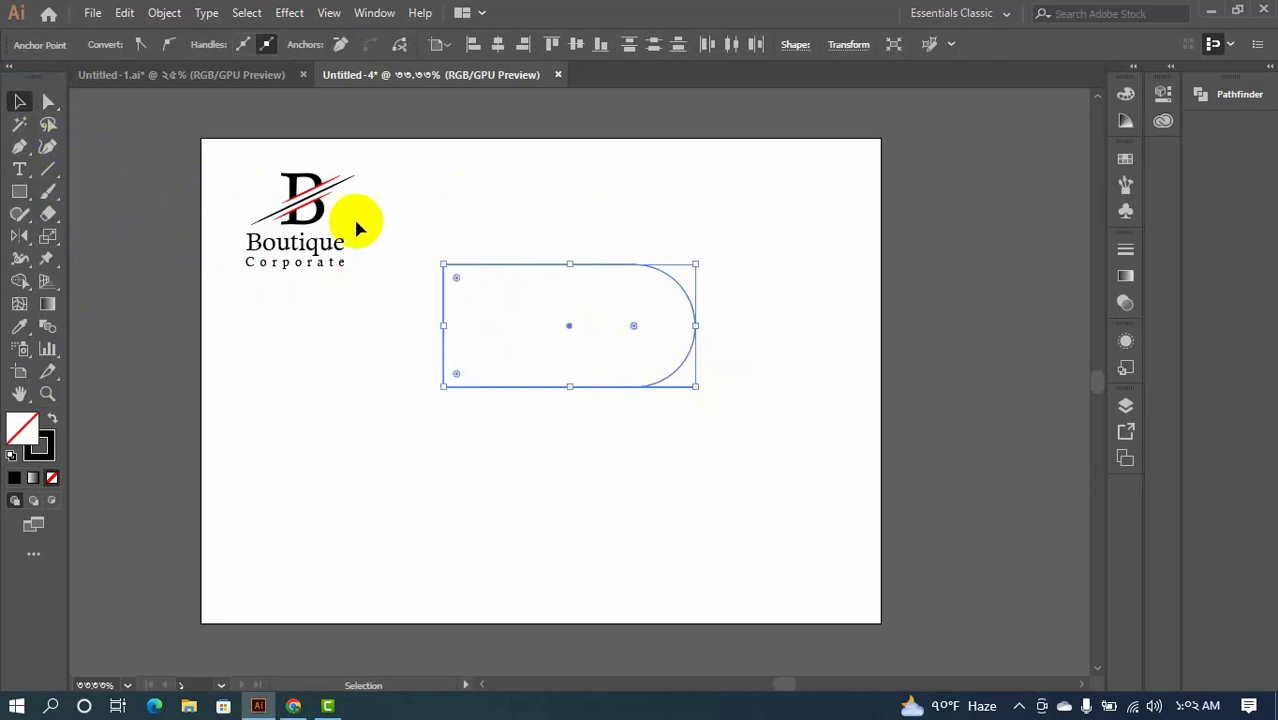
- Offset the rounded shape's path inward by -74 px with miter joins, and select the inner outline
left_click(164, 12)
left_click(313, 433)
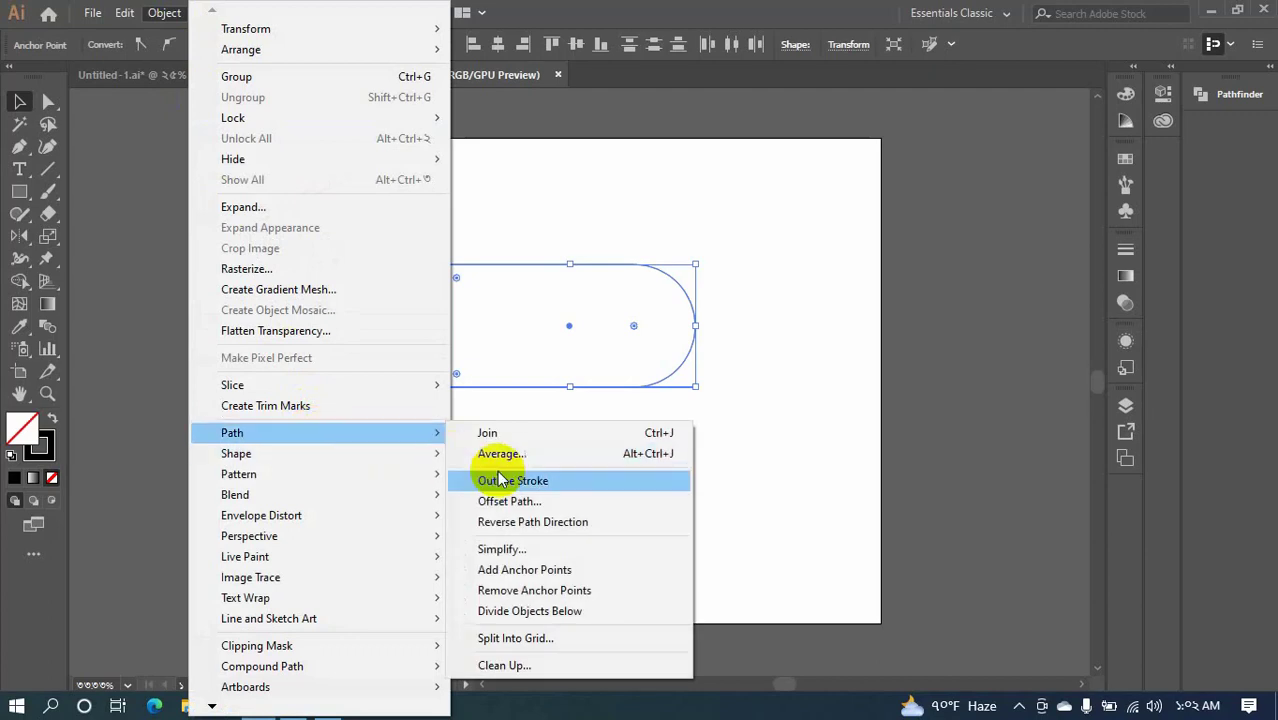
left_click(540, 502)
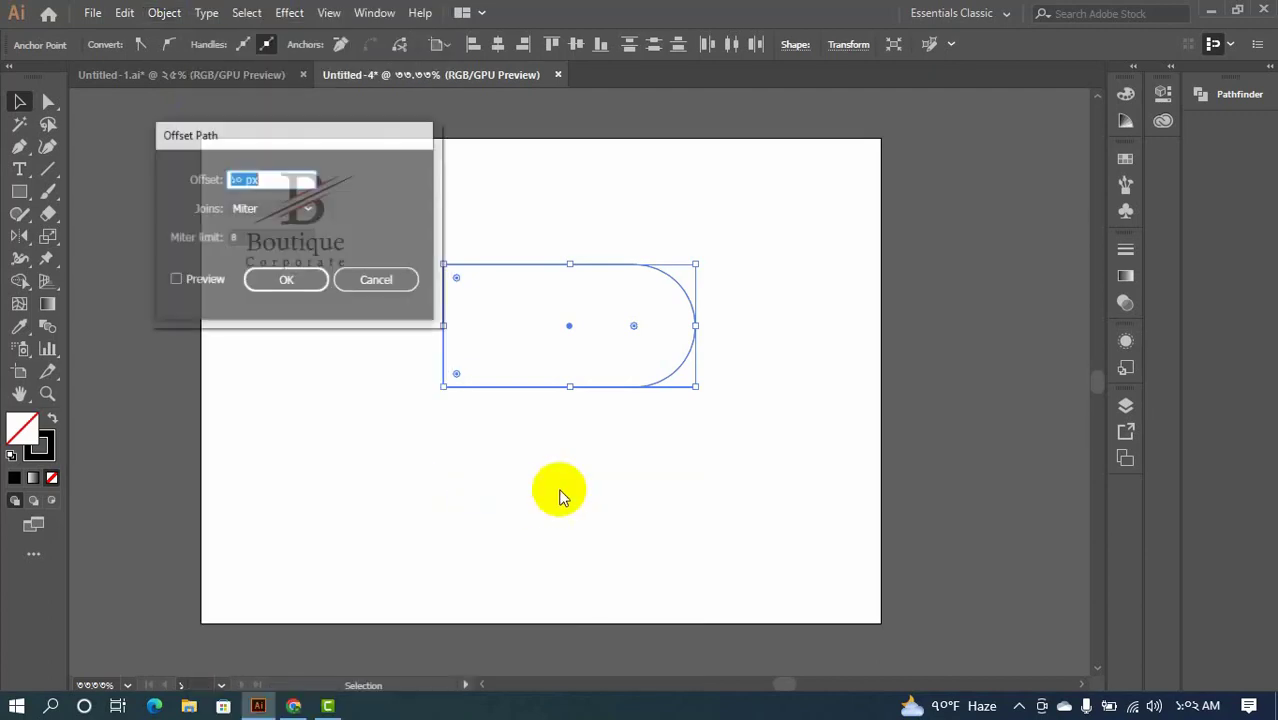
left_click(220, 284)
scroll(264, 177, "down", 19)
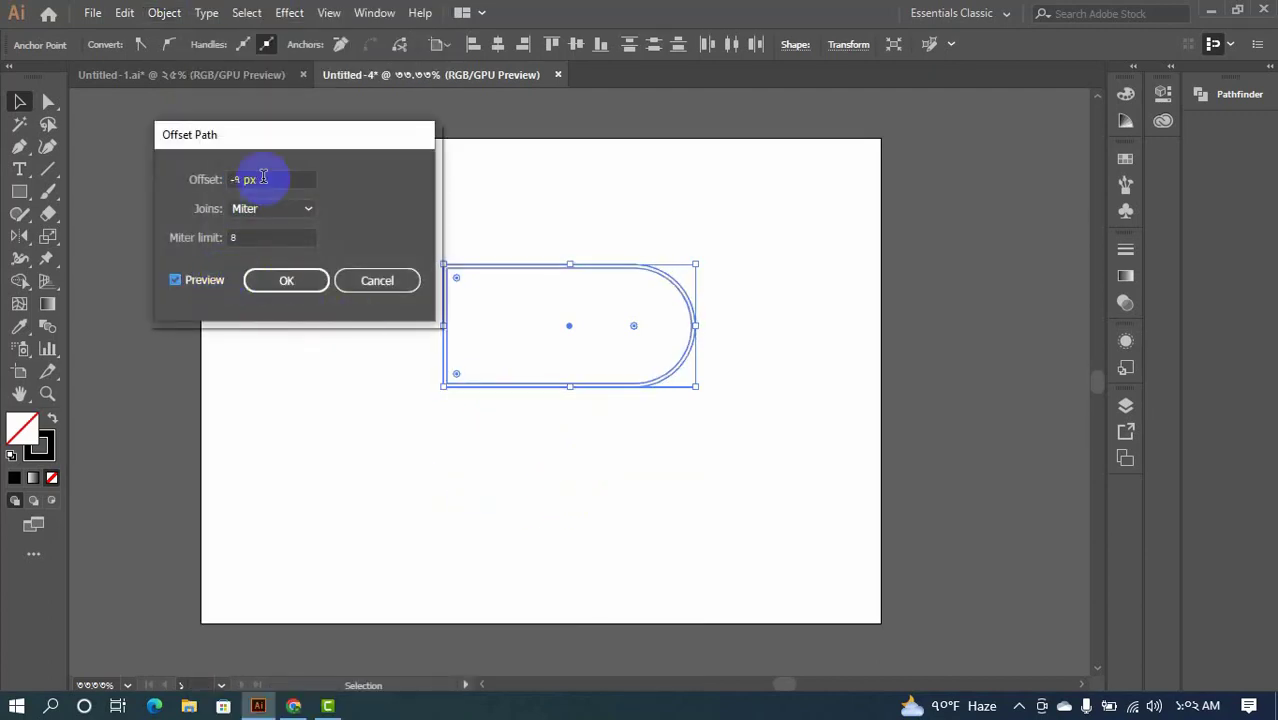
scroll(263, 177, "down", 9)
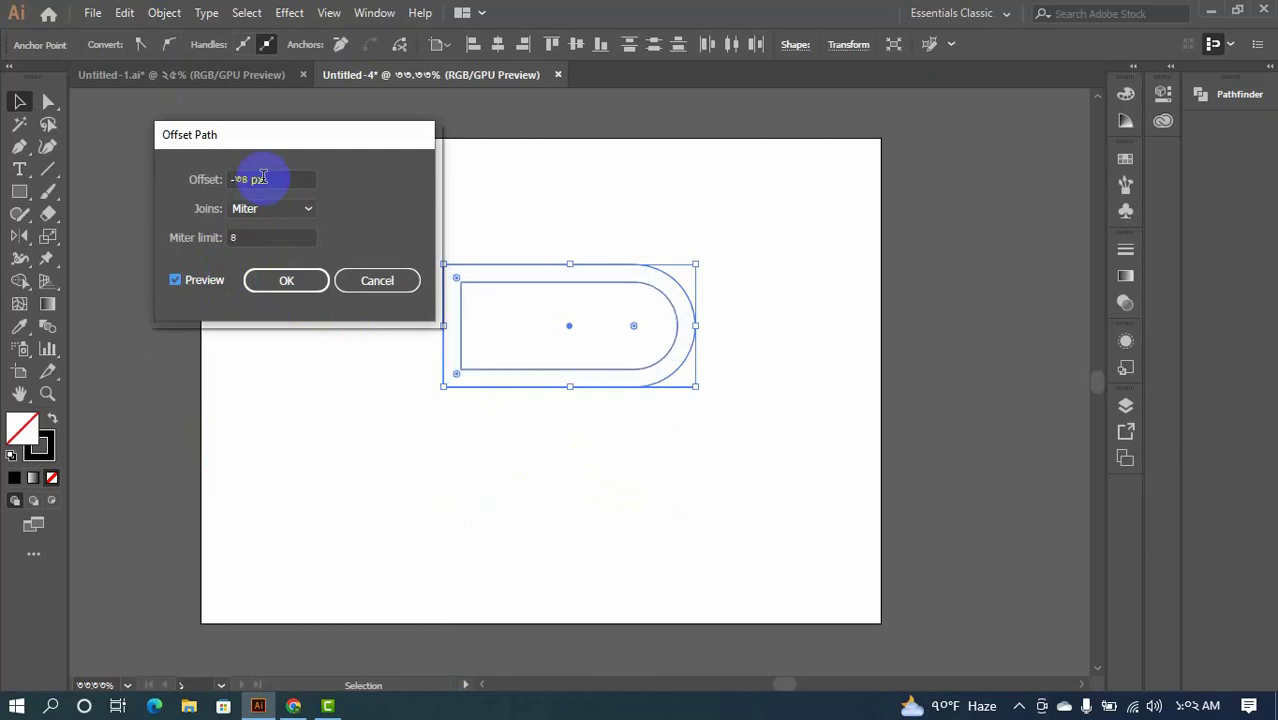
scroll(263, 177, "down", 12)
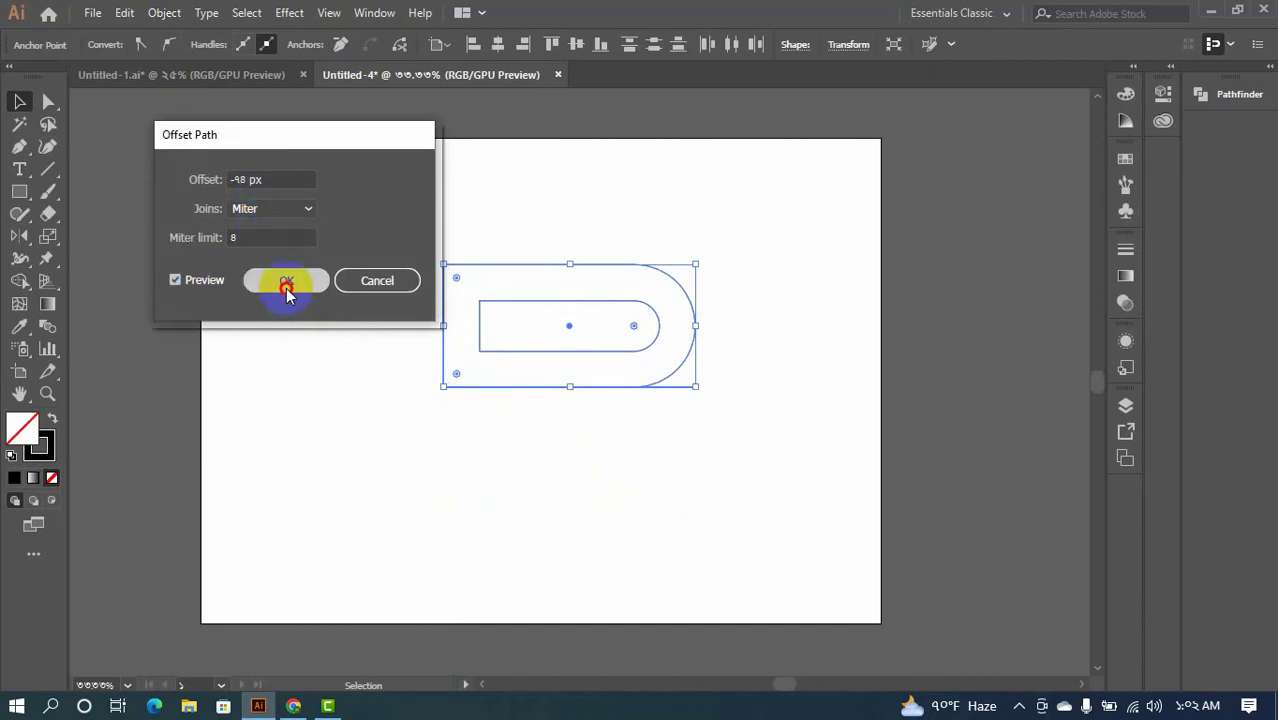
left_click(284, 282)
left_click(322, 393)
left_click(507, 351)
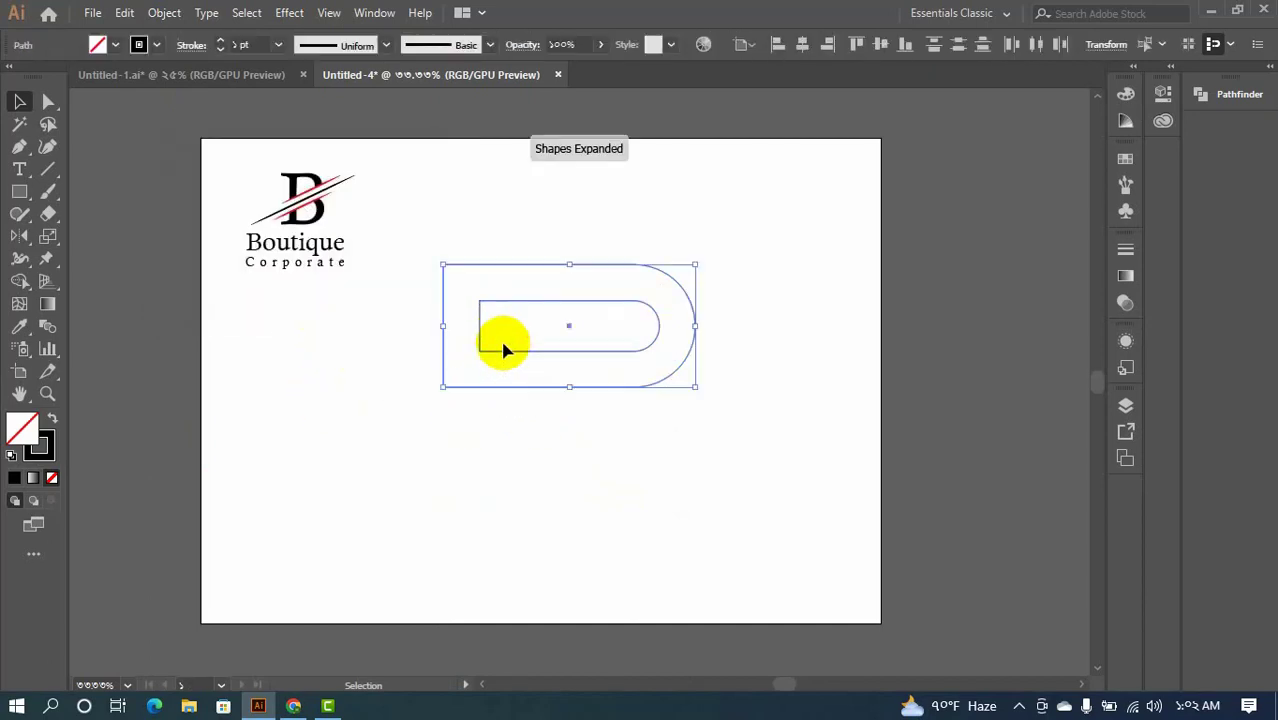
- Duplicate the outer and inner outlines straight down so the copy's upper bar overlaps the original's lower bar, forming a B
left_click(558, 353)
left_click(565, 432)
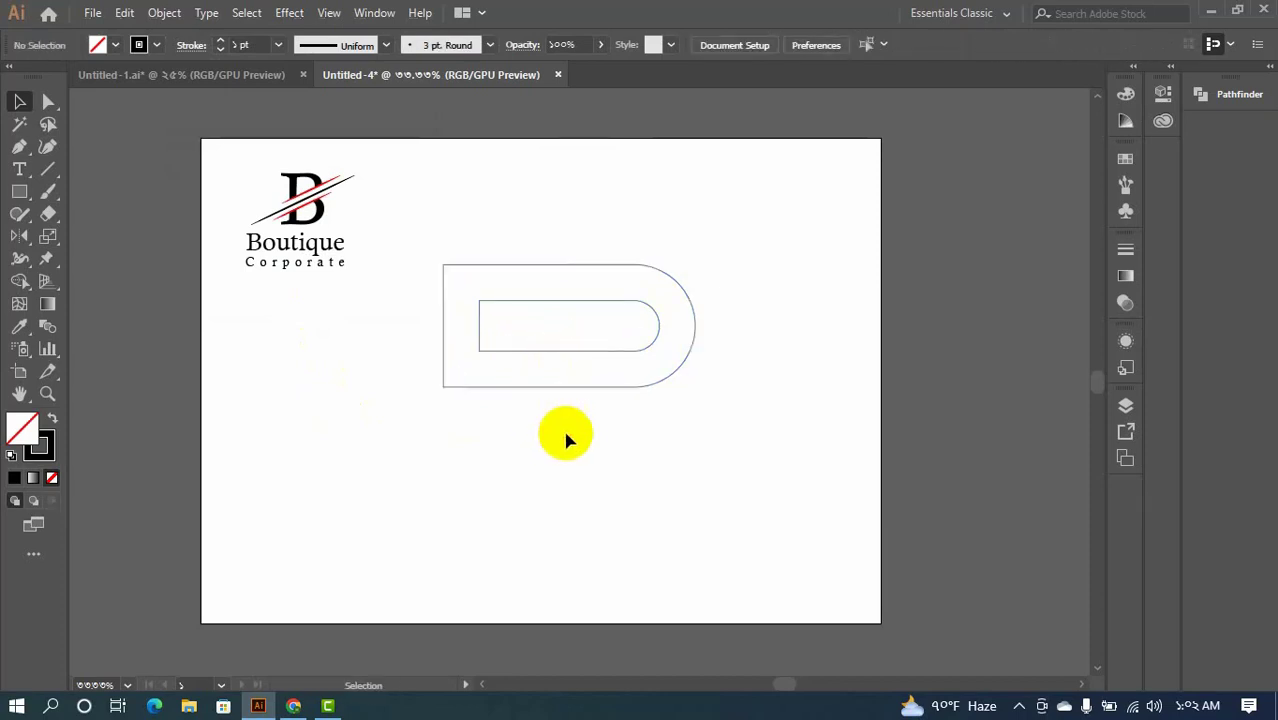
left_click(548, 366)
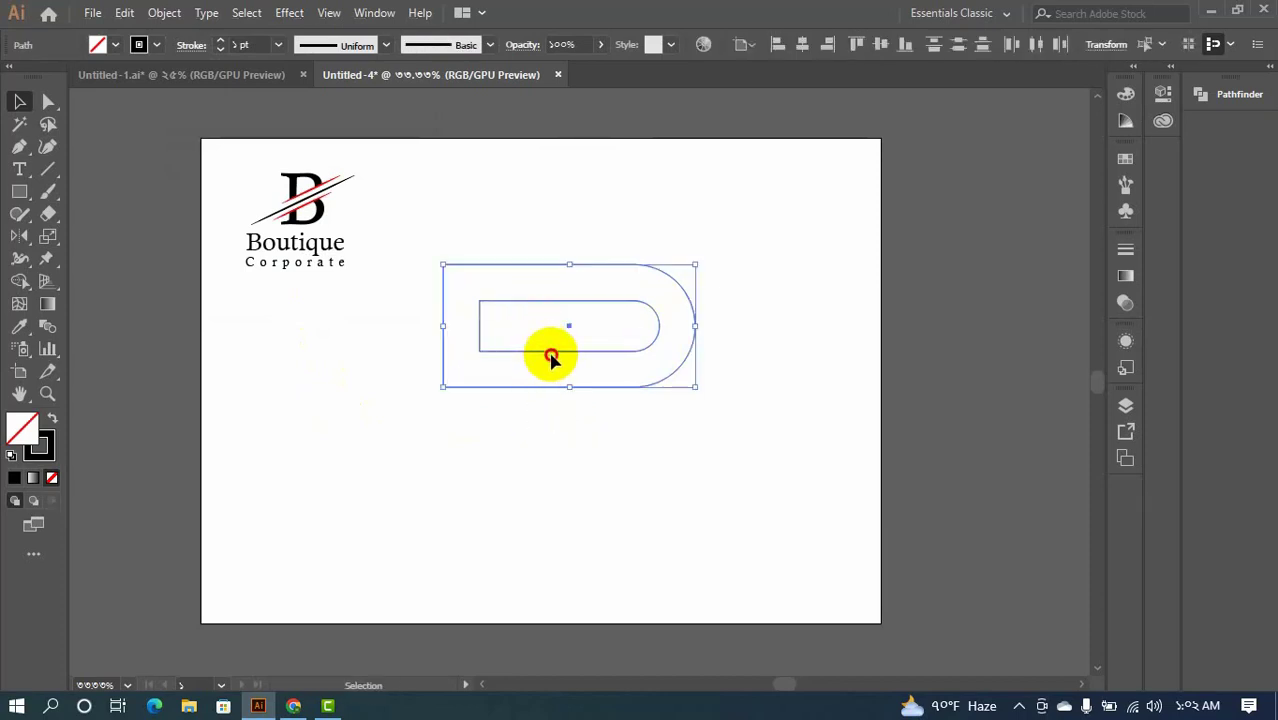
left_click(551, 356)
left_click_drag(579, 426, 540, 302)
left_click_drag(552, 357, 550, 443)
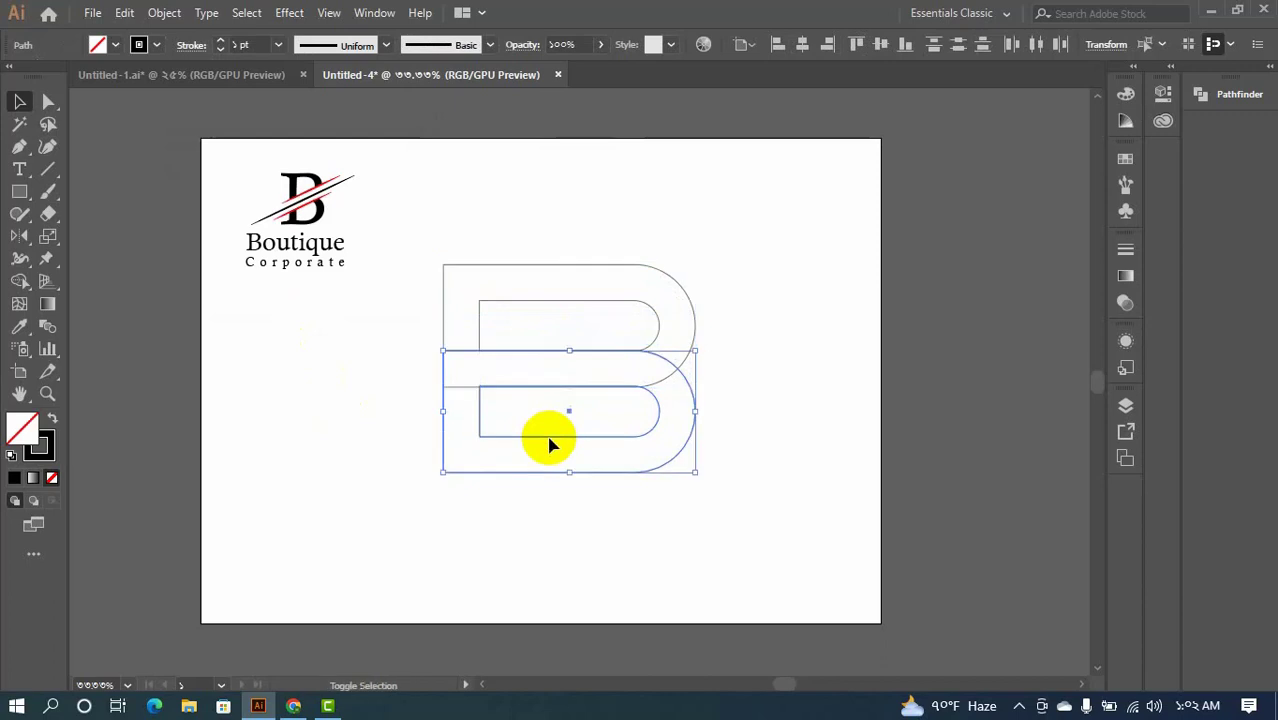
left_click(563, 420)
- Nudge the lower copy down so its horizontal edges coincide exactly with those of the upper shape
scroll(571, 361, "up", 6)
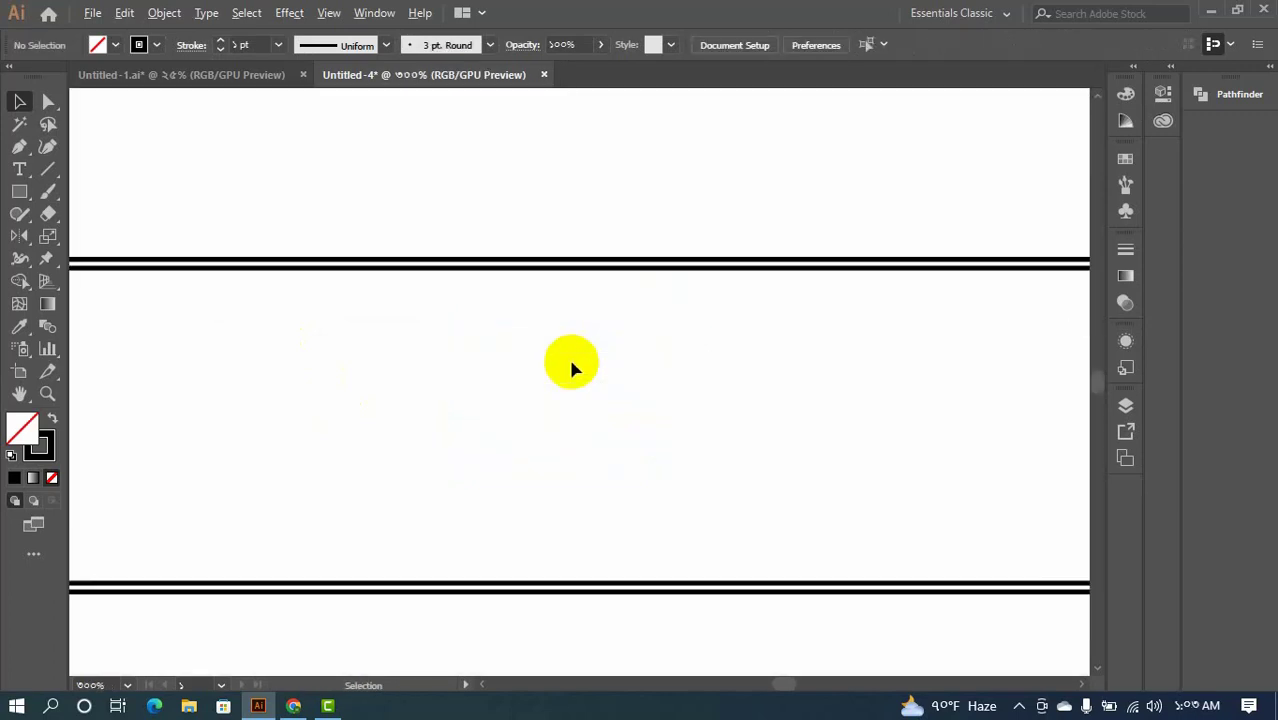
scroll(576, 300, "down", 6)
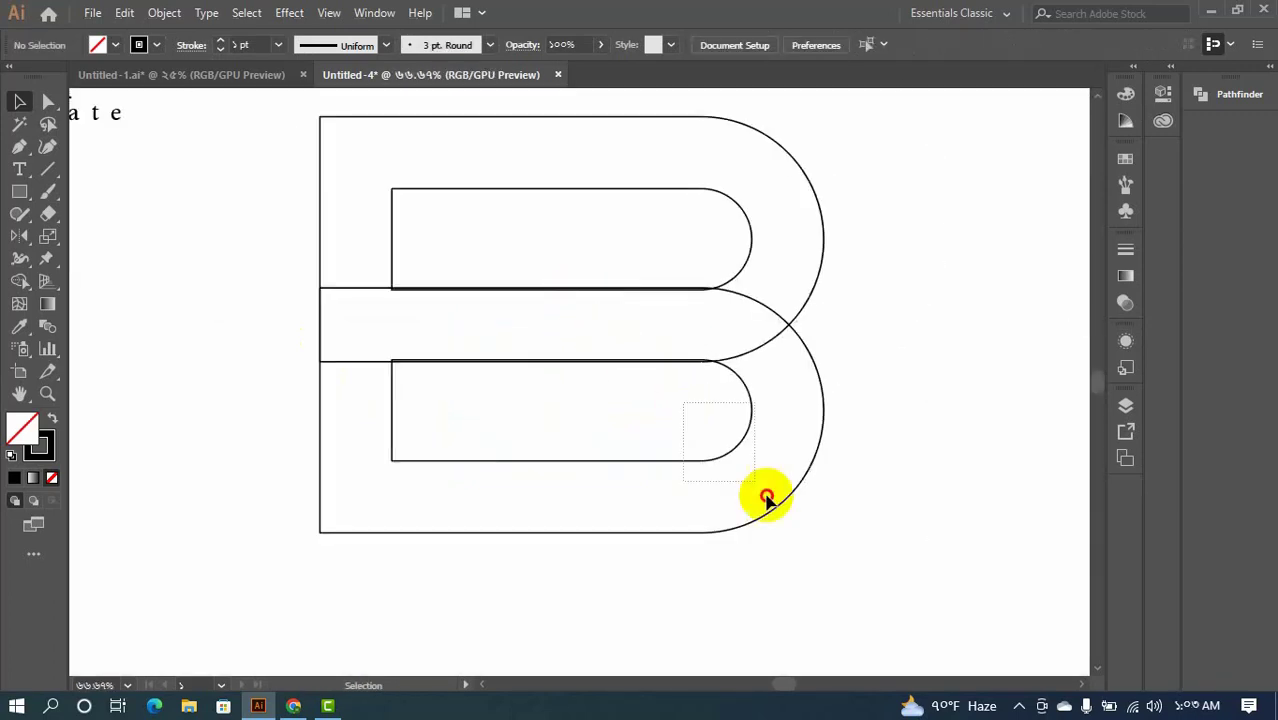
left_click(660, 405)
scroll(625, 305, "up", 4)
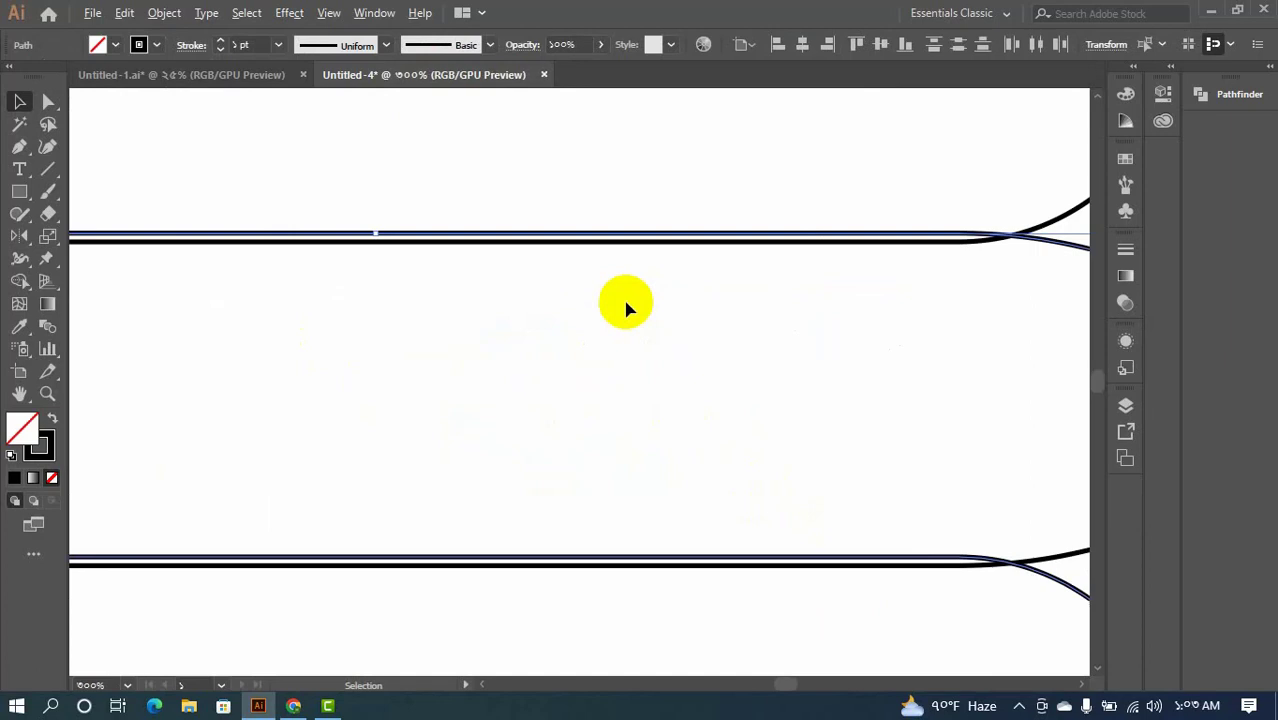
left_click(479, 250)
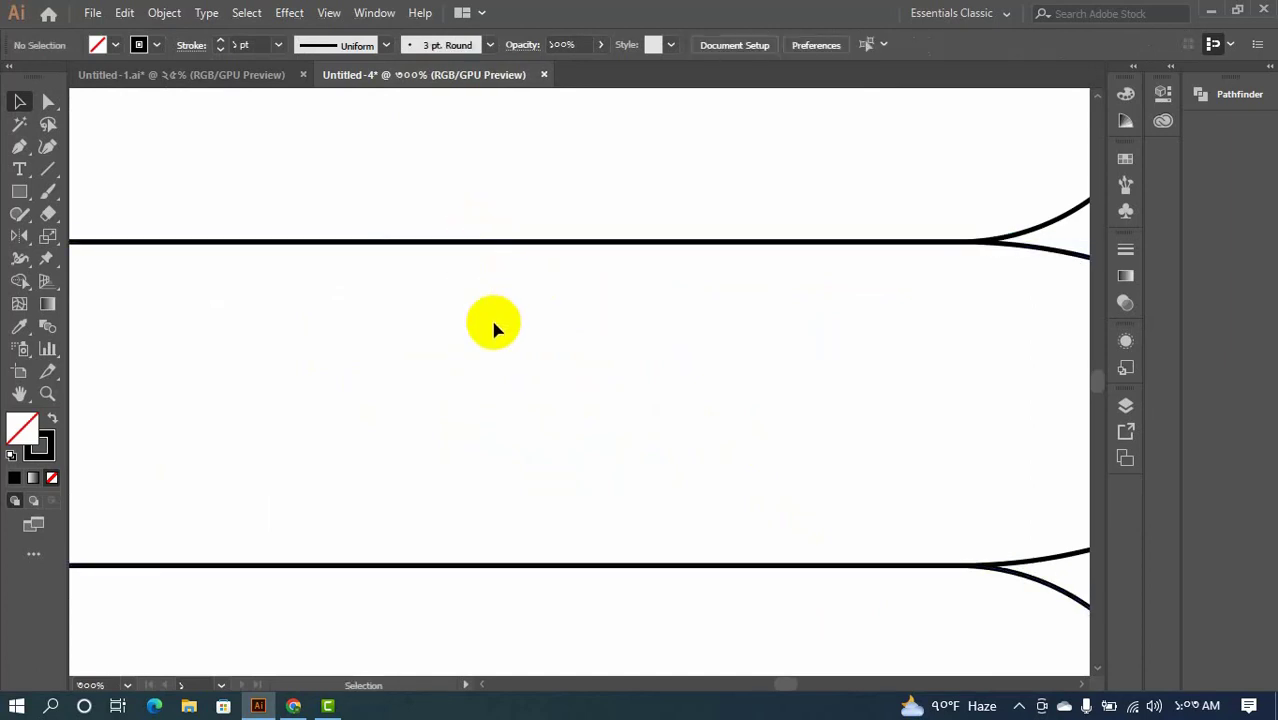
- Draw a steep diagonal line across the full height of the B and shift it slightly to the right
scroll(494, 326, "down", 7)
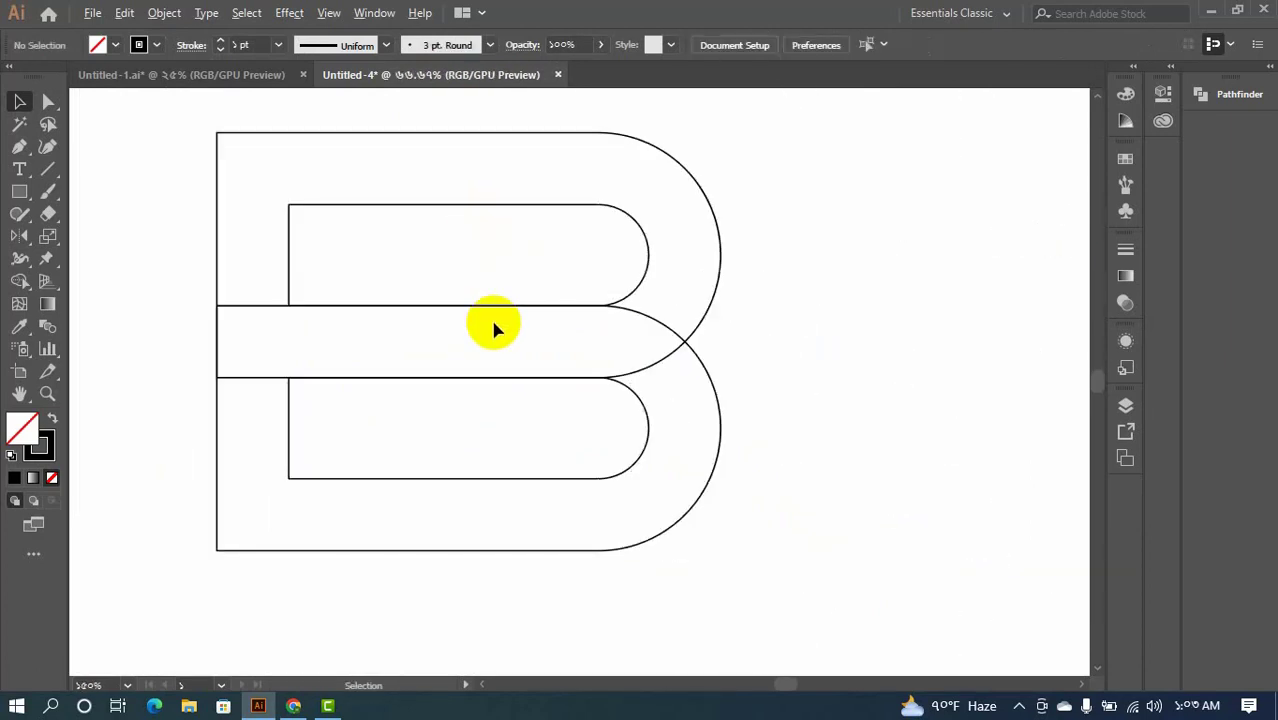
scroll(516, 356, "down", 2)
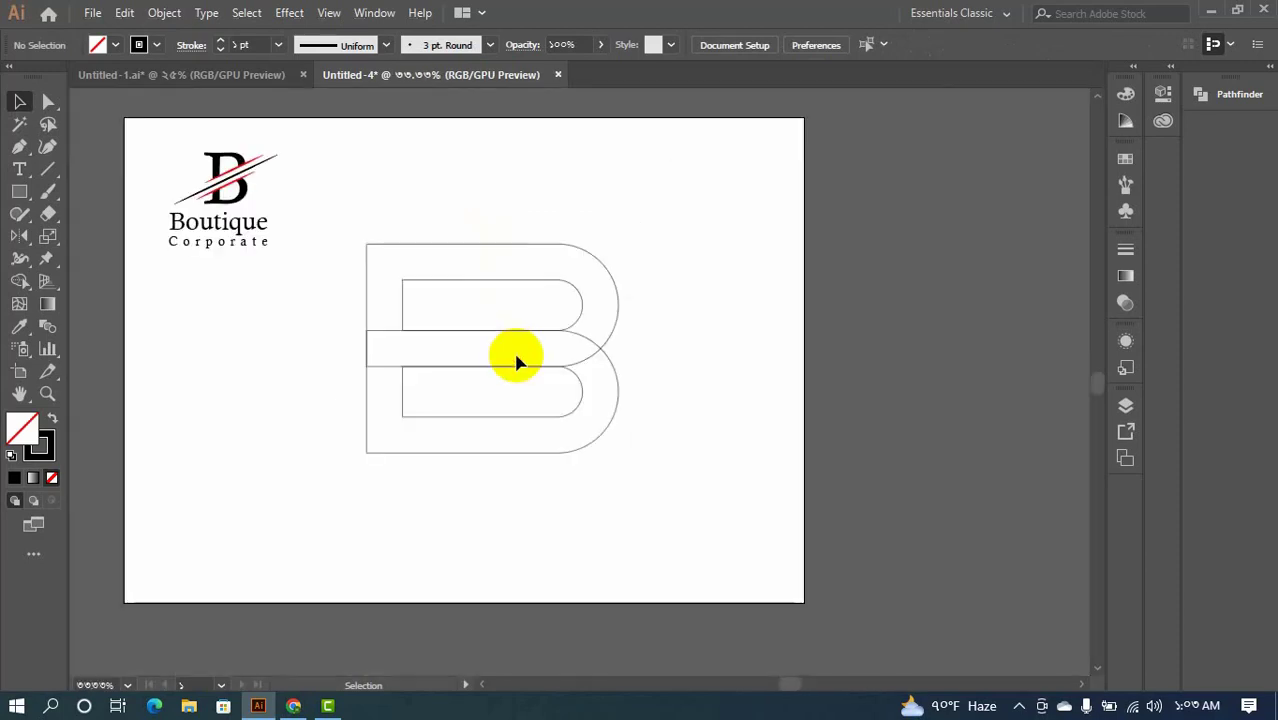
scroll(516, 358, "up", 1)
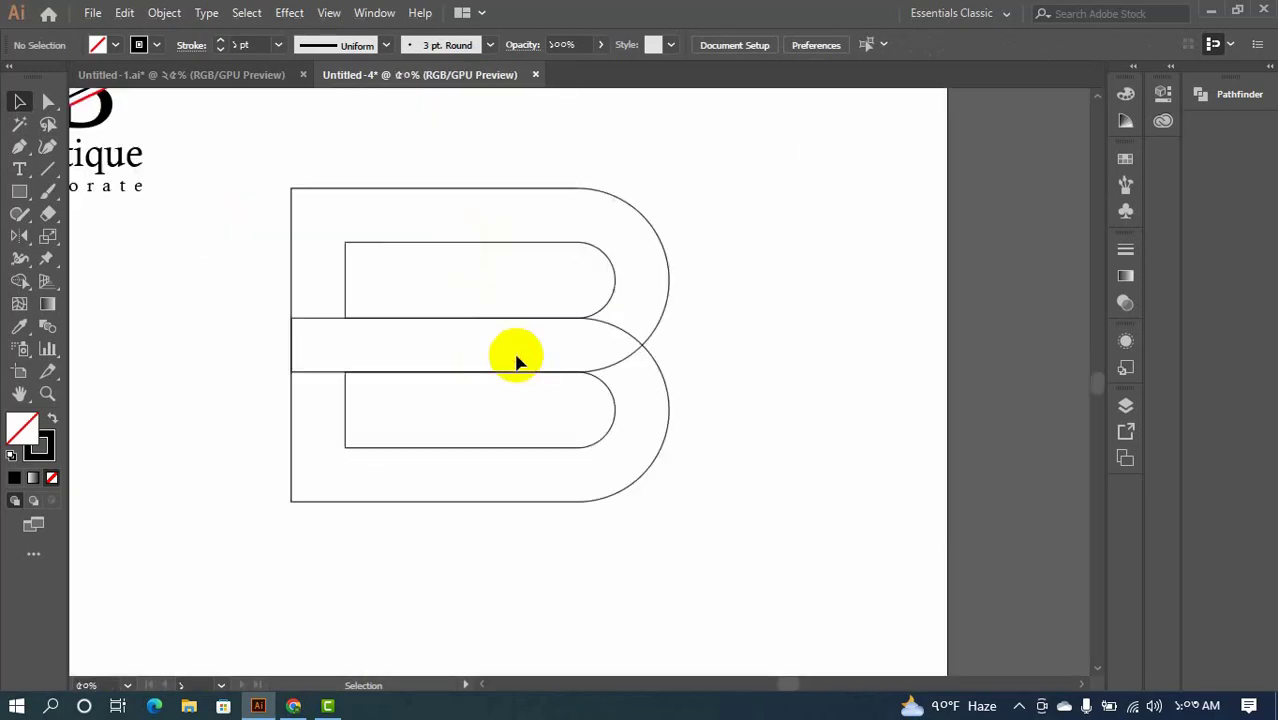
left_click(50, 172)
left_click_drag(331, 527, 505, 157)
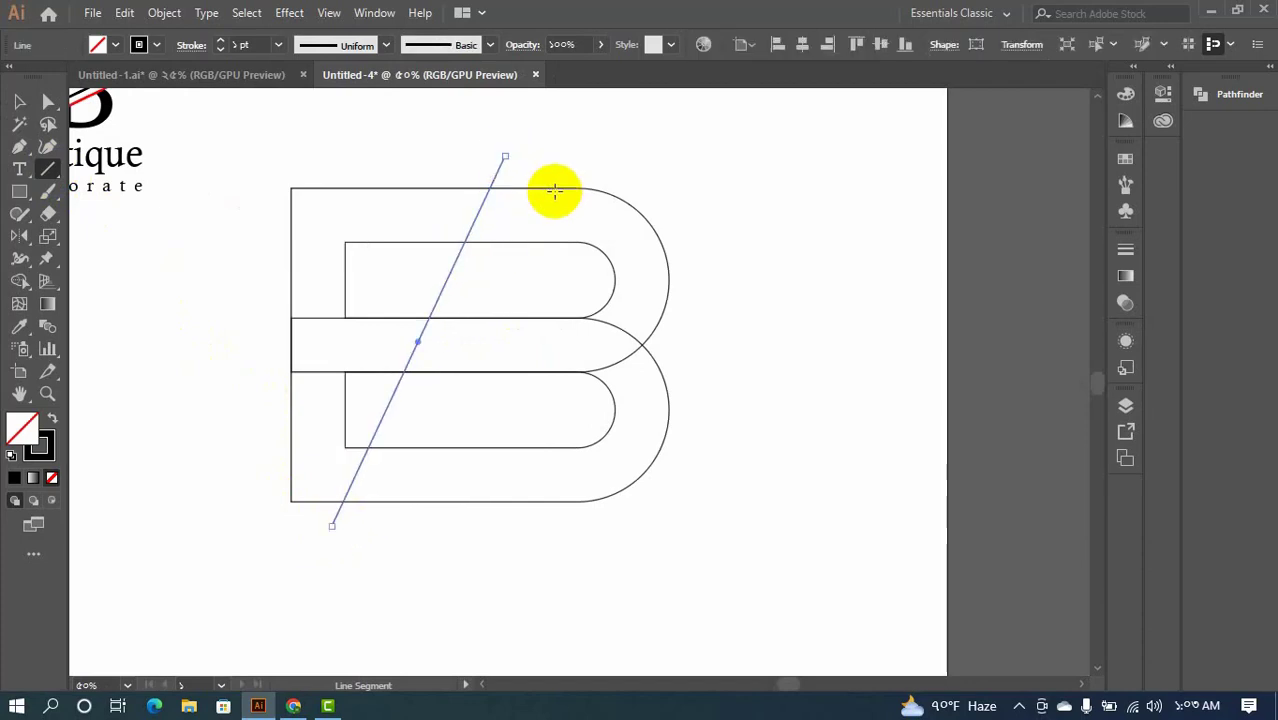
left_click(17, 102)
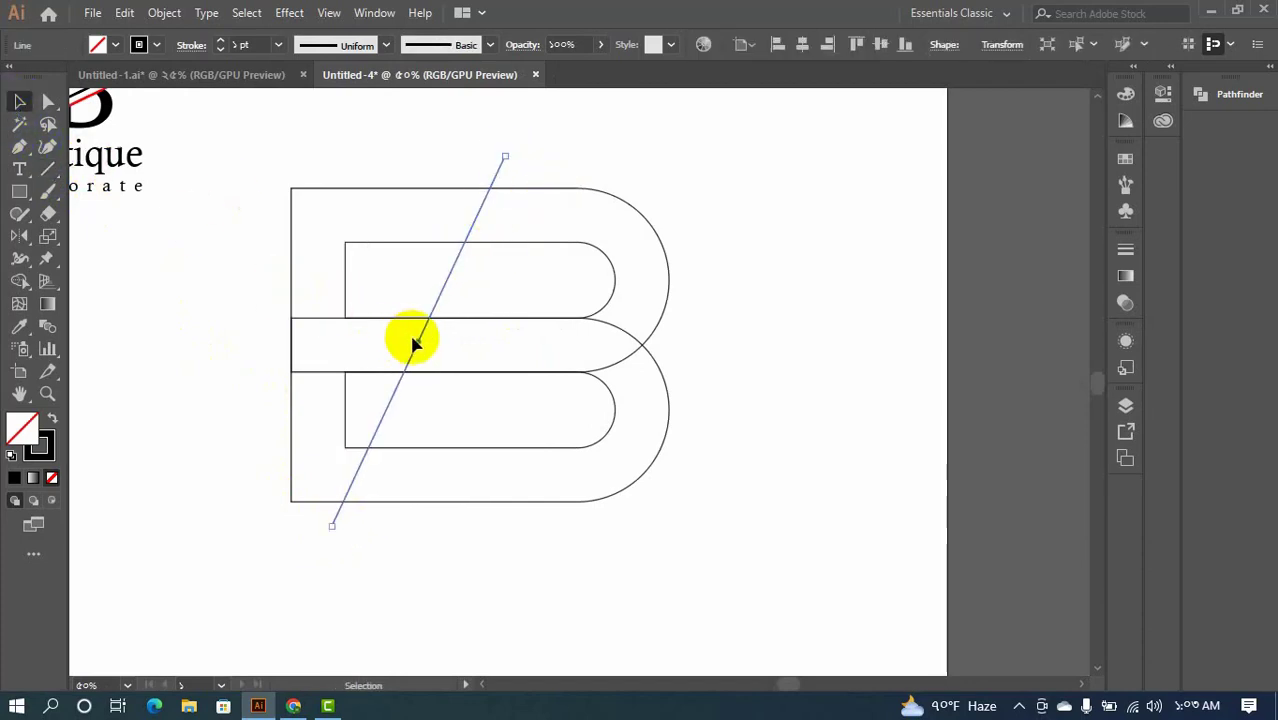
left_click_drag(418, 345, 452, 347)
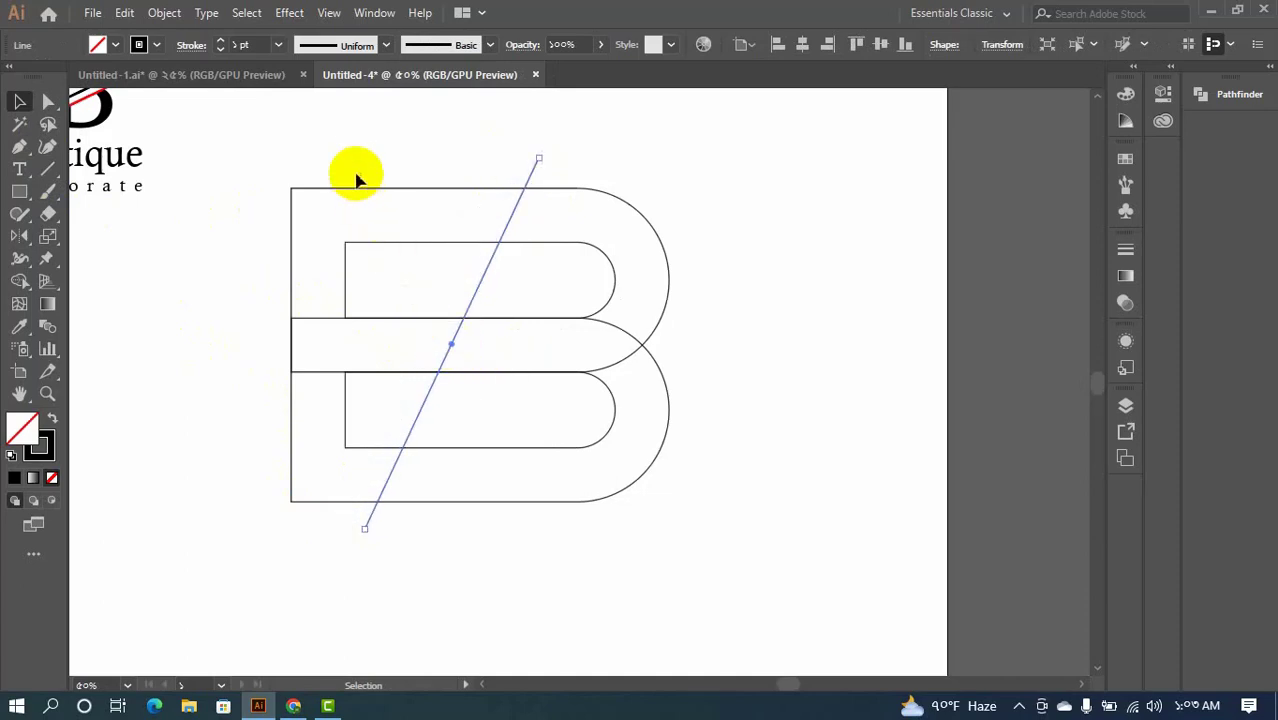
- Swap fill and stroke on all B outlines to make them solid black, leaving the diagonal line stroked
left_click_drag(351, 147, 366, 432)
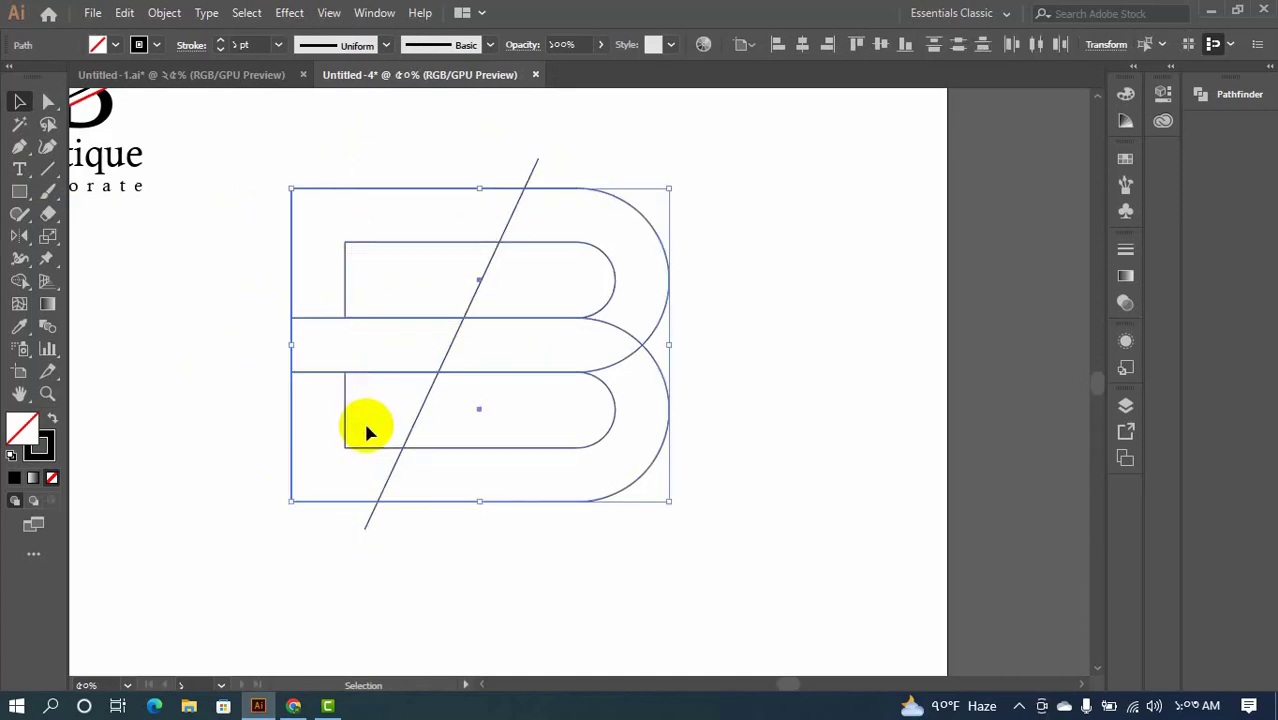
left_click(52, 420)
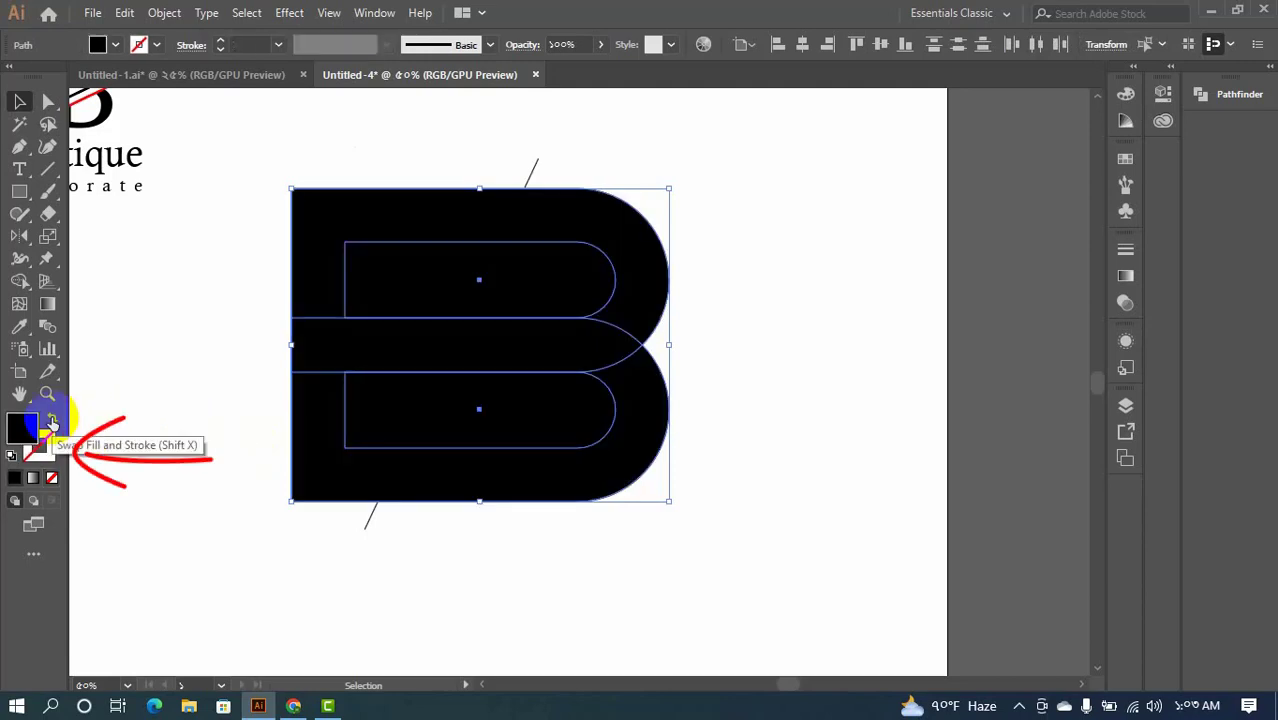
left_click(567, 191)
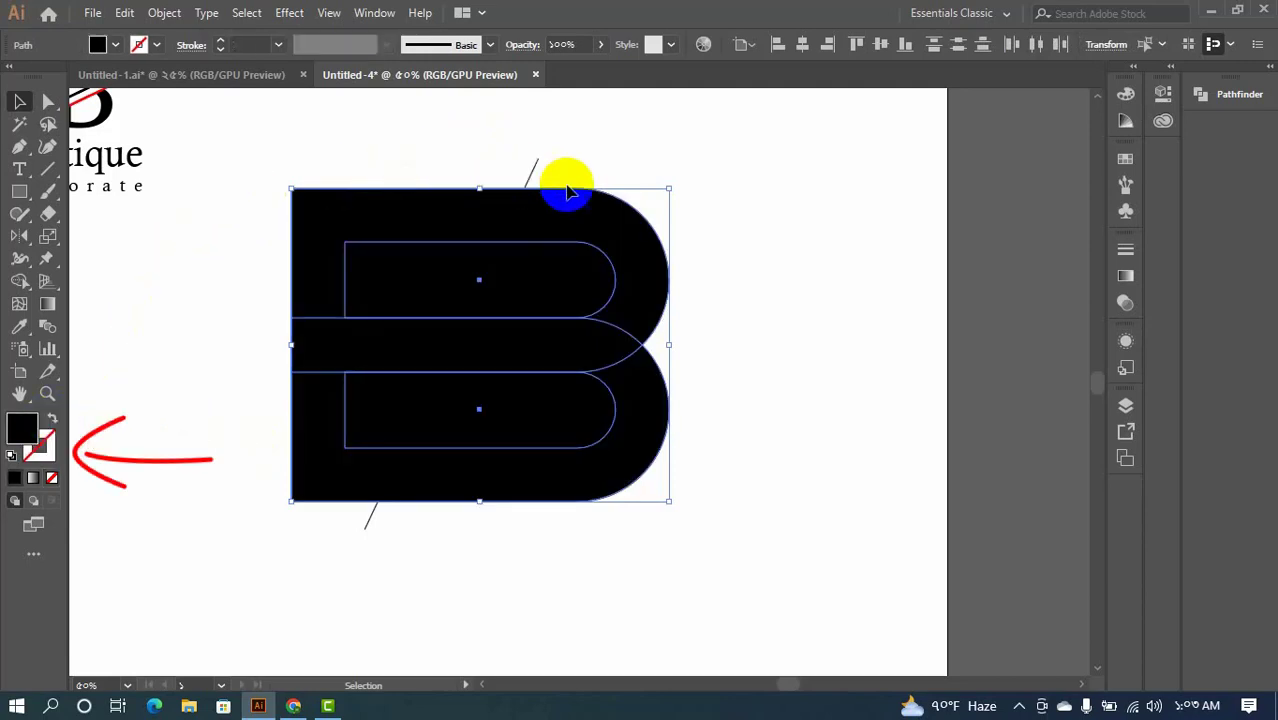
left_click_drag(592, 152, 735, 525)
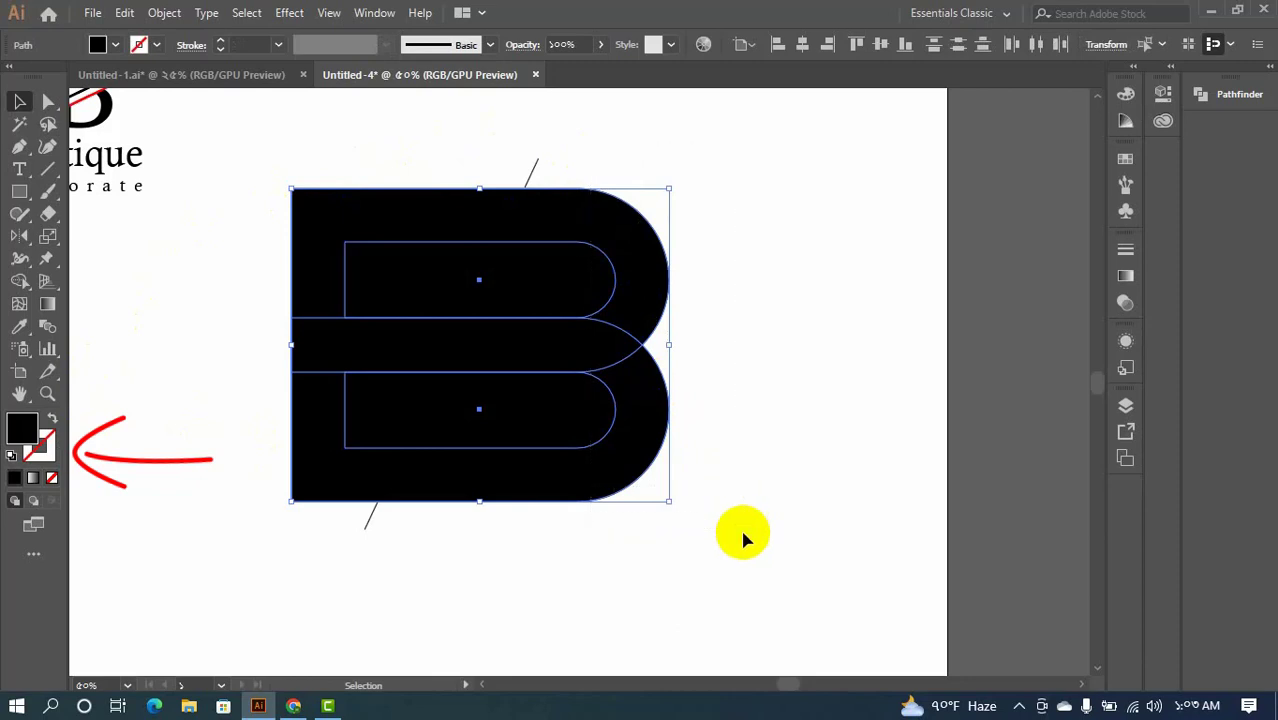
left_click(17, 432)
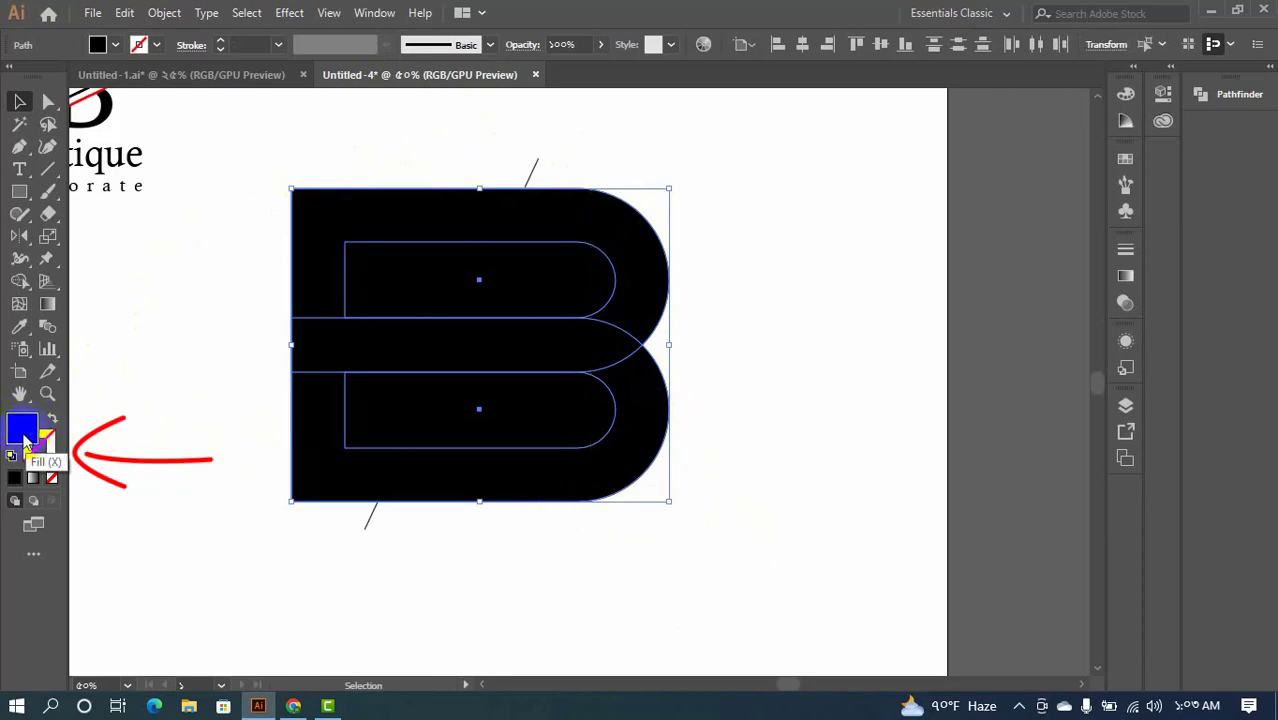
left_click(533, 168)
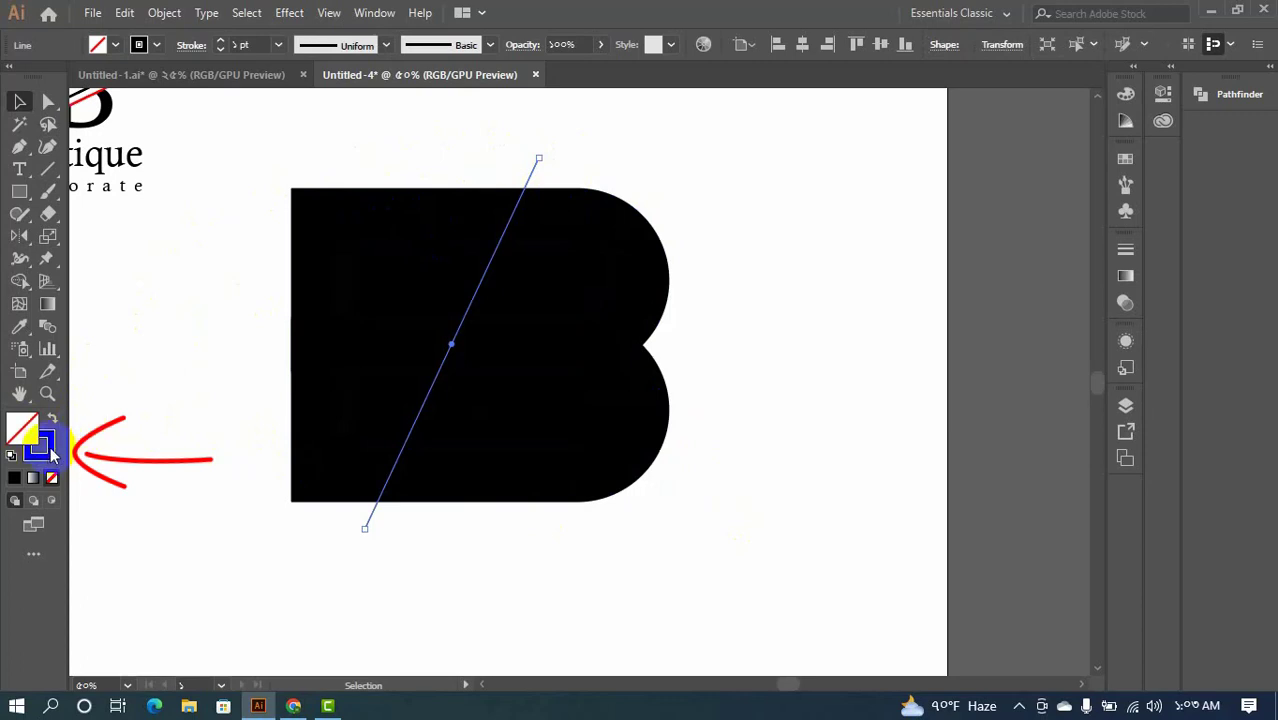
- Use Shape Builder on all shapes to remove everything left of the diagonal line and the two inner counters
left_click_drag(309, 138, 650, 513)
left_click(19, 282)
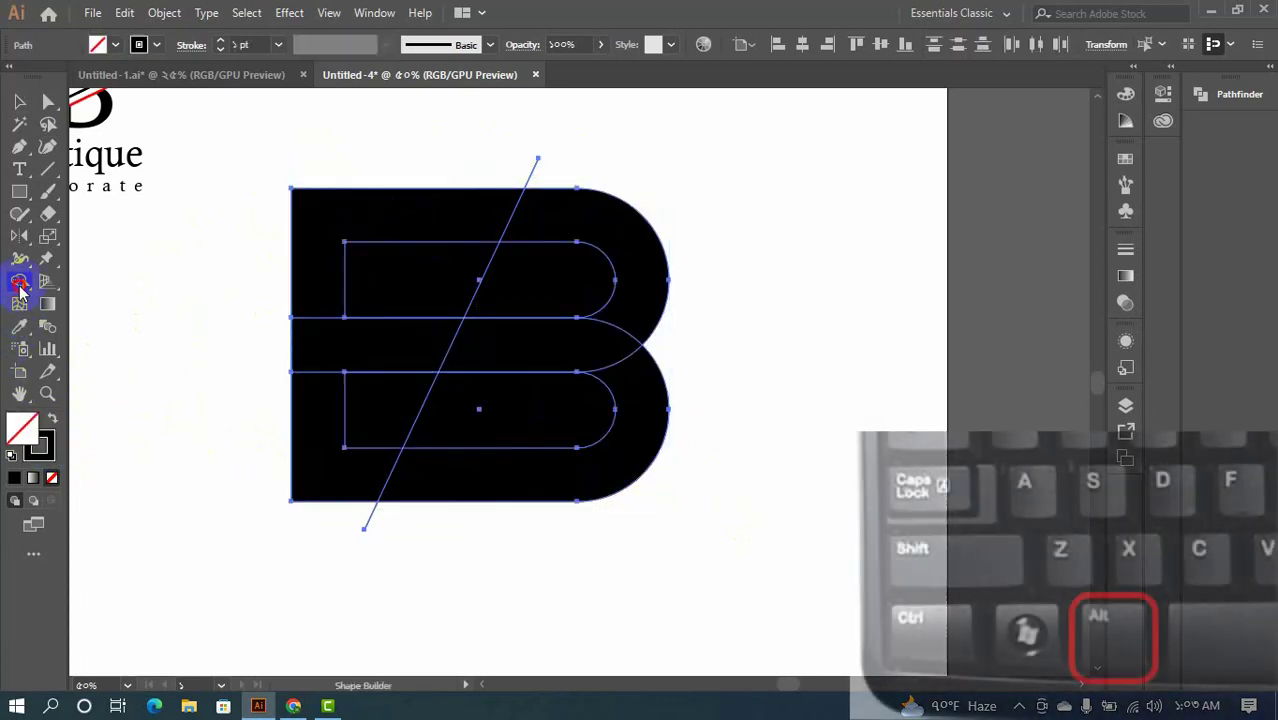
mouse_move(277, 511)
left_mouse_down()
mouse_move(356, 420)
mouse_move(425, 197)
left_mouse_up()
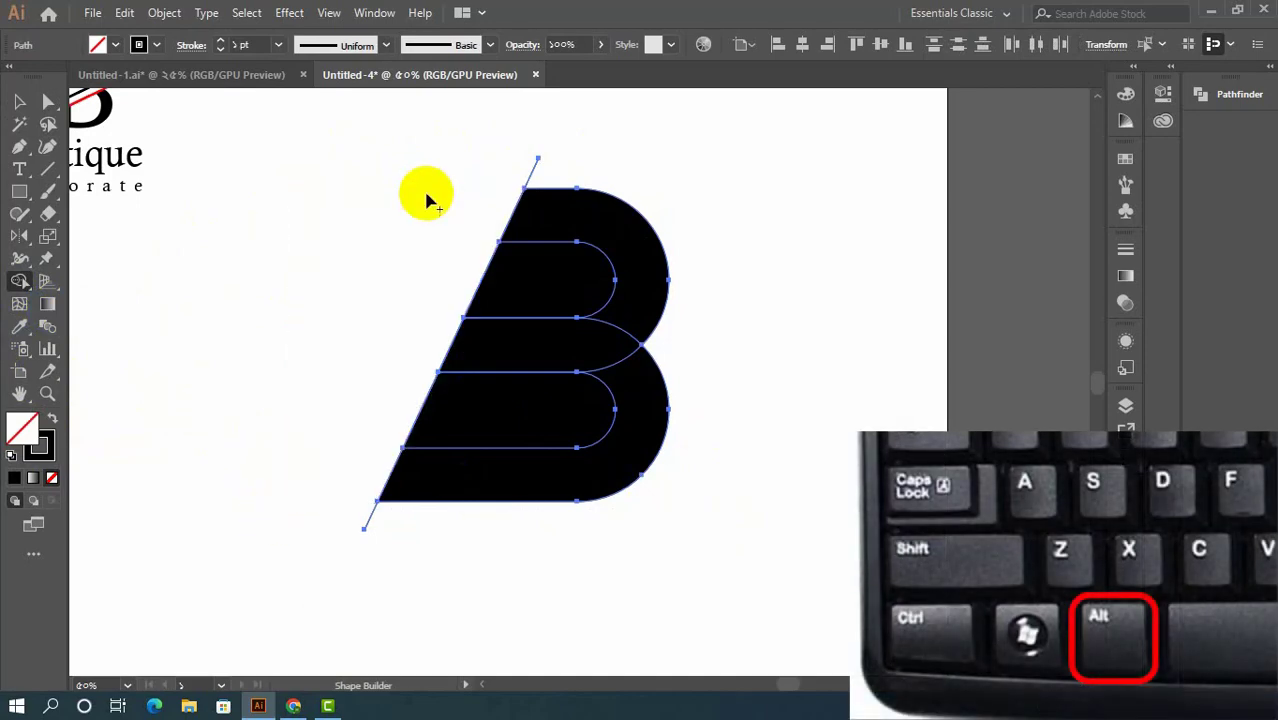
mouse_move(420, 425)
left_mouse_down()
mouse_move(491, 437)
mouse_move(540, 429)
mouse_move(408, 417)
left_mouse_up()
mouse_move(445, 325)
left_mouse_down()
mouse_move(505, 280)
mouse_move(553, 287)
mouse_move(414, 277)
left_mouse_up()
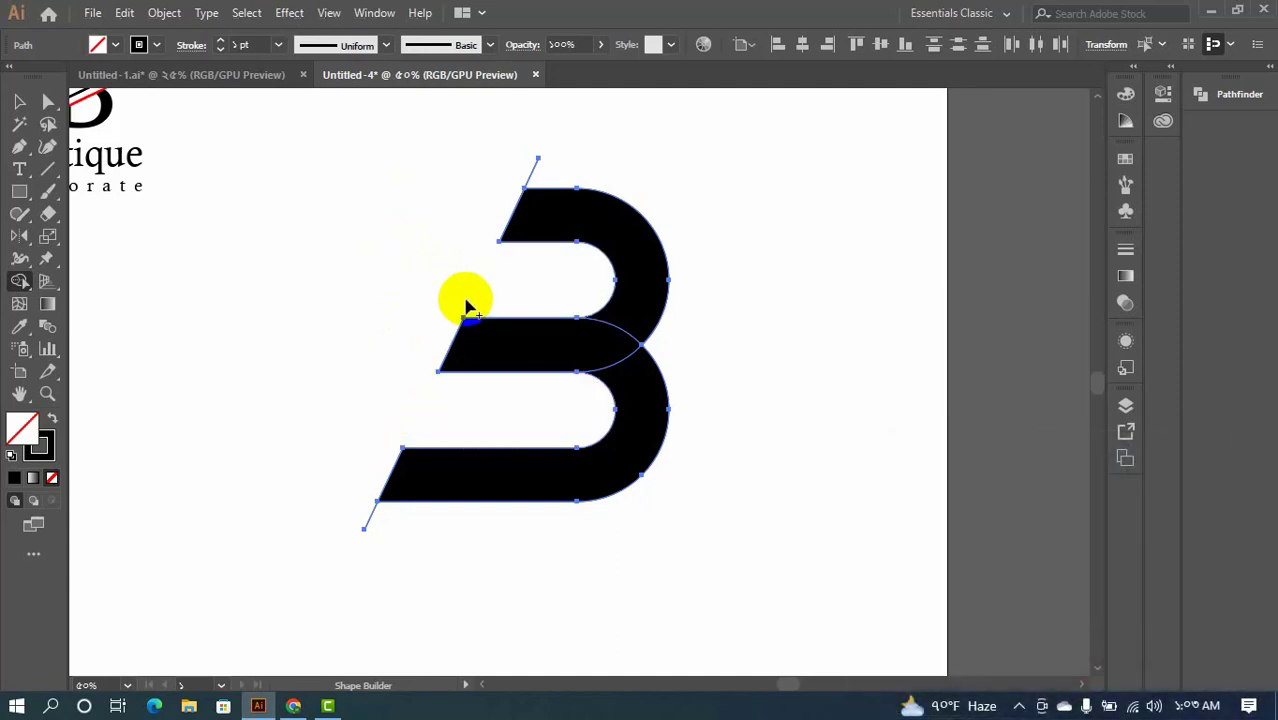
- Merge the remaining B regions into one shape with Shape Builder and fill it black without a stroke
mouse_move(466, 310)
left_mouse_down()
mouse_move(618, 379)
mouse_move(645, 320)
left_mouse_up()
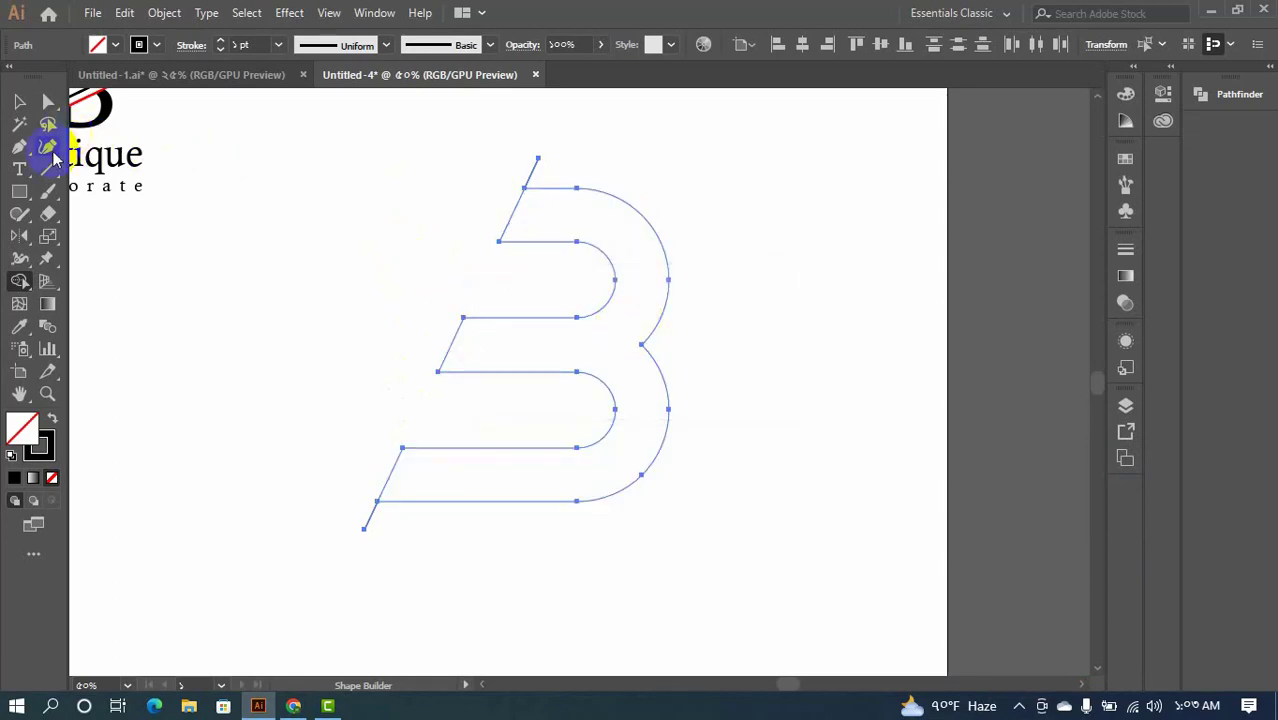
left_click(55, 422)
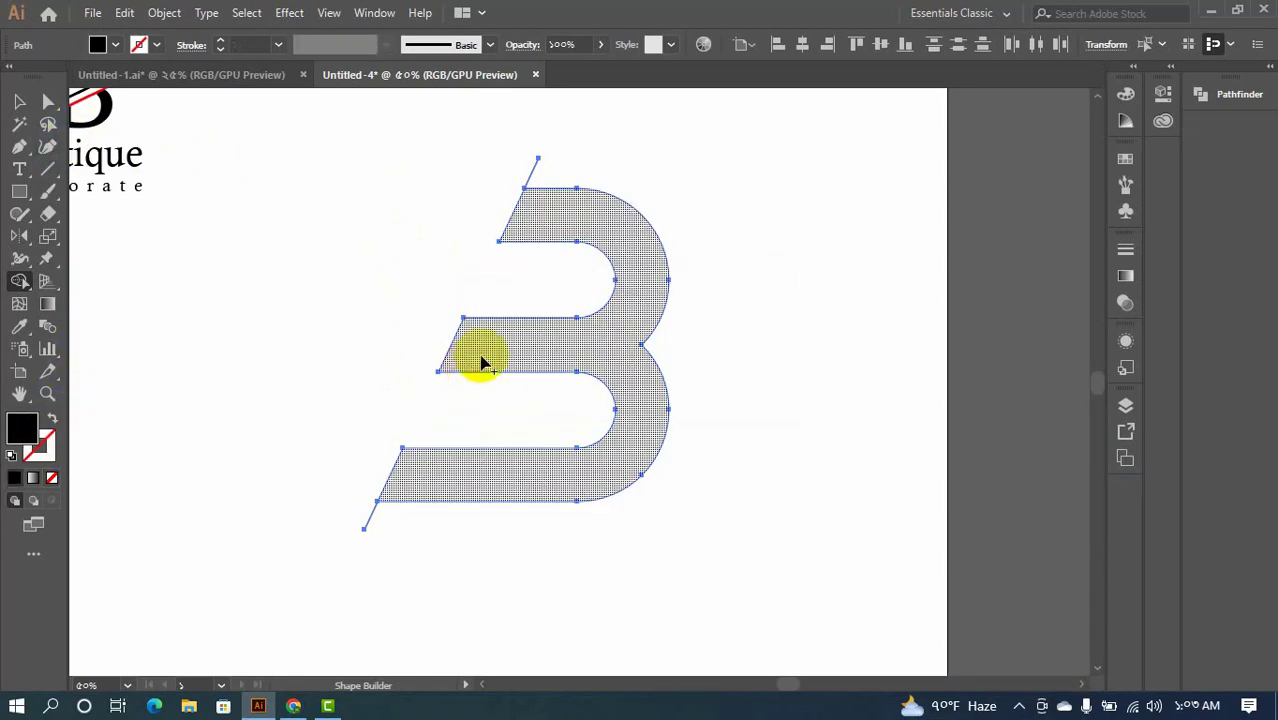
left_click(519, 348)
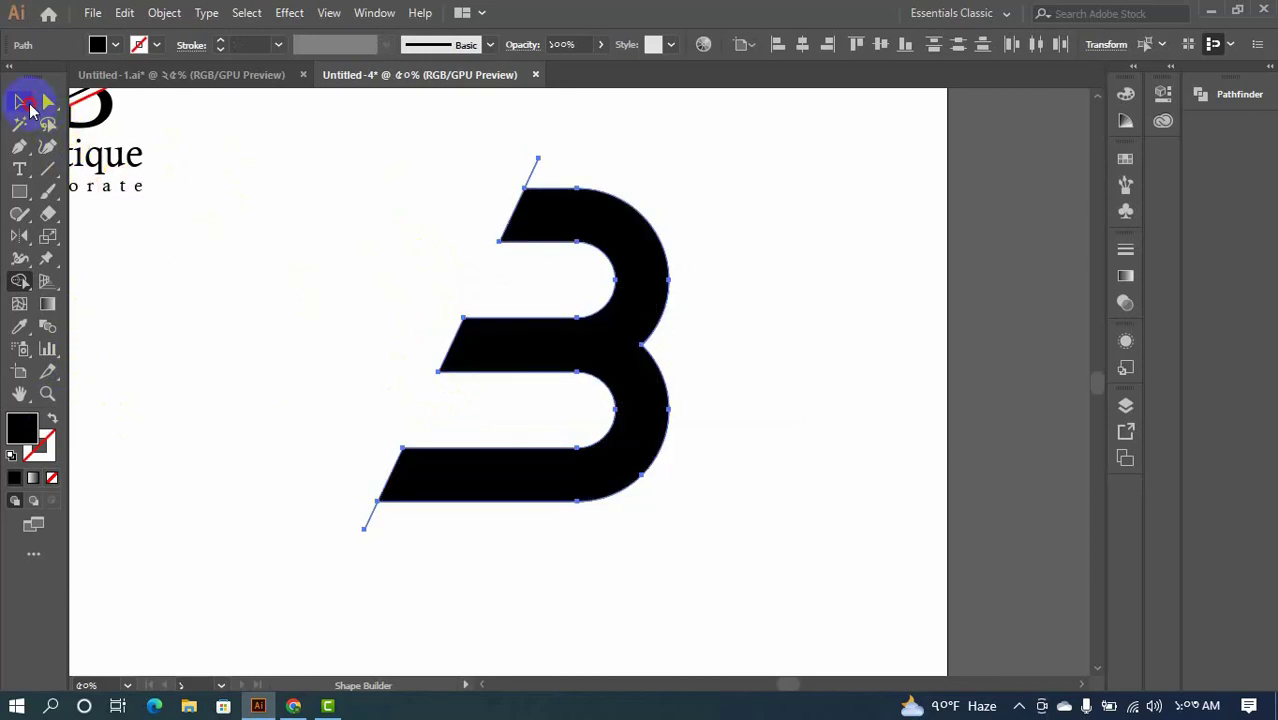
- Delete the two leftover diagonal line ends protruding below and above the B
left_click(26, 104)
left_click(295, 222)
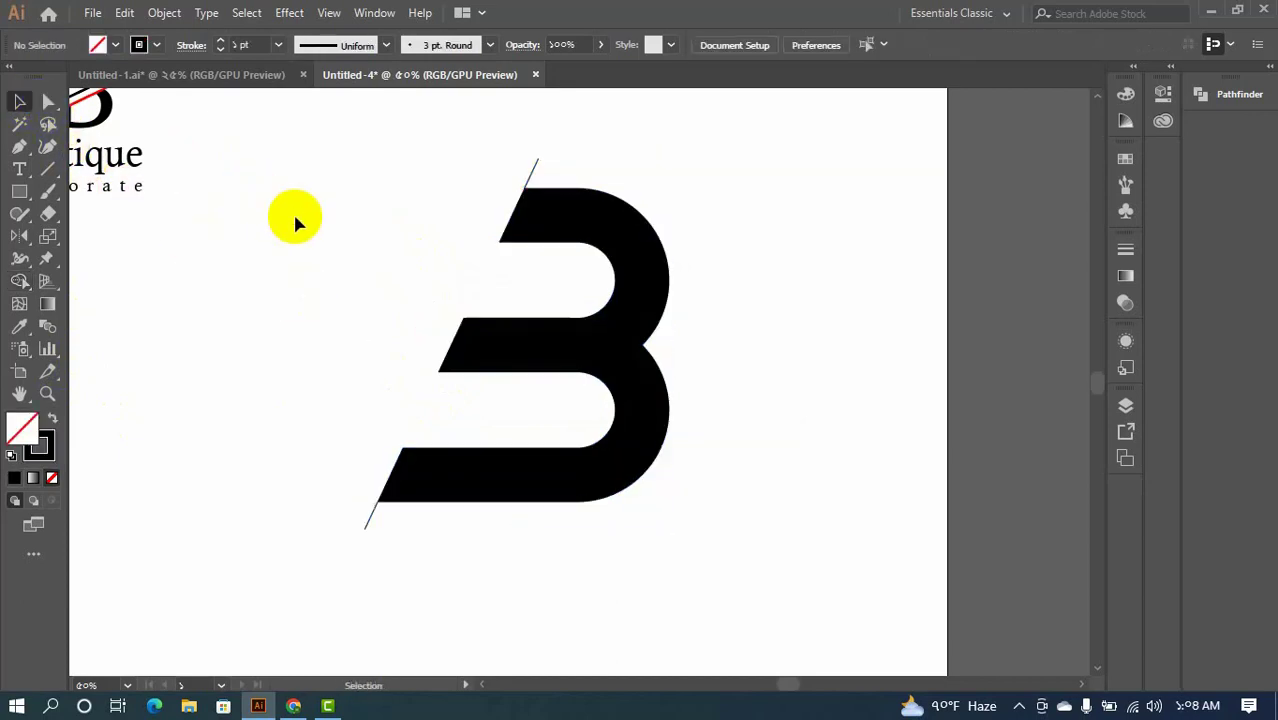
left_click_drag(330, 497, 367, 538)
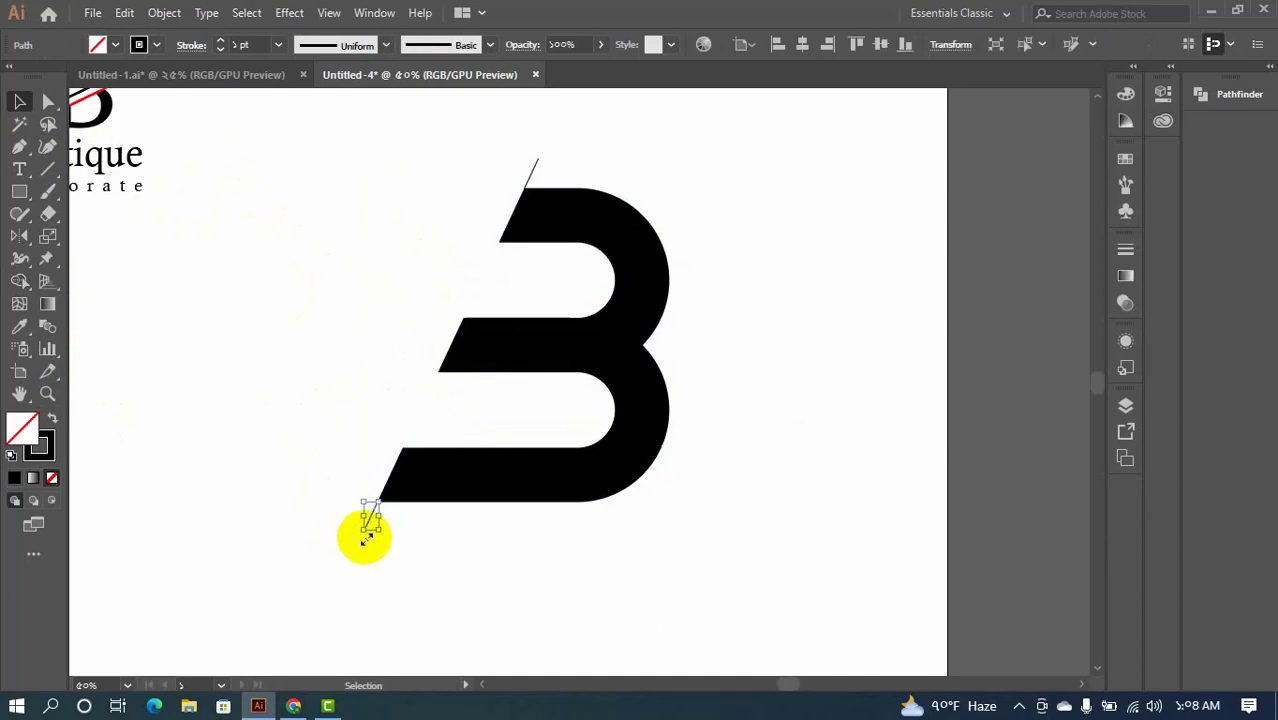
left_click(360, 535)
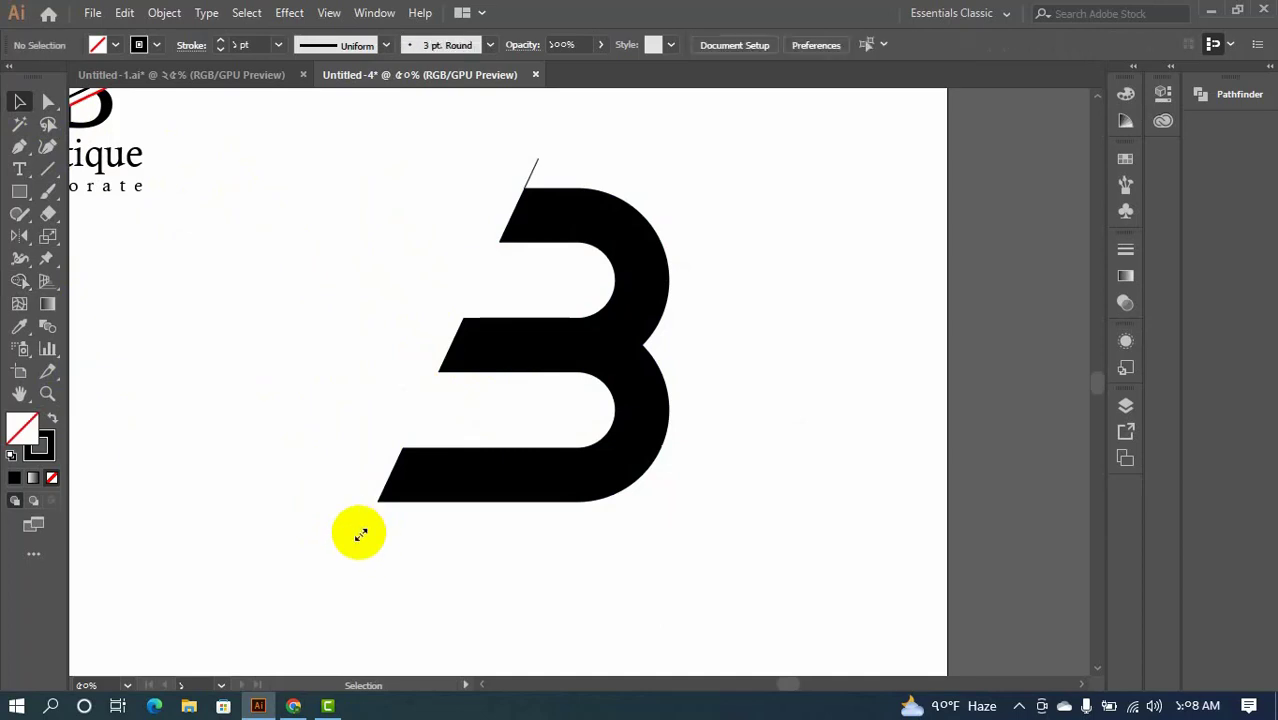
left_click_drag(513, 162, 546, 176)
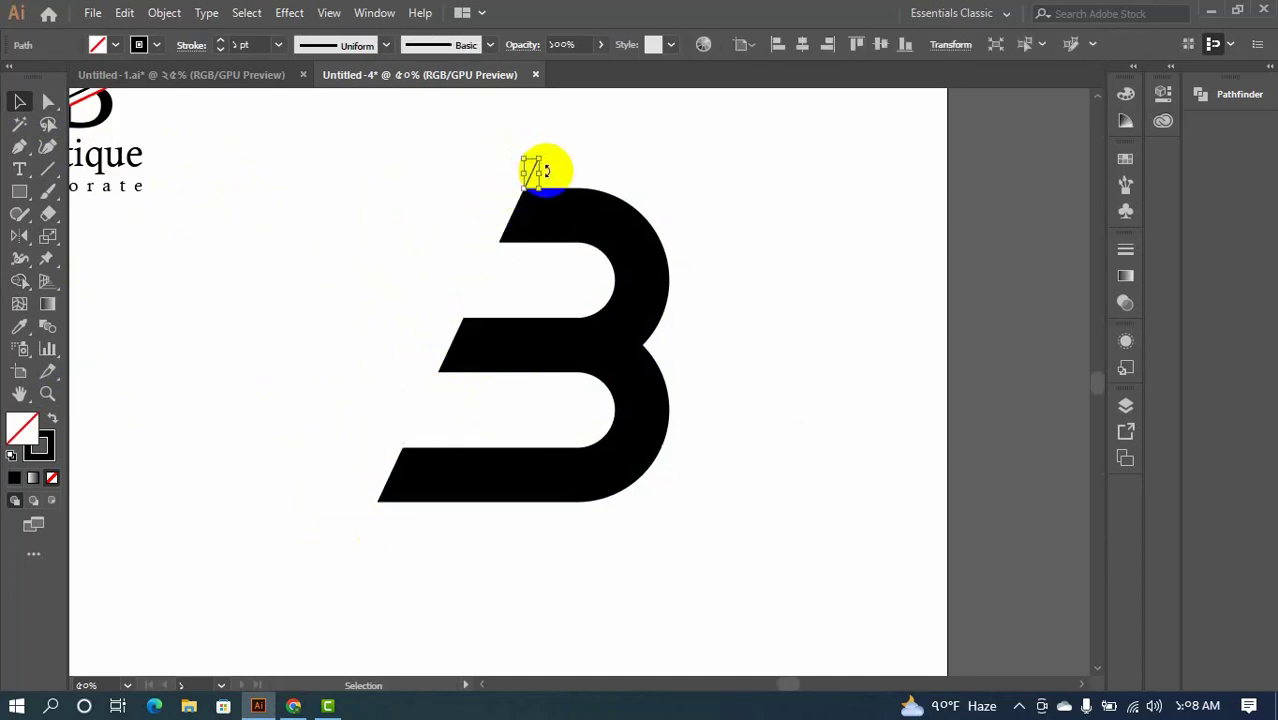
key("Delete")
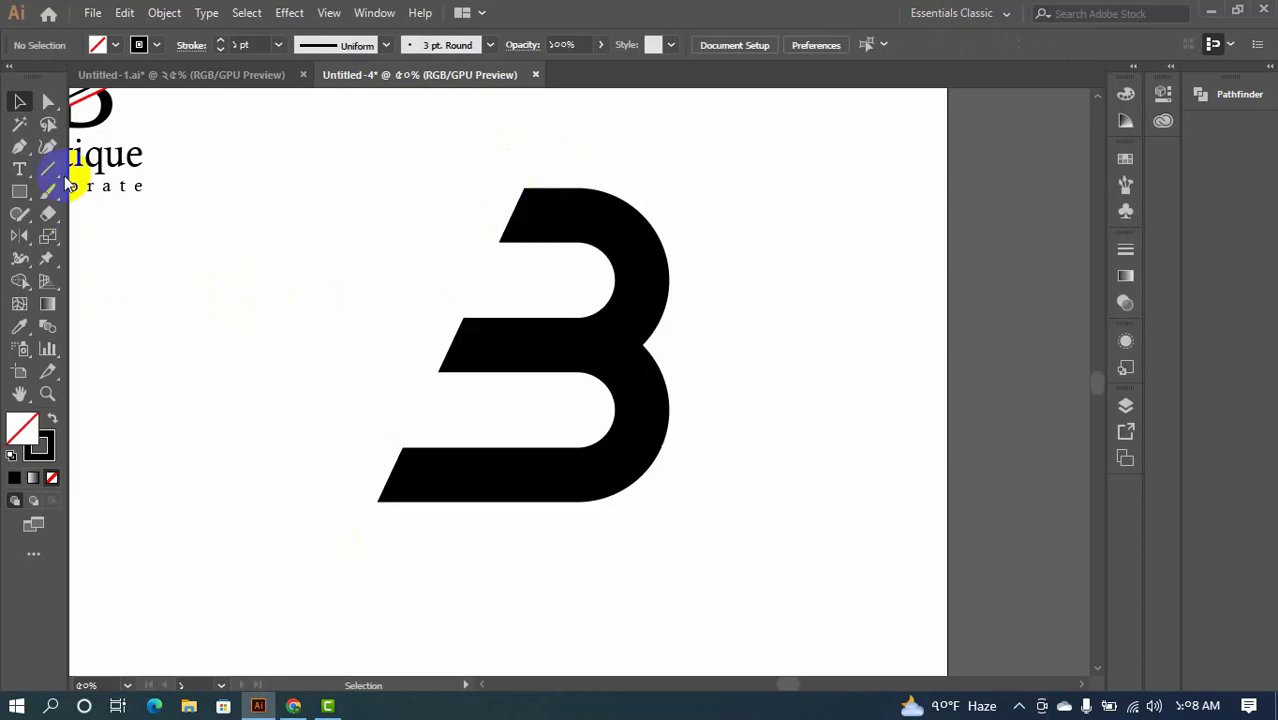
- Round the upper-left corners of the B's middle and lower bars to a radius of about 70 px
left_click(473, 333)
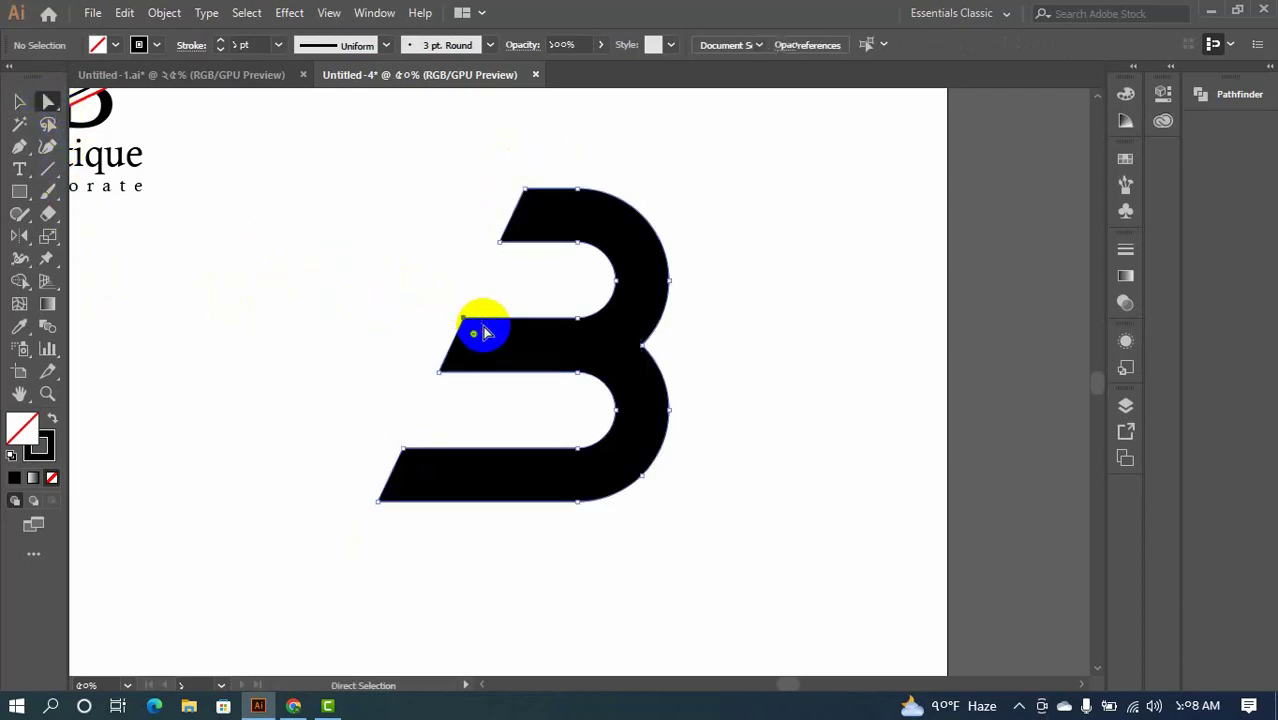
left_click_drag(411, 469, 434, 506)
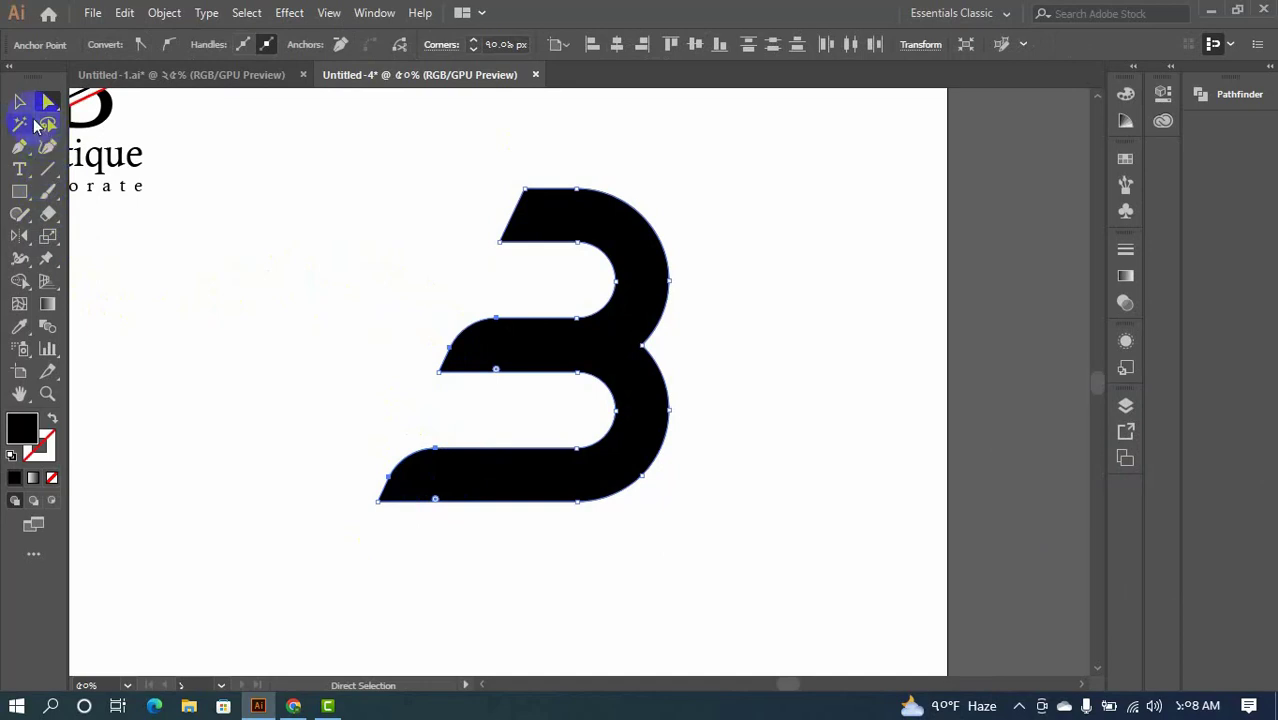
left_click(20, 102)
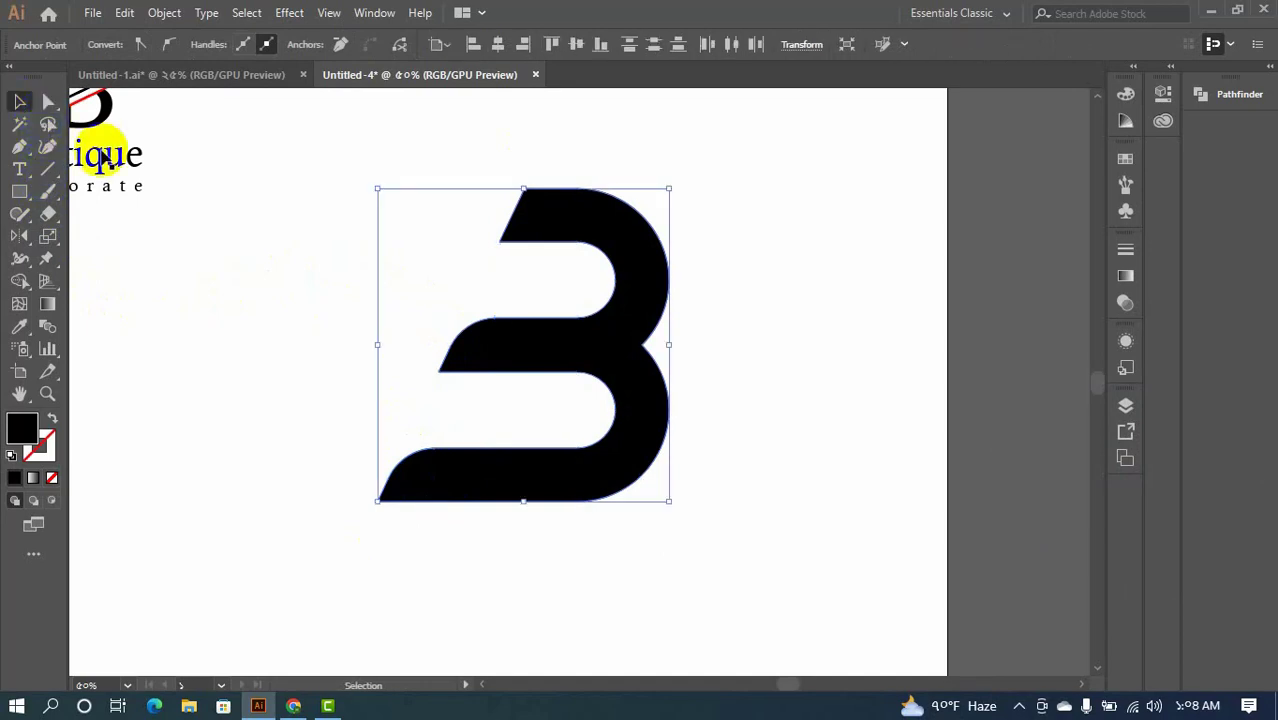
left_click(281, 220)
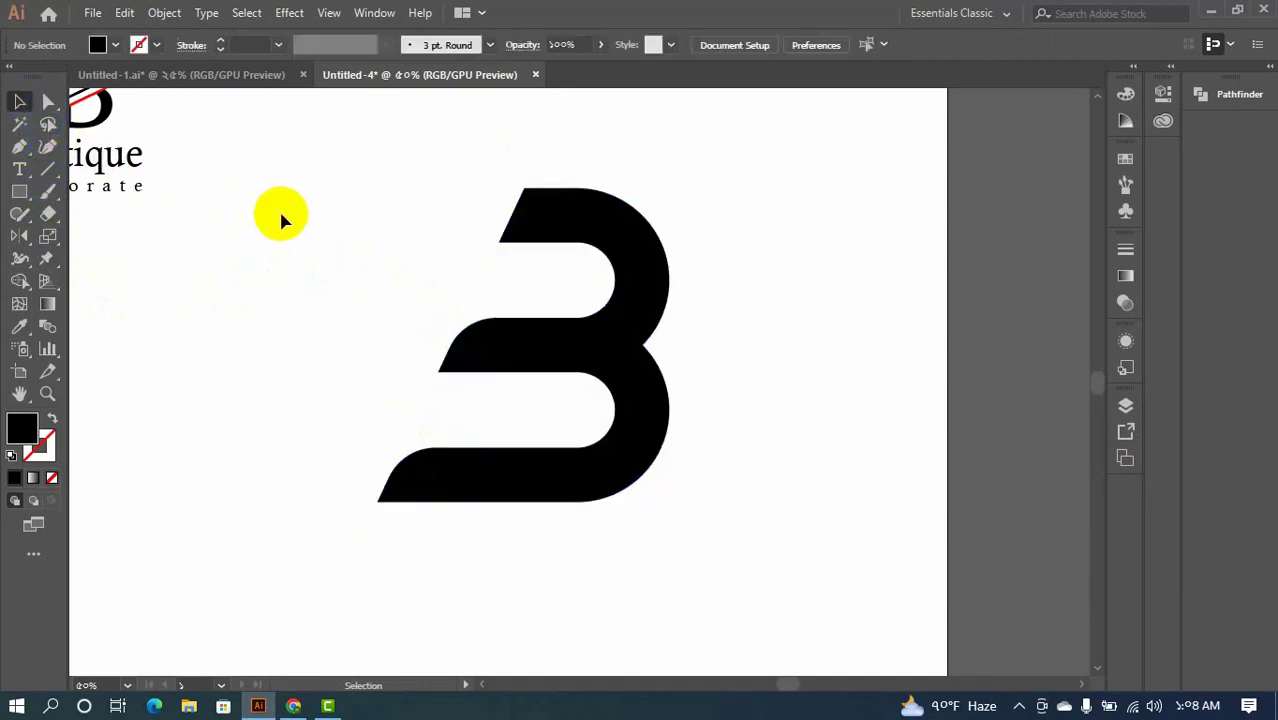
- Draw a curved path about 355 px tall from the middle bar's tip to a point above the B, with a black stroke and no fill
left_click(18, 148)
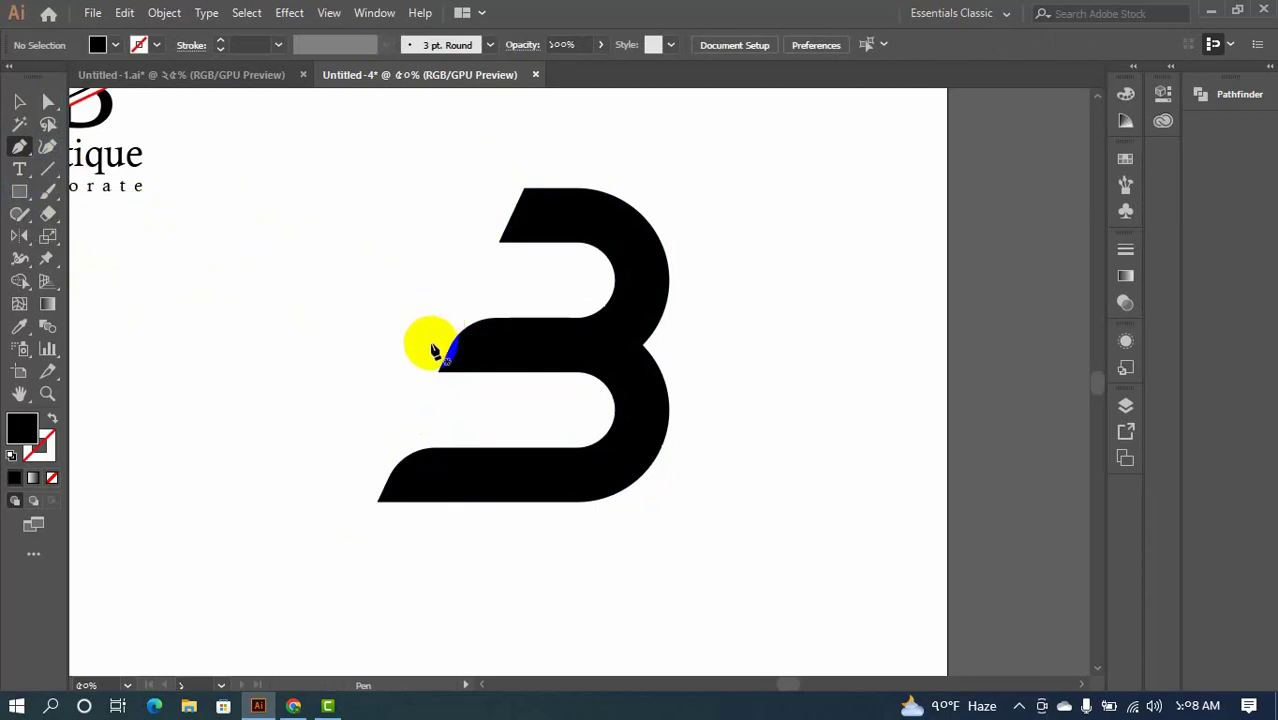
left_click_drag(436, 350, 426, 181)
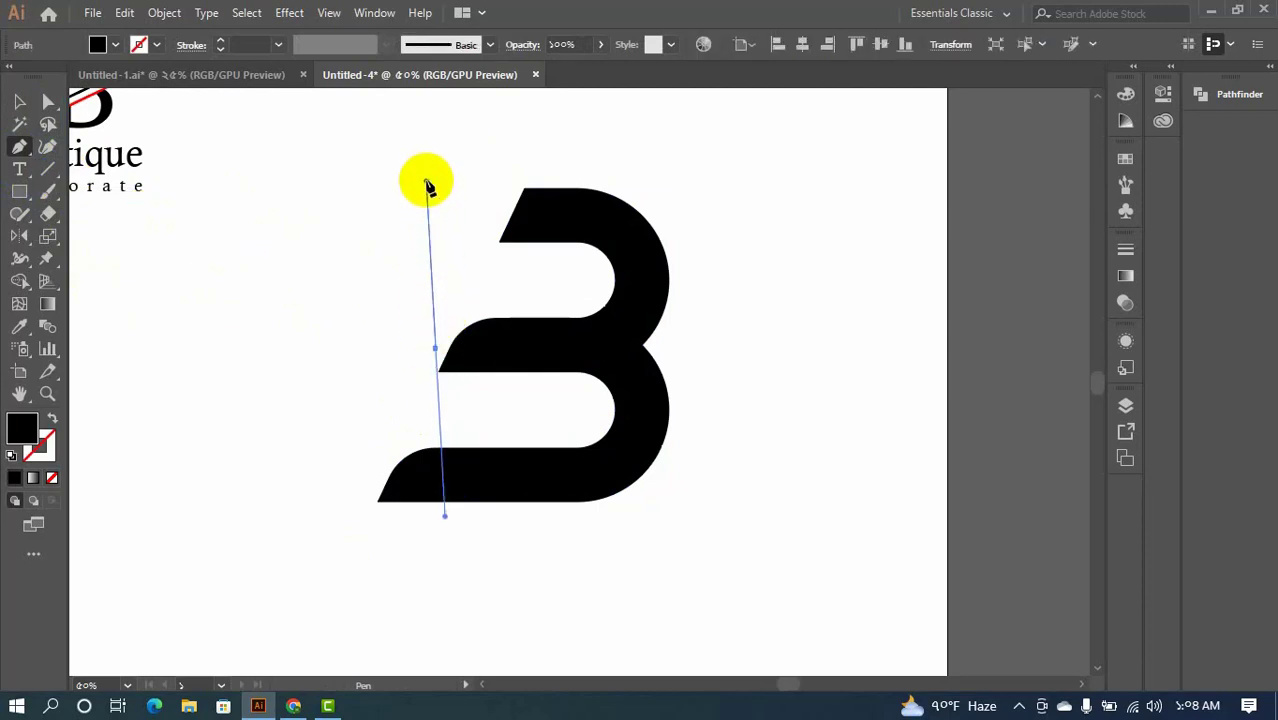
scroll(535, 181, "down", 1)
left_click_drag(537, 183, 598, 346)
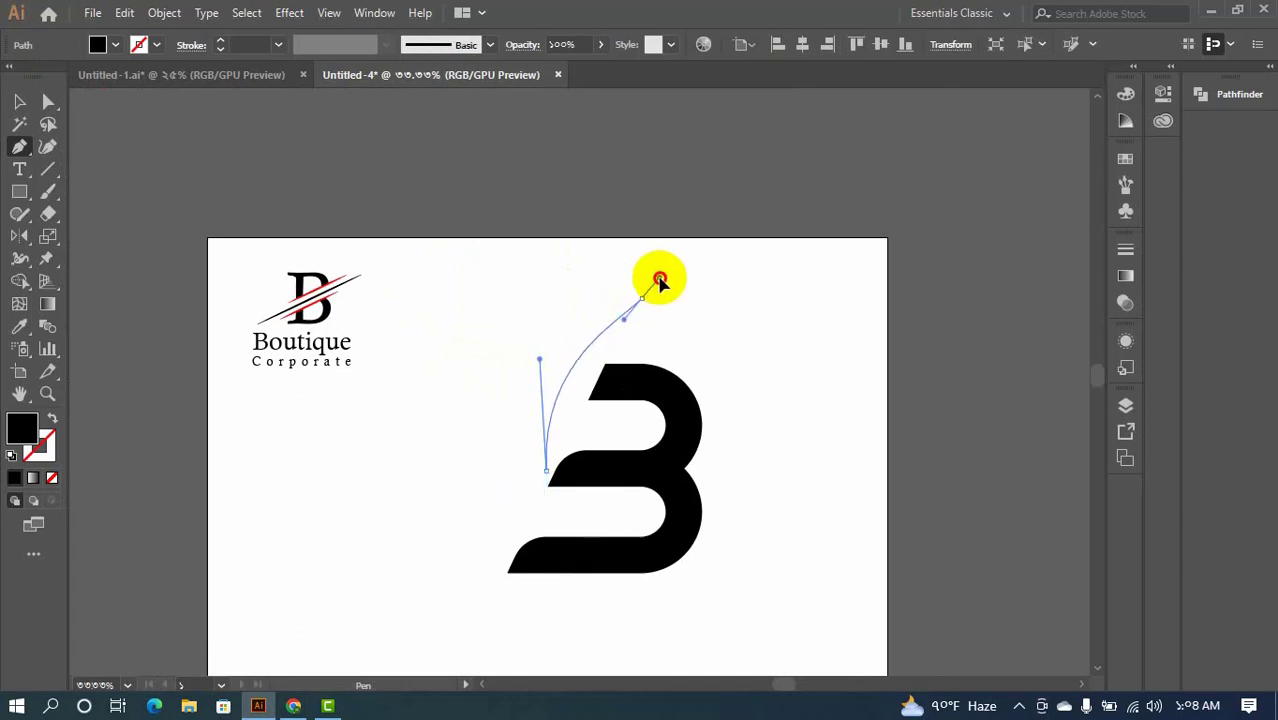
left_click_drag(665, 255, 665, 255)
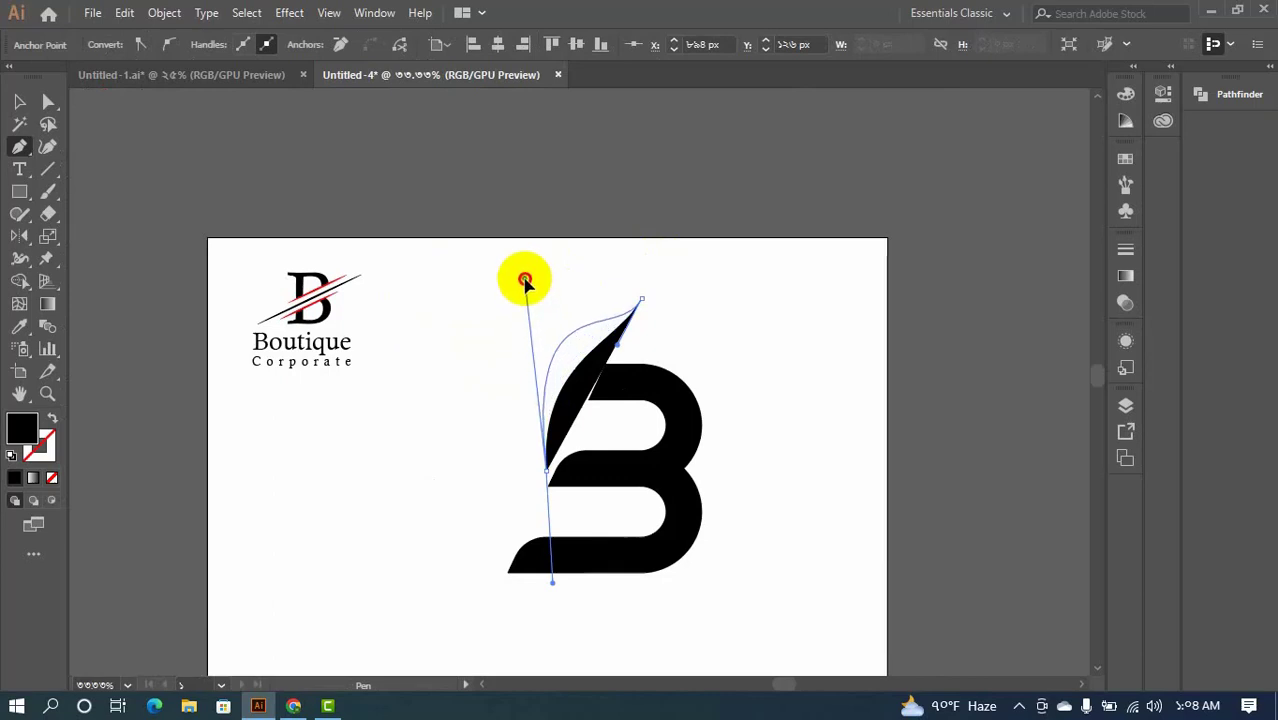
left_click_drag(525, 279, 522, 259)
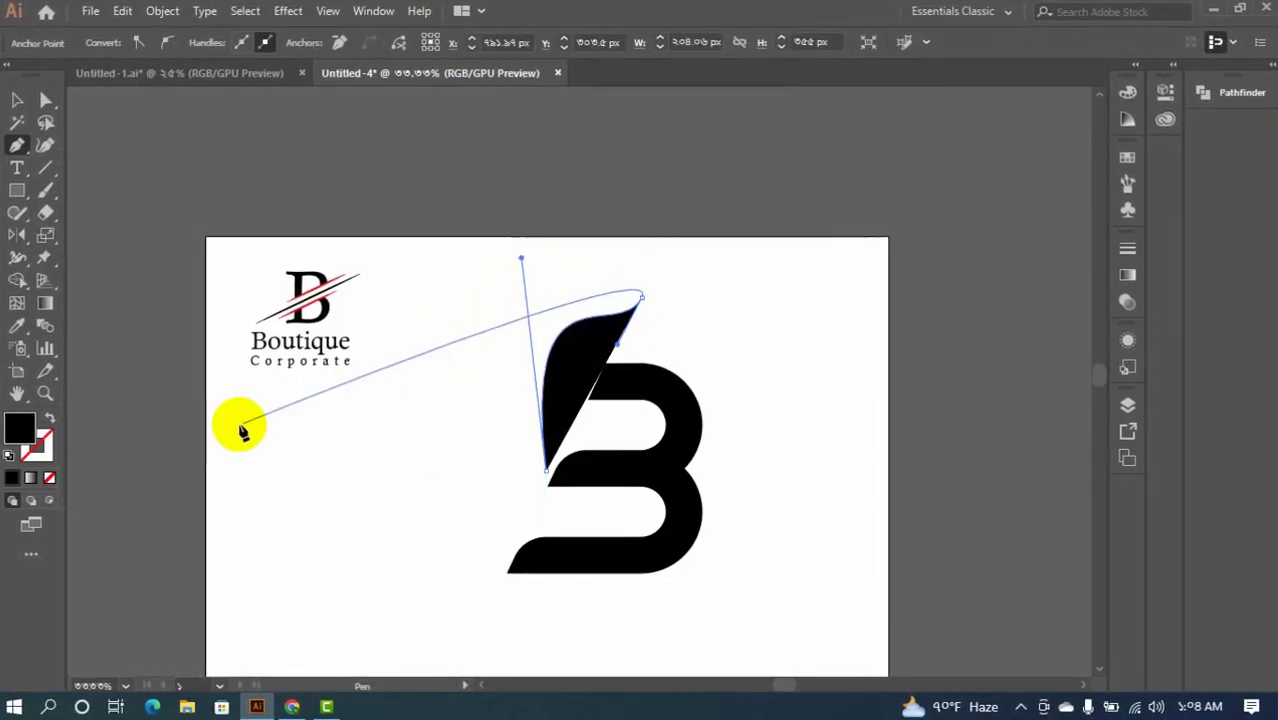
left_click(47, 418)
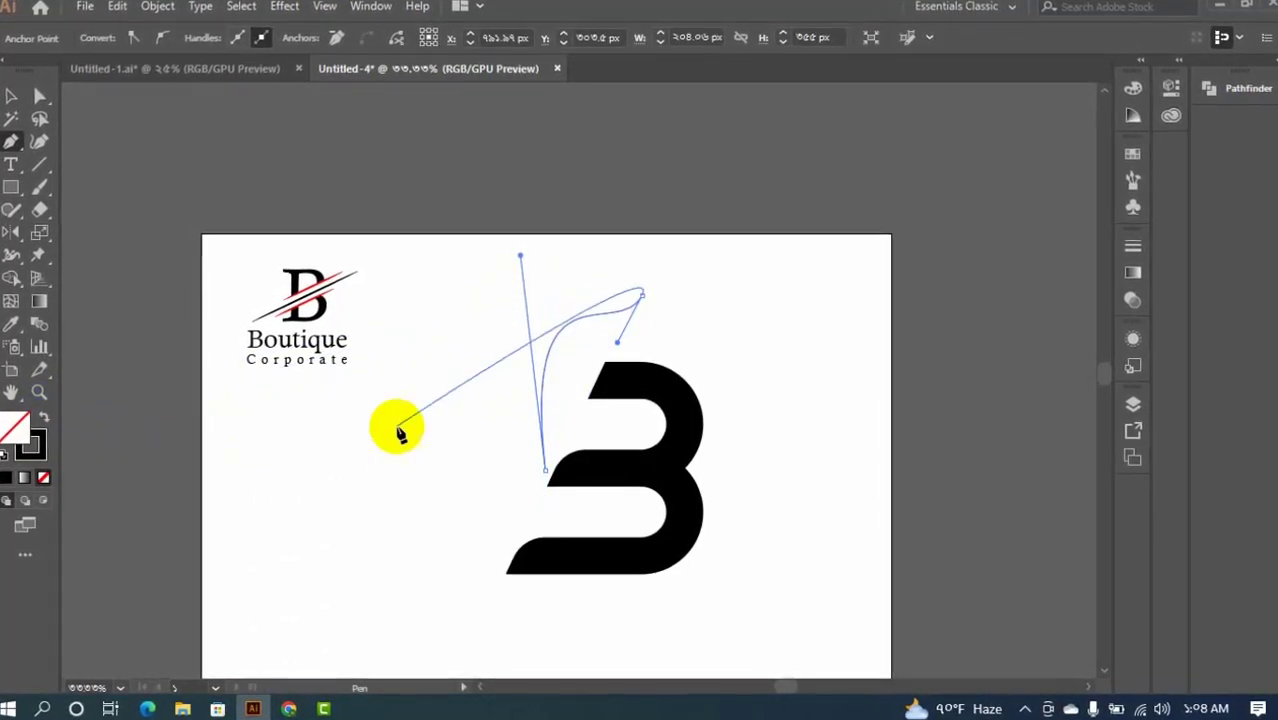
- Continue the path down with two curved feather notches over the B's top bar and close it at the starting anchor to form a wing
left_click(642, 296)
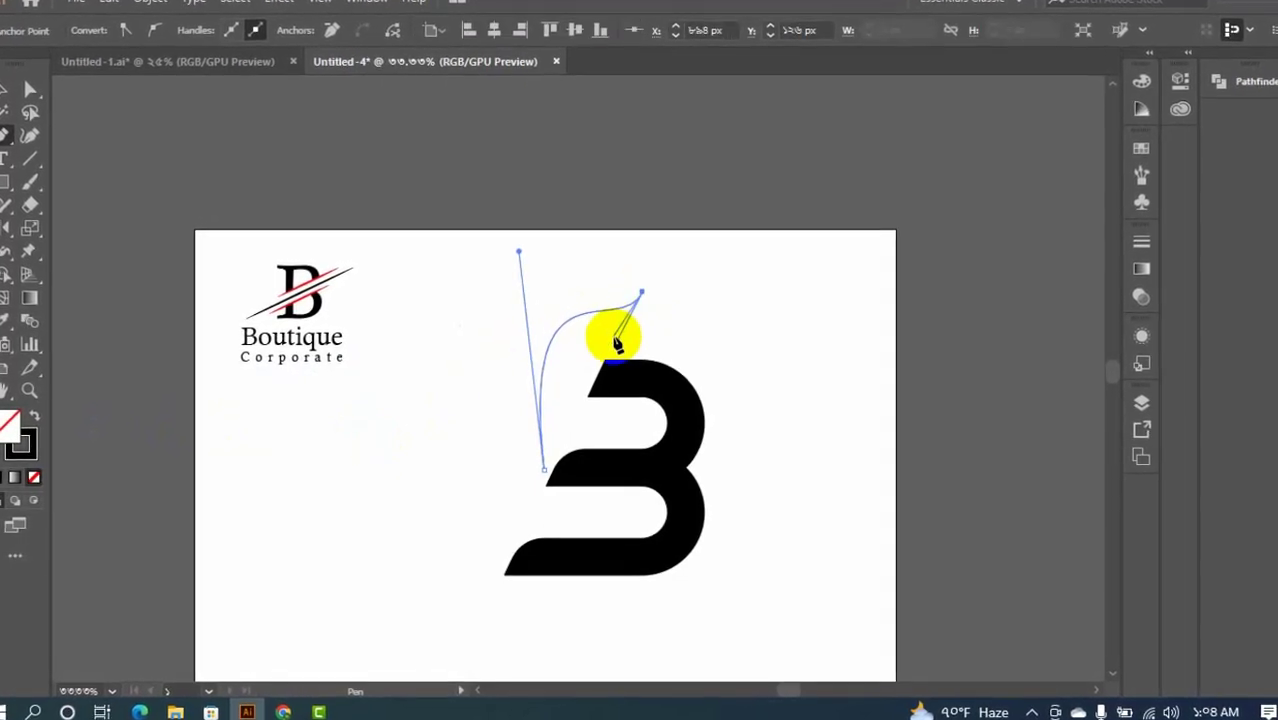
left_click_drag(613, 342, 586, 340)
left_click(613, 334)
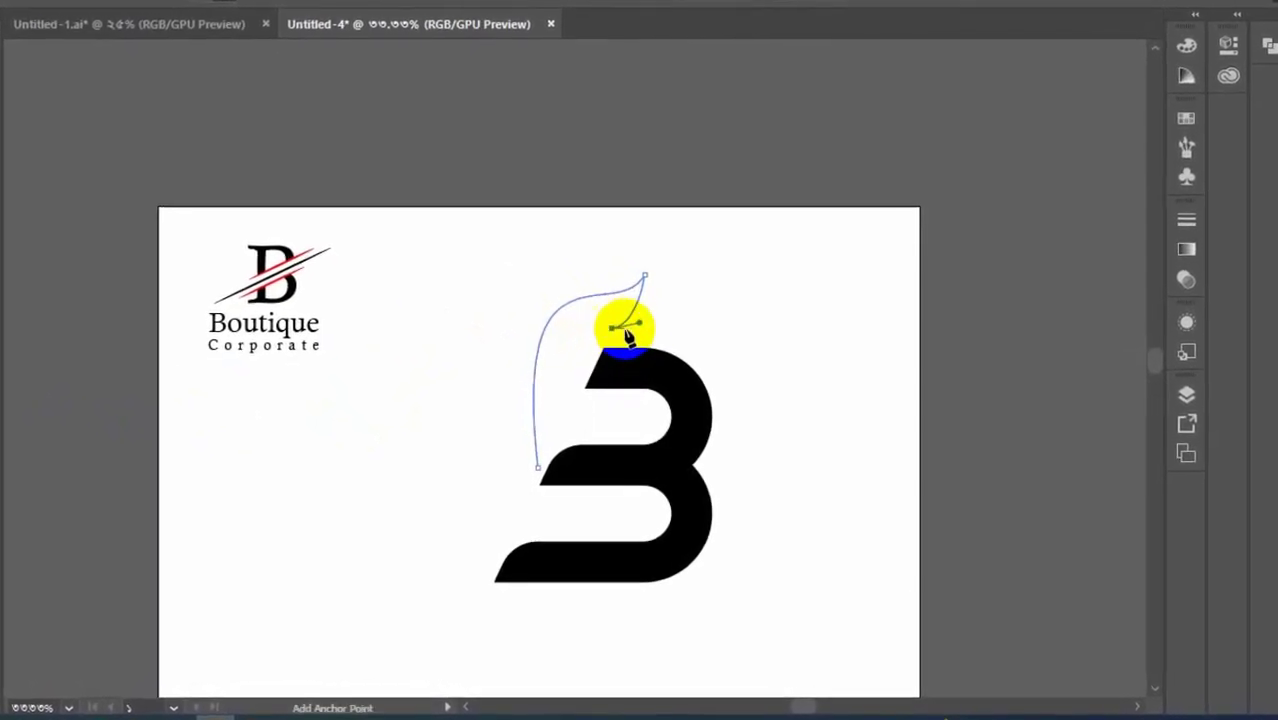
left_click_drag(640, 319, 652, 298)
left_click(642, 311)
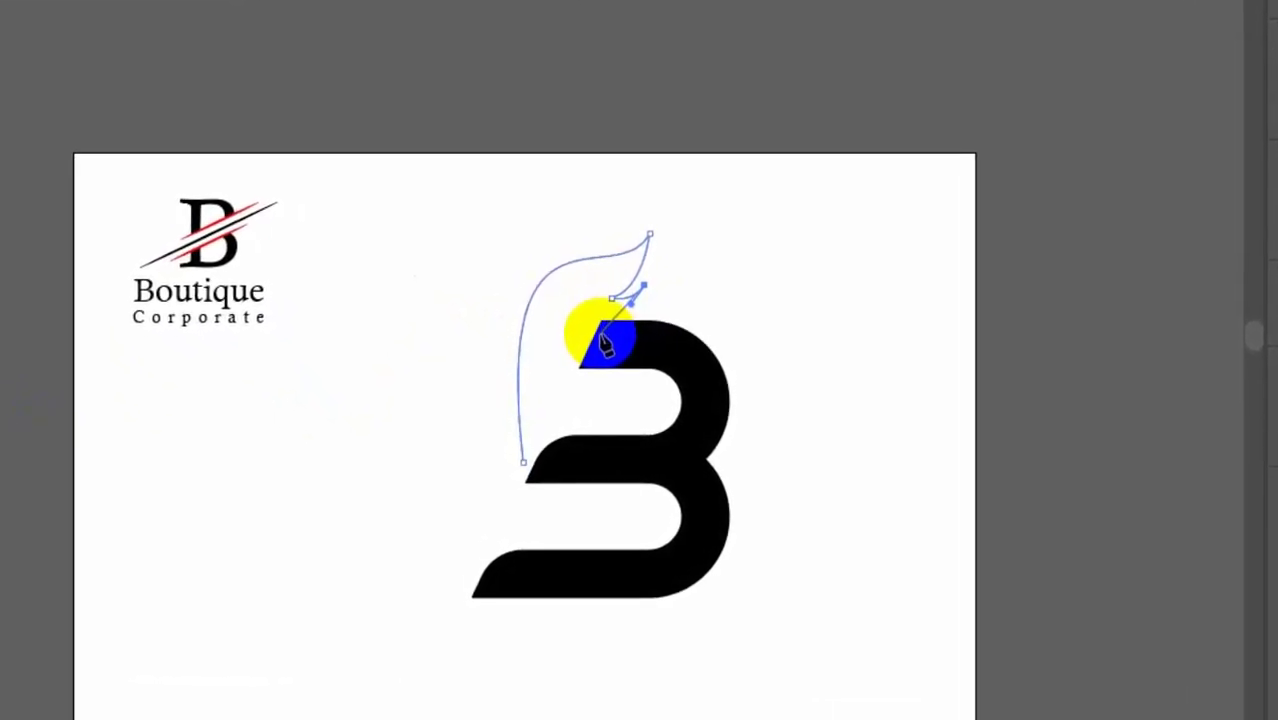
left_click_drag(598, 334, 636, 294)
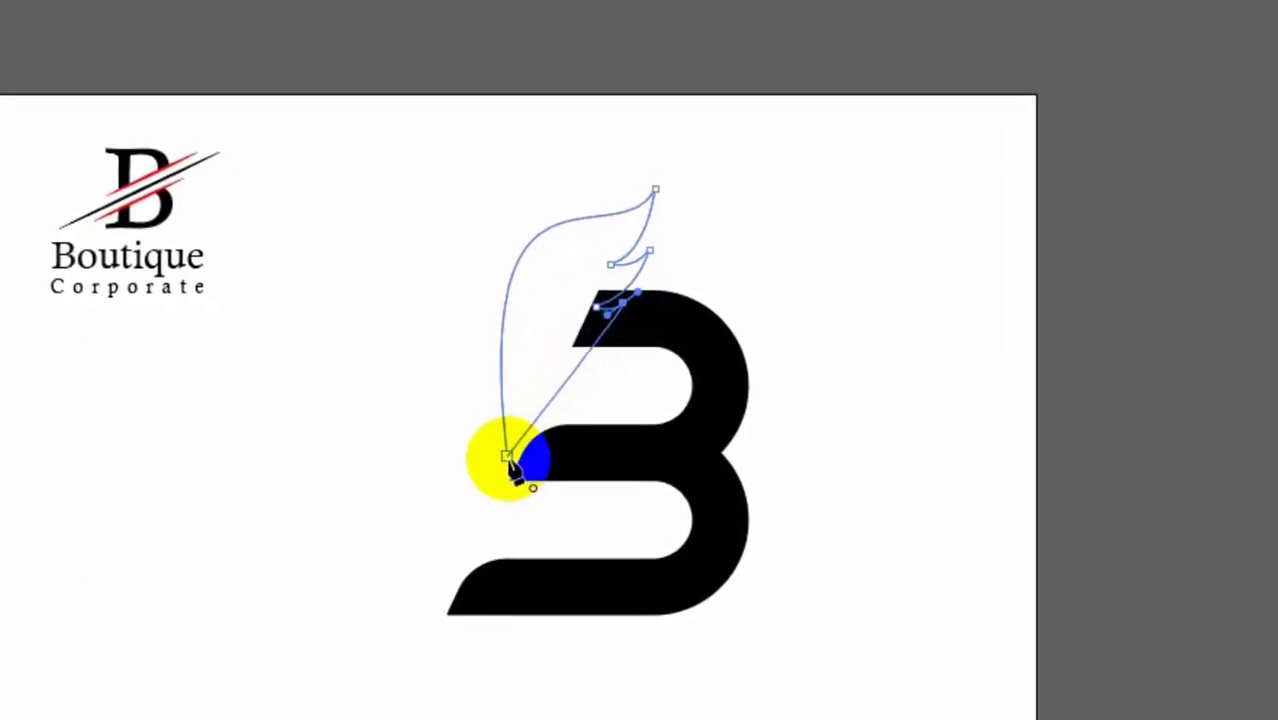
left_click_drag(506, 456, 482, 551)
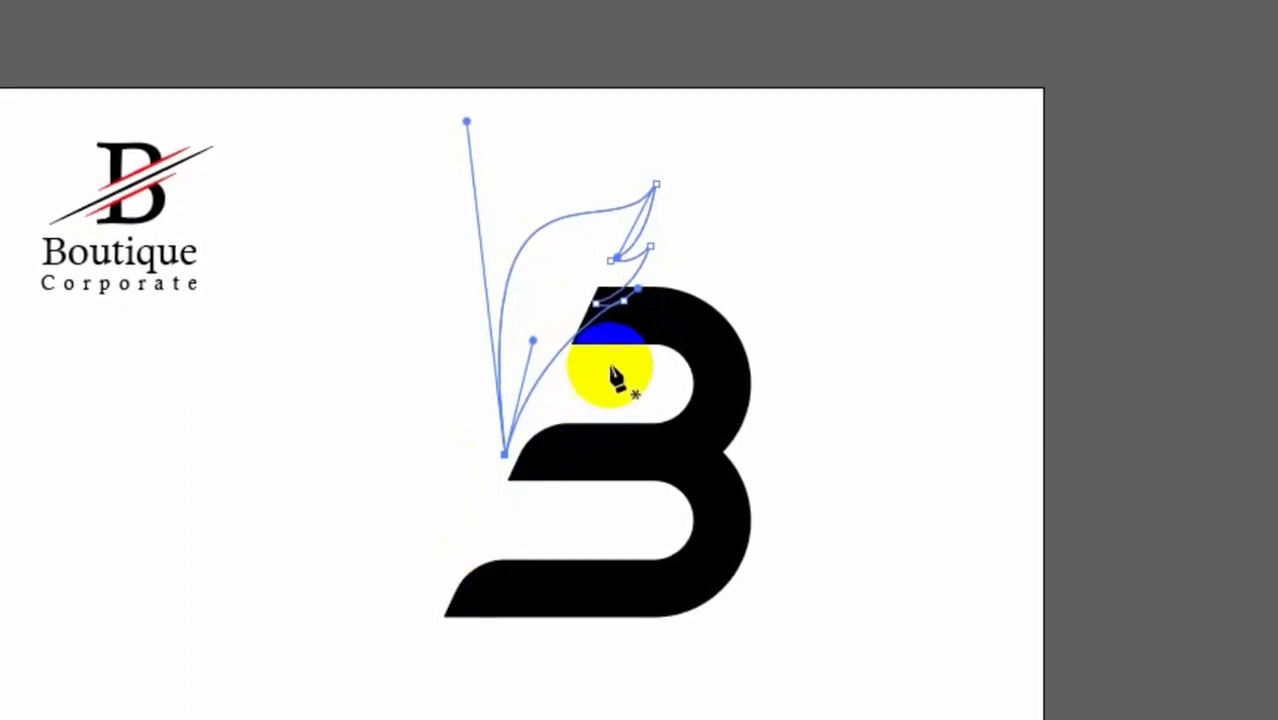
- Reshape the wing with its curve handles, bending the lowest feather's inner edge and bulging the outer edge slightly further outward
left_click_drag(639, 288, 527, 309)
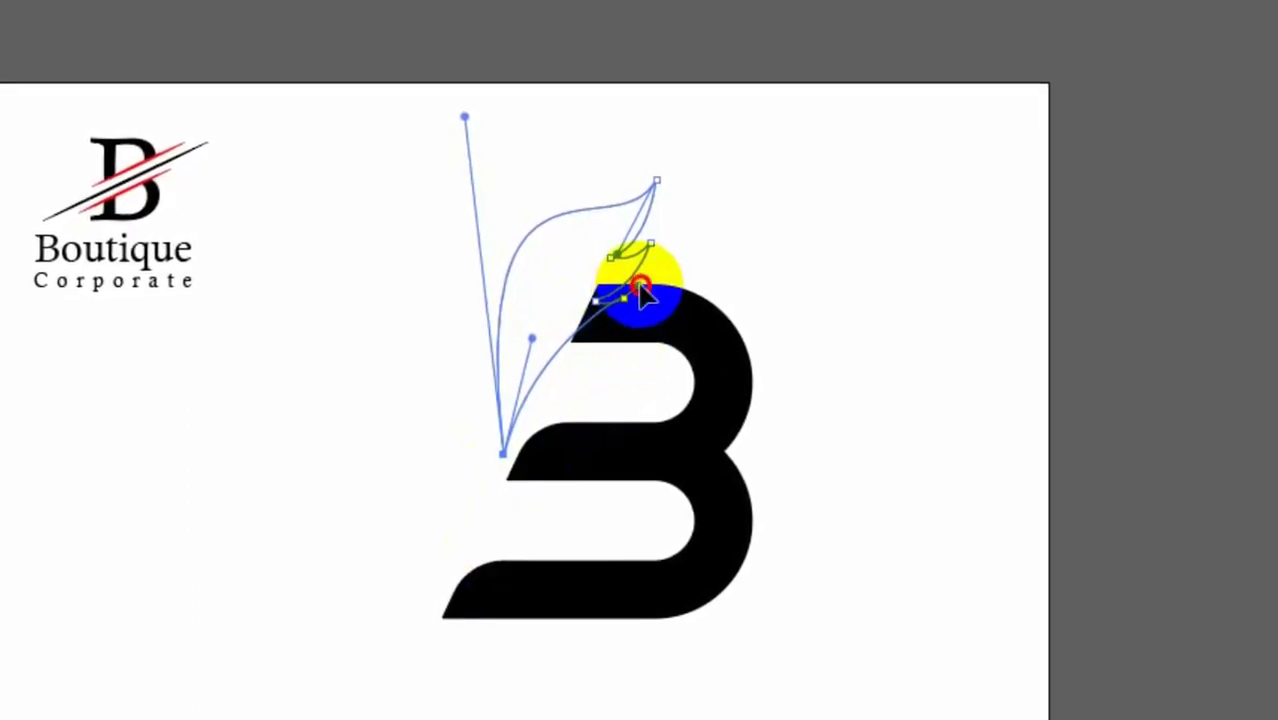
left_click(503, 452)
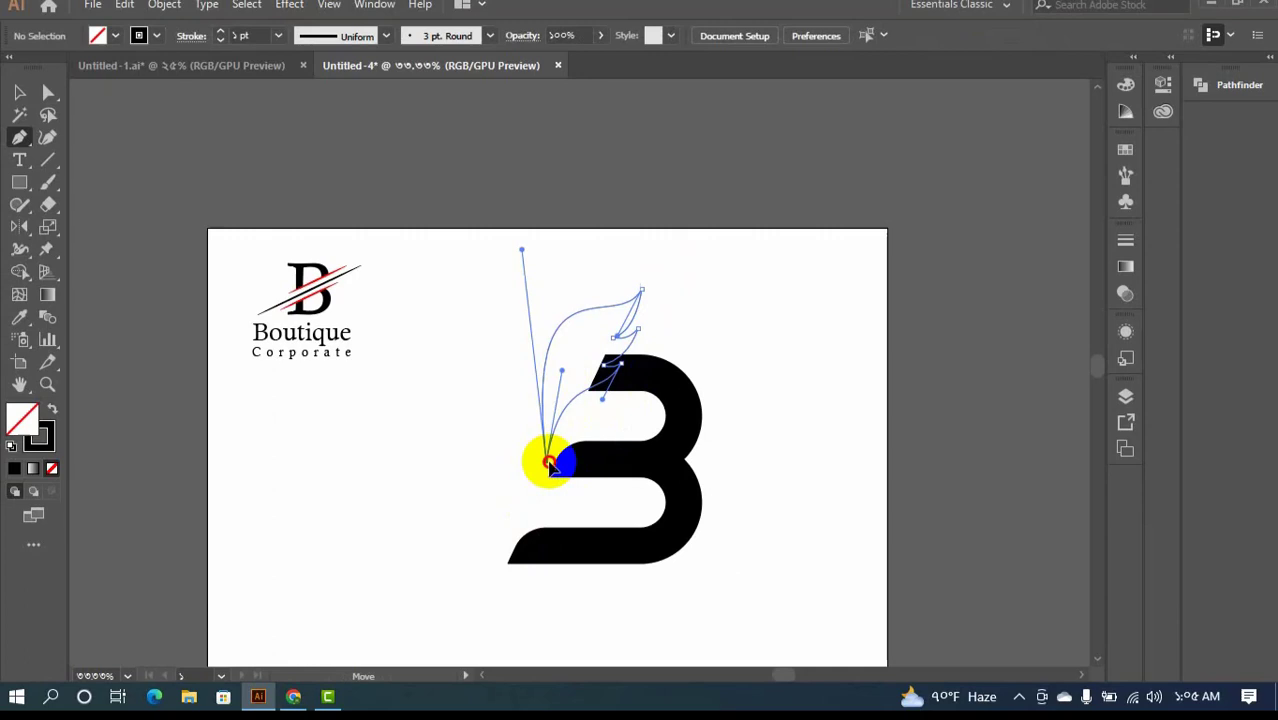
left_click(548, 462)
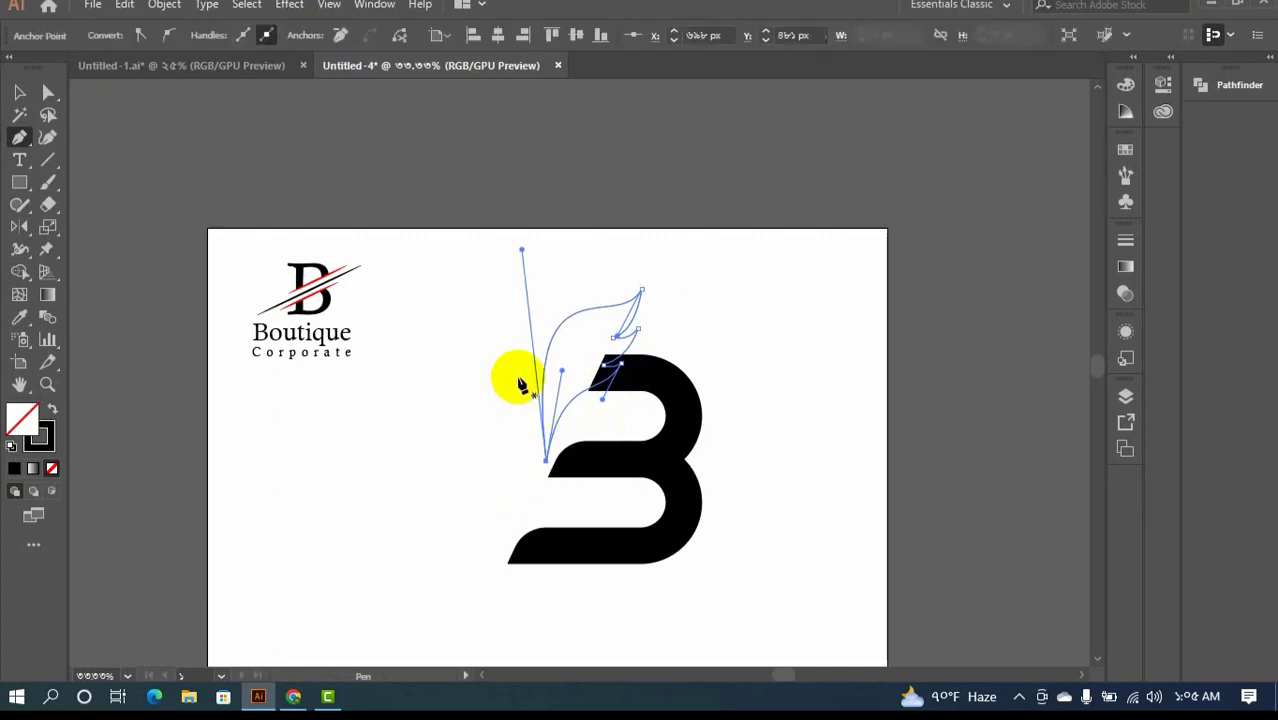
left_click(509, 245)
left_click_drag(509, 244, 509, 243)
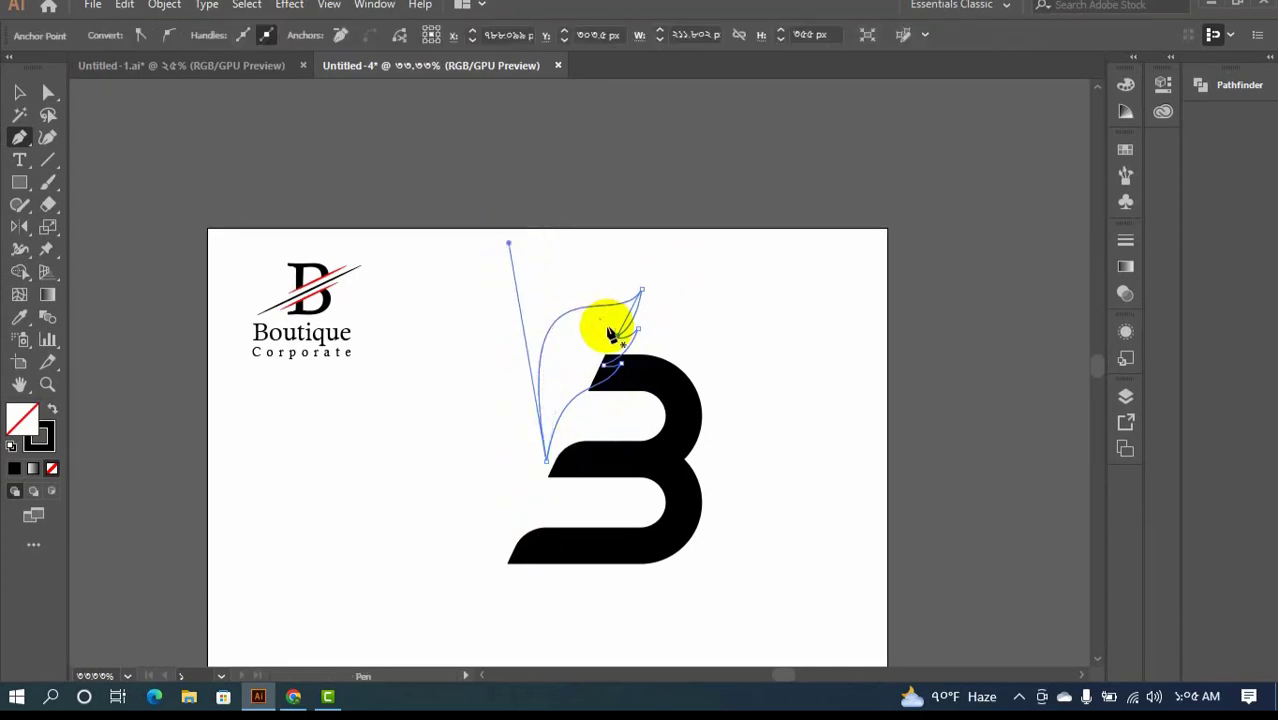
- Swap the wing's fill and stroke so it is solid black without a stroke
left_click(19, 92)
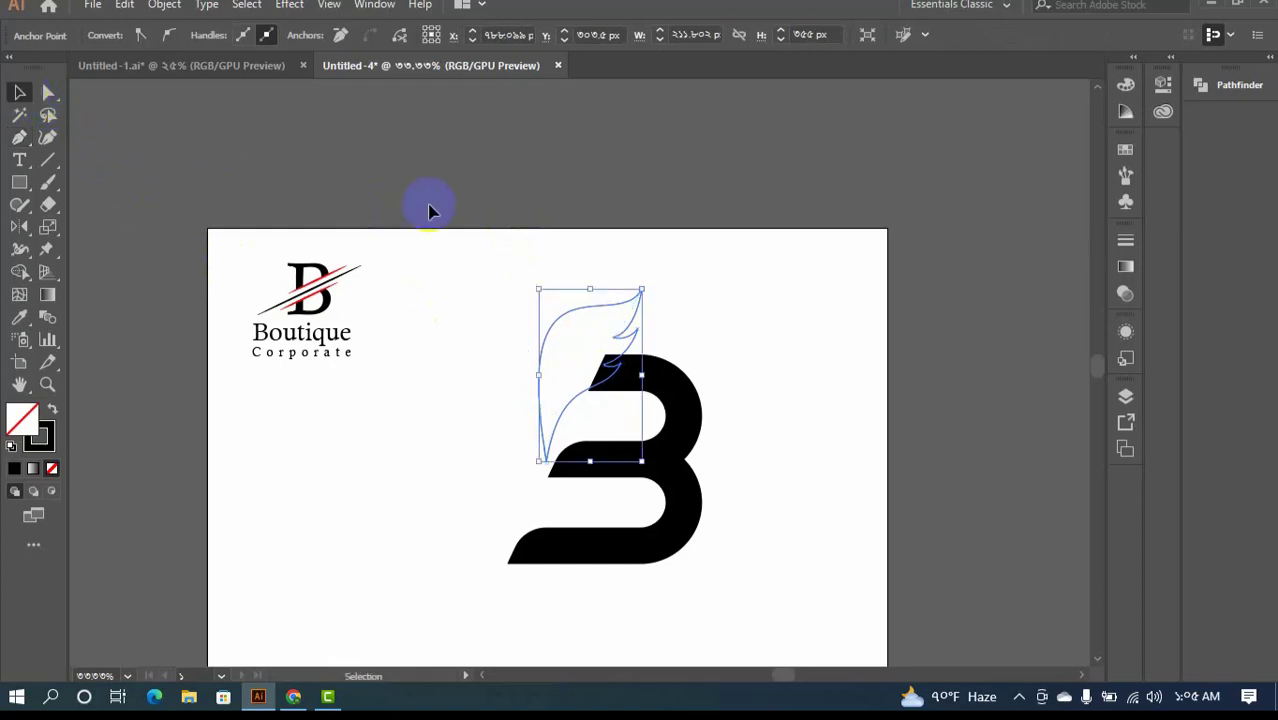
left_click(52, 412)
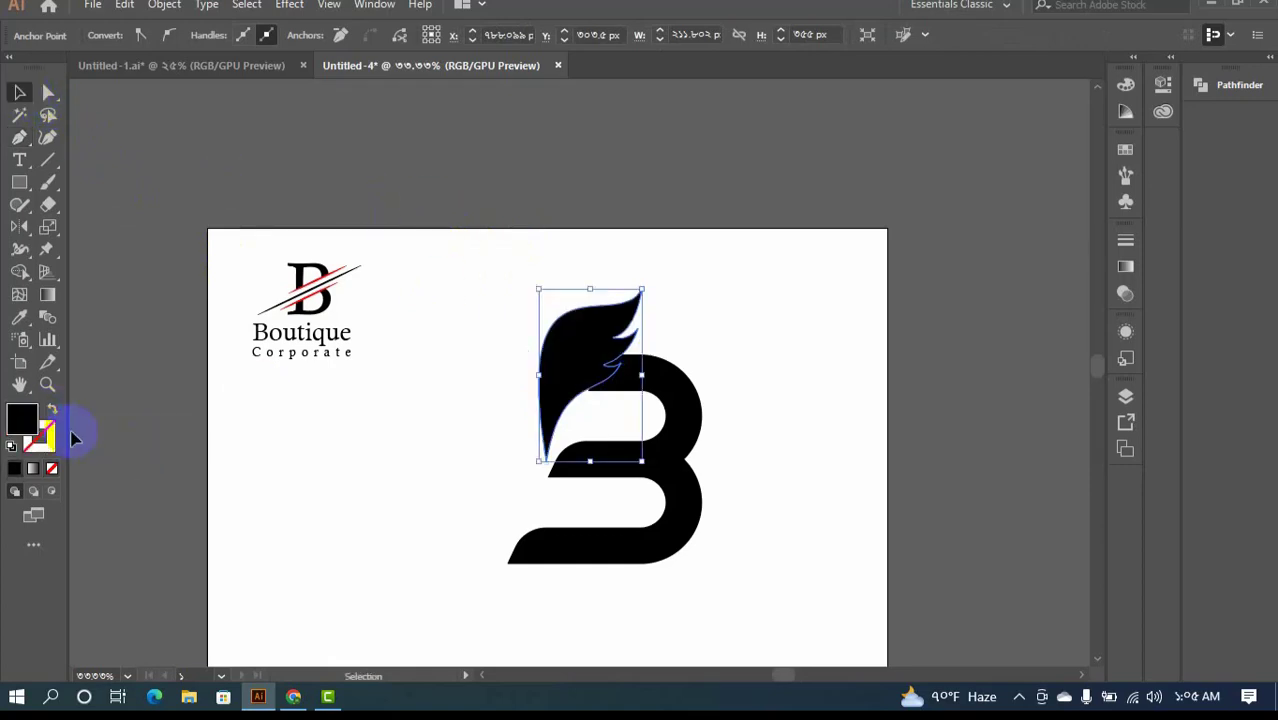
left_click(360, 481)
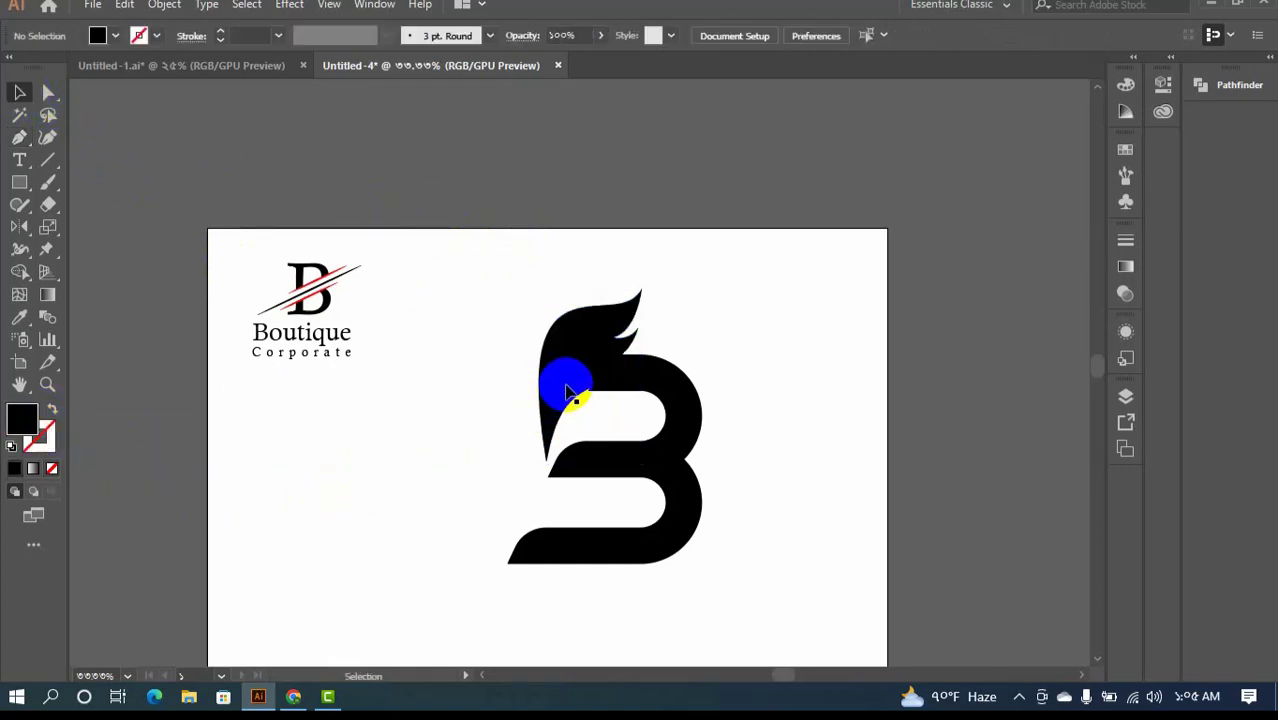
- Create an offset path of the wing at 14 px with round joins, using the preview
left_click(566, 388)
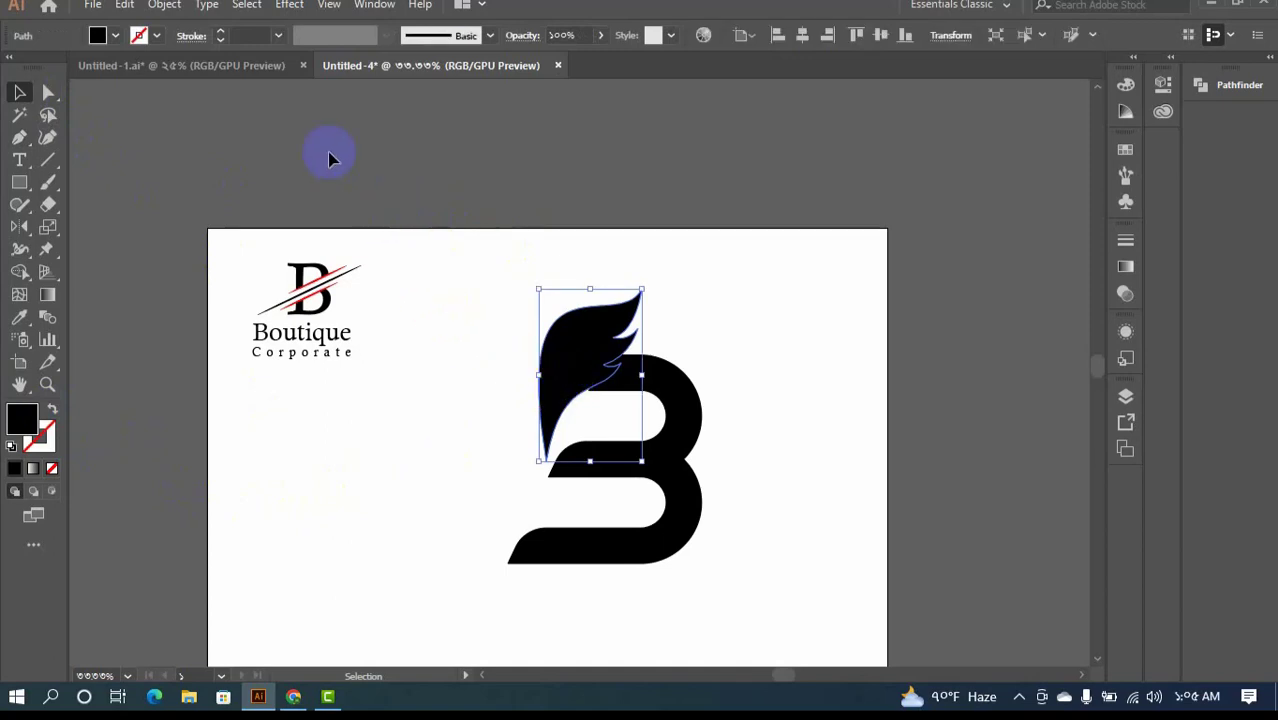
left_click(176, 6)
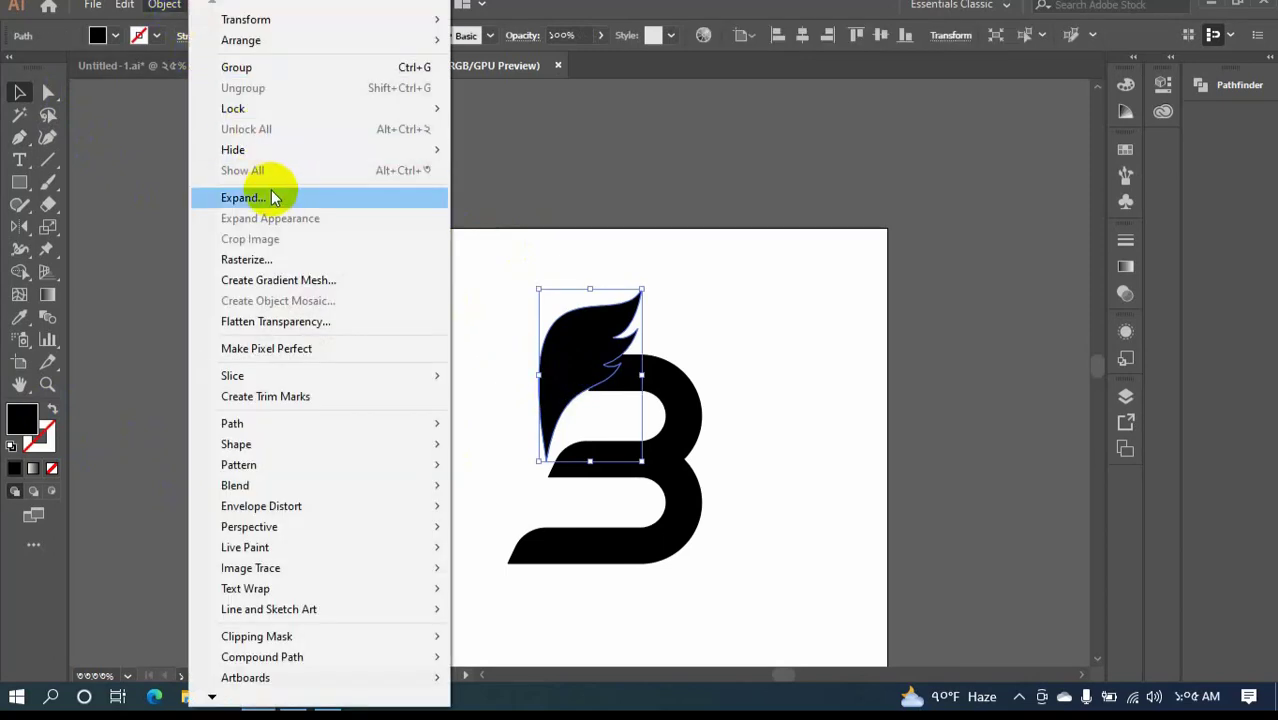
mouse_move(318, 423)
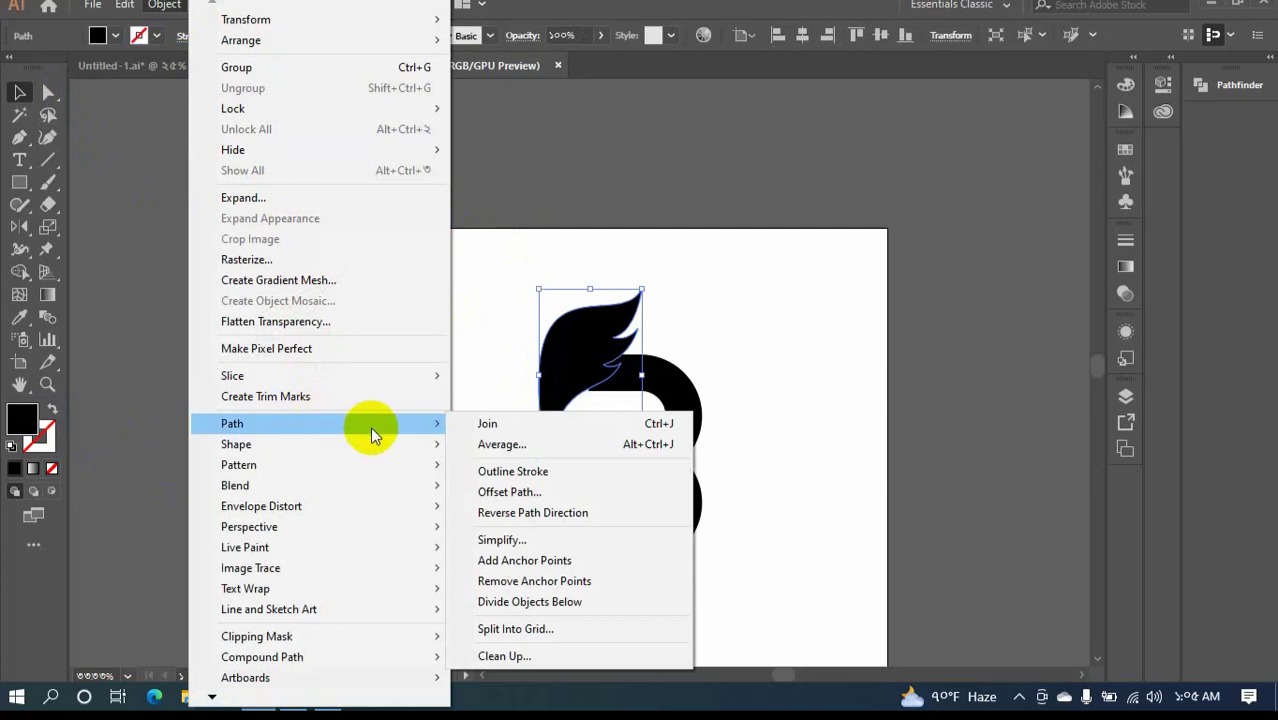
left_click(527, 493)
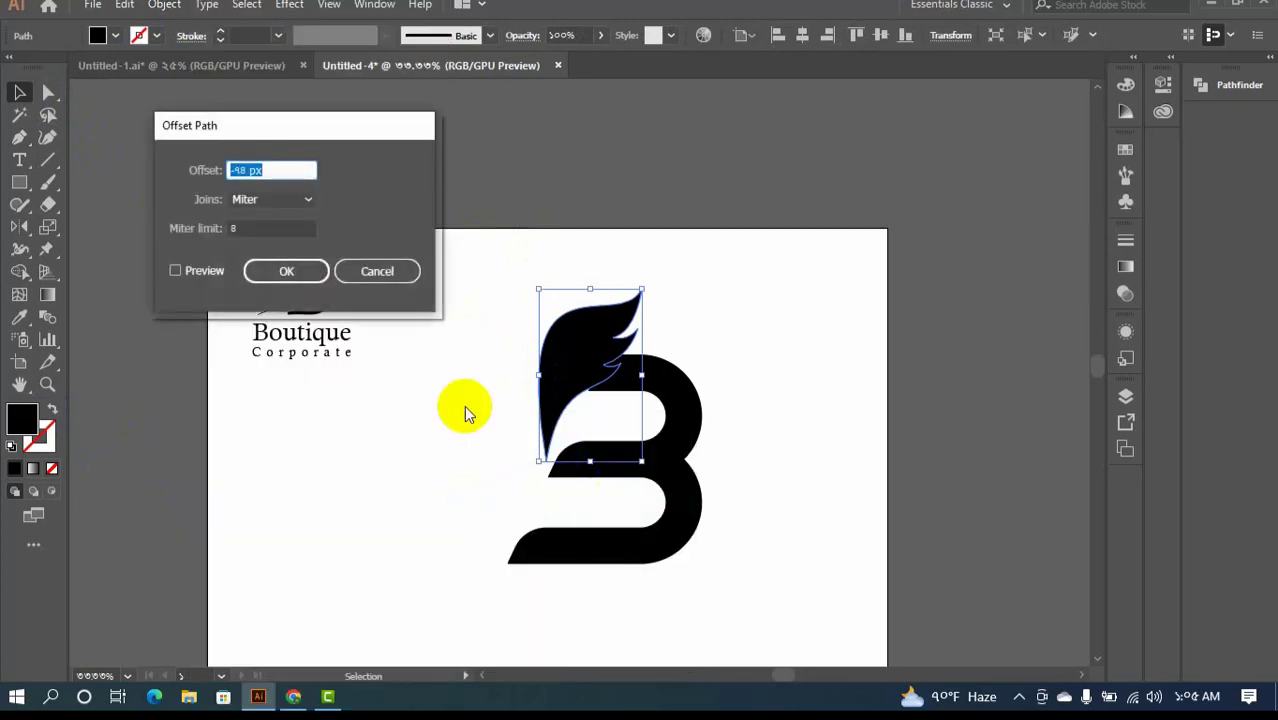
left_click(212, 274)
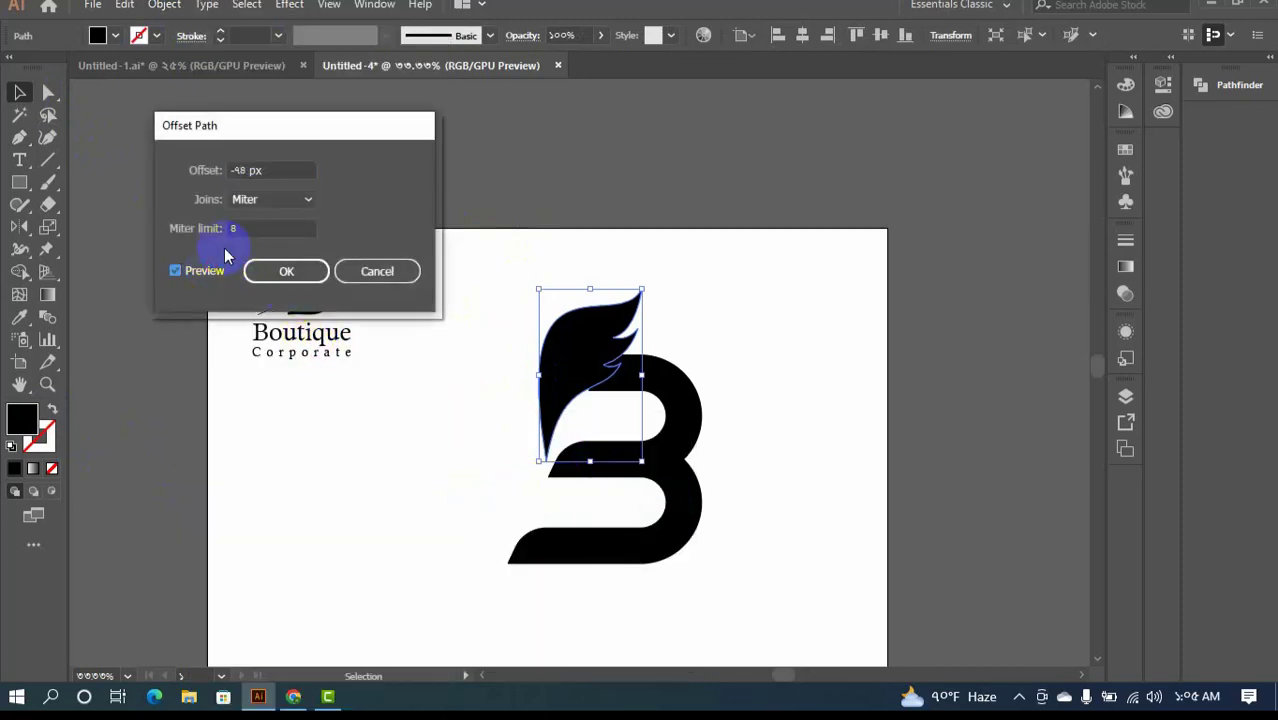
left_click(264, 169)
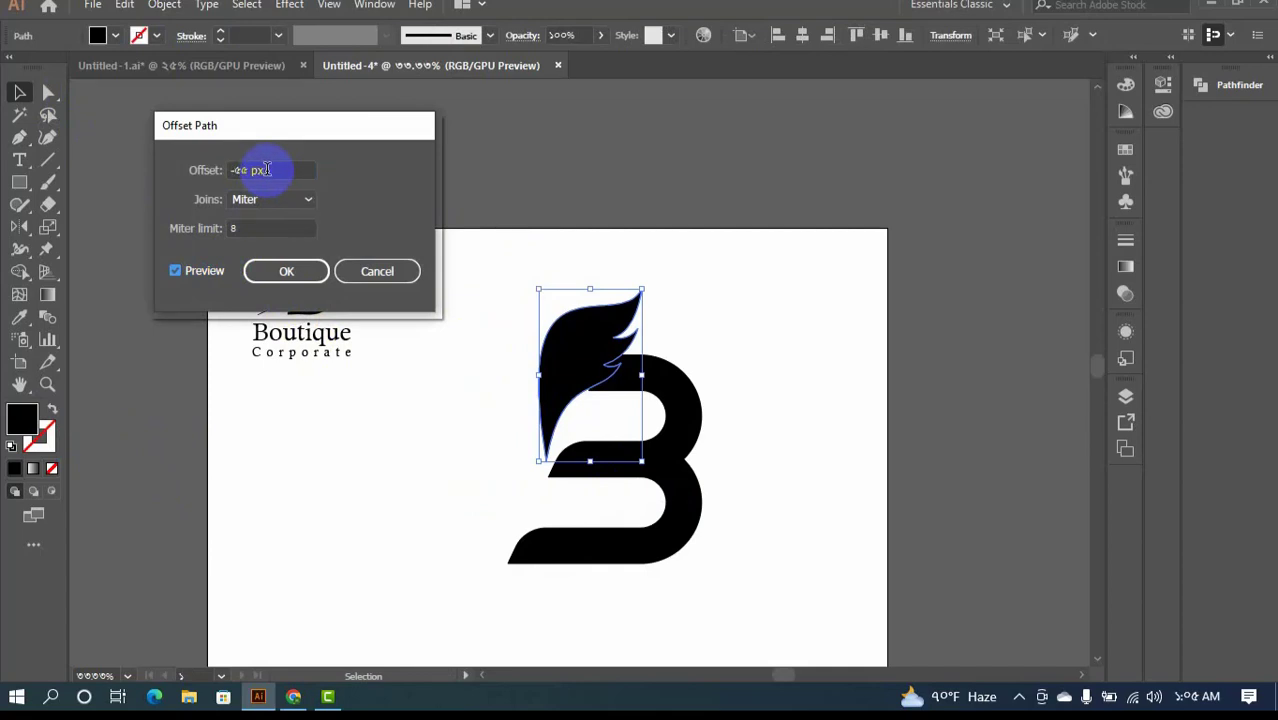
key("BackSpace")
key("BackSpace")
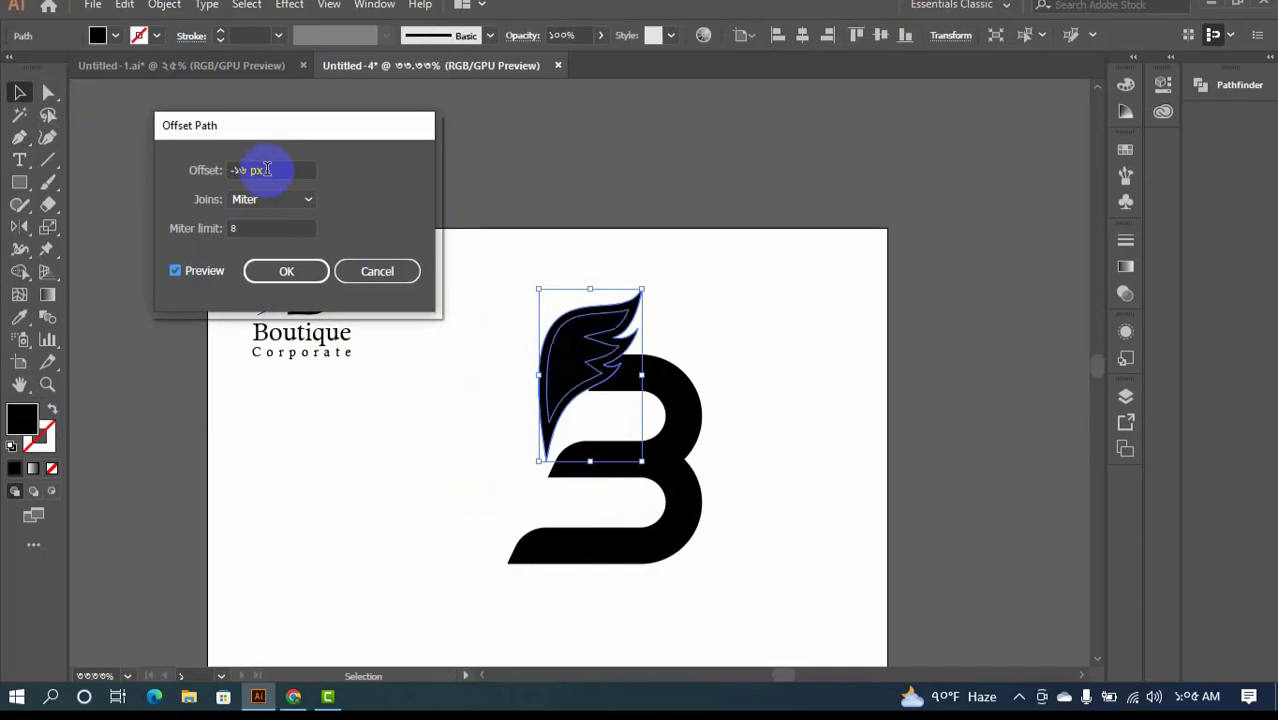
key("Up")
key("Up")
key("Up")
key("Up")
key("Up")
key("Up")
key("Up")
key("Up")
key("Up")
key("Up")
key("Up")
key("Up")
key("Up")
key("Up")
key("Up")
key("Up")
key("Up")
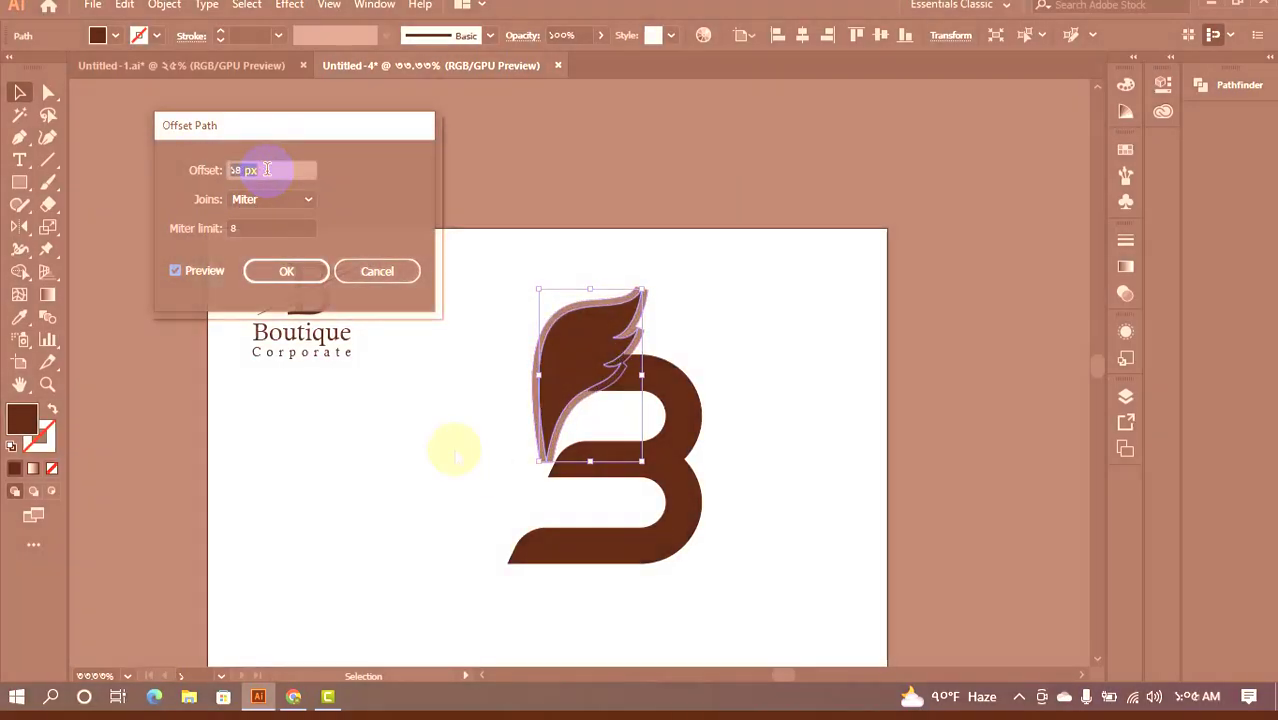
left_click(220, 272)
left_click(208, 274)
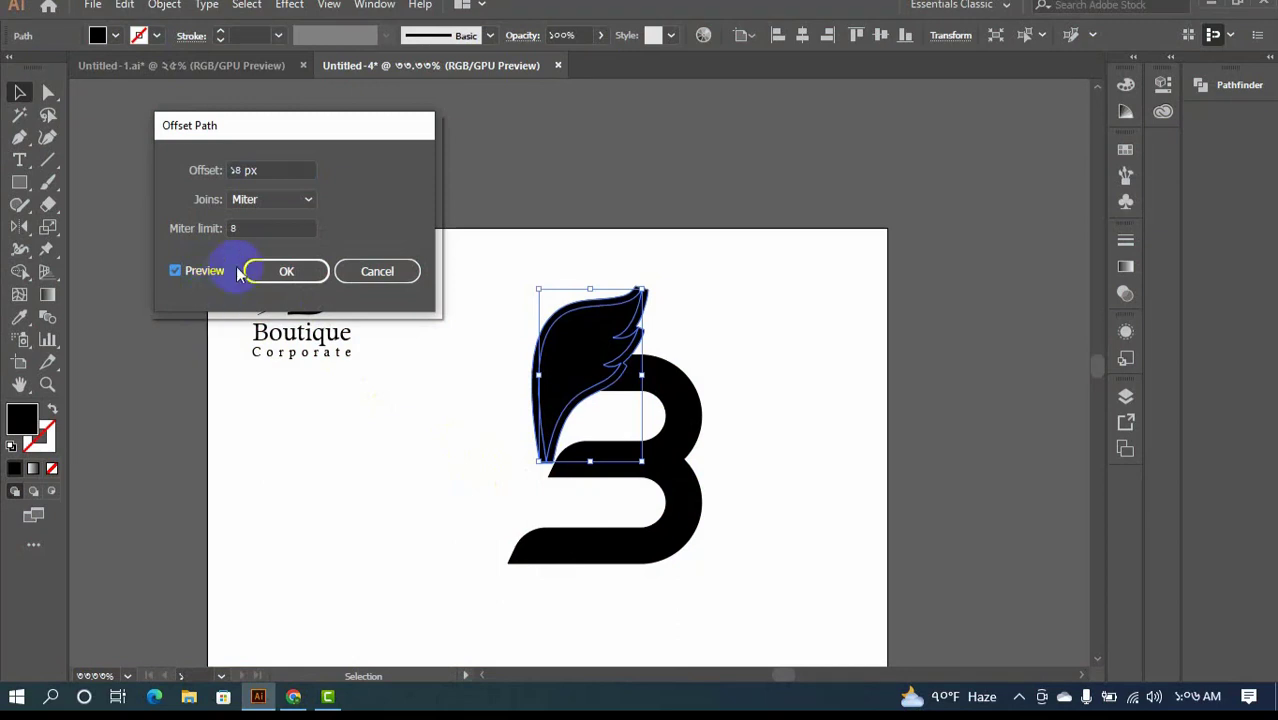
left_click(259, 200)
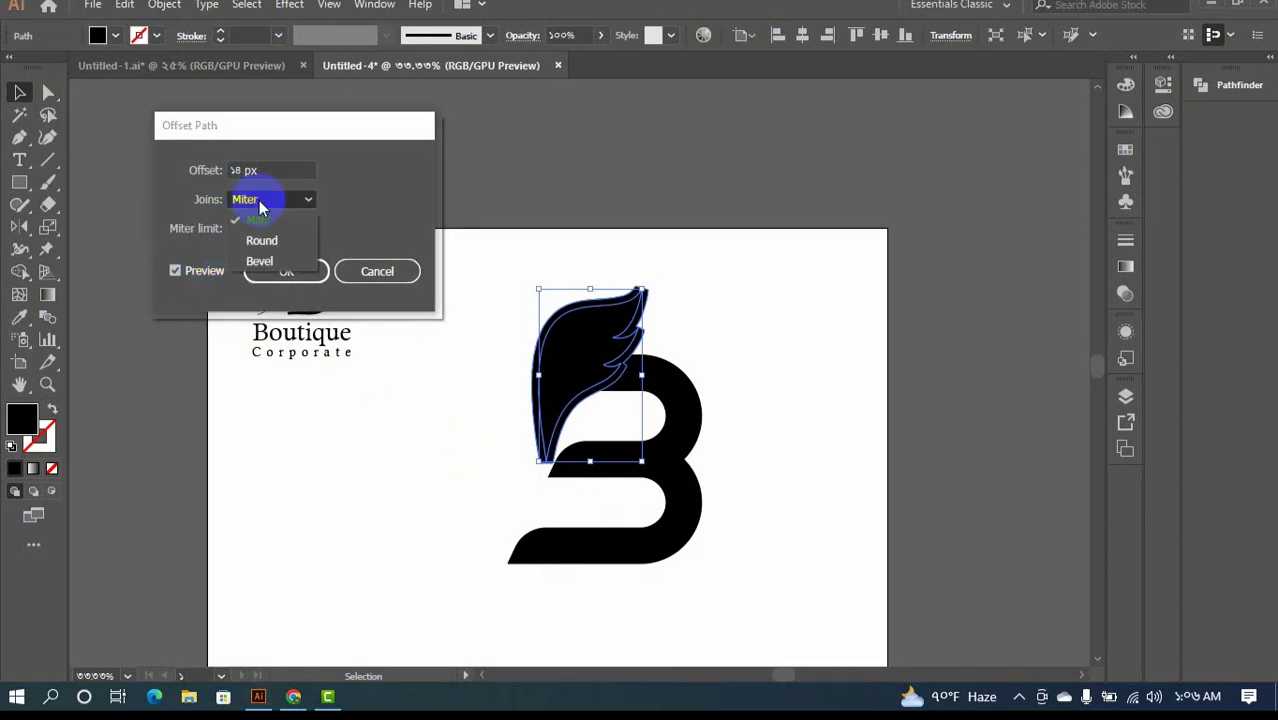
left_click(263, 250)
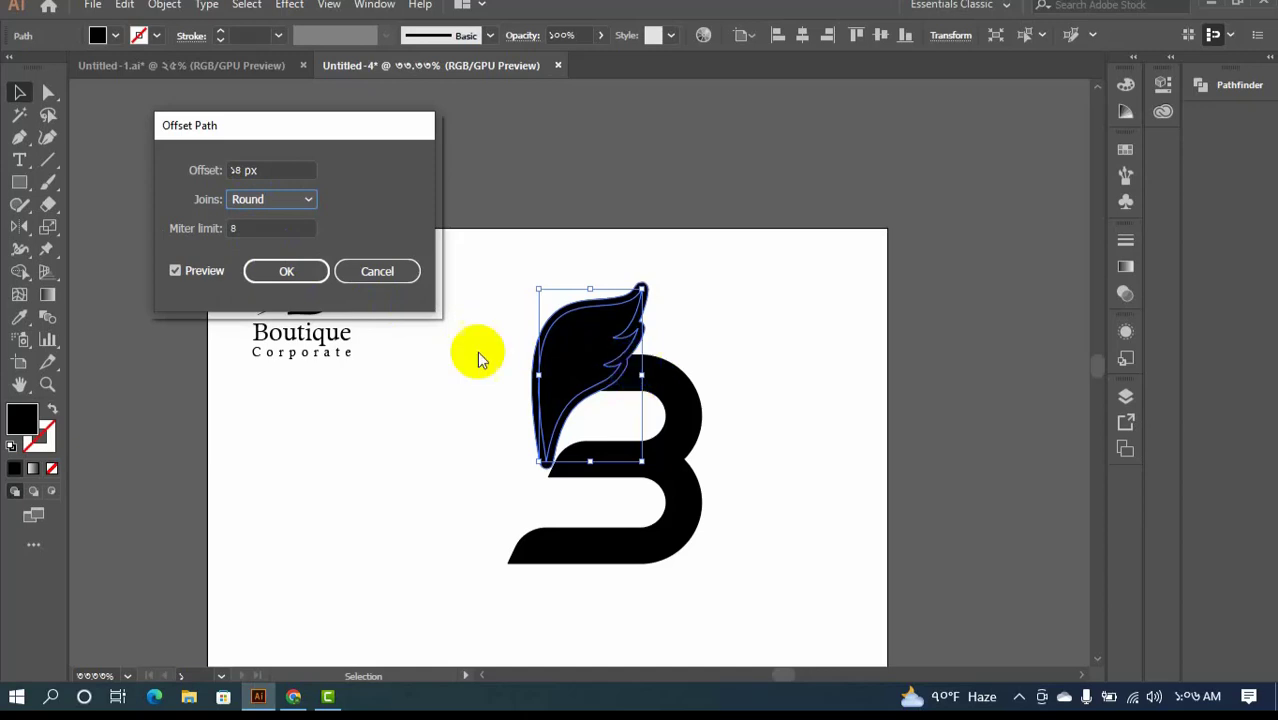
left_click(290, 272)
- Use Shape Builder on the offset outline and the B to cut away the offset region, leaving a gap between the wing and the B
left_click(672, 432, "shift")
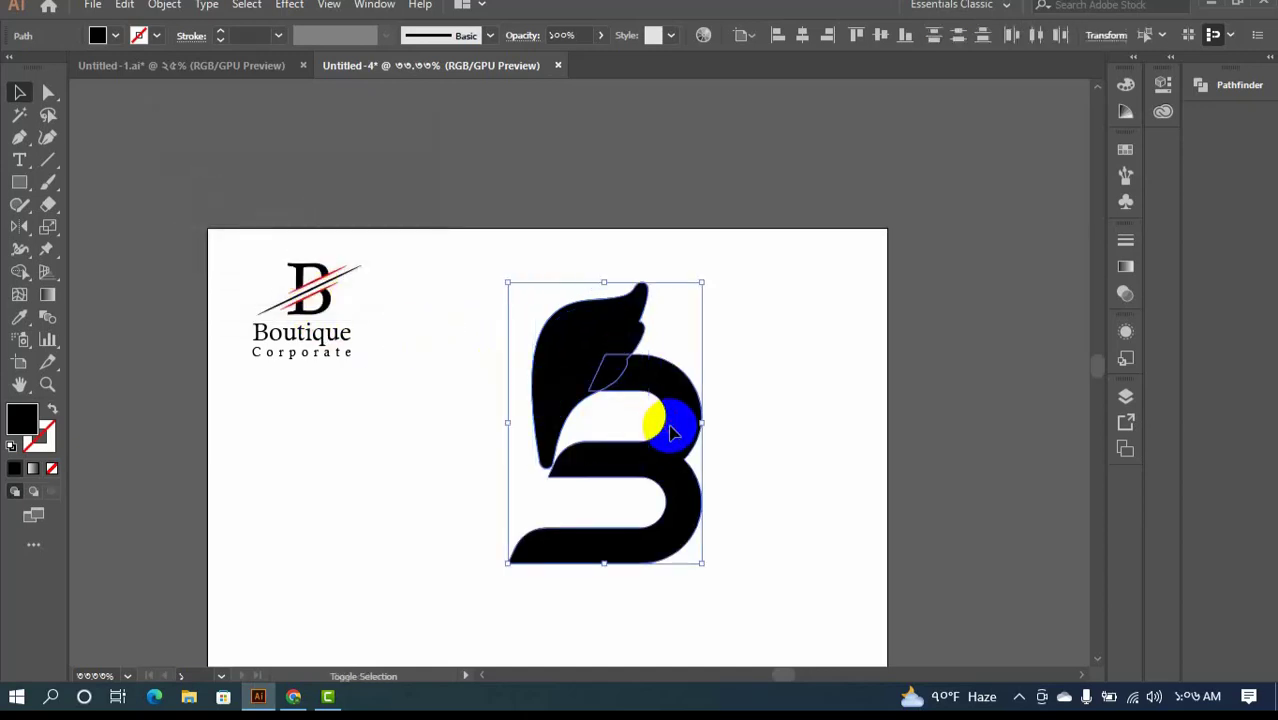
left_click(19, 272)
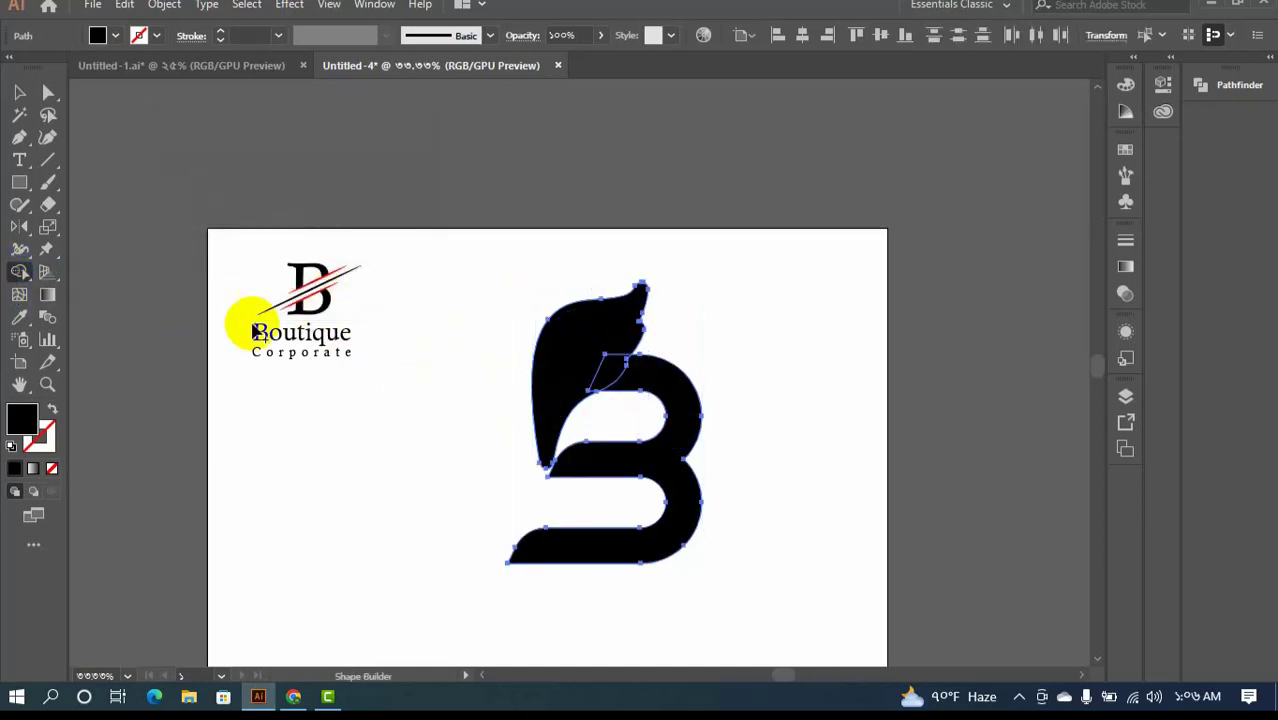
left_click(601, 370)
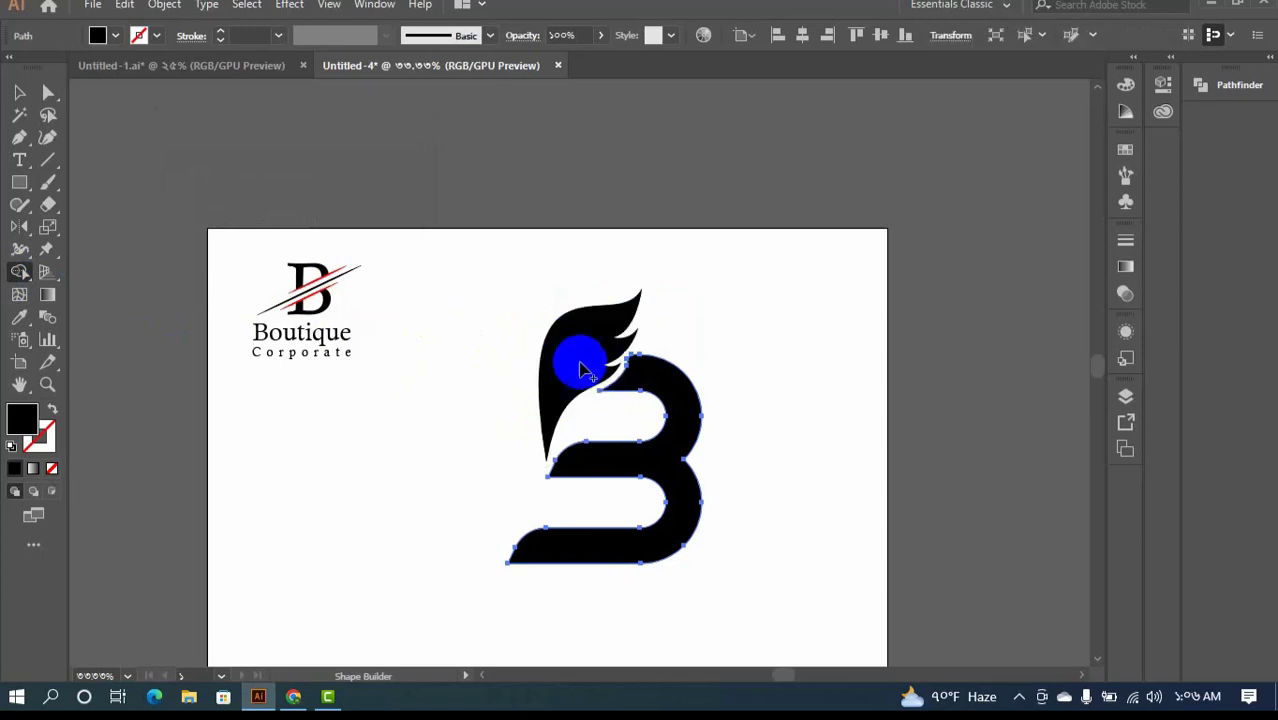
left_click(195, 148)
left_click(28, 93)
left_click(435, 218)
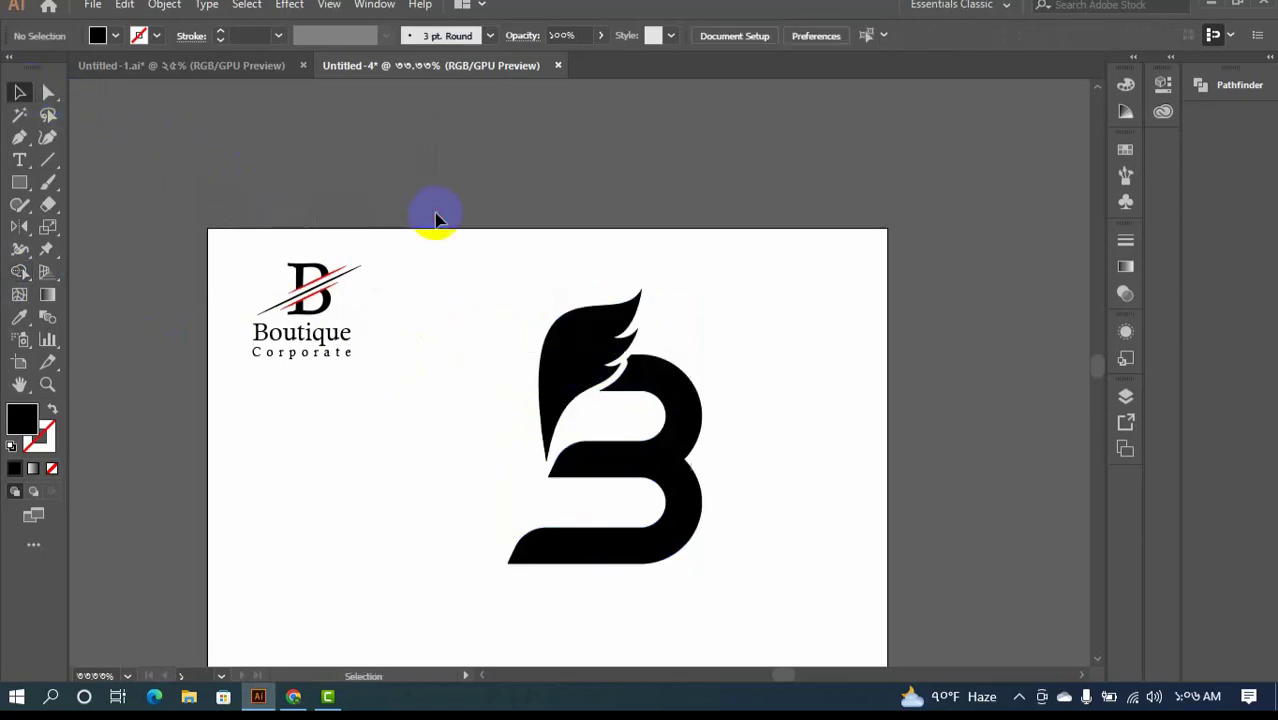
scroll(600, 341, "up", 5)
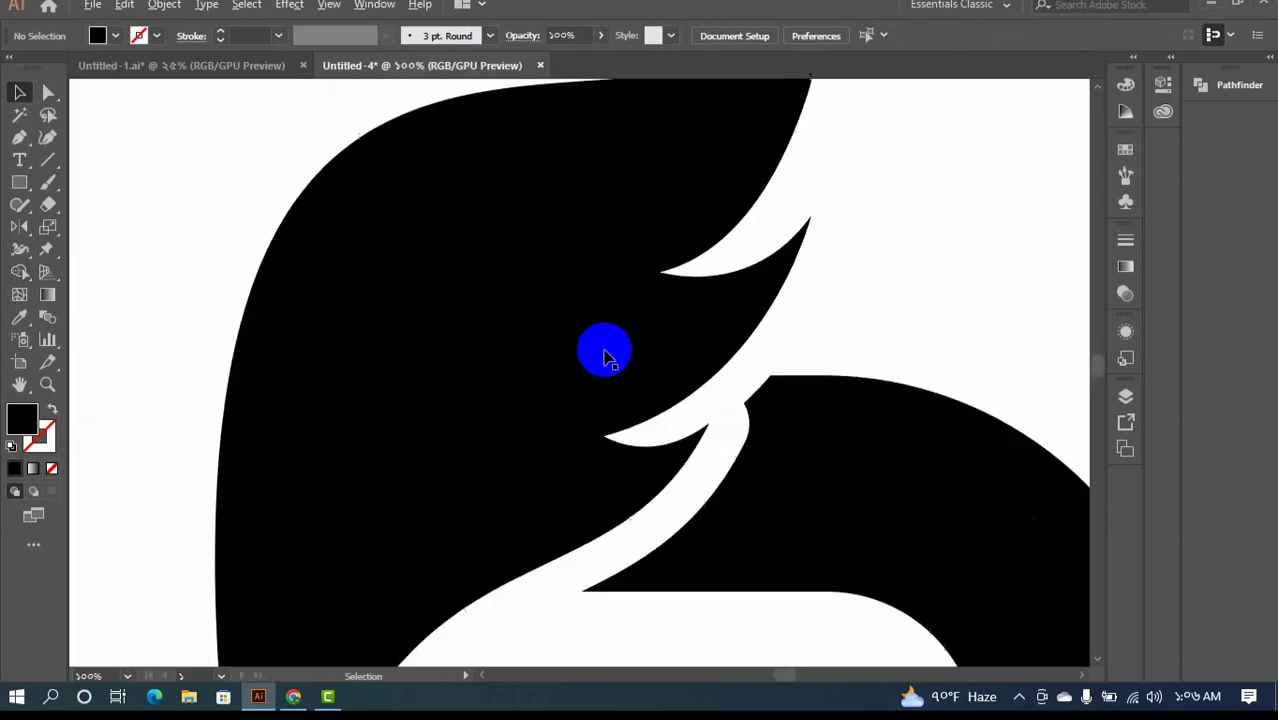
scroll(700, 396, "up", 2)
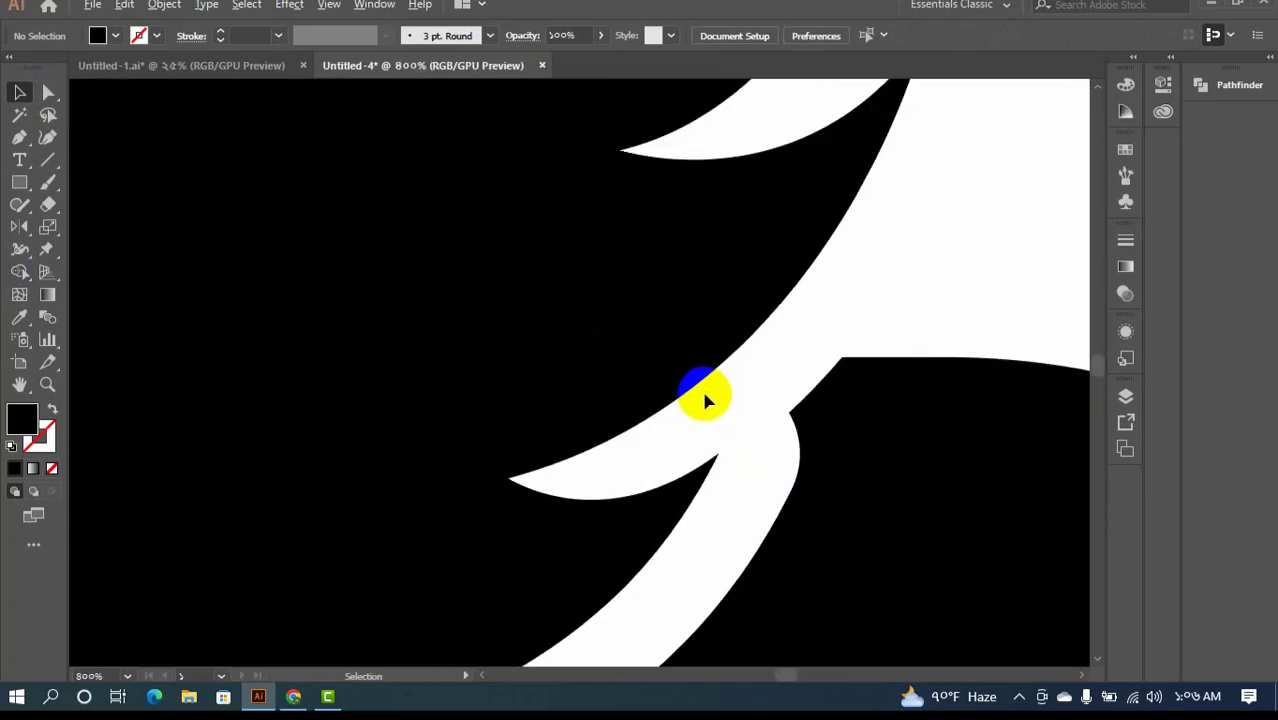
- Slightly round the two sharp corners of the B beside the wing gap, working in outline and restoring its solid black fill
scroll(705, 391, "down", 4)
scroll(725, 395, "up", 4)
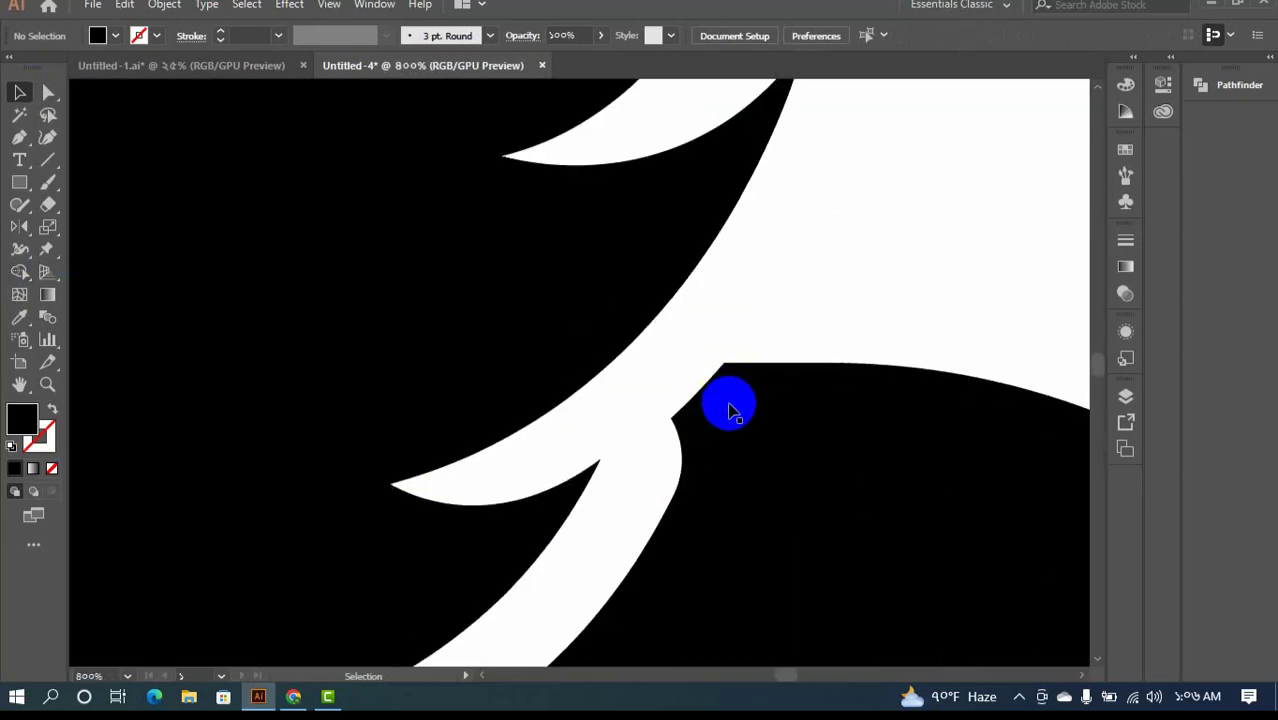
left_click(729, 410)
left_click(52, 410)
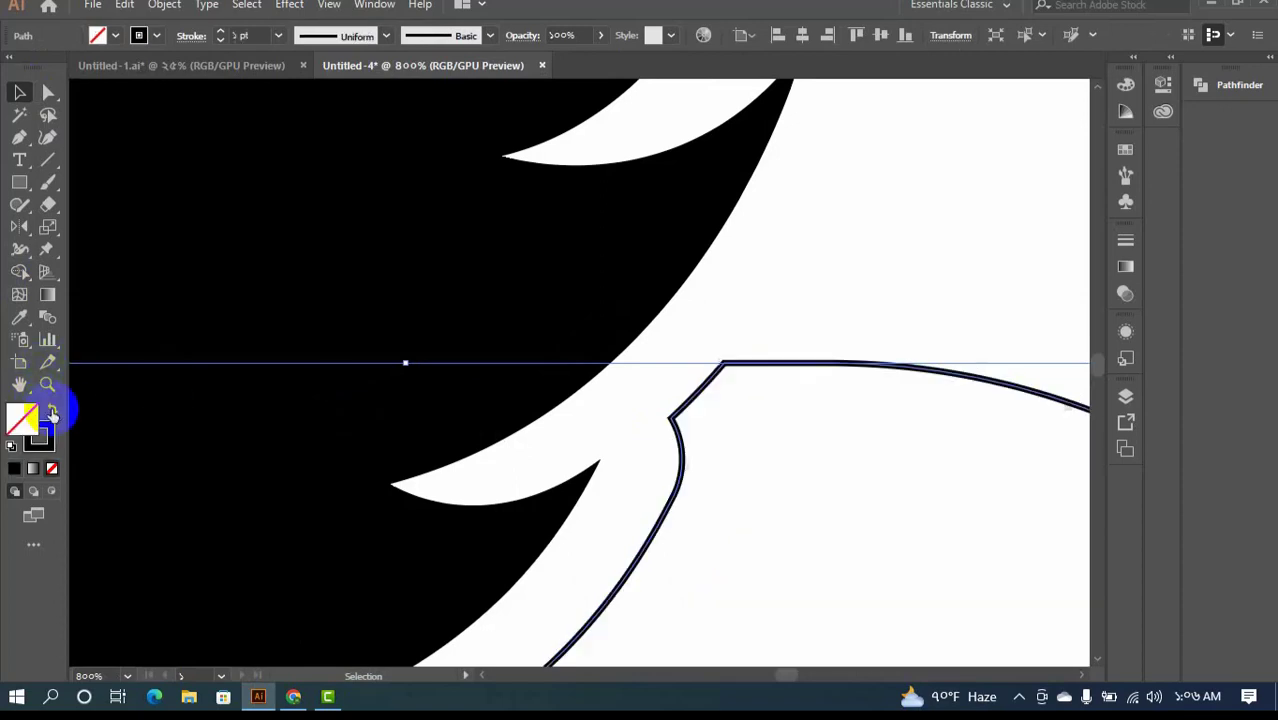
left_click(48, 92)
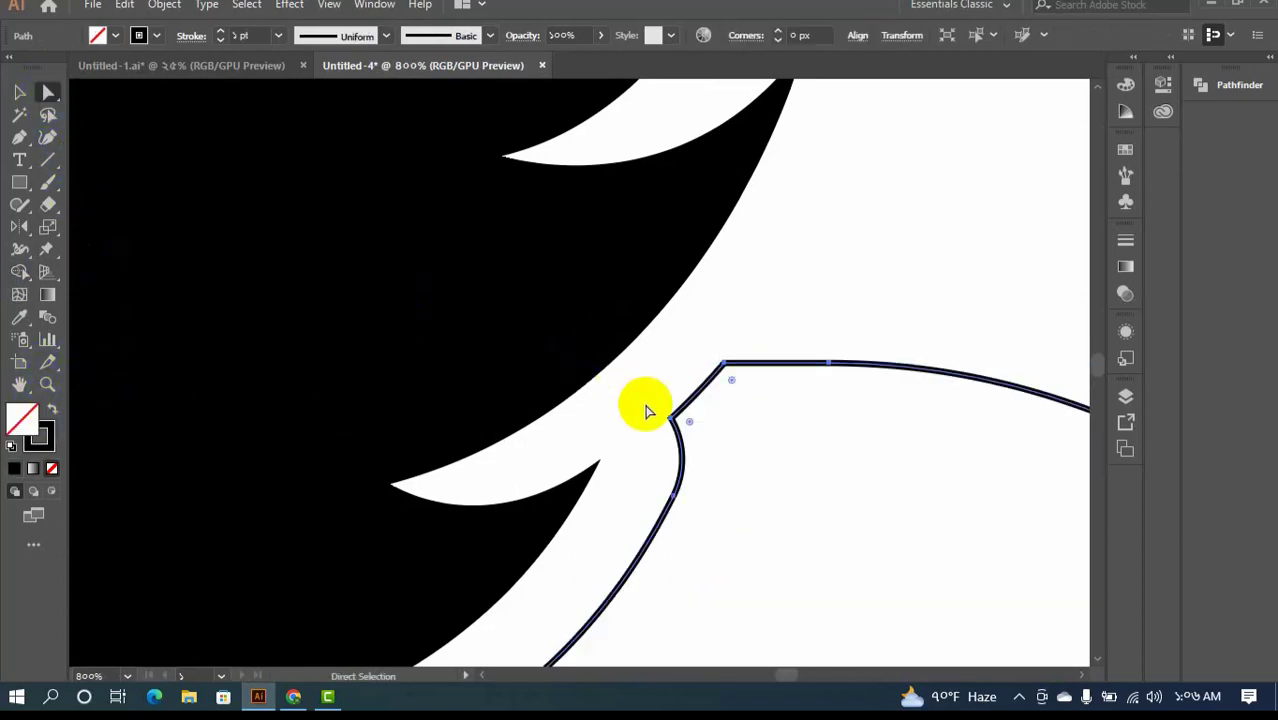
left_click_drag(662, 366, 673, 420)
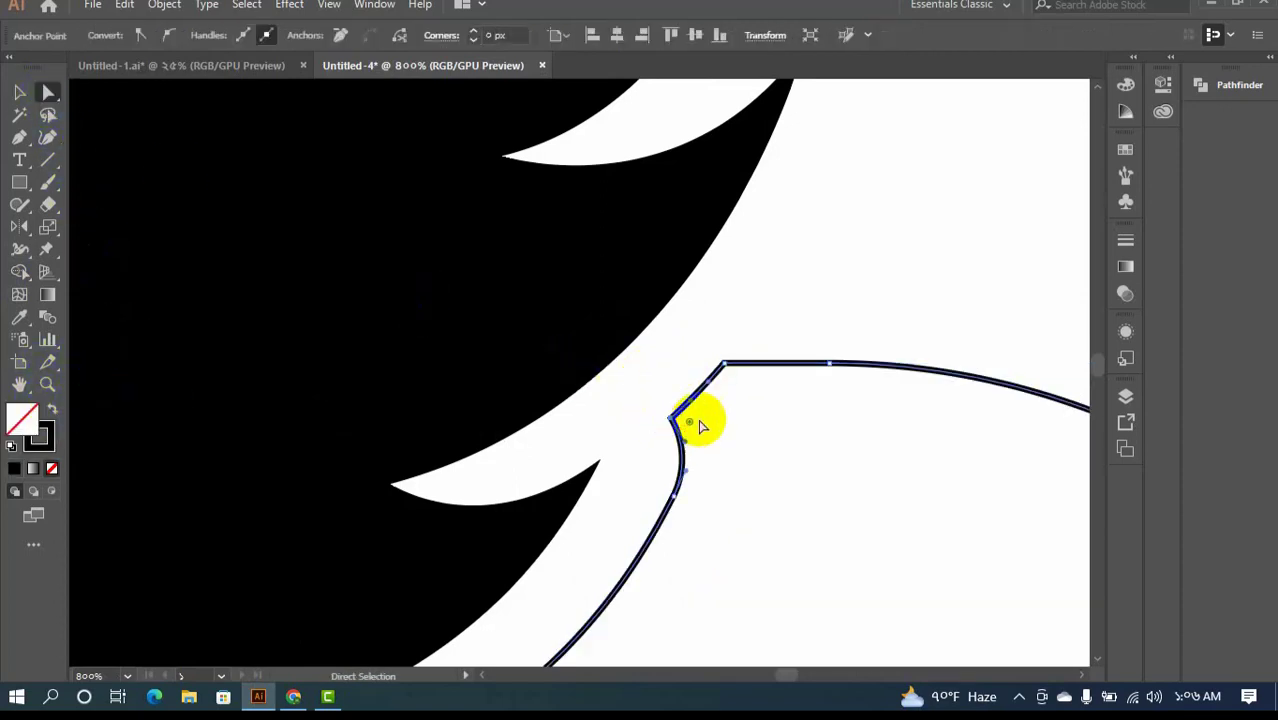
left_click(734, 384)
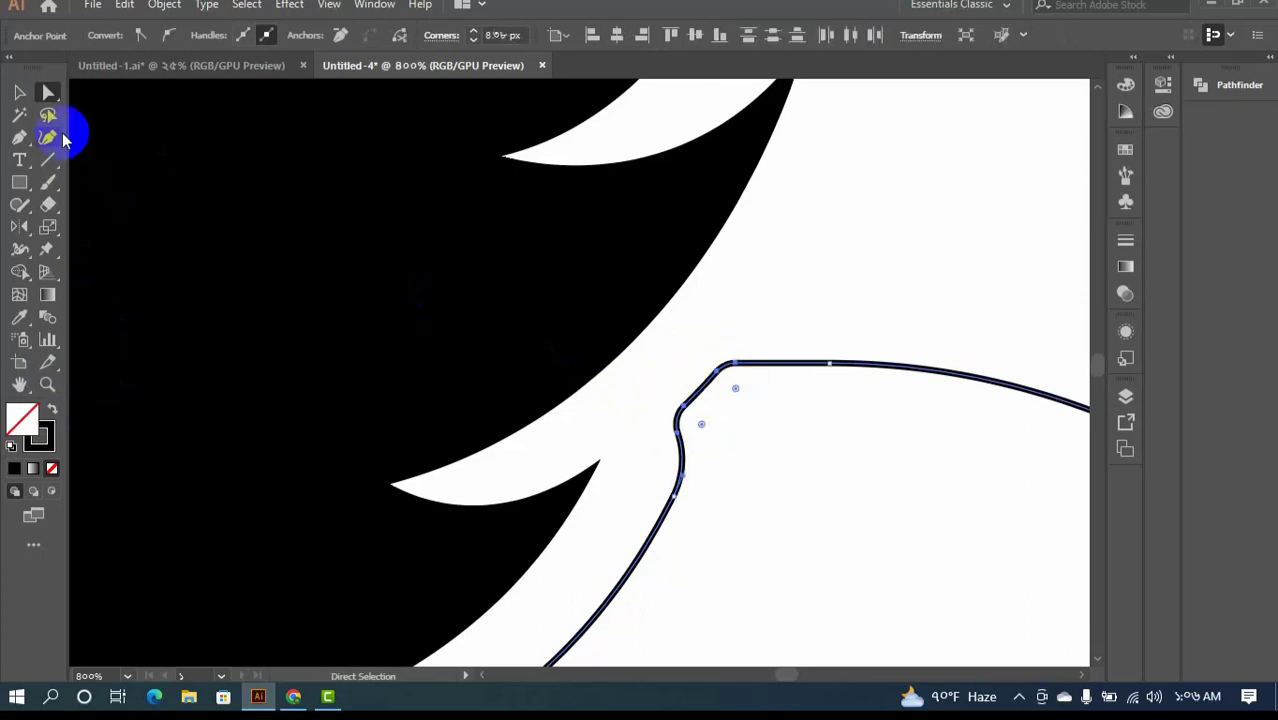
left_click(19, 92)
key("shift+x")
left_click(776, 279)
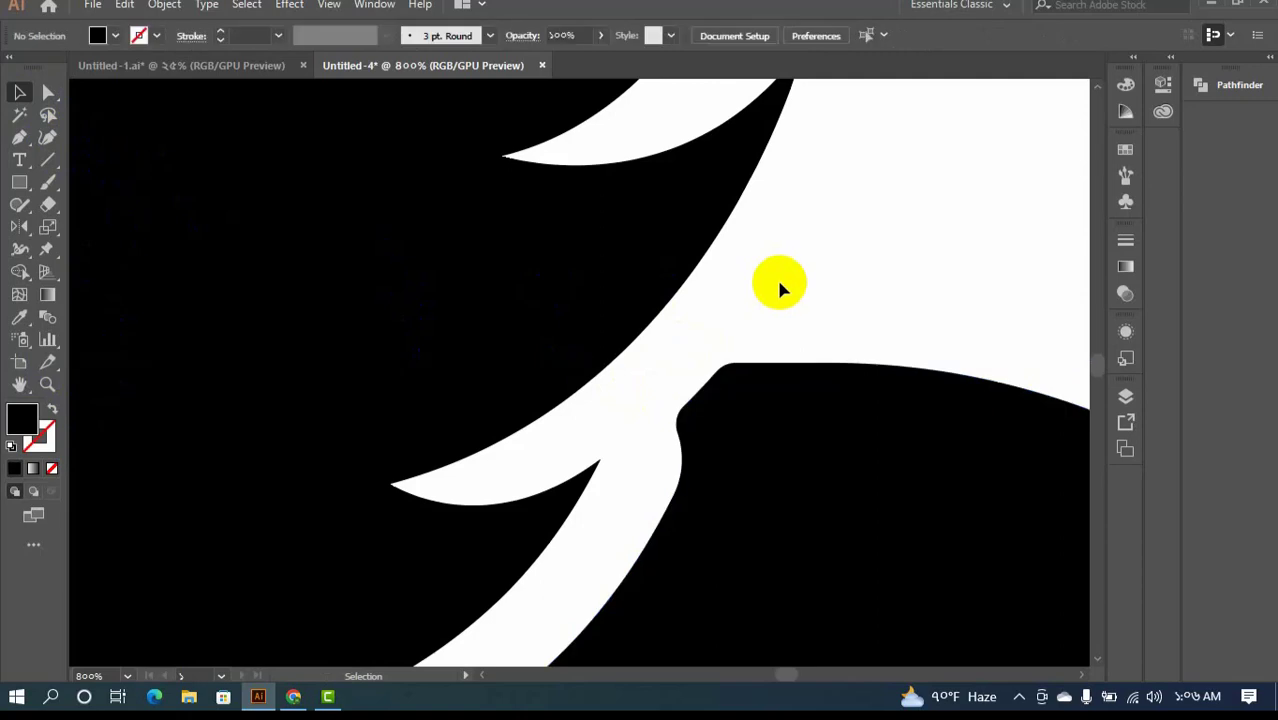
- Fill the B shape with a medium gray swatch
scroll(776, 279, "down", 6)
scroll(781, 289, "down", 2)
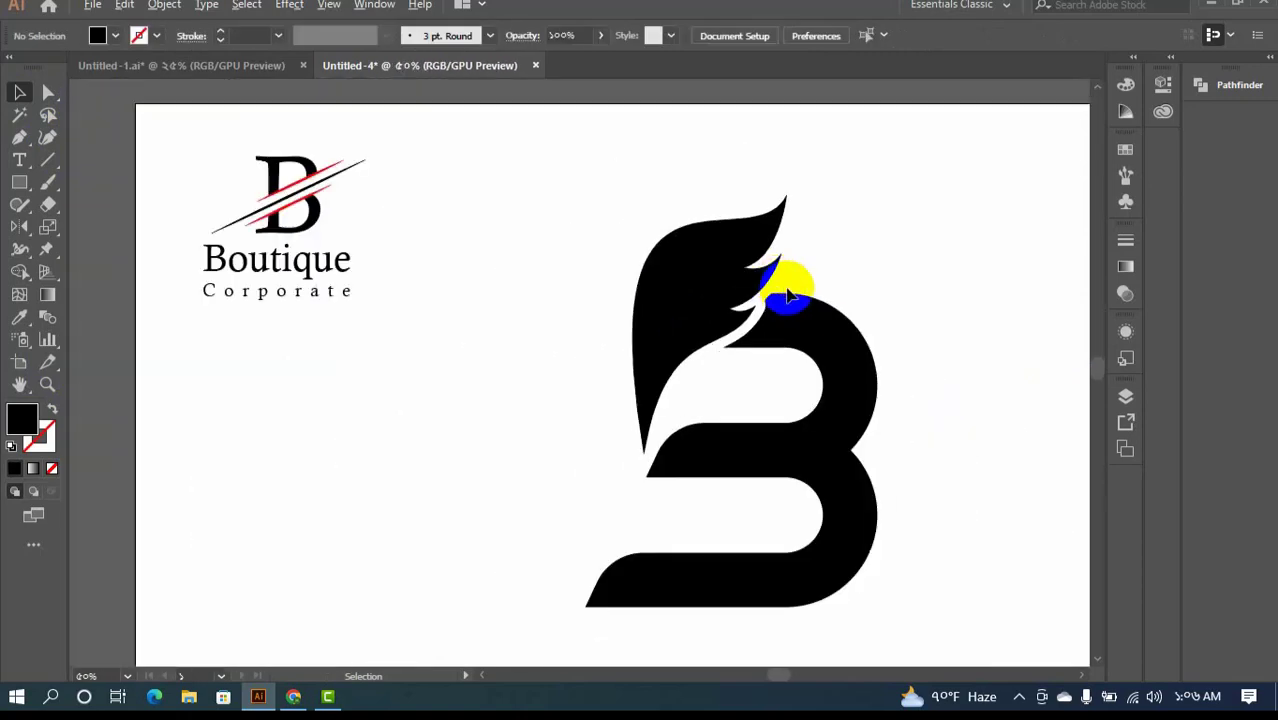
scroll(787, 295, "down", 1)
left_click_drag(776, 365, 758, 302)
left_click(756, 342)
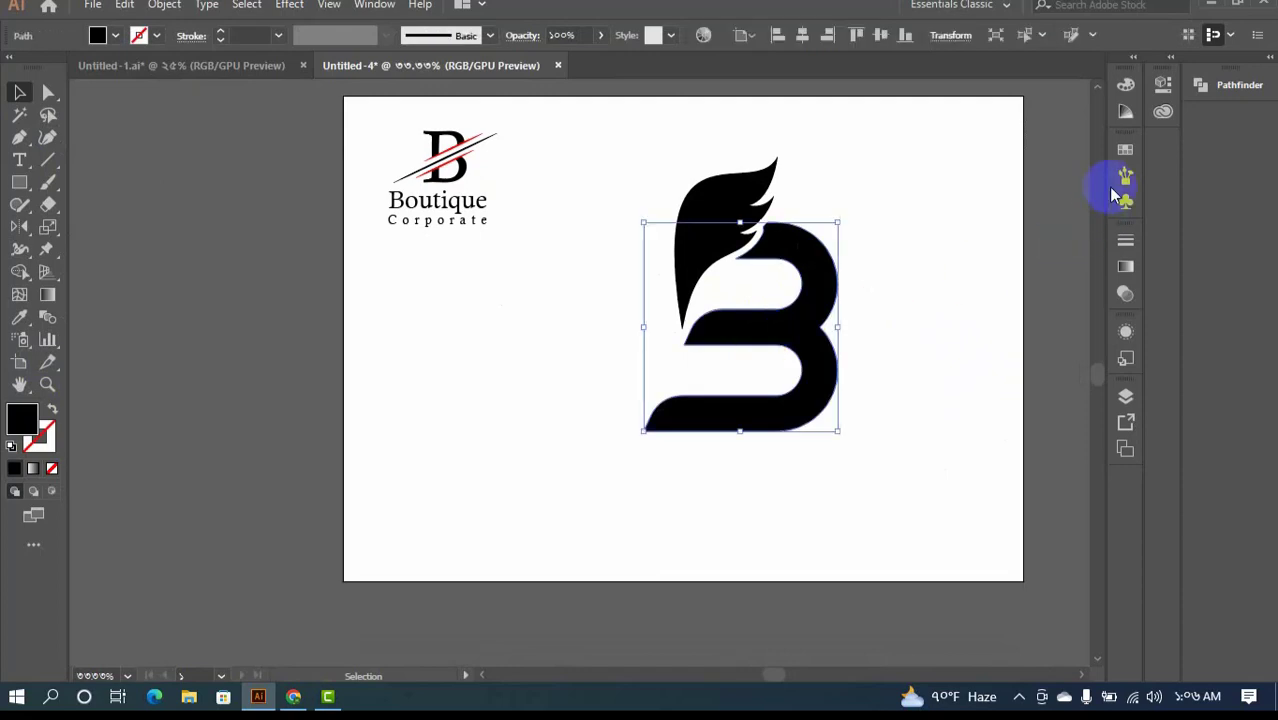
left_click(1126, 151)
scroll(1006, 215, "down", 3)
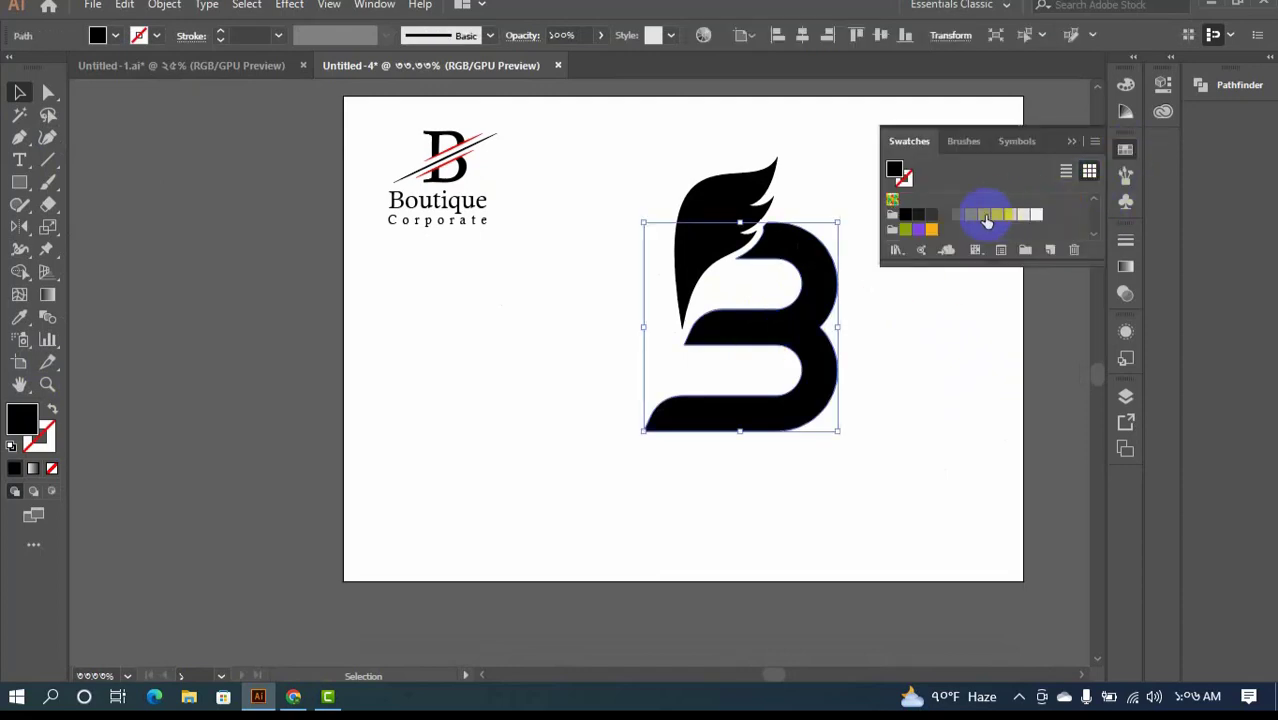
left_click(972, 215)
- Apply a linear gradient to the wing and set its starting color stop to red
left_click(748, 200)
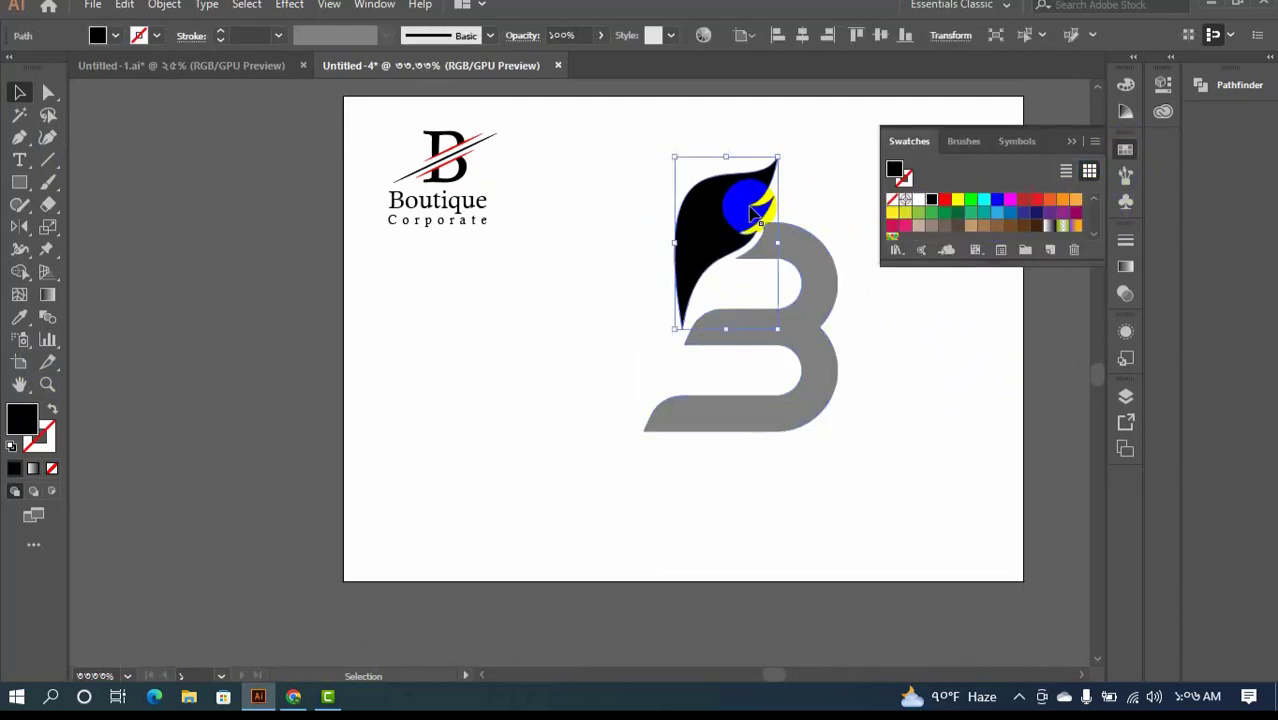
left_click(1126, 269)
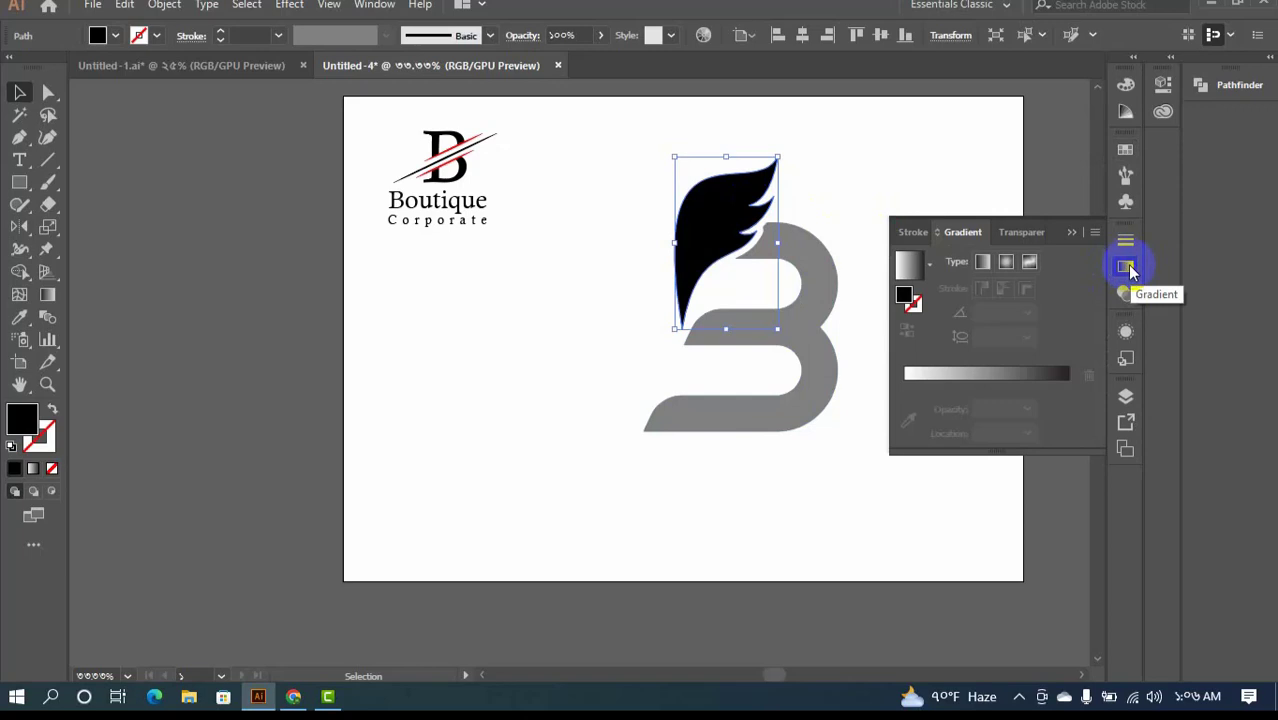
left_click(996, 374)
left_click(972, 400)
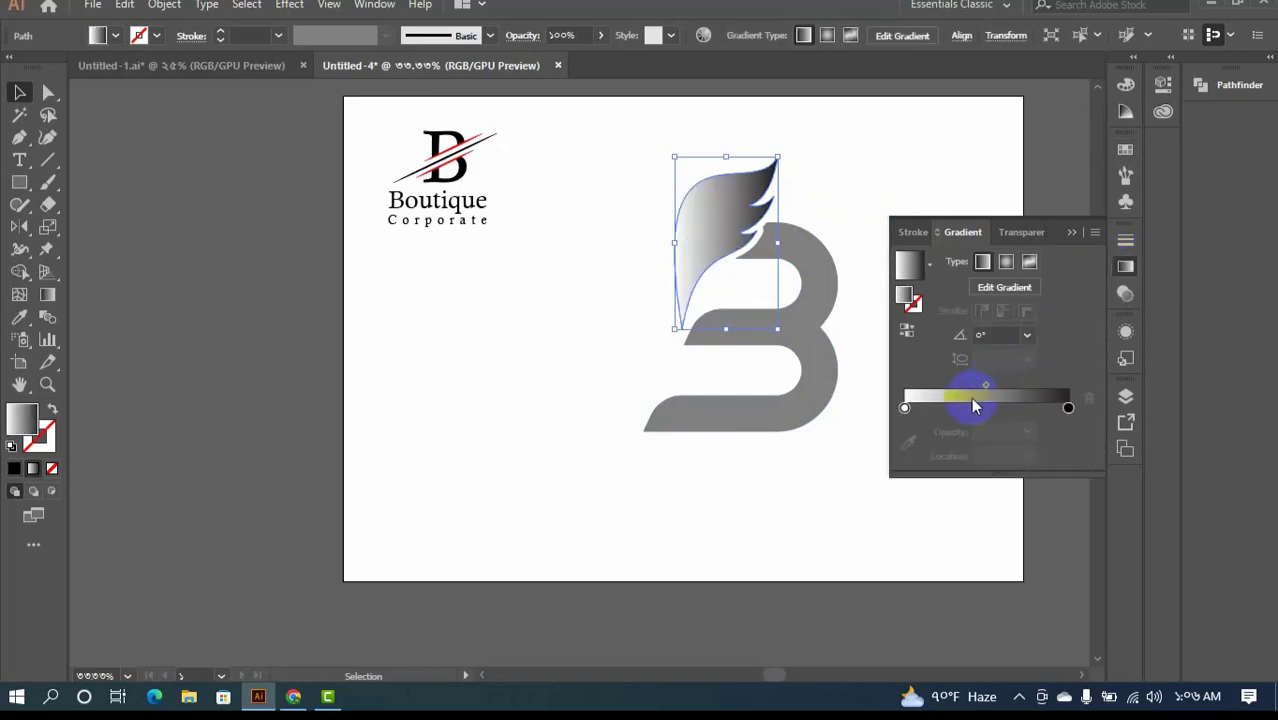
left_click(905, 408)
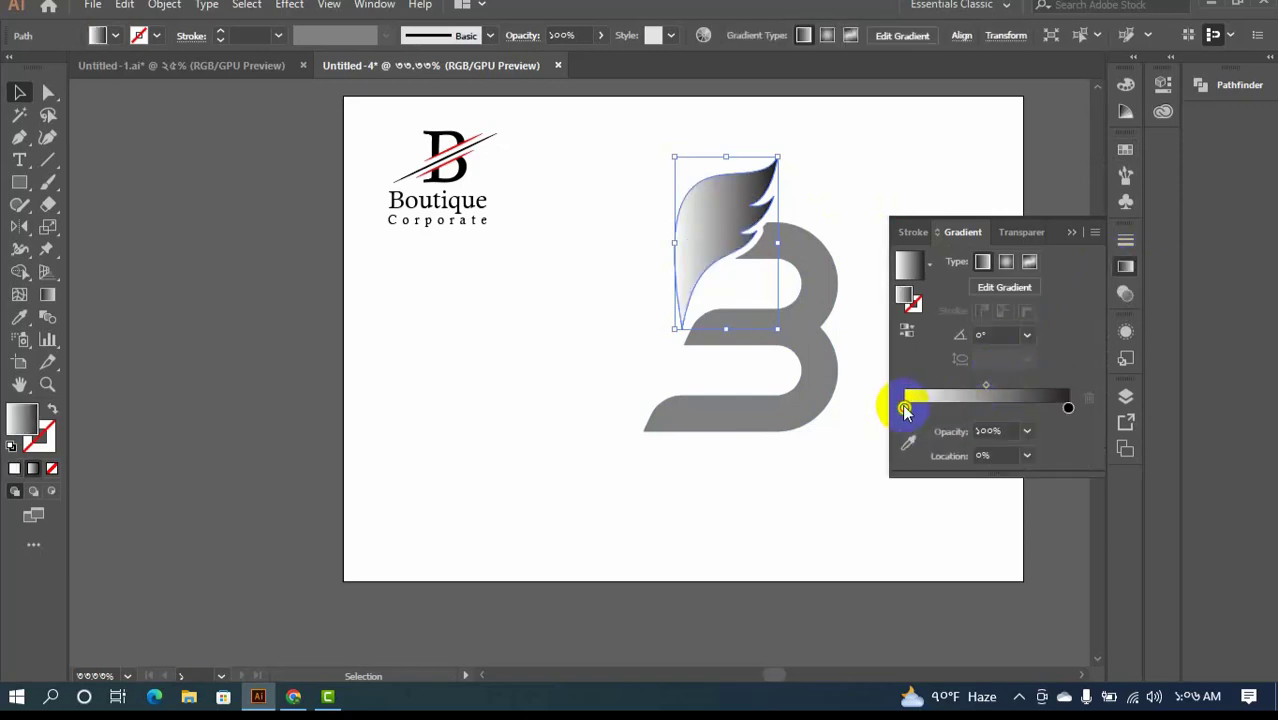
double_click(905, 408)
left_click(879, 469)
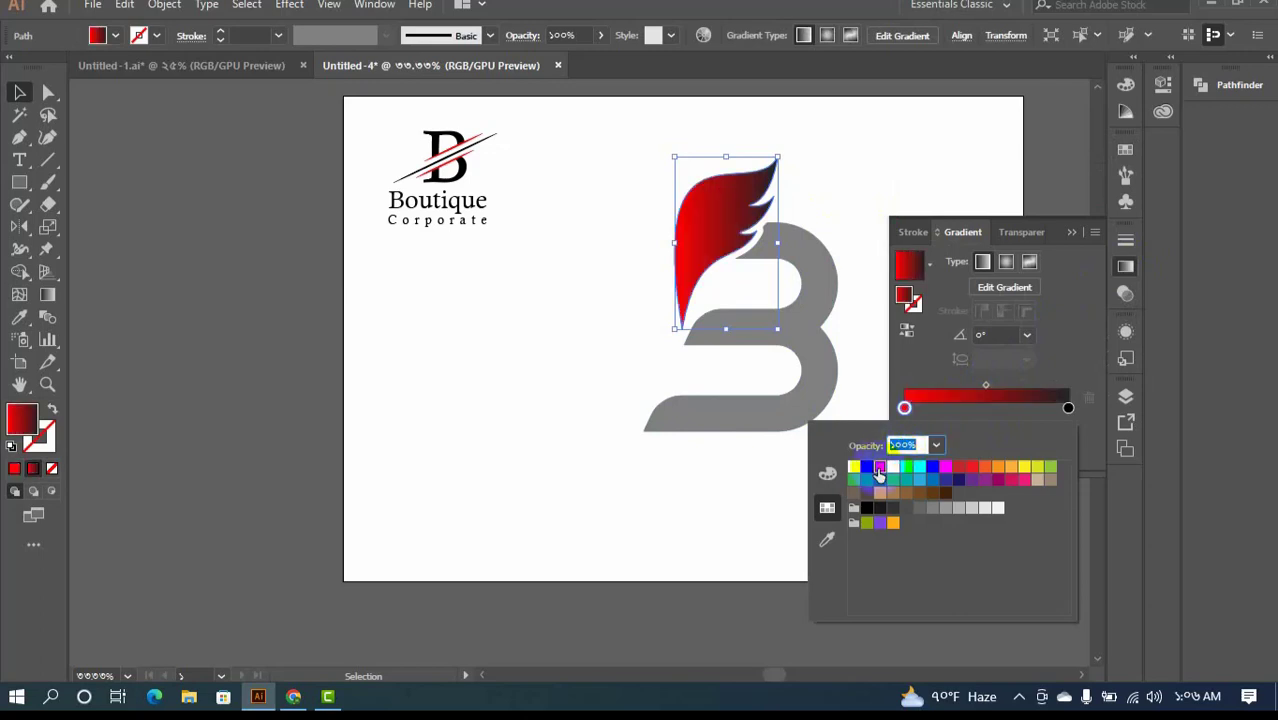
- Set the end color stop of the wing's gradient to the same medium gray as the B
left_click(1068, 408)
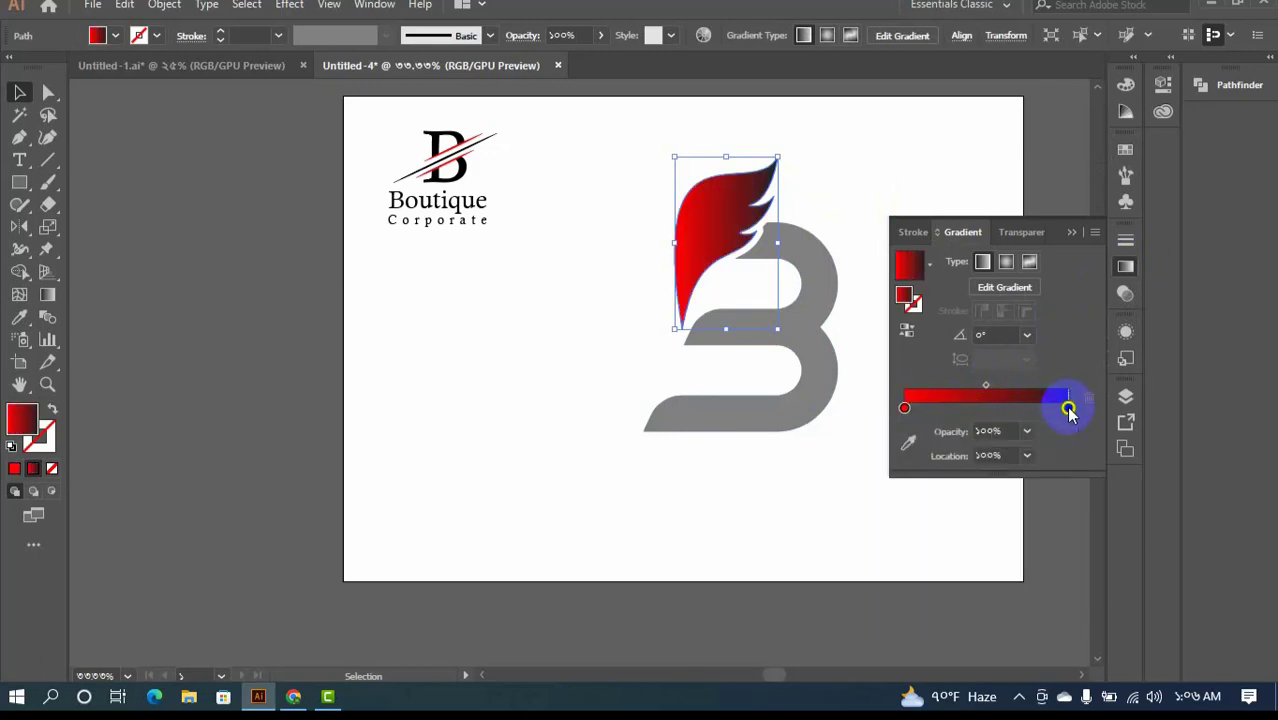
double_click(1068, 408)
left_click(935, 510)
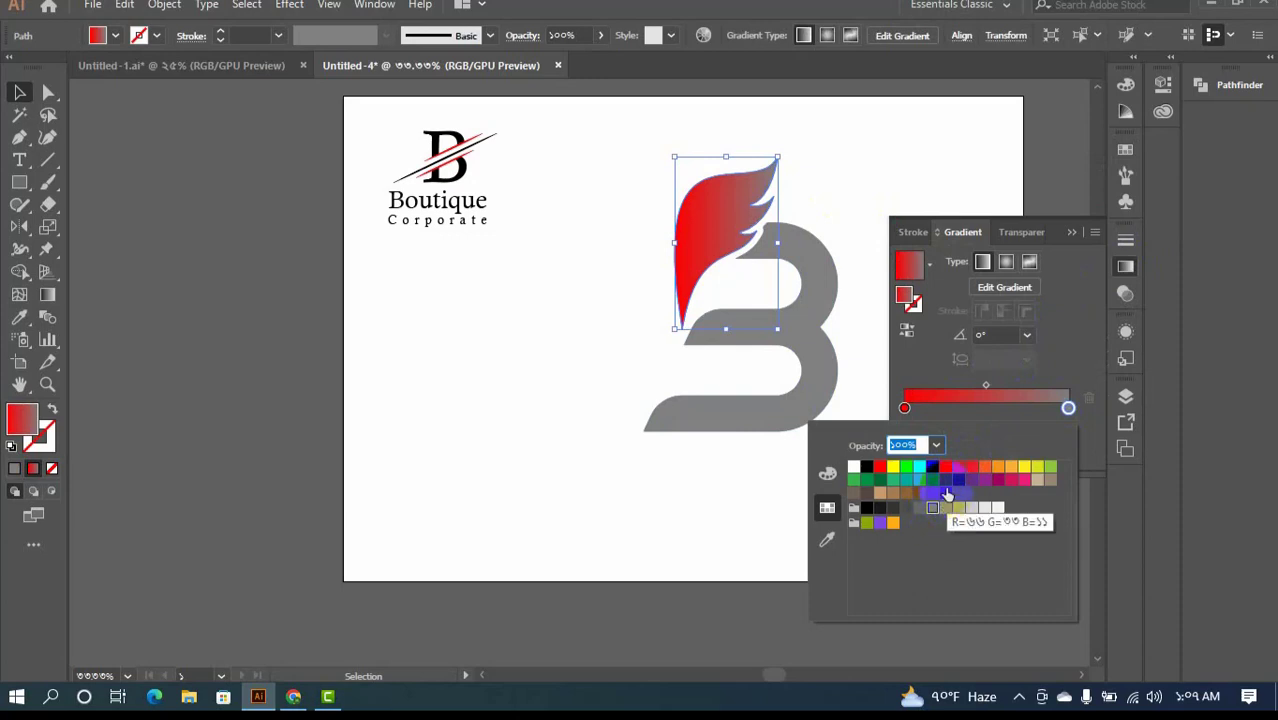
left_click(563, 424)
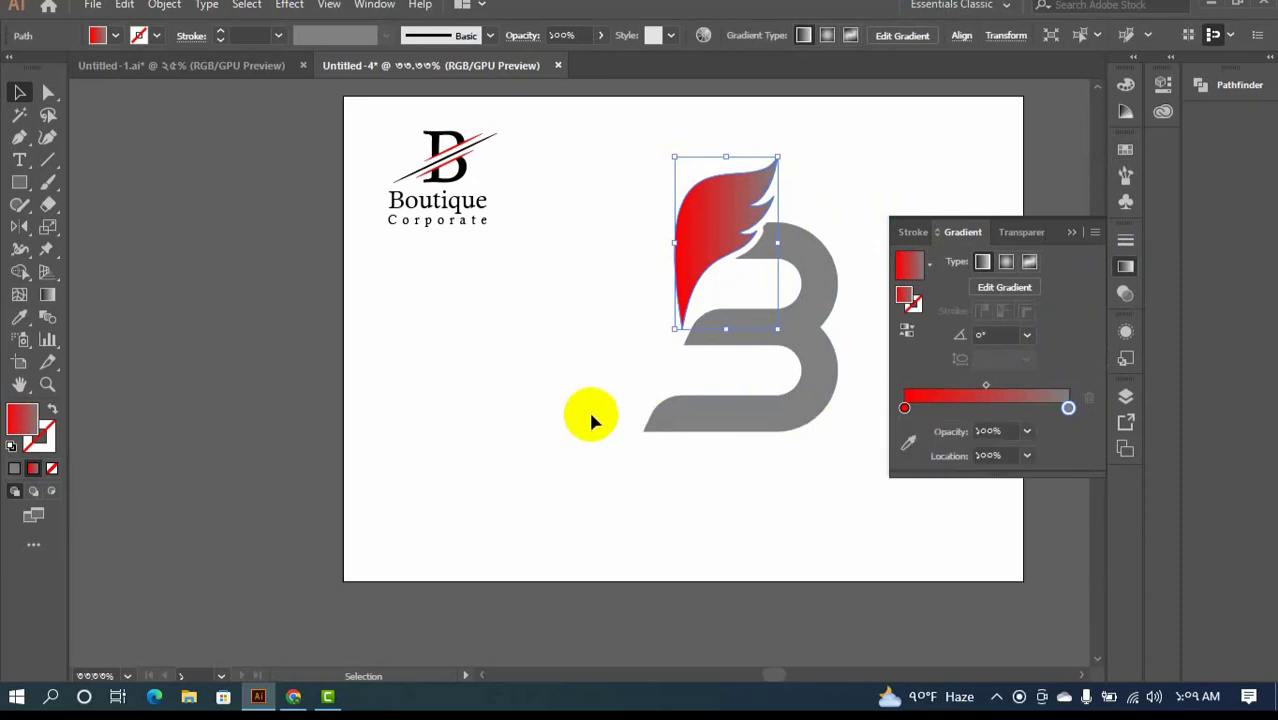
left_click(1071, 233)
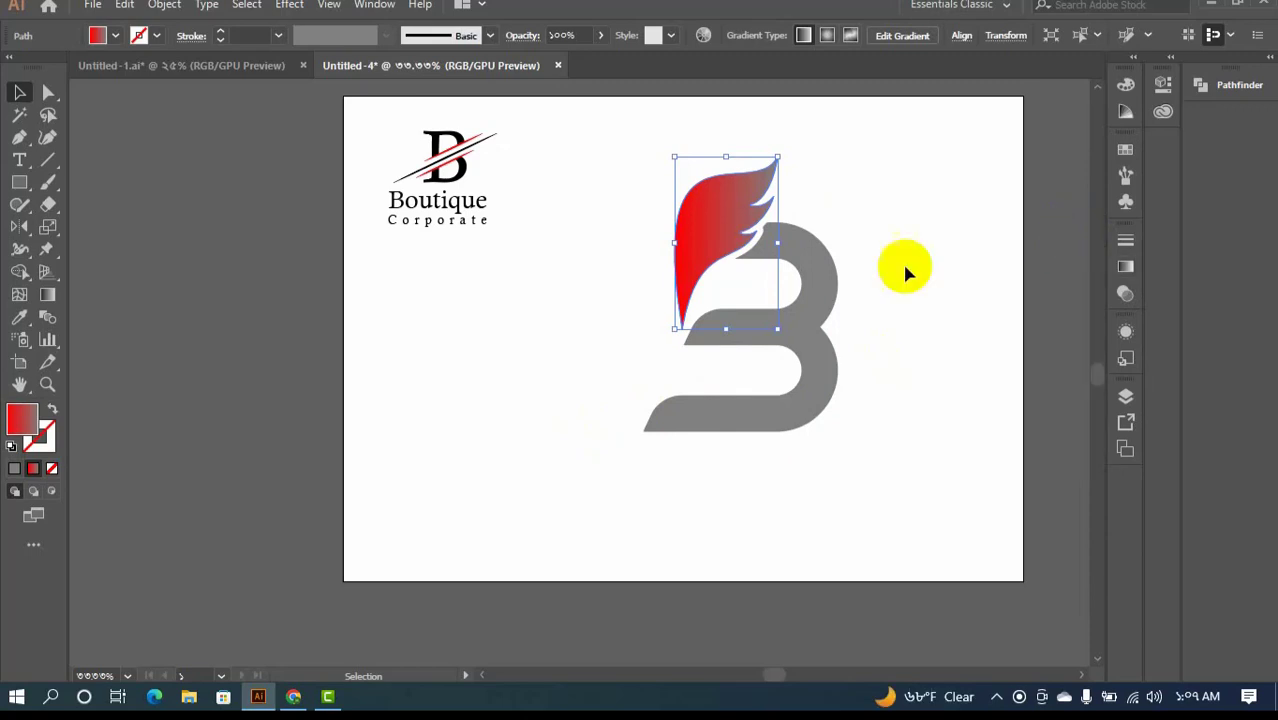
- Redirect the wing's gradient diagonally so red starts beyond the upper feather tip and gray ends at the wing's lower outer side
left_click(48, 296)
left_click_drag(794, 137, 625, 257)
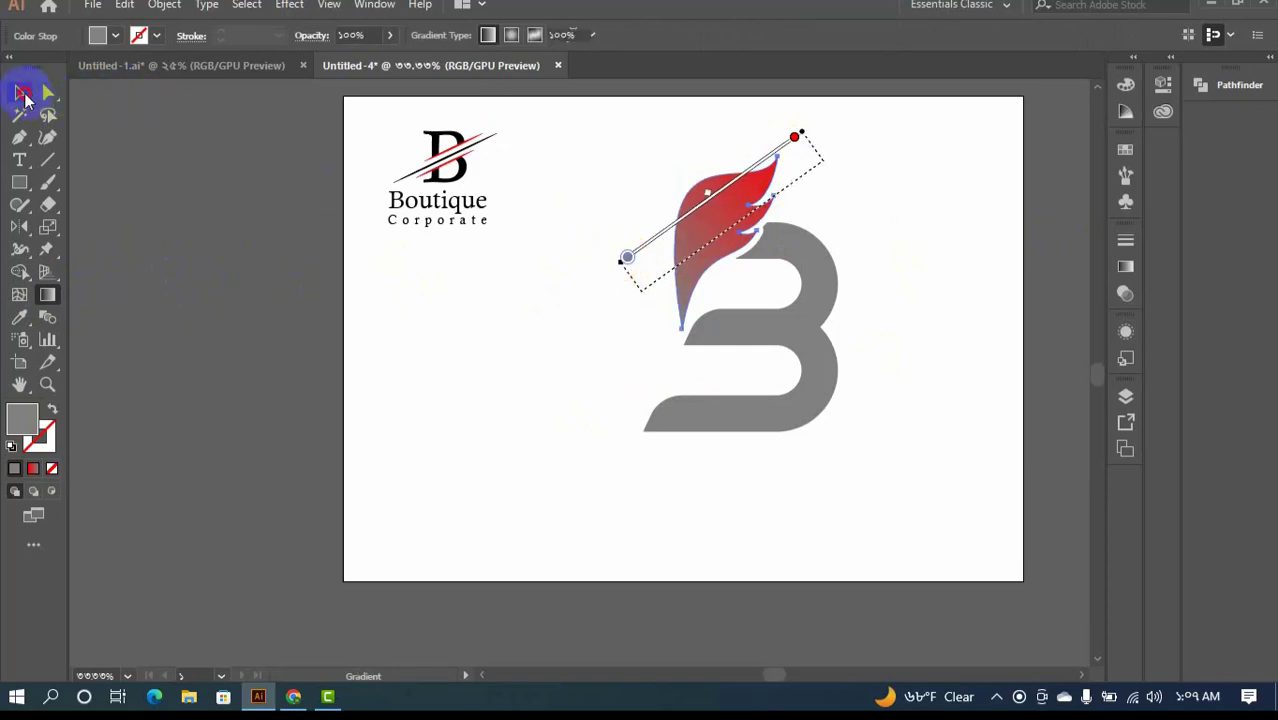
left_click(19, 92)
left_click(350, 264)
- Scale the wing and the B down together proportionally, leaving room for text beneath the logo
left_click_drag(597, 180, 782, 380)
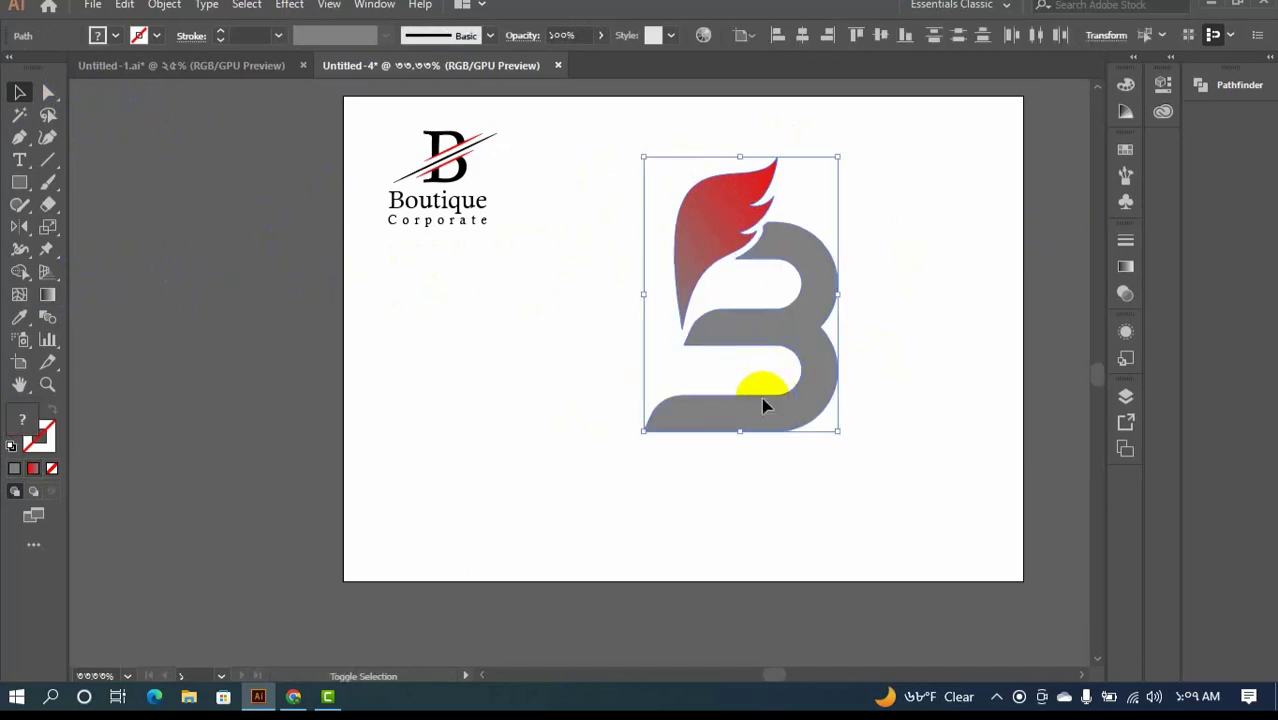
left_click_drag(737, 432, 746, 368)
left_click(742, 416)
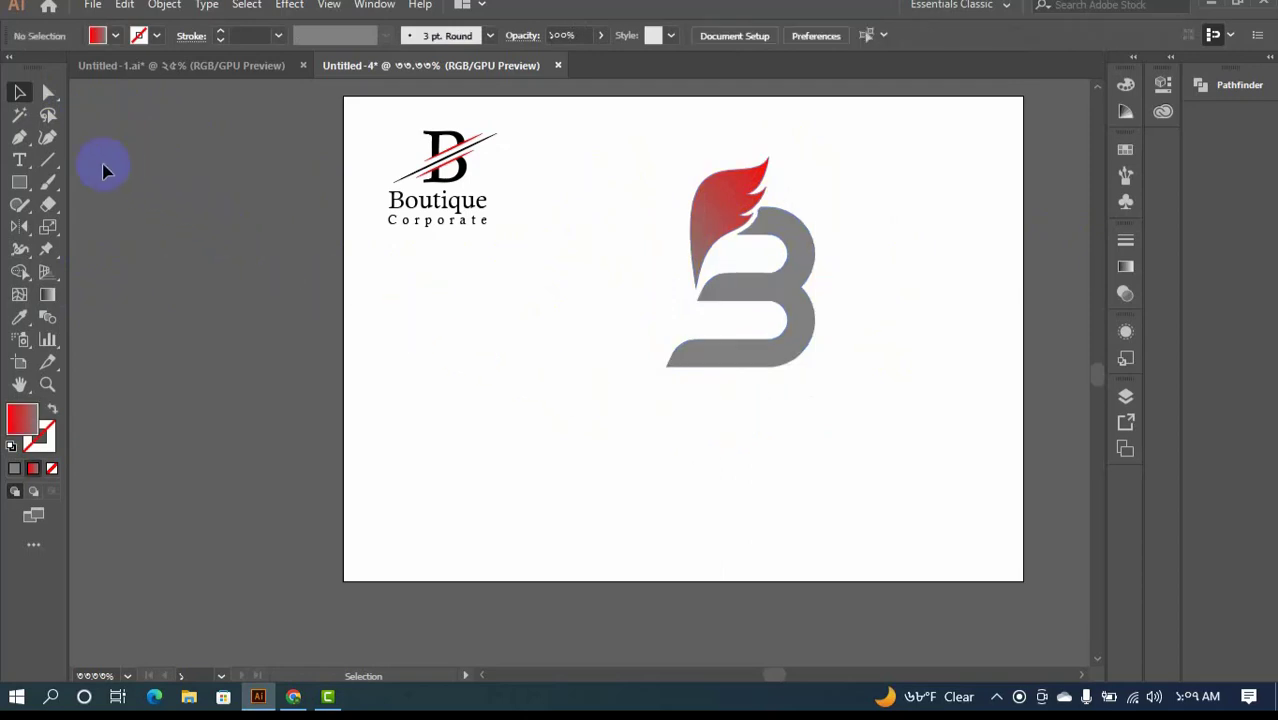
- Add the text "Business" in Calisto MT just below the B logo
left_click(21, 160)
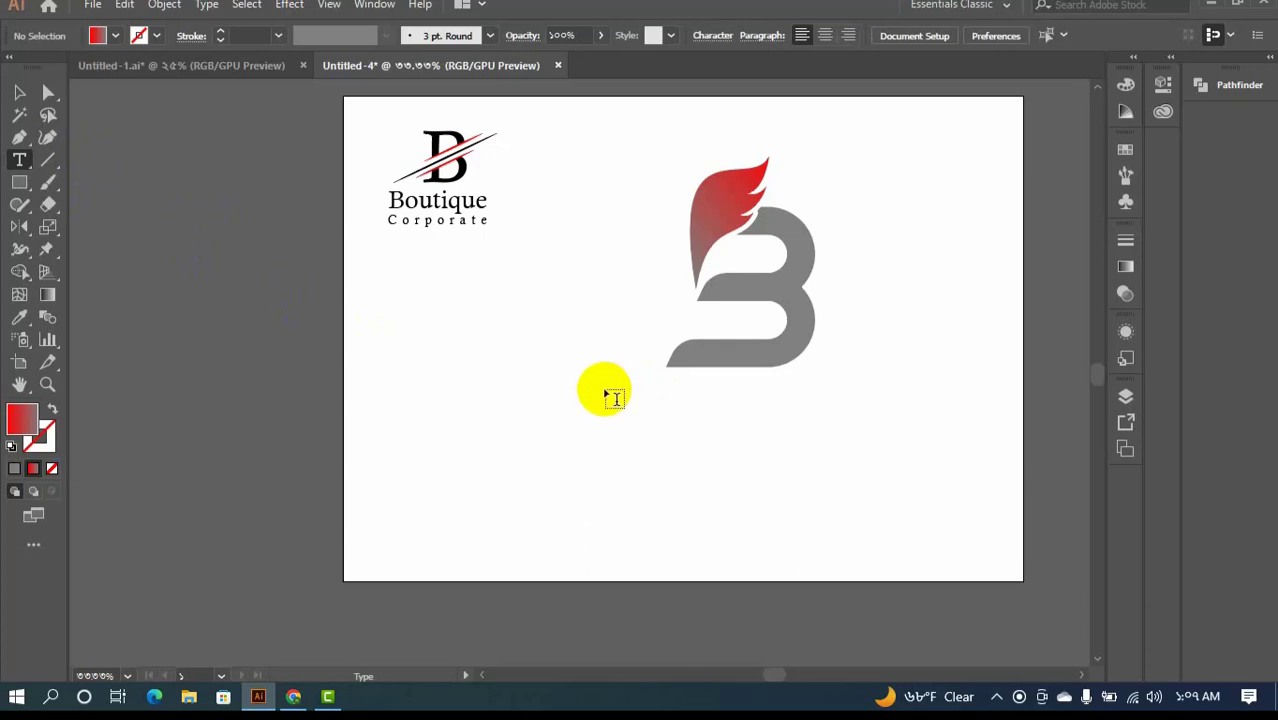
left_click(606, 393)
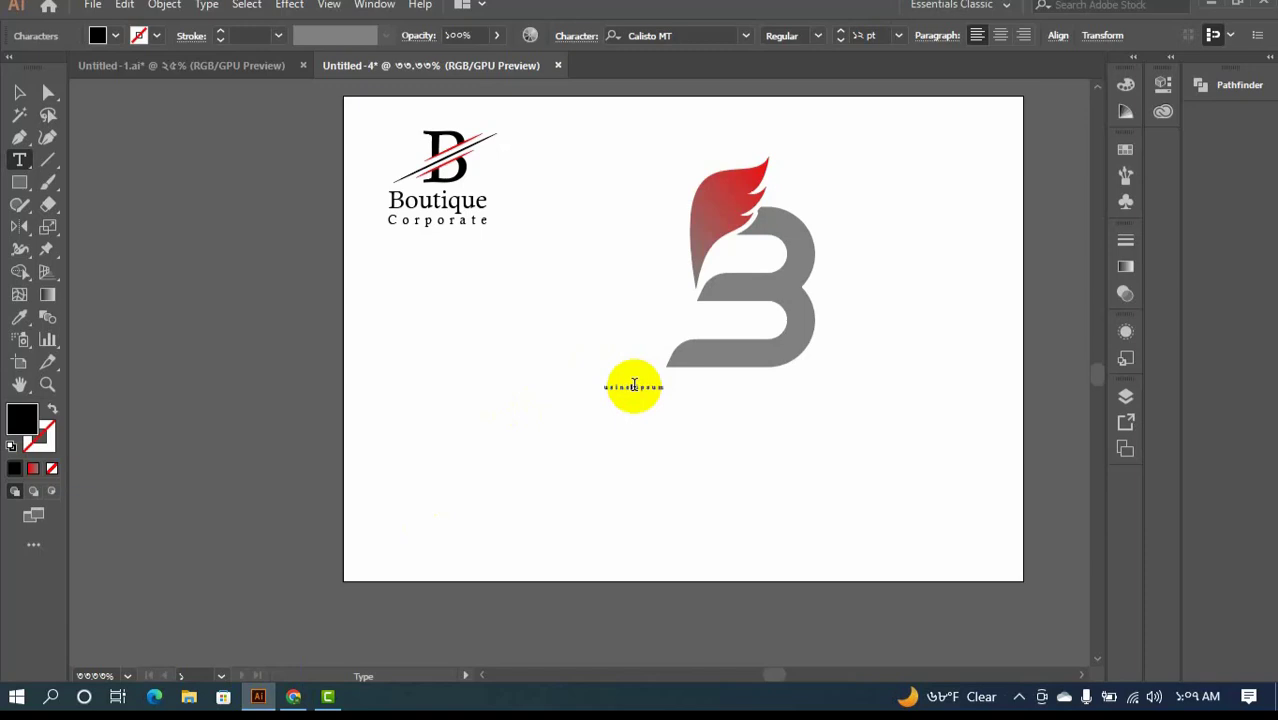
double_click(635, 390)
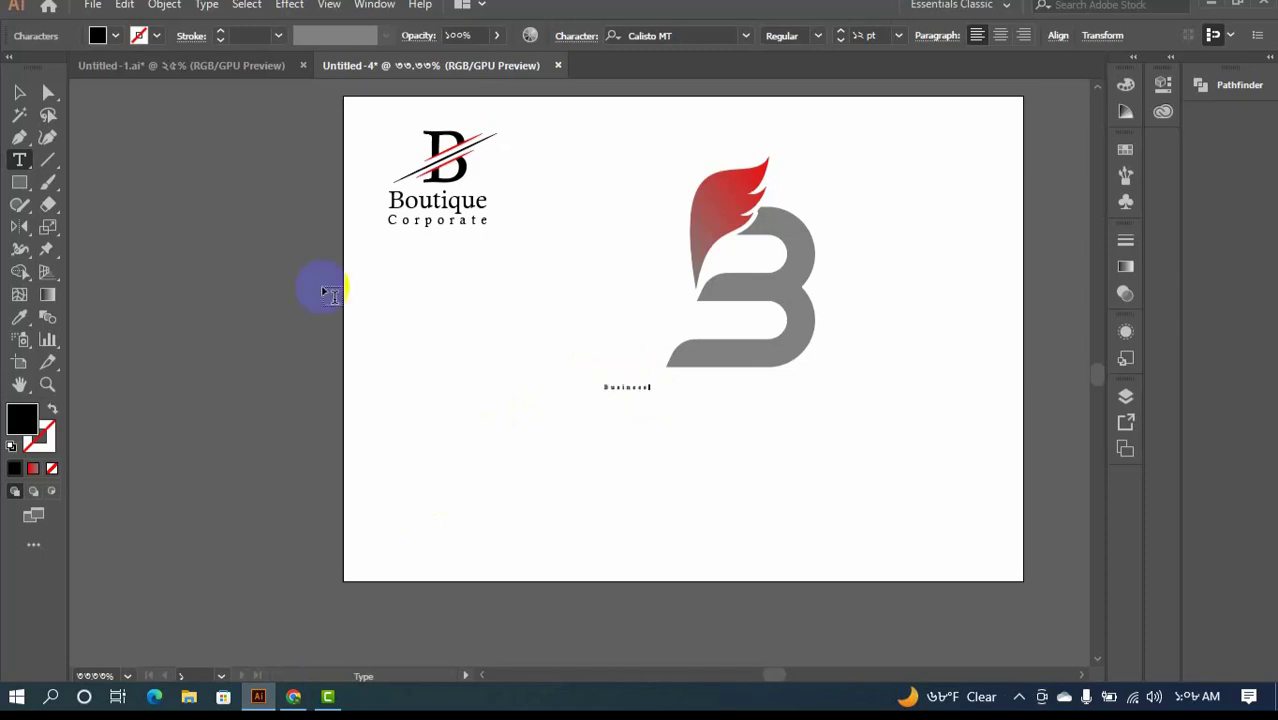
left_click(21, 94)
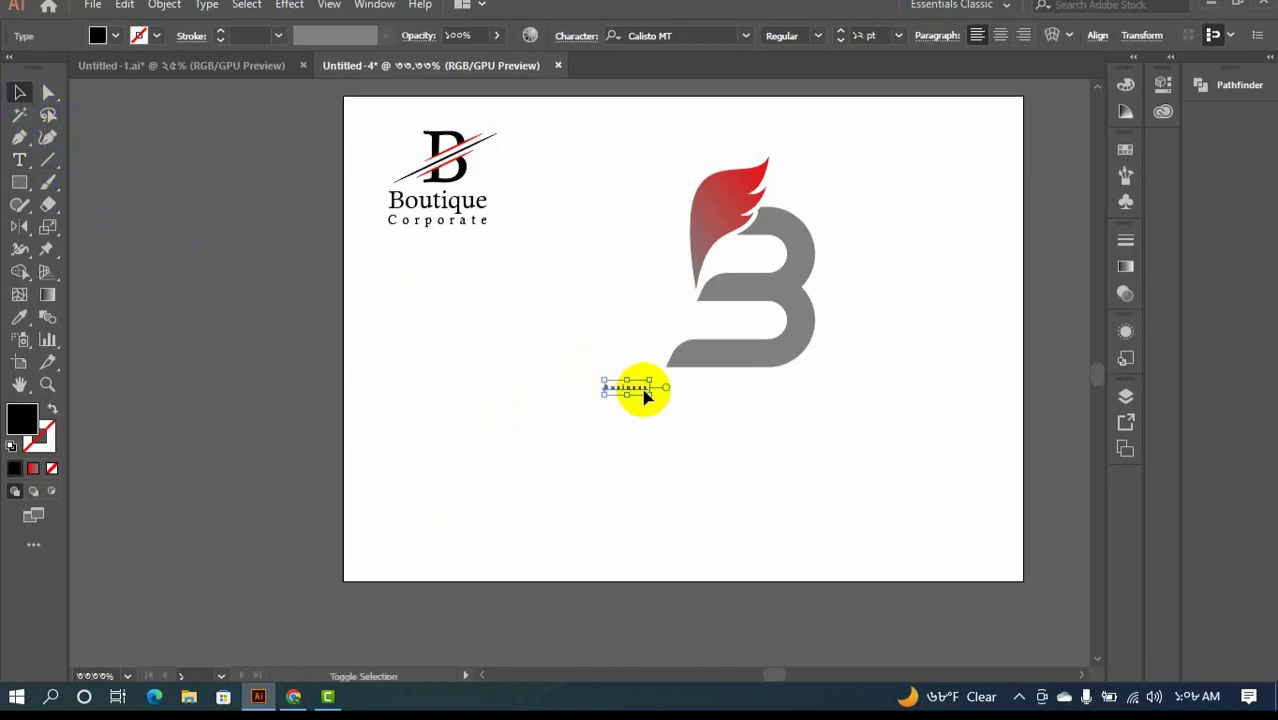
- Set the tracking of "Business" to 0 and enlarge the word until it is wider than the B above it
left_click_drag(650, 395, 849, 402)
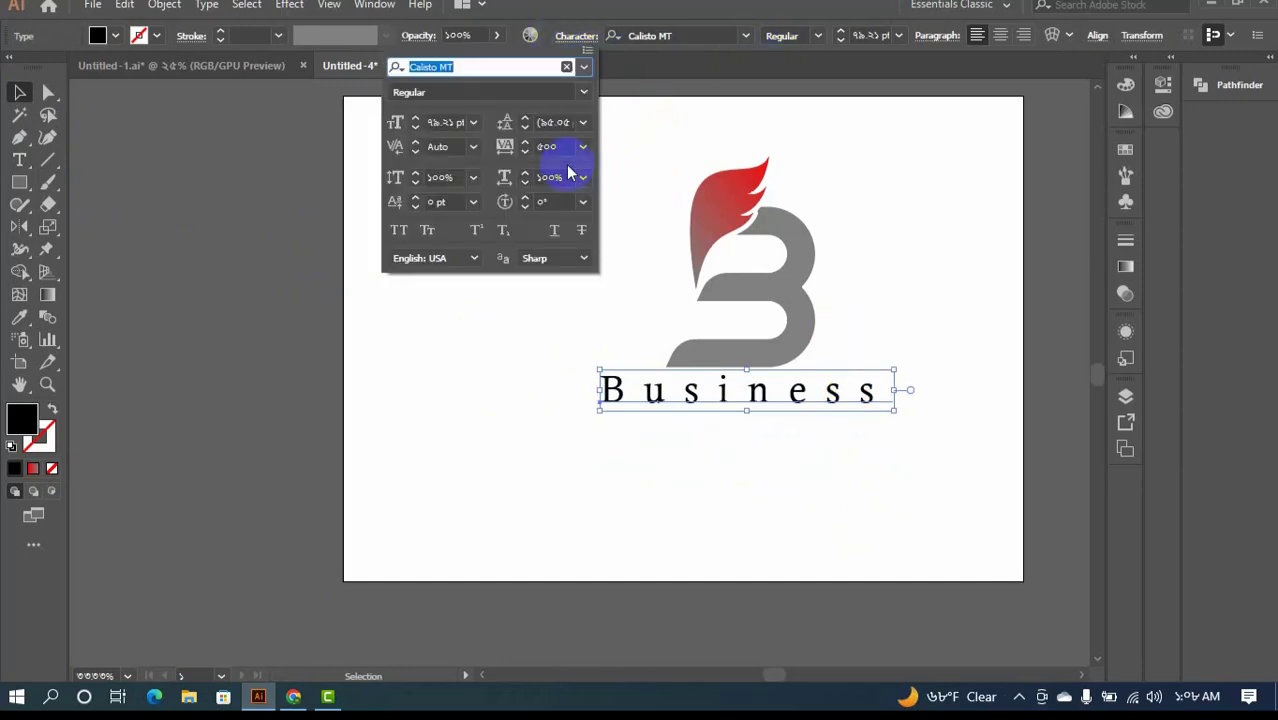
left_click(545, 150)
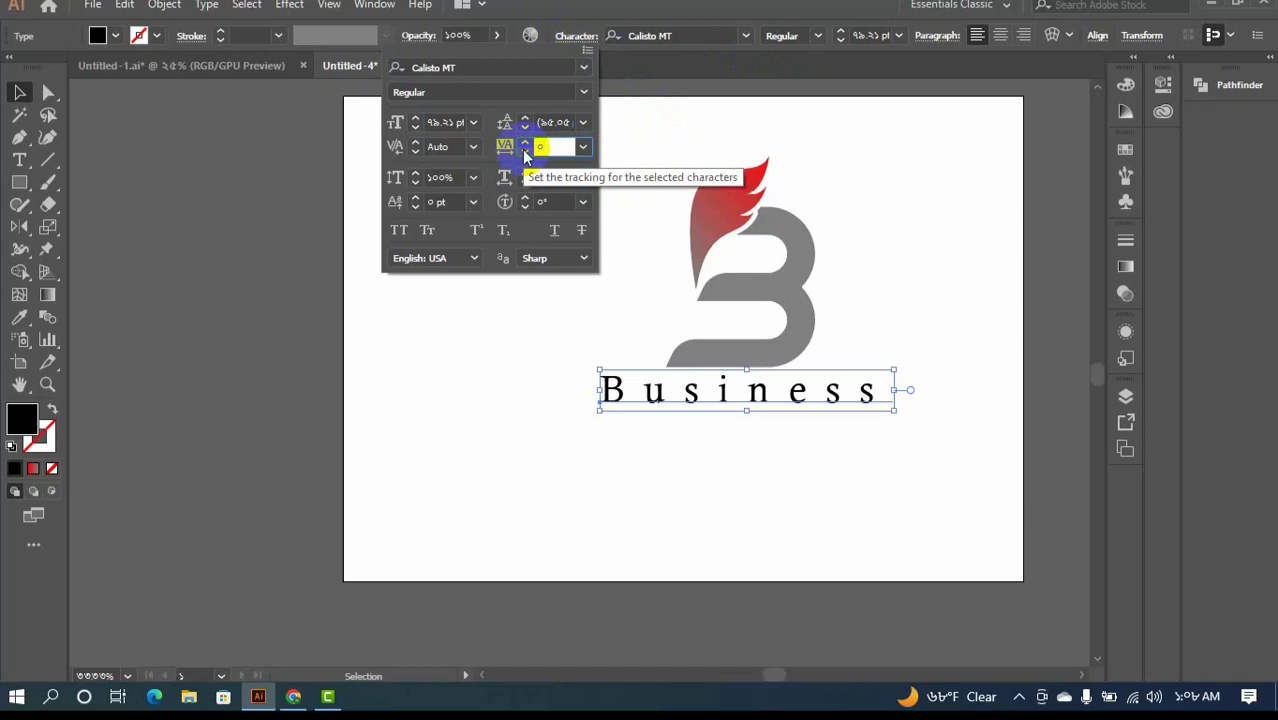
key("Return")
left_click_drag(741, 390, 822, 400)
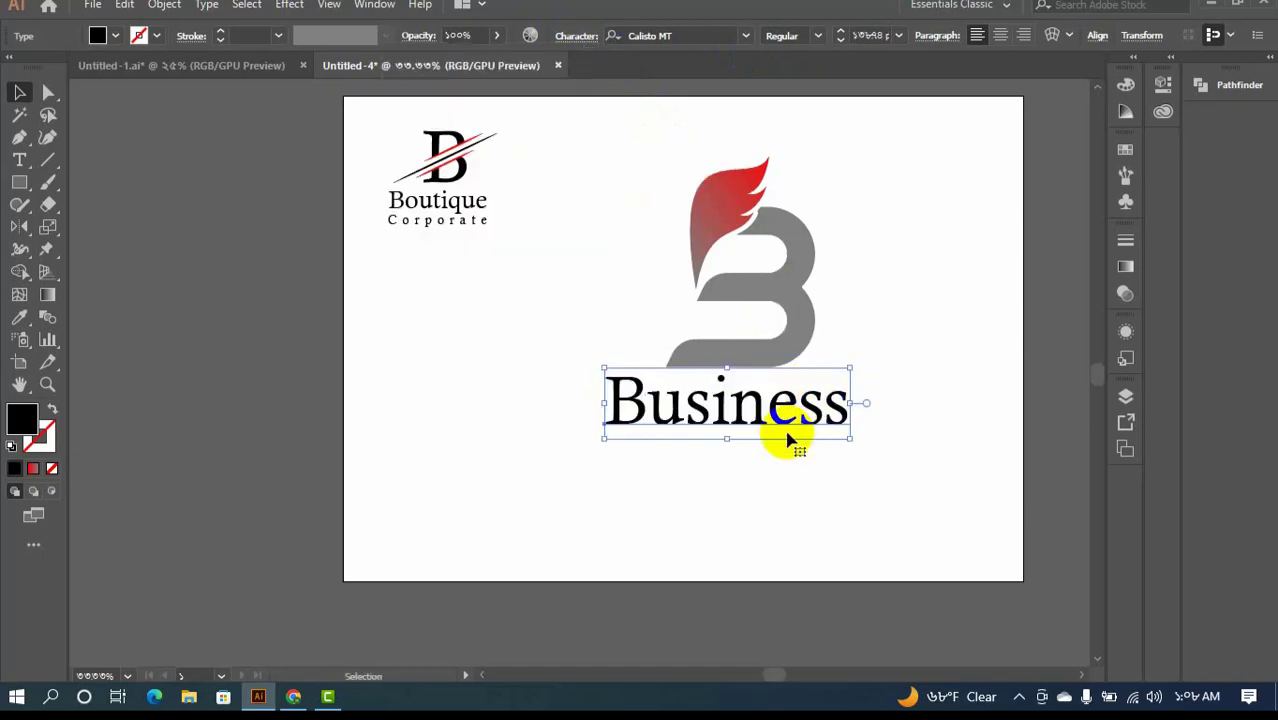
left_click(745, 457)
- Duplicate "Business" directly below itself and change the copy's text to "Premium Quality"
left_click_drag(719, 406, 733, 476)
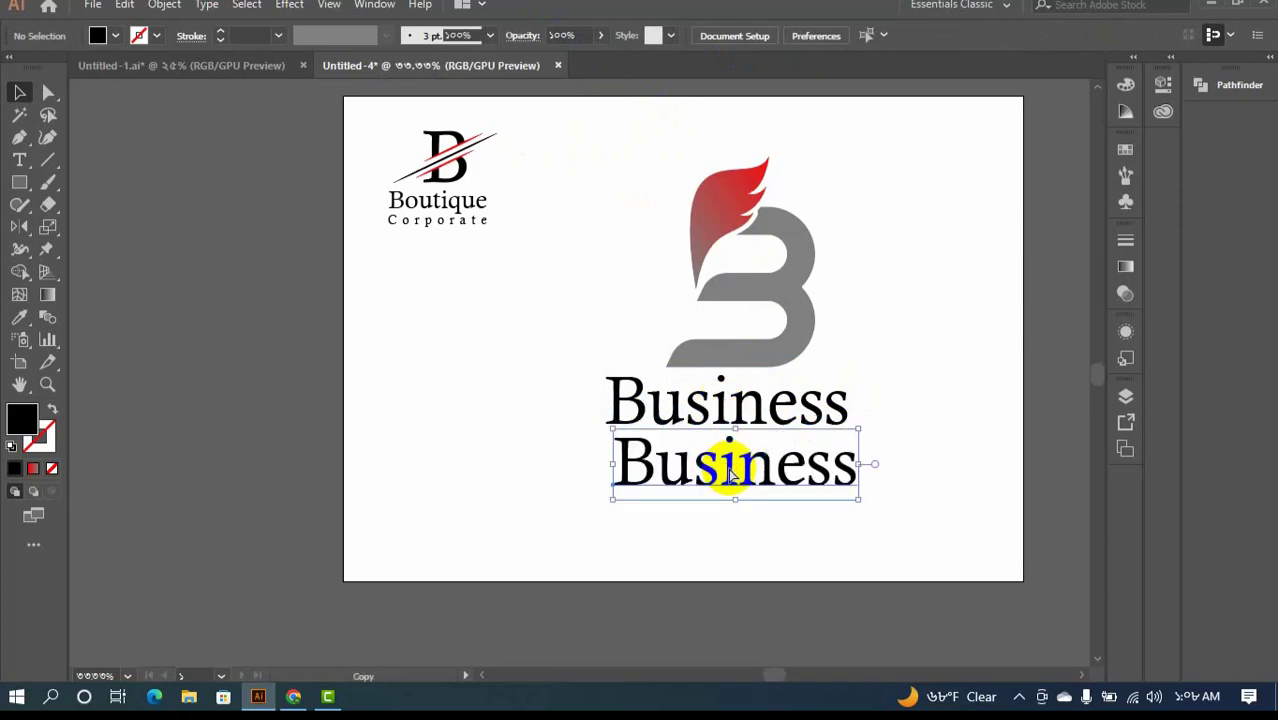
double_click(733, 476)
key("ctrl+a")
type("Pre")
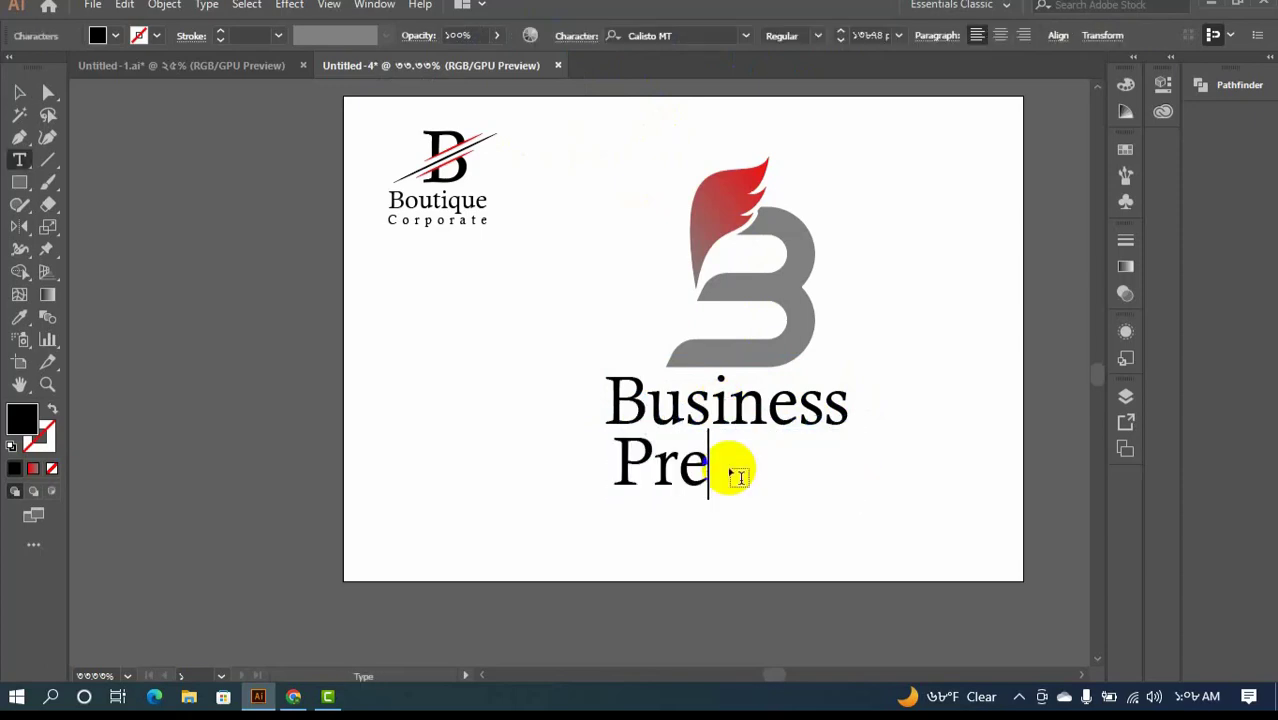
type("mium Quality")
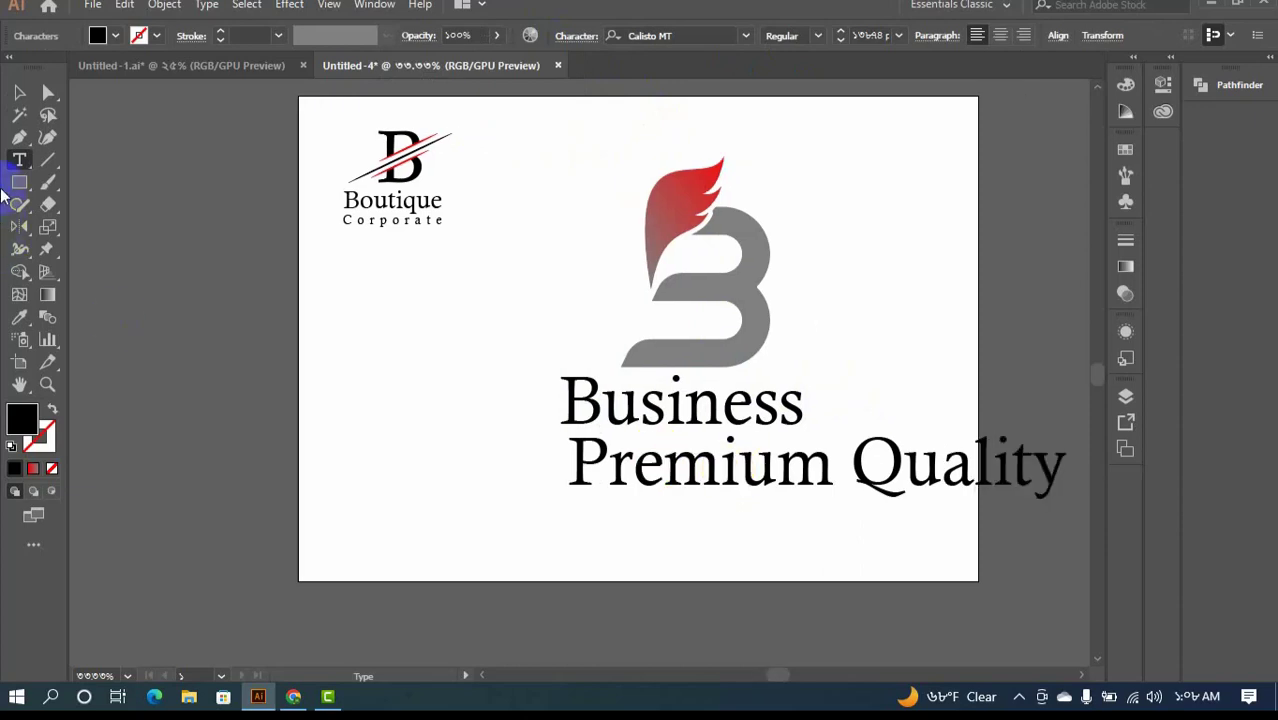
- Scale "Premium Quality" down to a small tagline and center it beneath "Business"
left_click(20, 92)
left_click_drag(1068, 465, 746, 452)
left_click(719, 508)
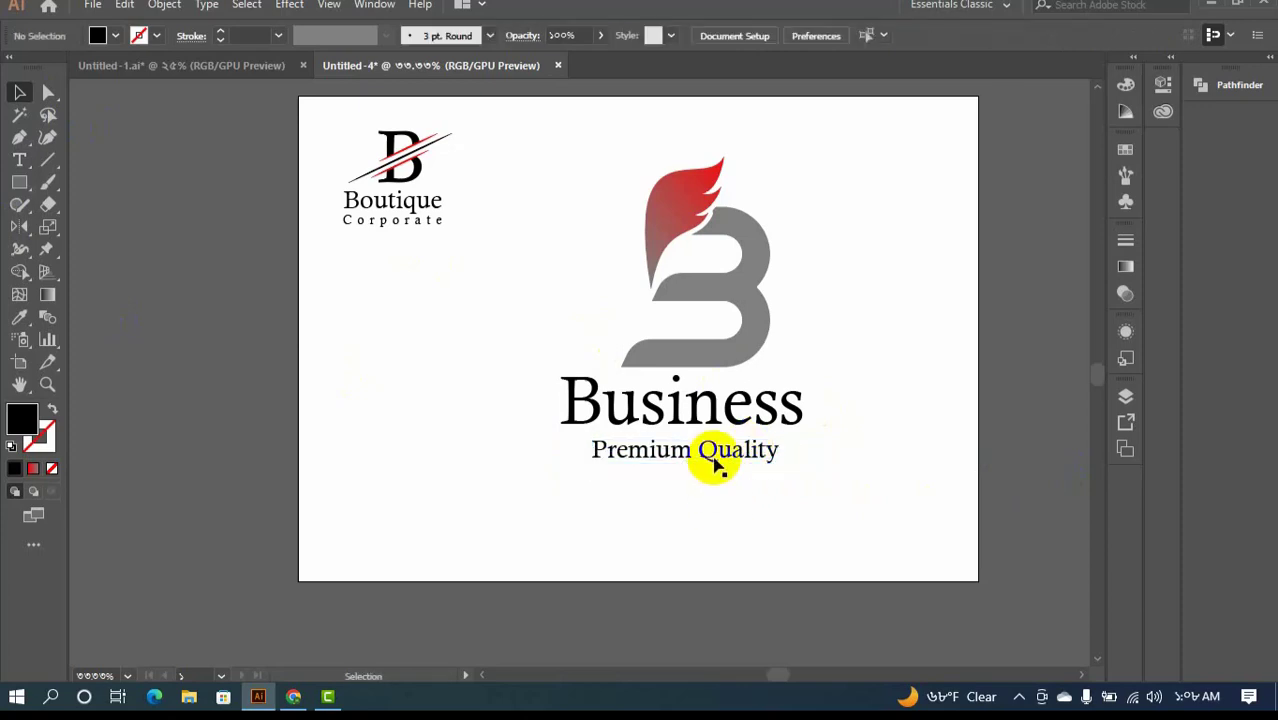
- Color "Business" red and the "Premium Quality" tagline the same medium gray as the B
left_click(722, 414)
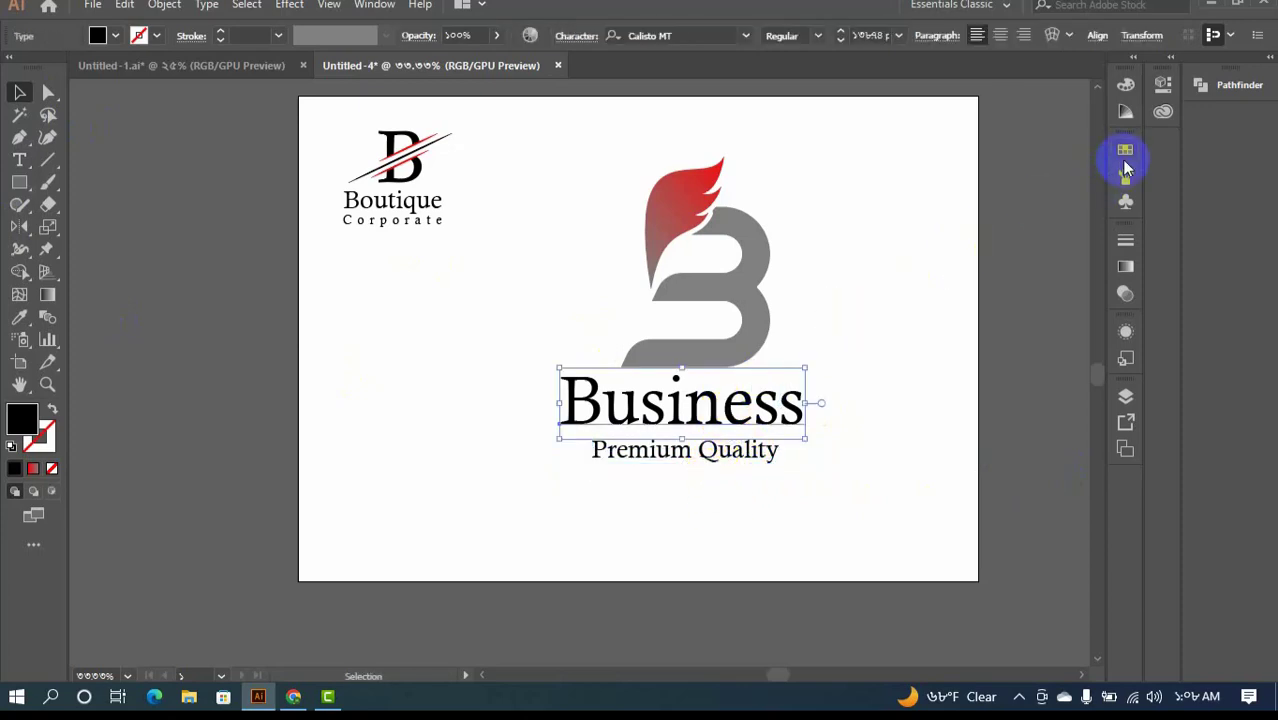
left_click(1125, 152)
left_click(948, 200)
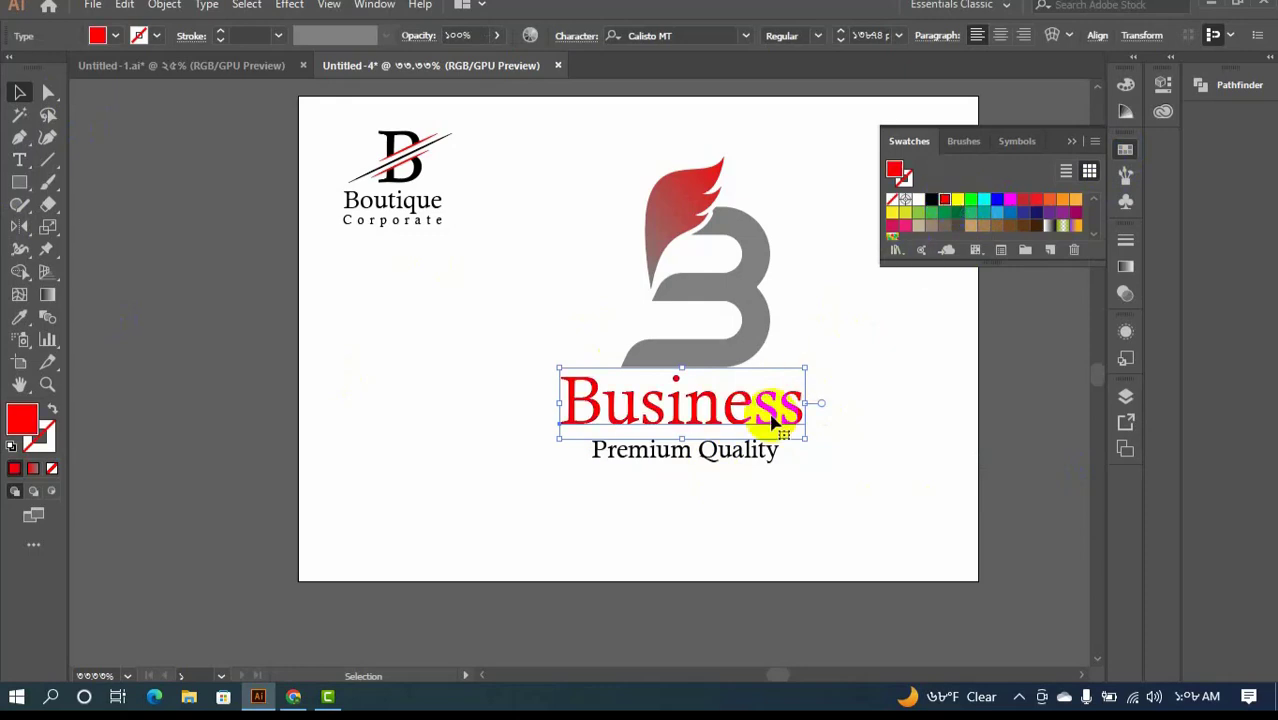
left_click(733, 449)
scroll(975, 222, "down", 2)
left_click(971, 216)
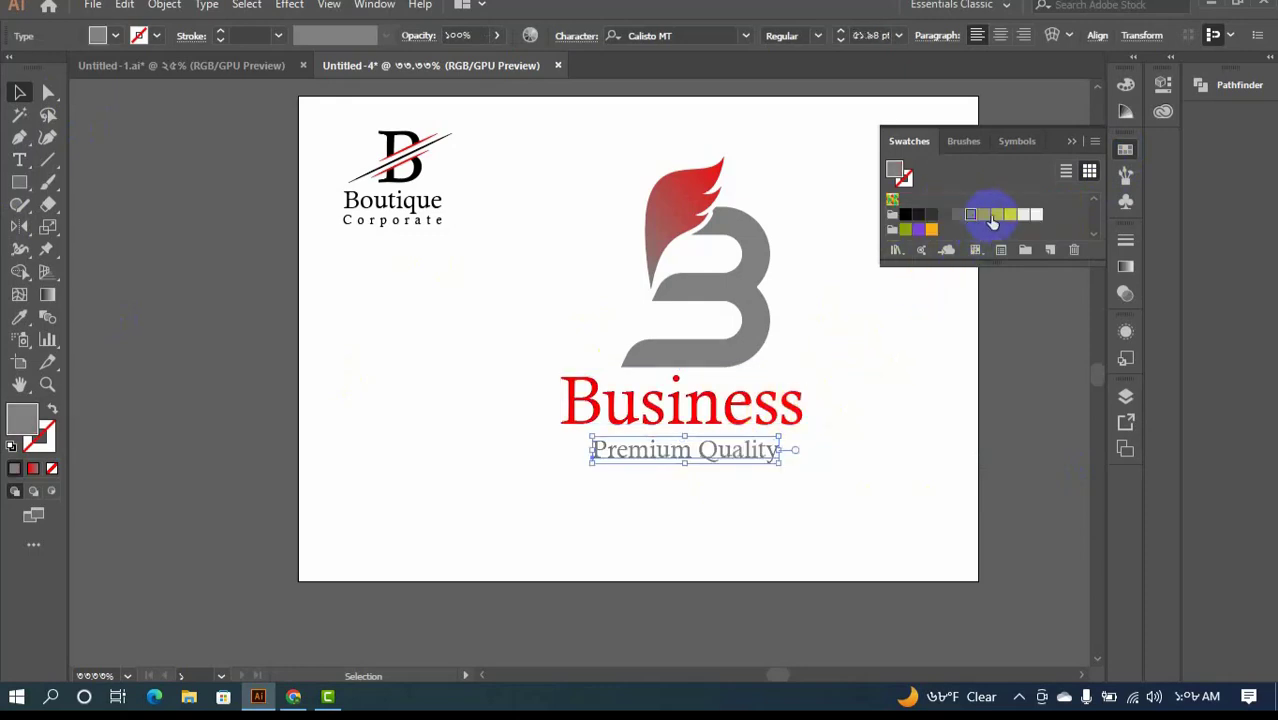
- Recolor the "Premium Quality" tagline with a slightly darker gray swatch
left_click(986, 217)
left_click(955, 216)
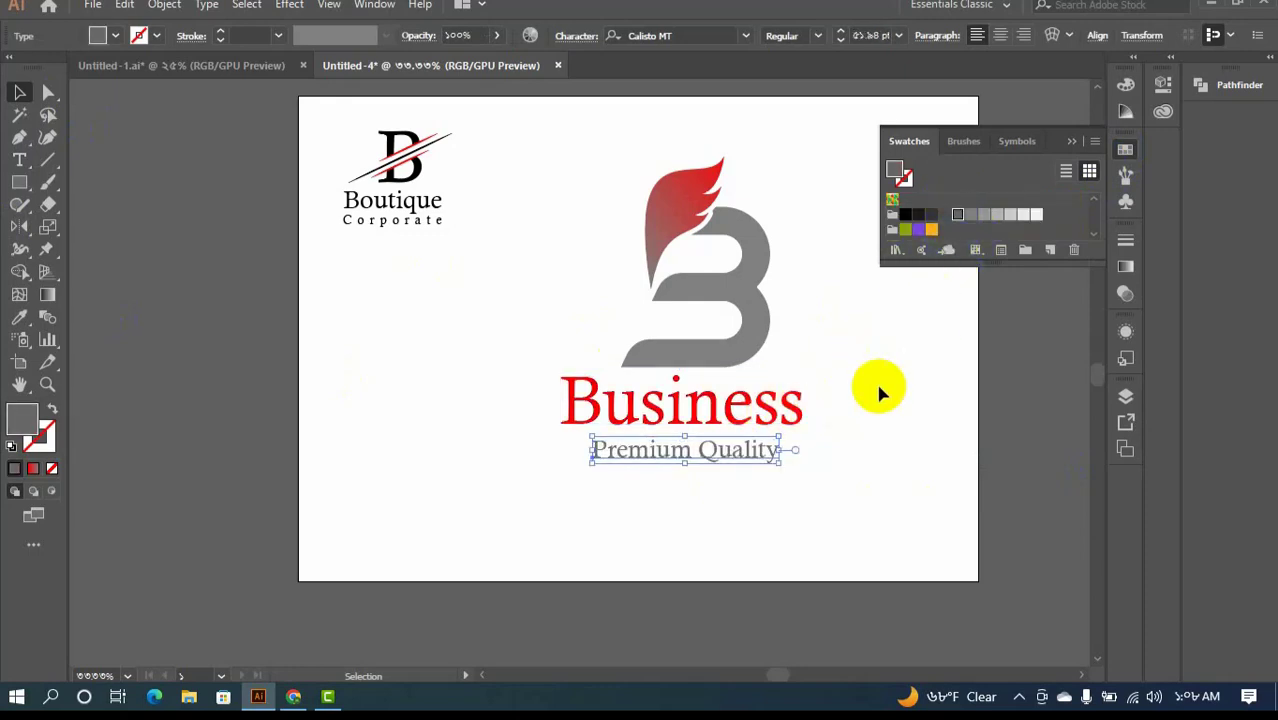
left_click(880, 398)
left_click_drag(608, 125, 713, 350)
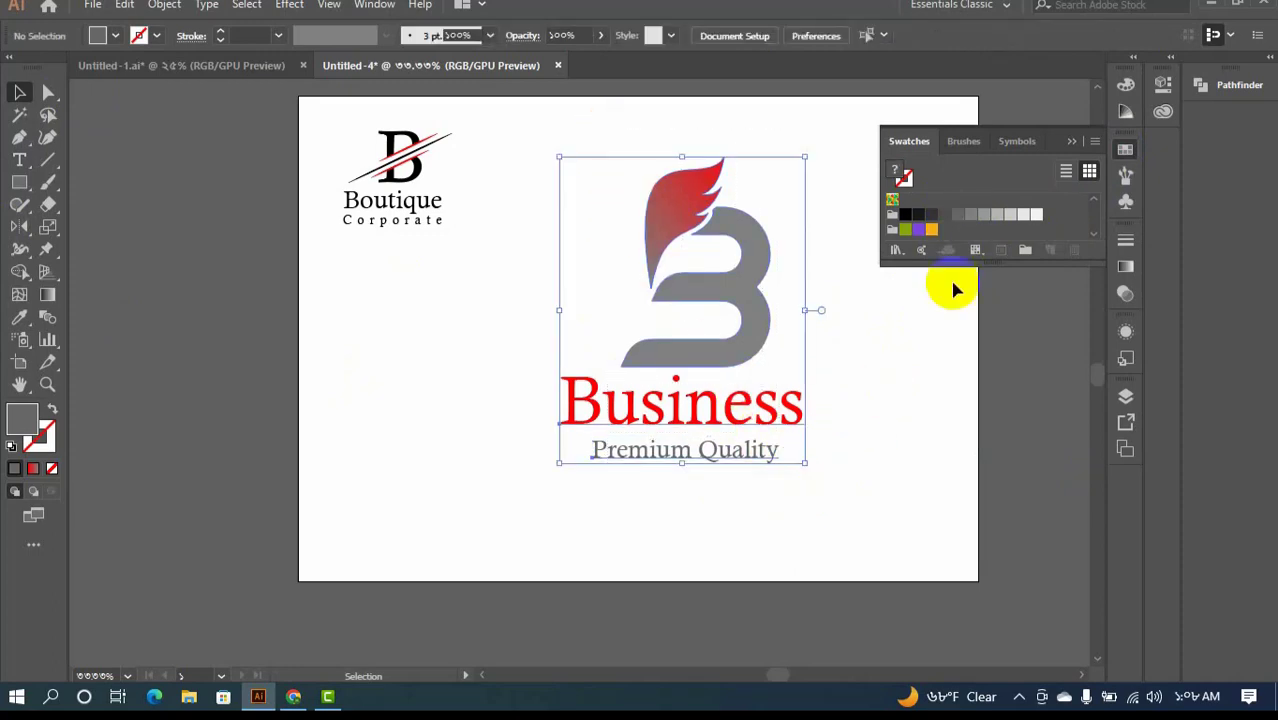
left_click(1071, 141)
left_click(968, 316)
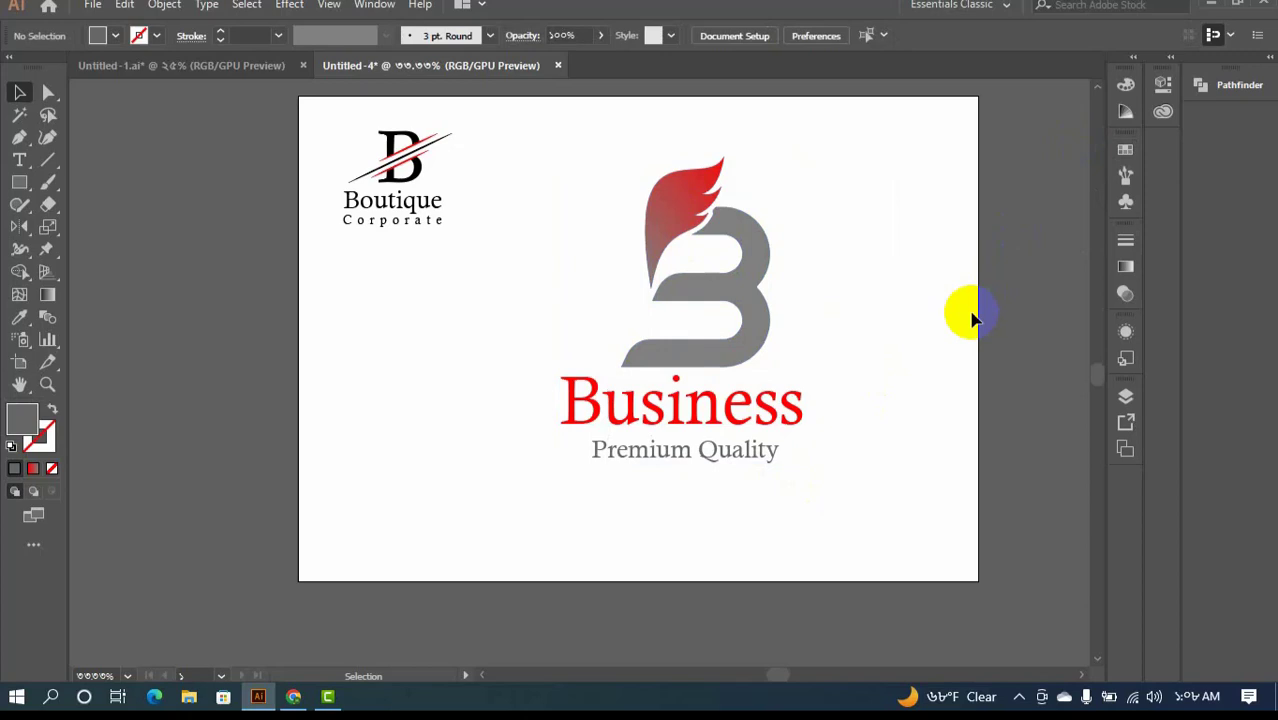
- Scale the whole "Business" logo down, place it beside the "Boutique Corporate" logo, and group its parts
left_click_drag(585, 148, 766, 482)
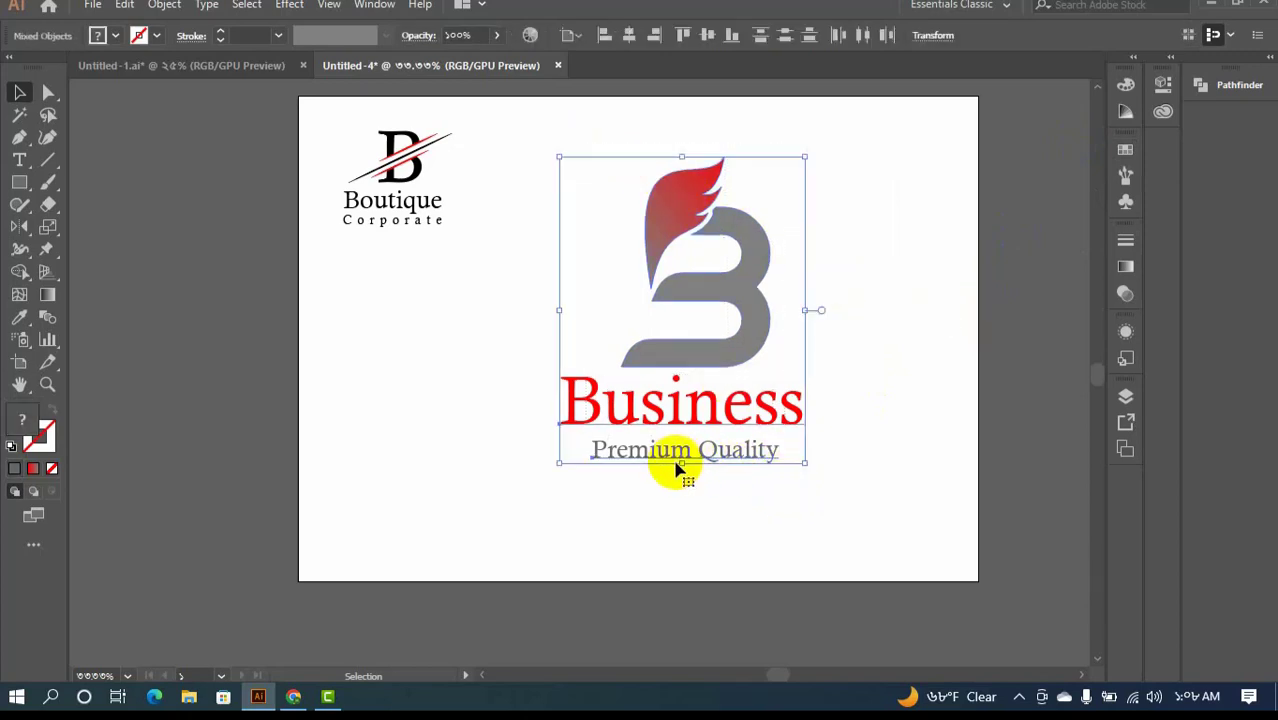
left_click_drag(676, 468, 710, 276)
left_click_drag(704, 229, 558, 178)
right_click(563, 179)
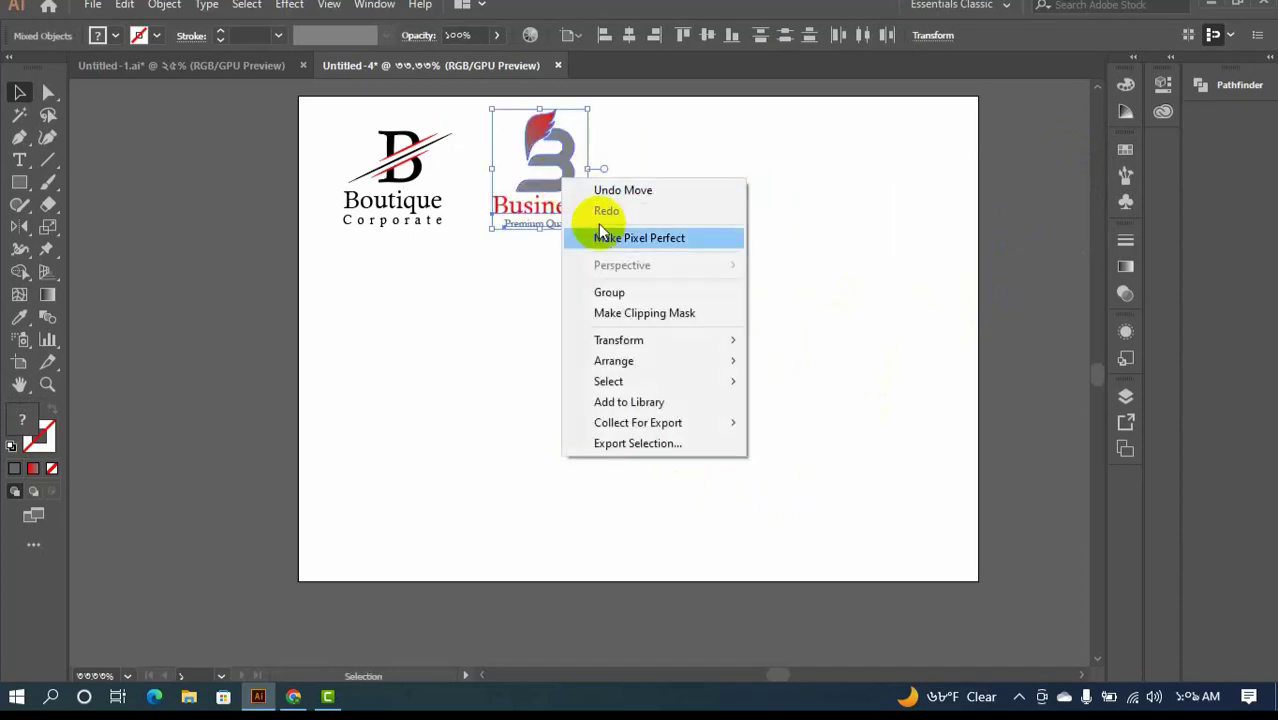
left_click(633, 291)
left_click(633, 316)
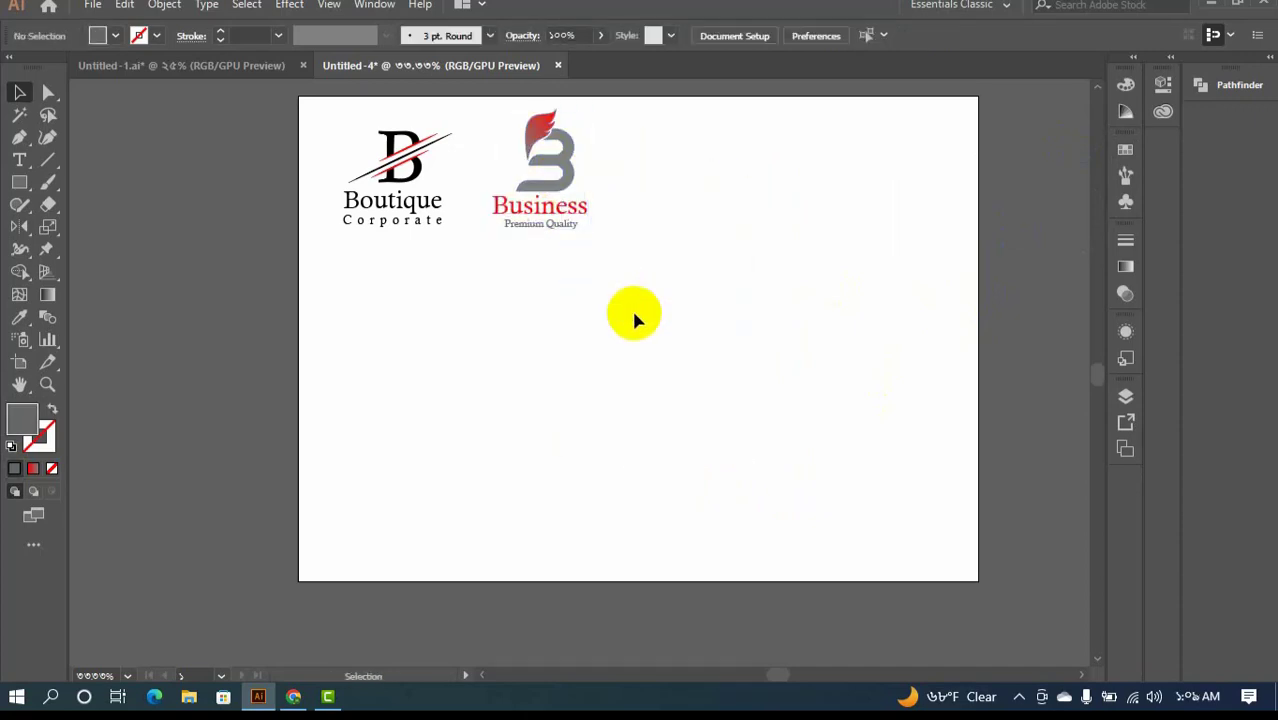
- Draw a gray square below the two logos and fully round every corner except the upper-left one, forming a teardrop
left_click_drag(741, 385, 700, 395)
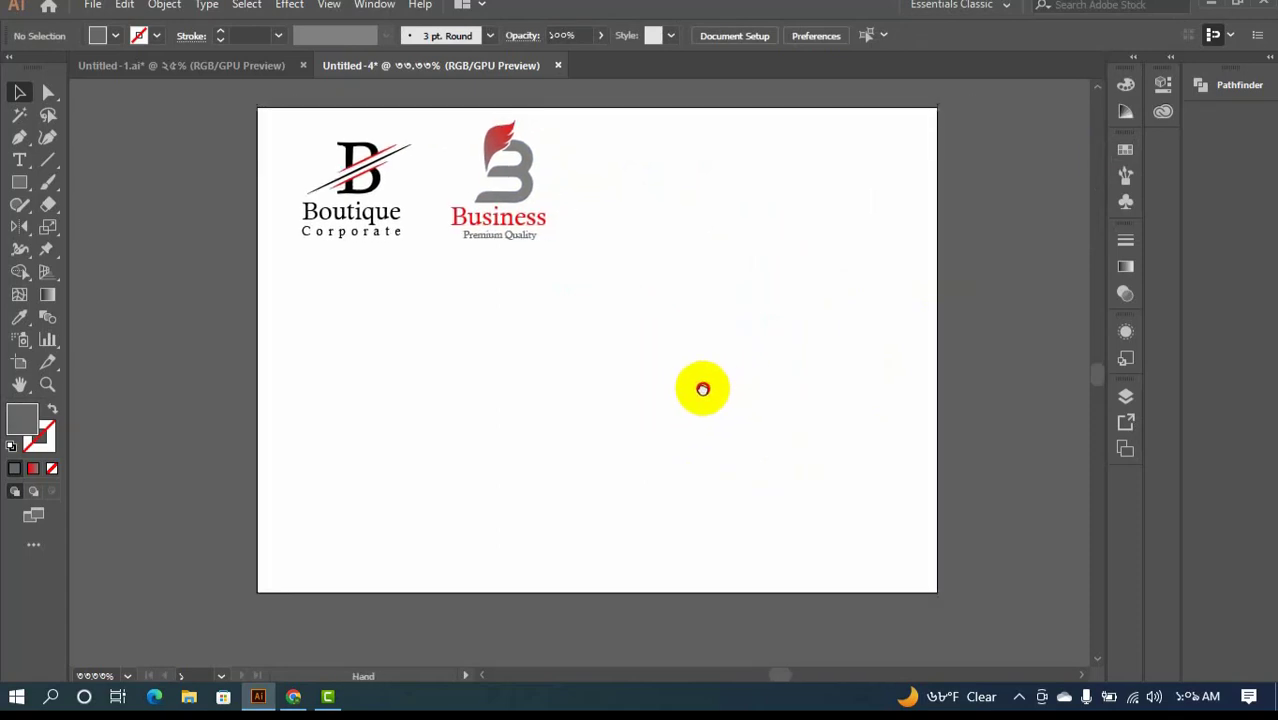
left_click(18, 181)
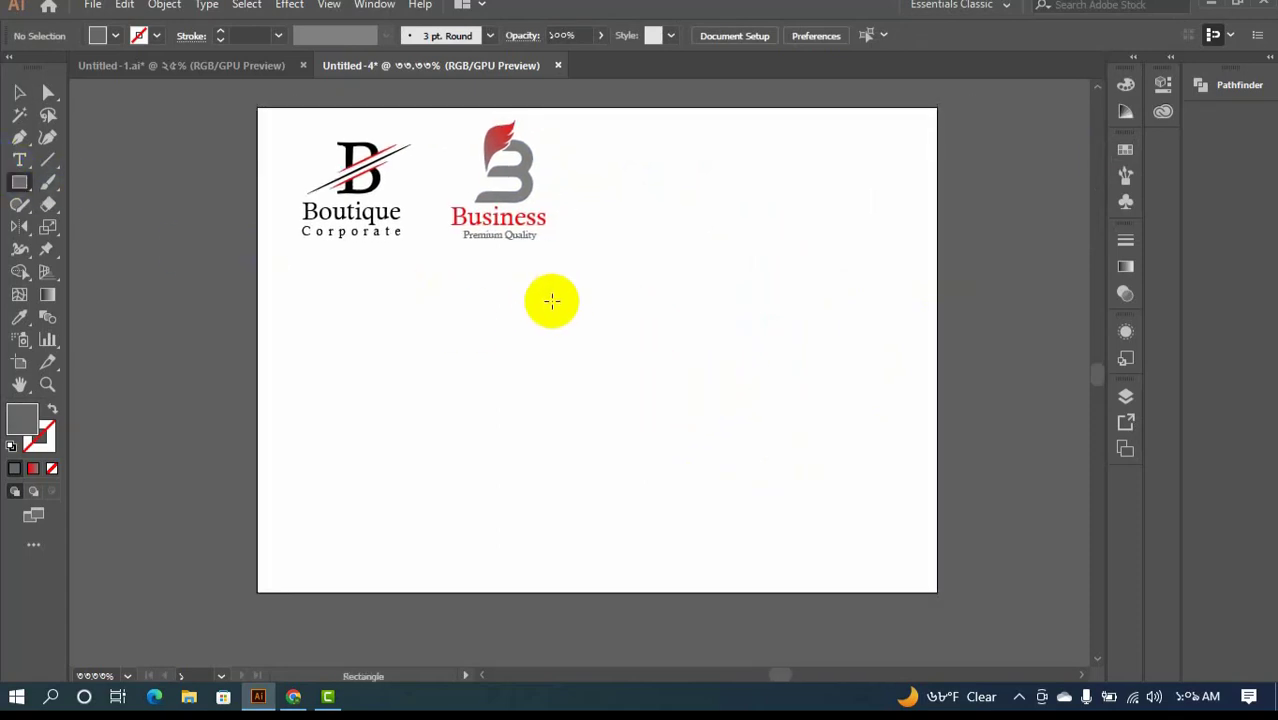
mouse_move(552, 301)
left_mouse_down()
mouse_move(715, 430)
mouse_move(713, 442)
mouse_move(684, 431)
left_mouse_up()
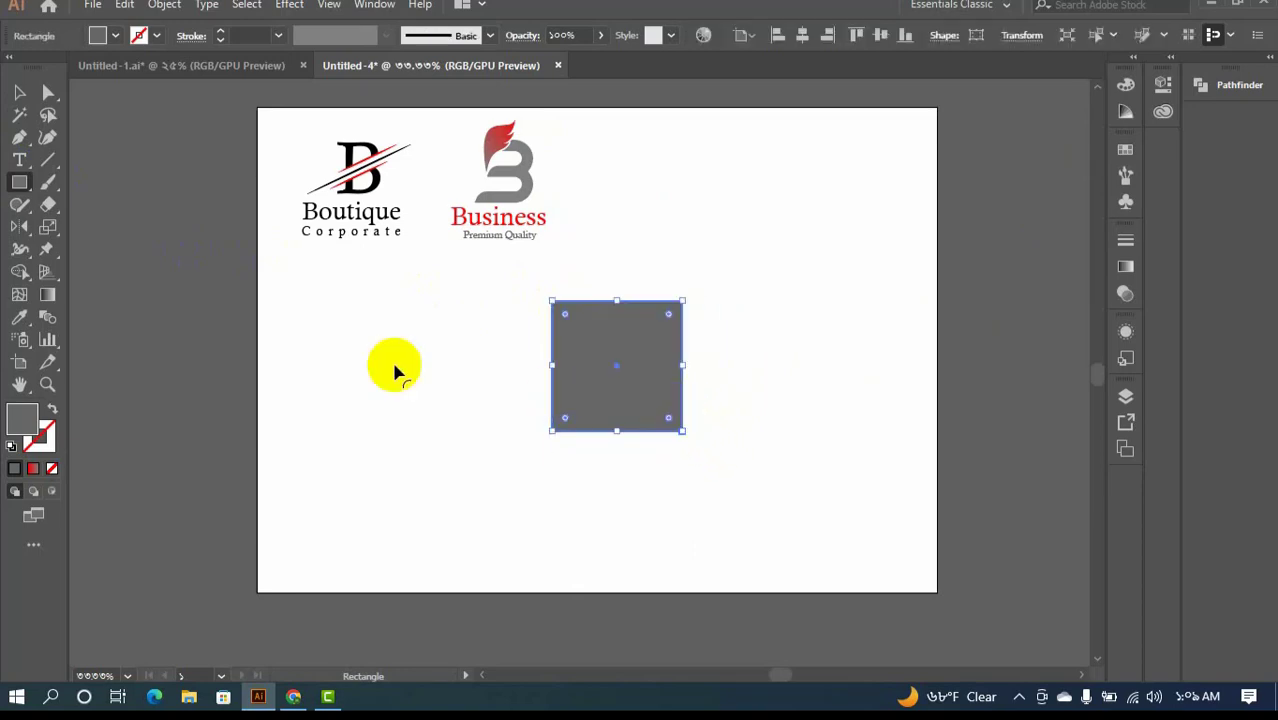
left_click(50, 93)
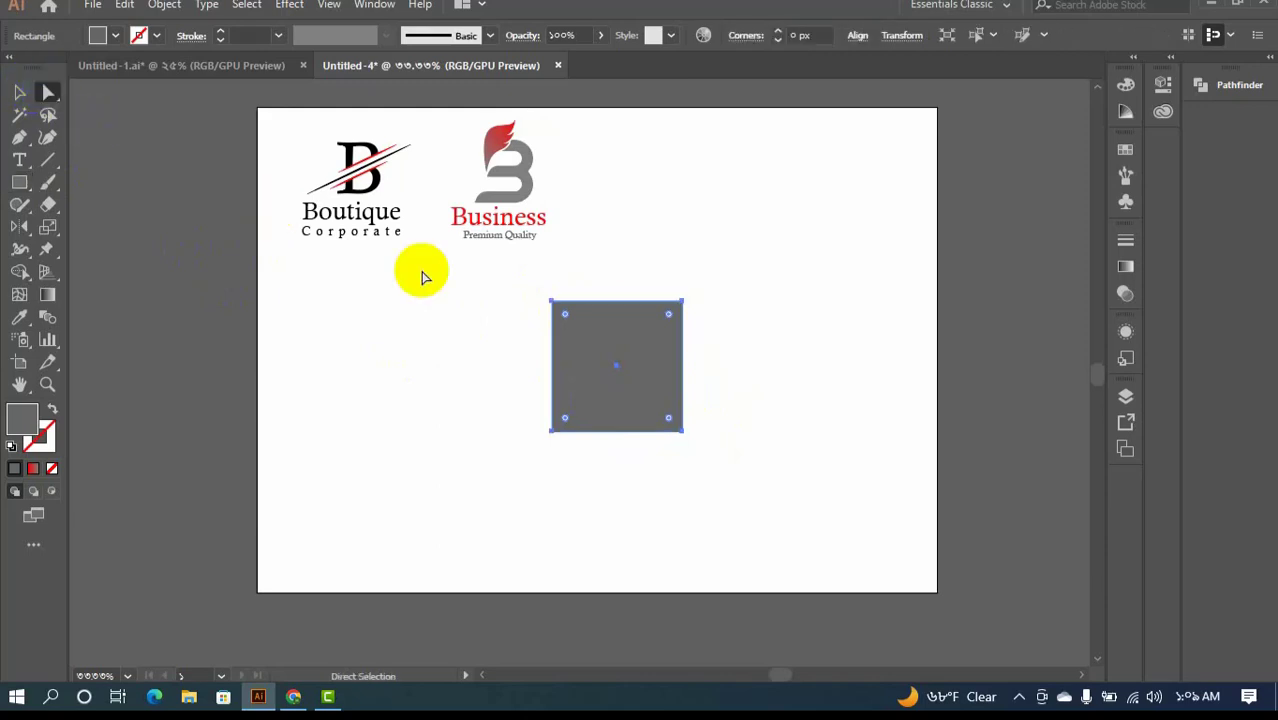
left_click(551, 301)
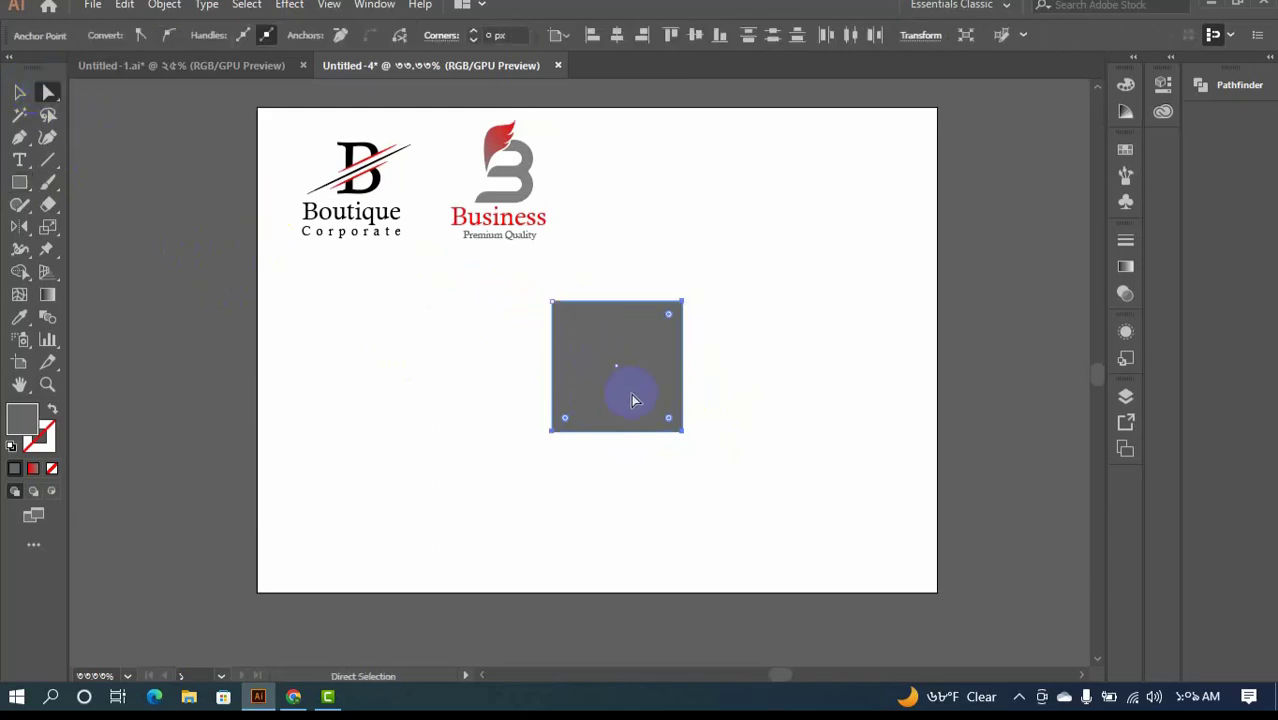
left_click_drag(668, 419, 566, 346)
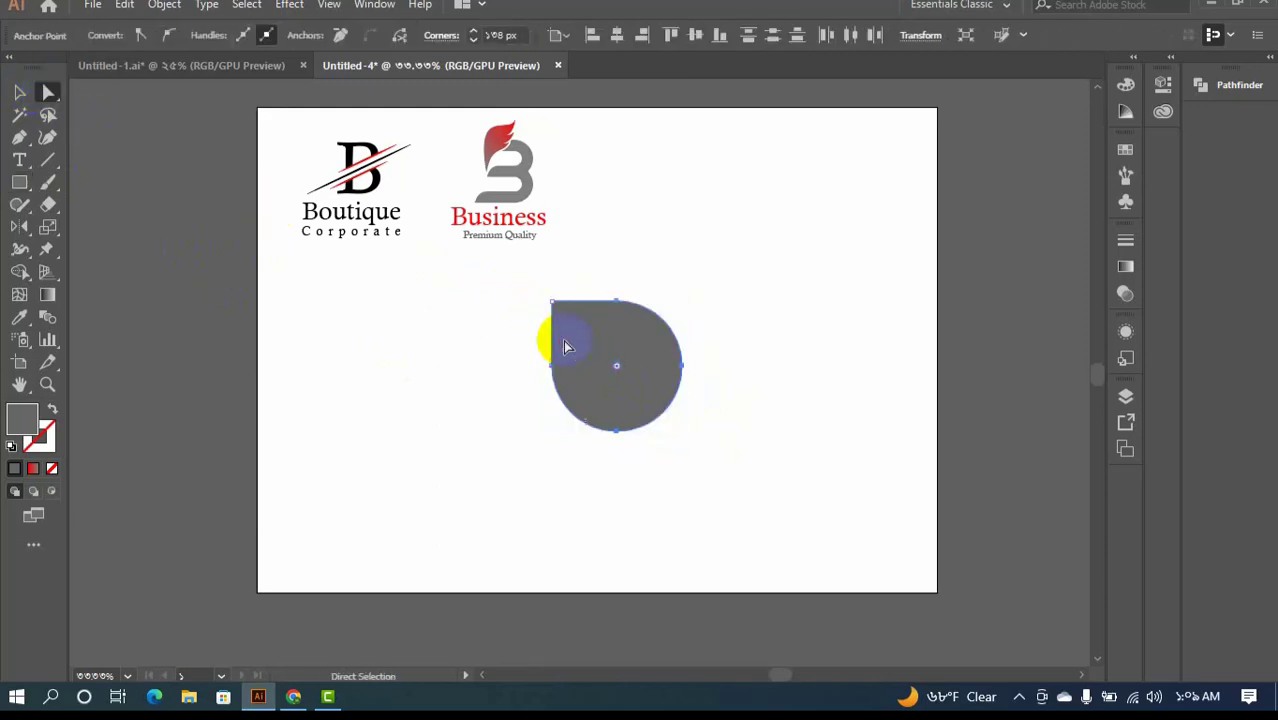
- Convert the teardrop's fill to an outline and add an inward offset path with Miter joins, about half the outer size
left_click(19, 92)
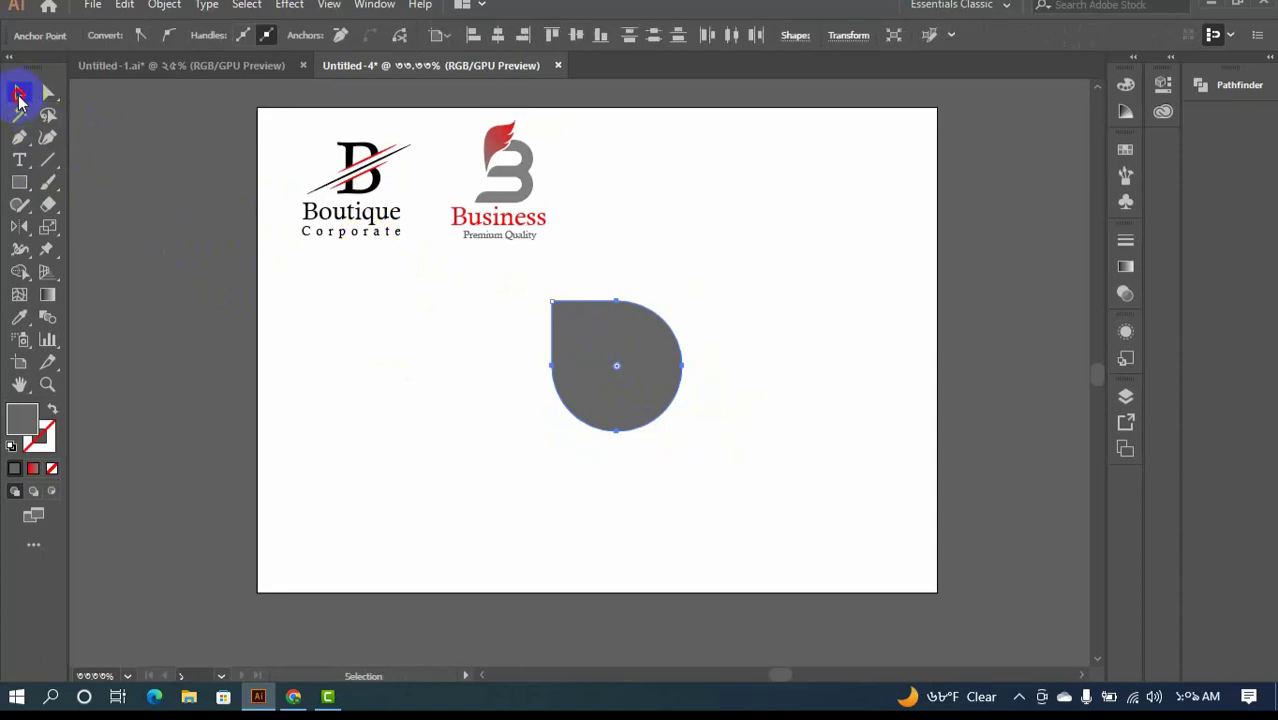
left_click(54, 412)
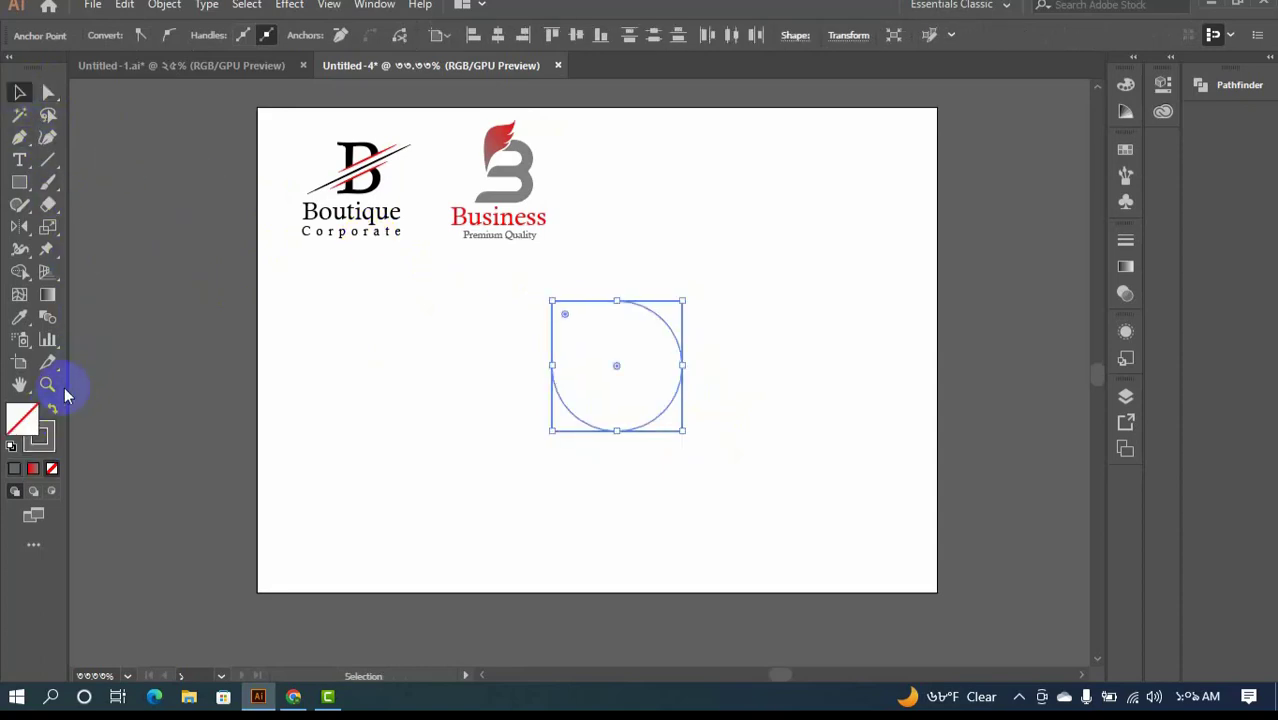
left_click(164, 5)
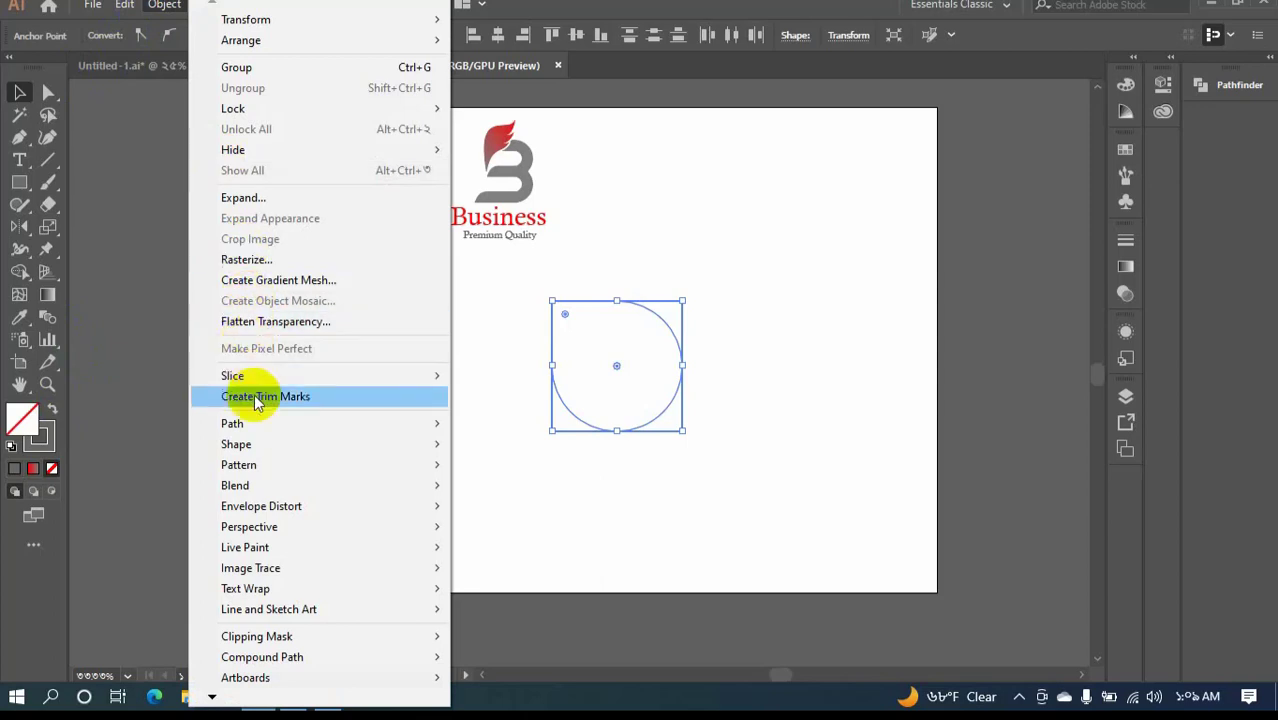
mouse_move(270, 423)
left_click(510, 490)
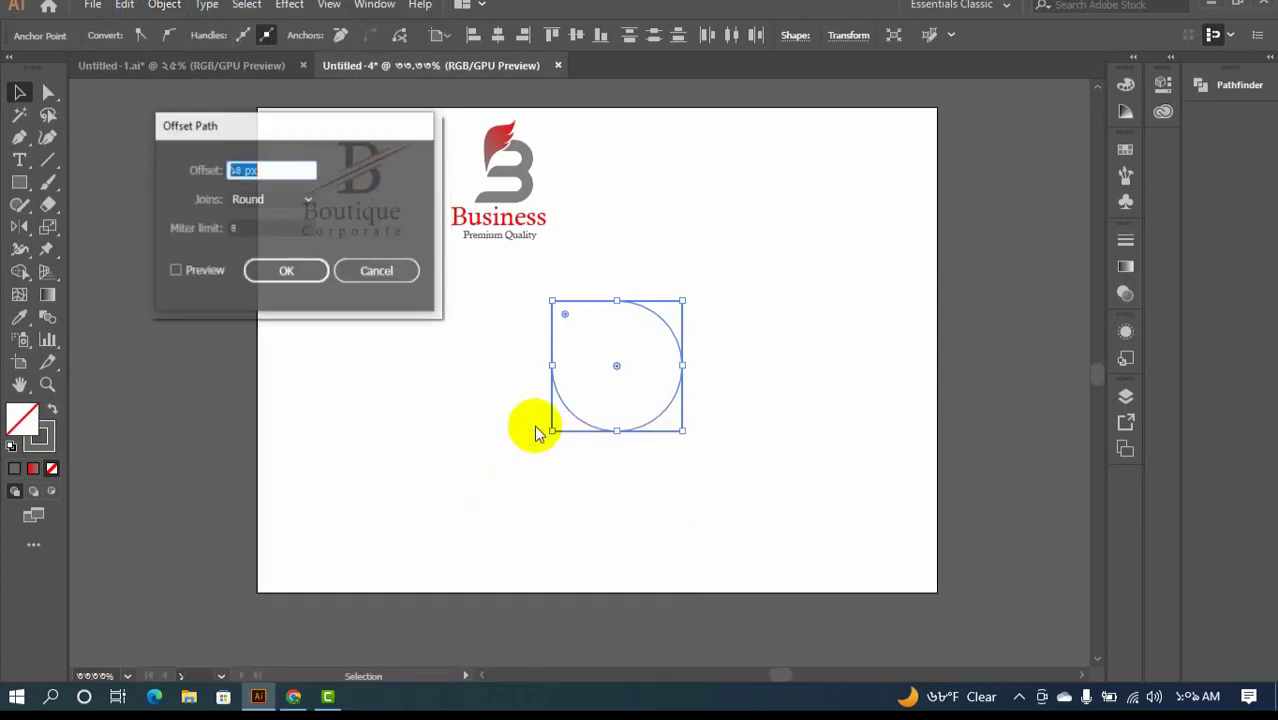
left_click(208, 274)
scroll(282, 168, "down", 12)
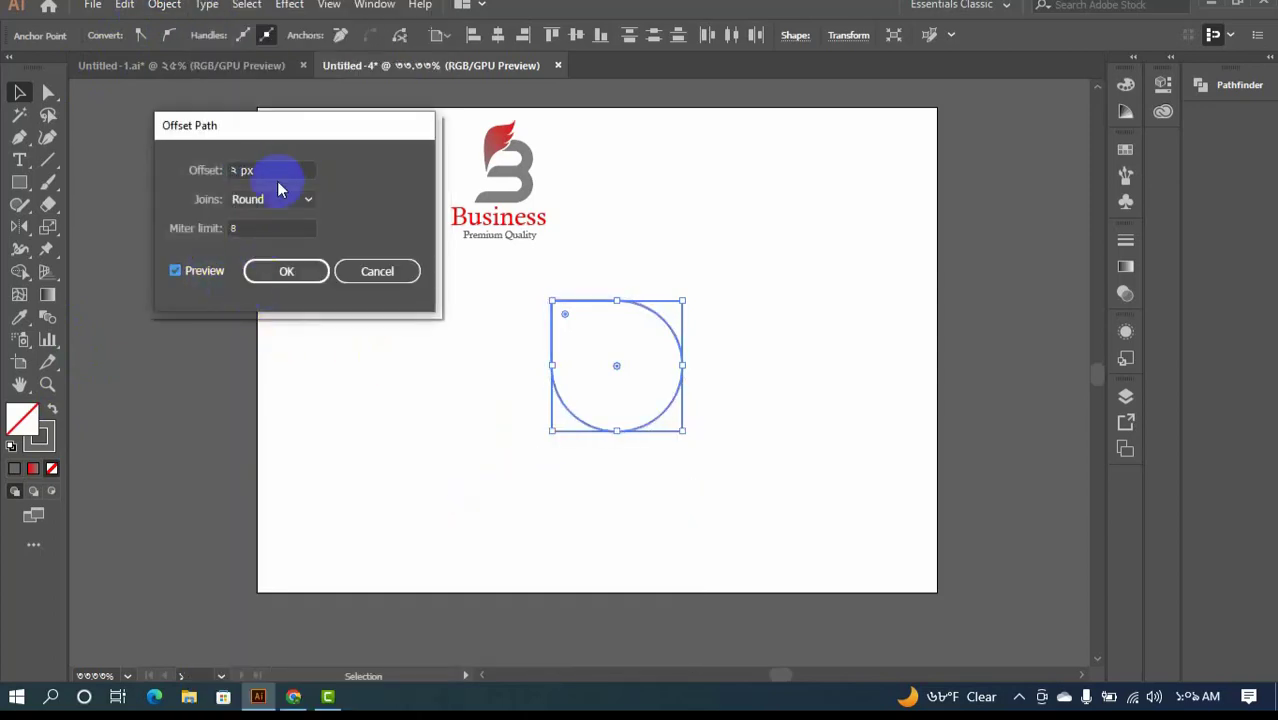
left_click(260, 204)
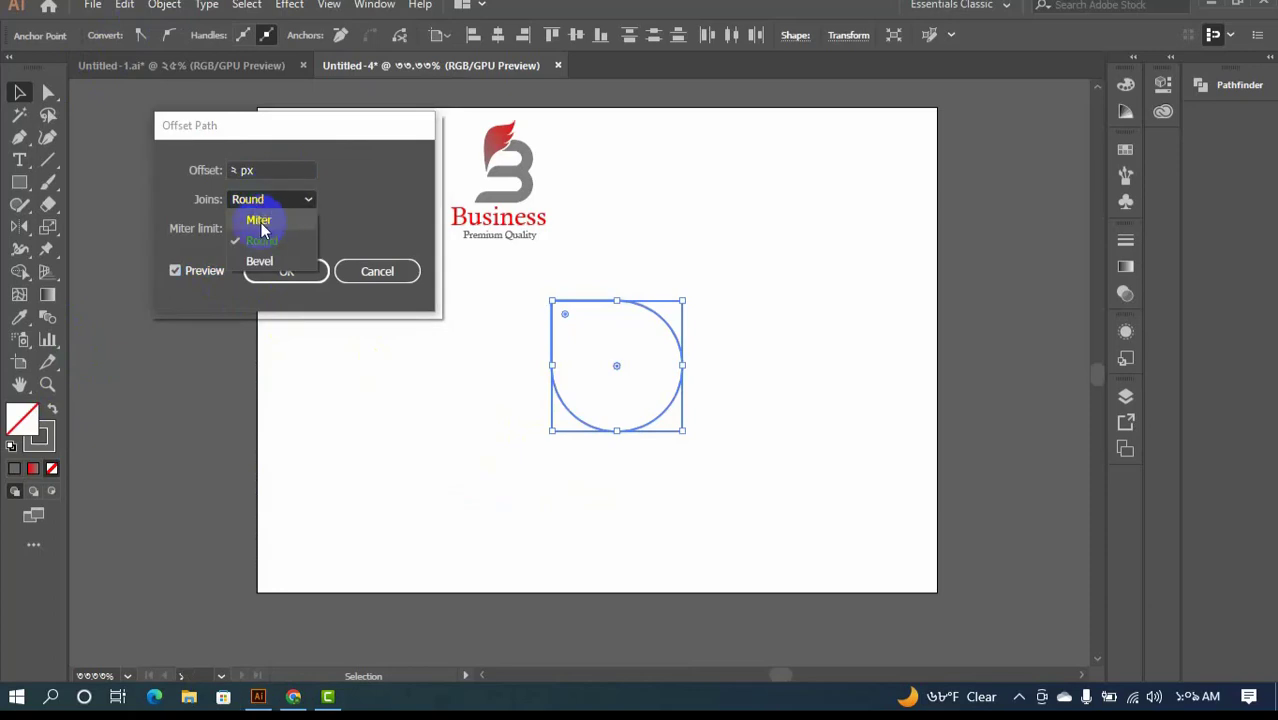
left_click(259, 220)
scroll(254, 170, "down", 15)
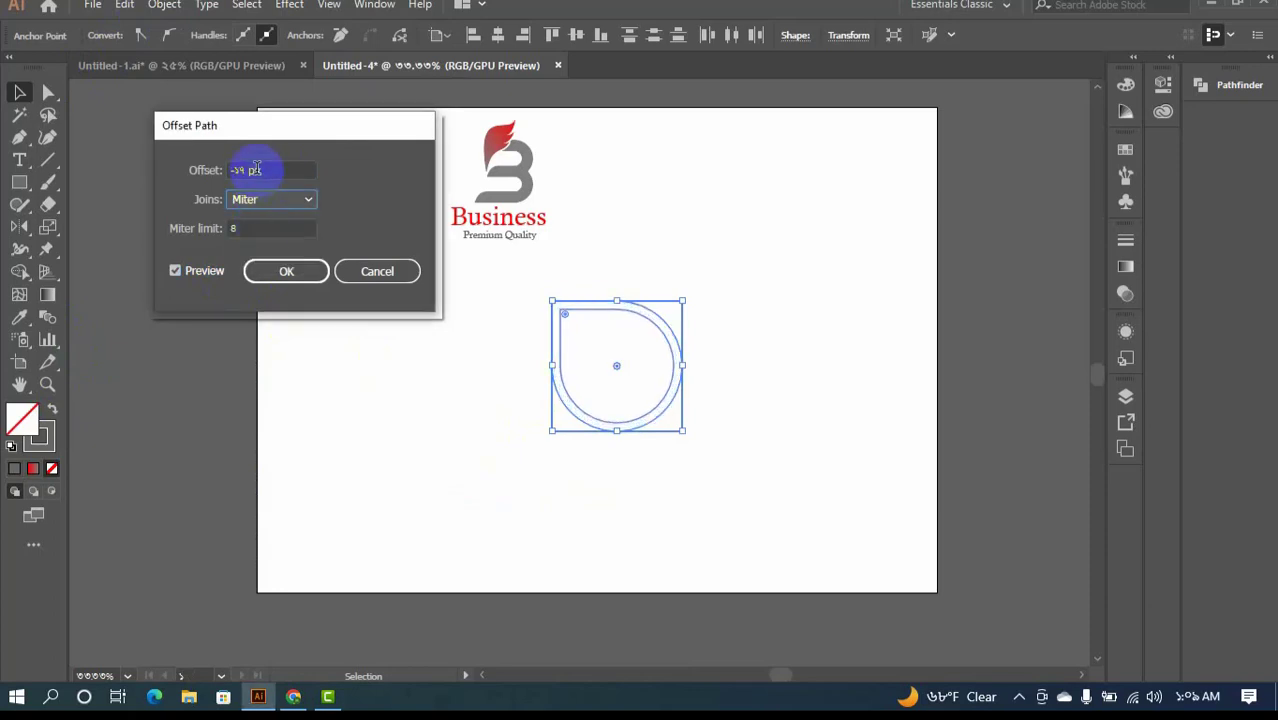
scroll(256, 168, "down", 20)
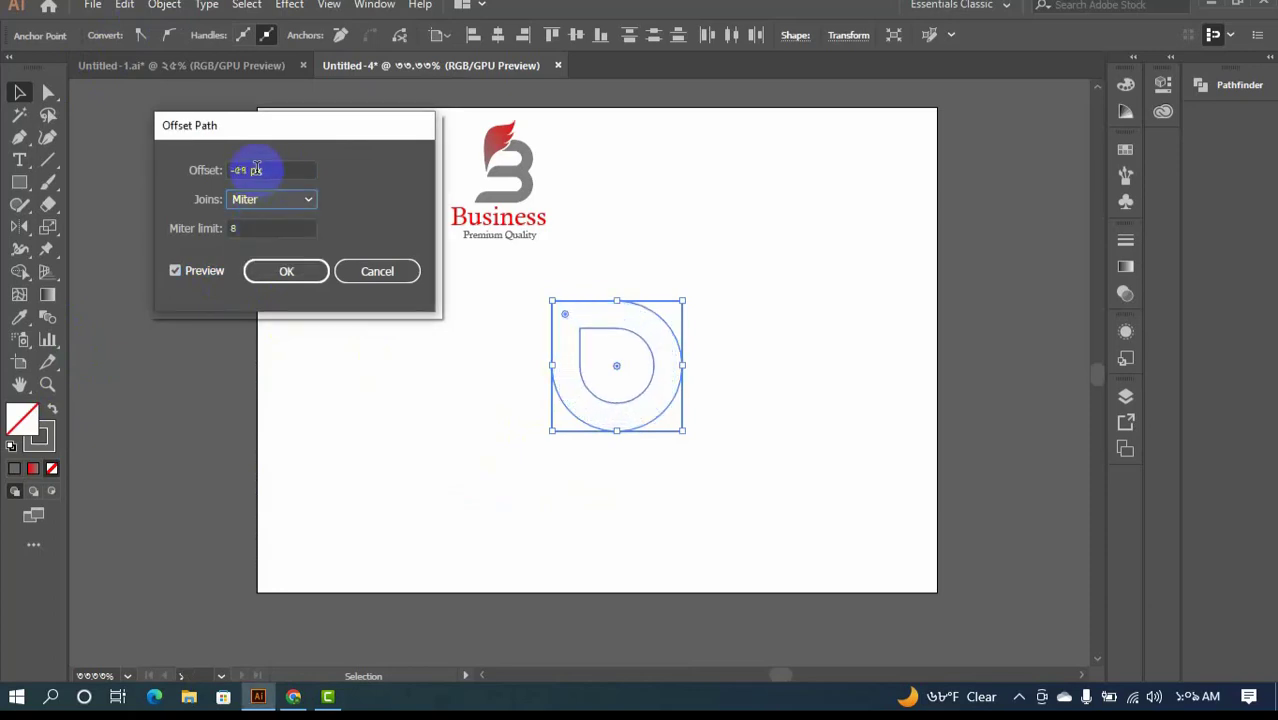
left_click(284, 272)
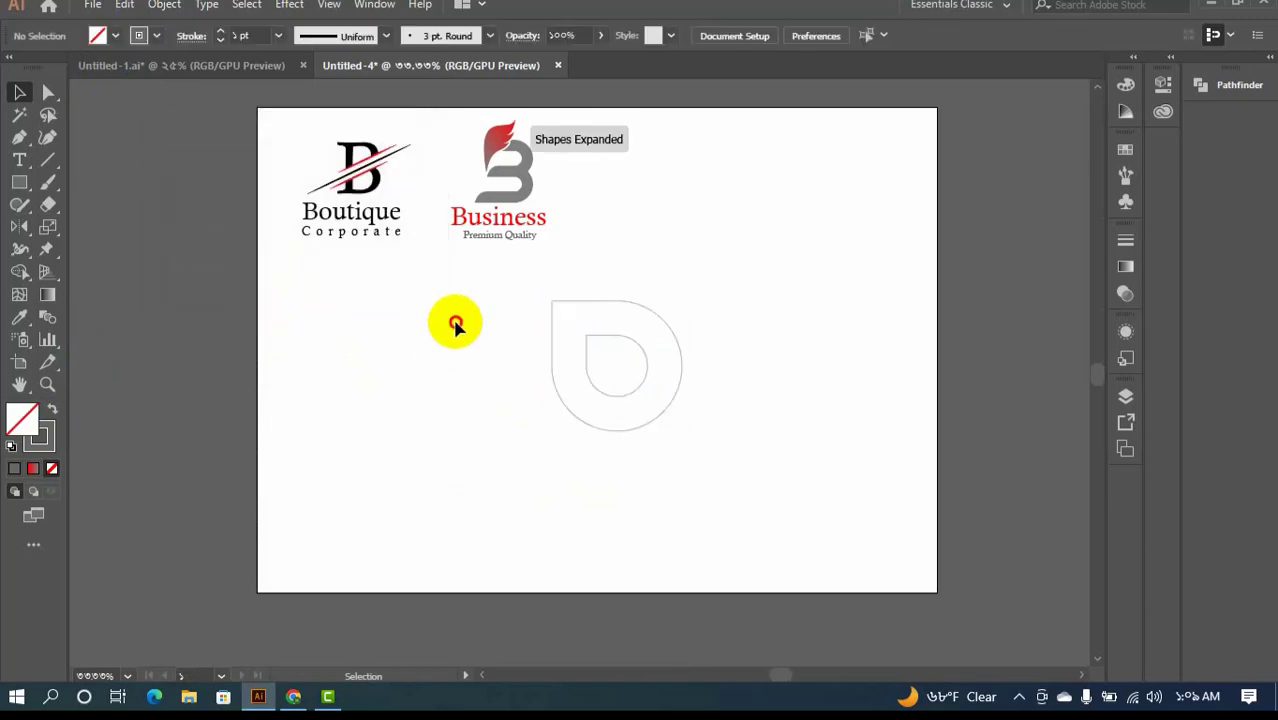
- Reflect both teardrop outlines across the horizontal axis as a copy
left_click_drag(456, 323, 585, 400)
left_click_drag(529, 335, 601, 388)
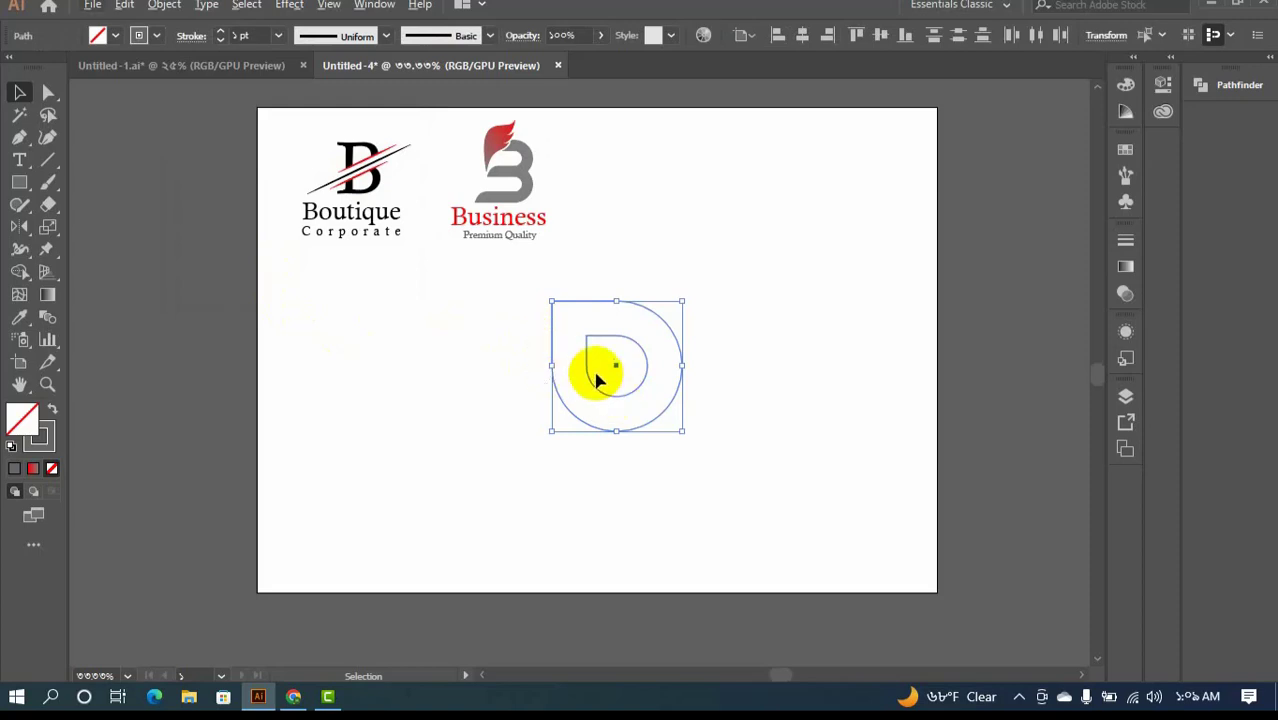
double_click(25, 228)
left_click_drag(560, 177, 839, 176)
left_click(810, 425)
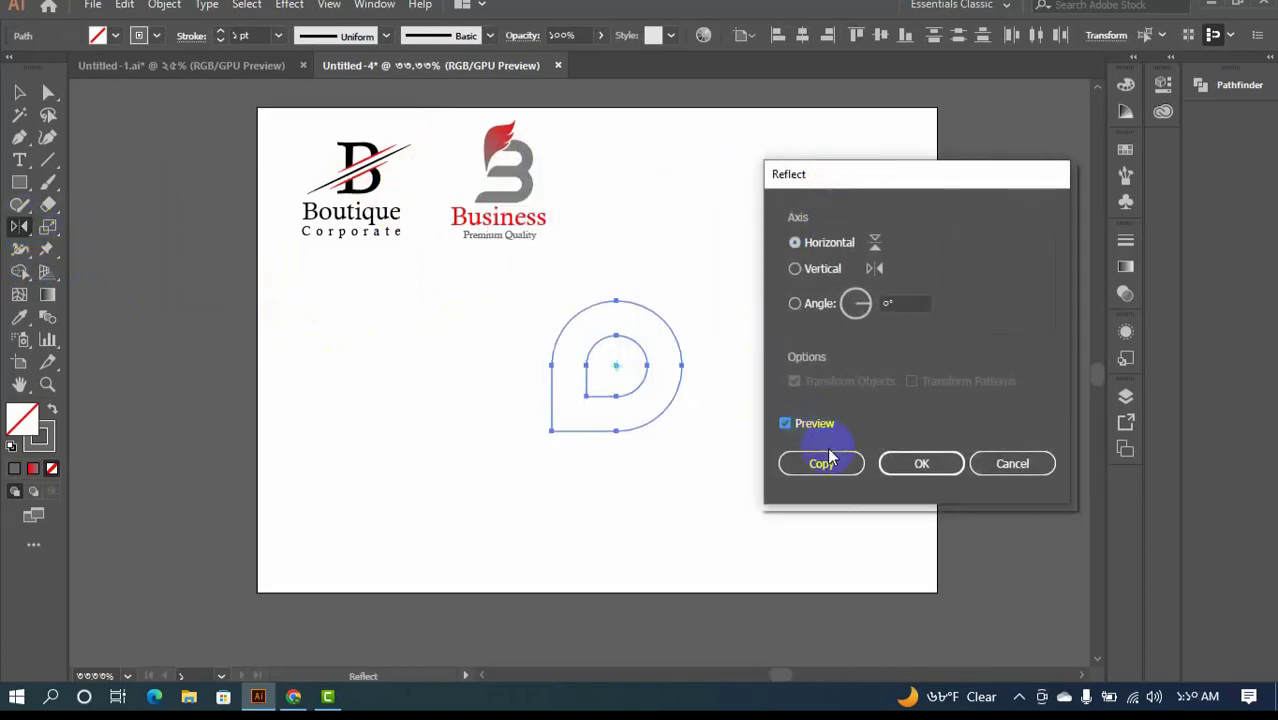
left_click(829, 458)
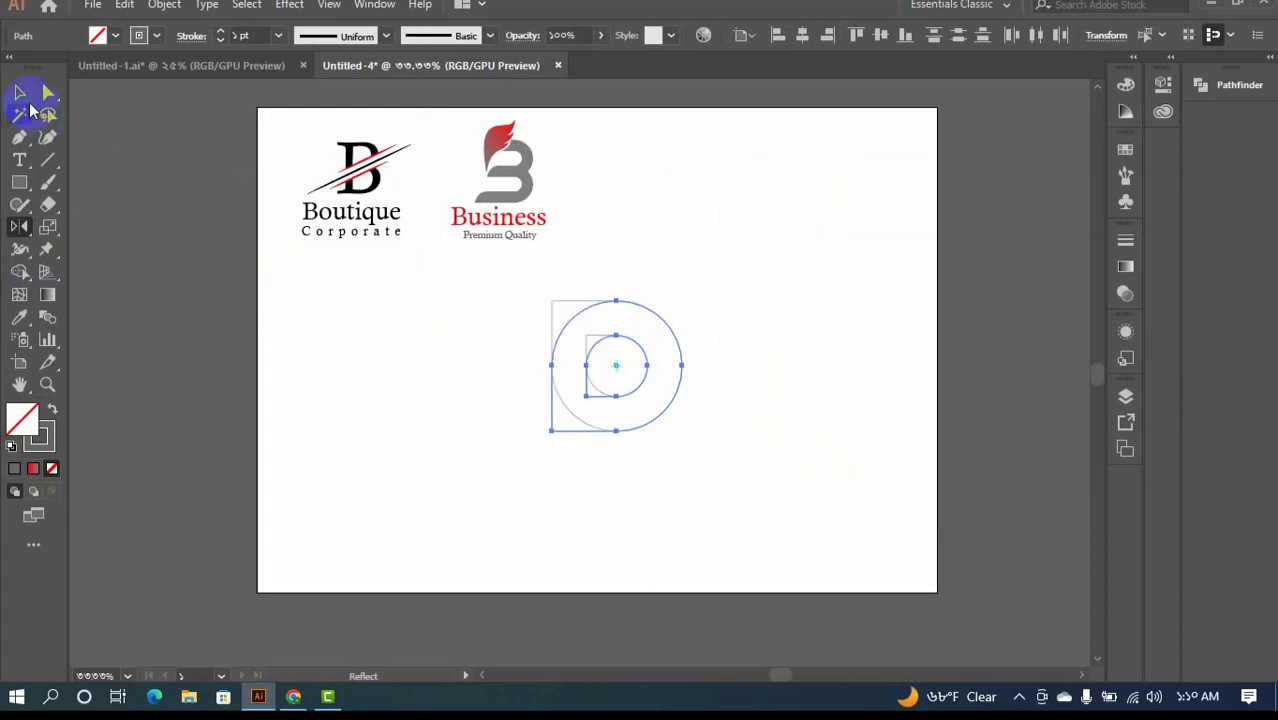
- Move the reflected copy straight down until it overlaps the lower part of the original and outlines a B
left_click(28, 103)
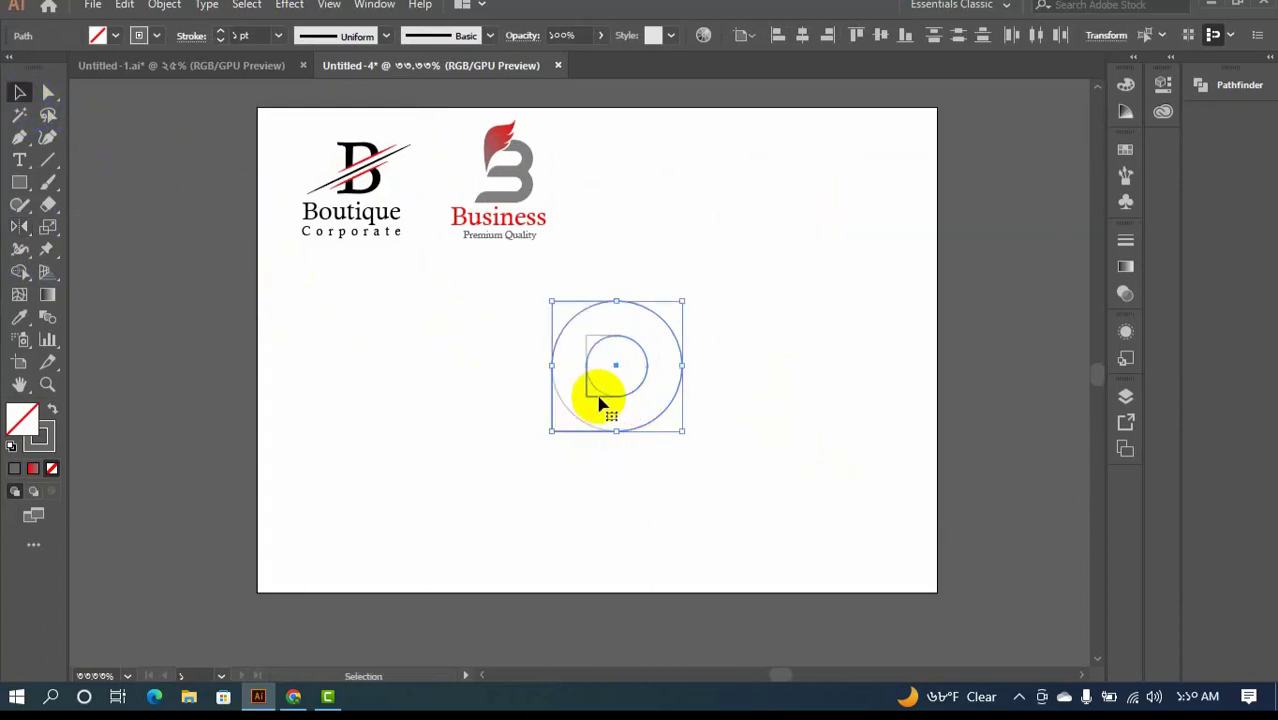
left_click_drag(599, 403, 599, 446)
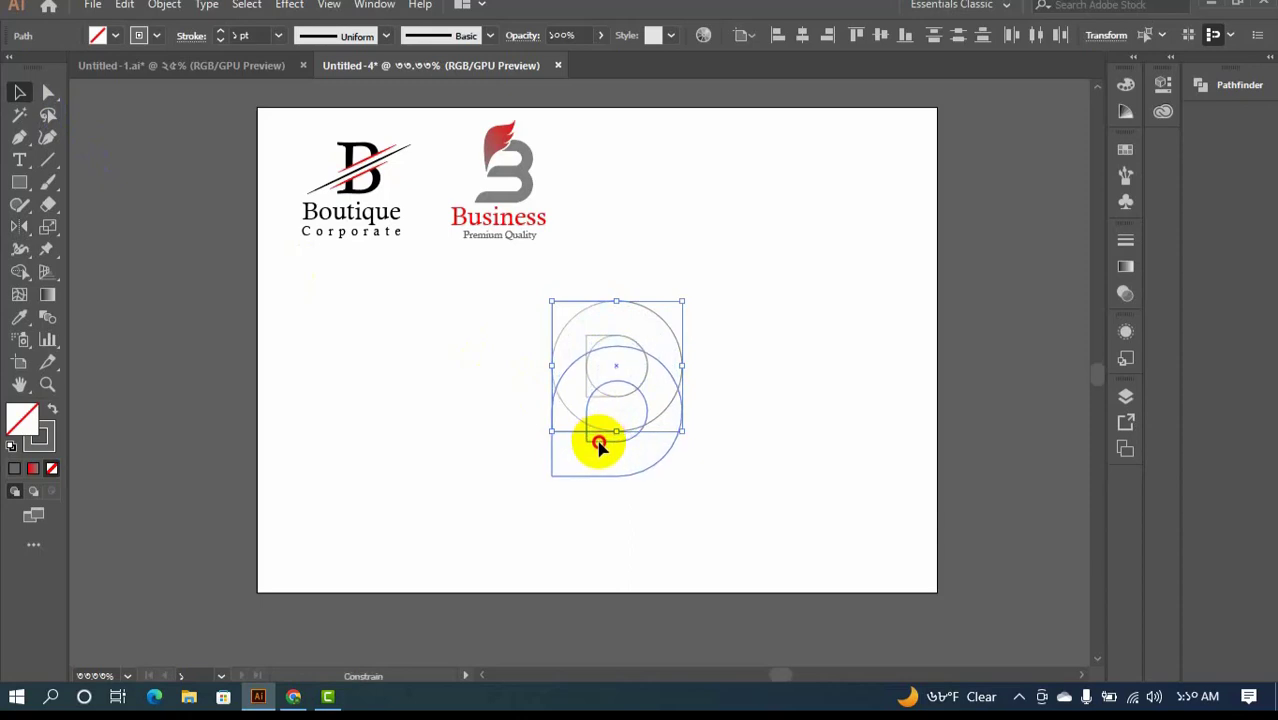
left_click_drag(599, 446, 594, 448)
- Fill the overlapping outlines gray and use Shape Builder to cut out the inner openings and merge the crossing bands into an interlocking B
left_click_drag(750, 521, 590, 306)
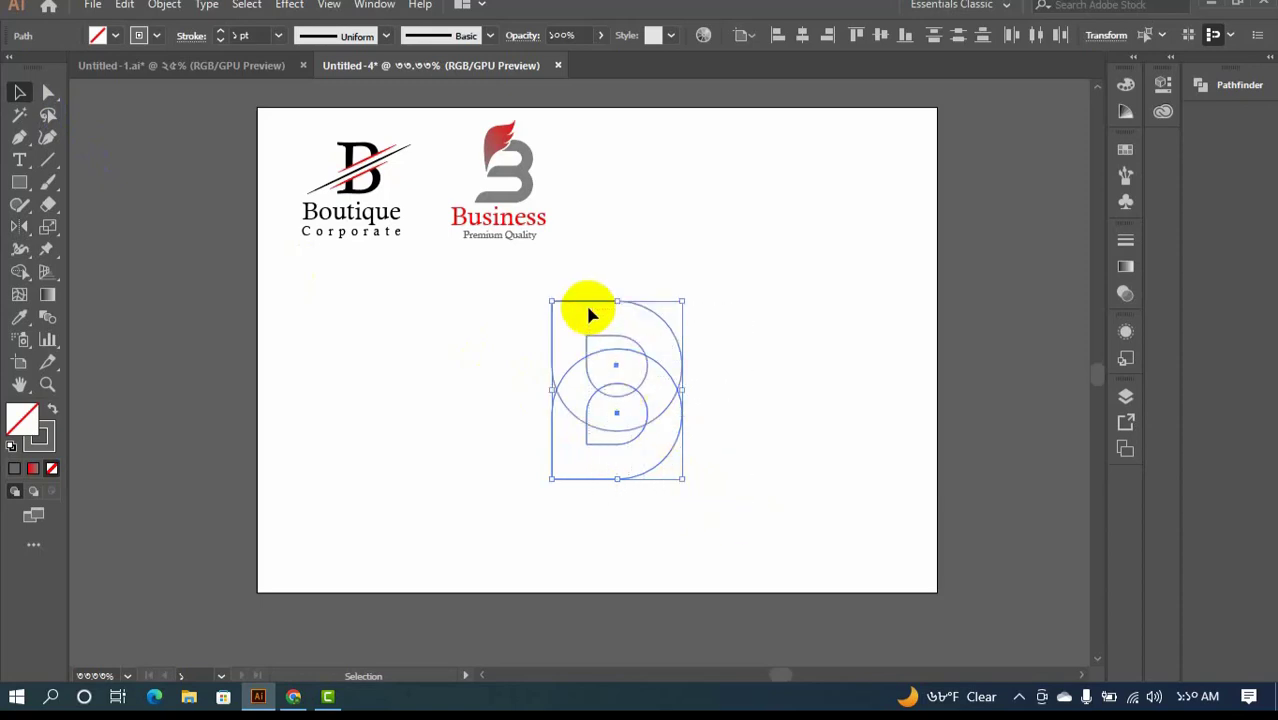
left_click(51, 410)
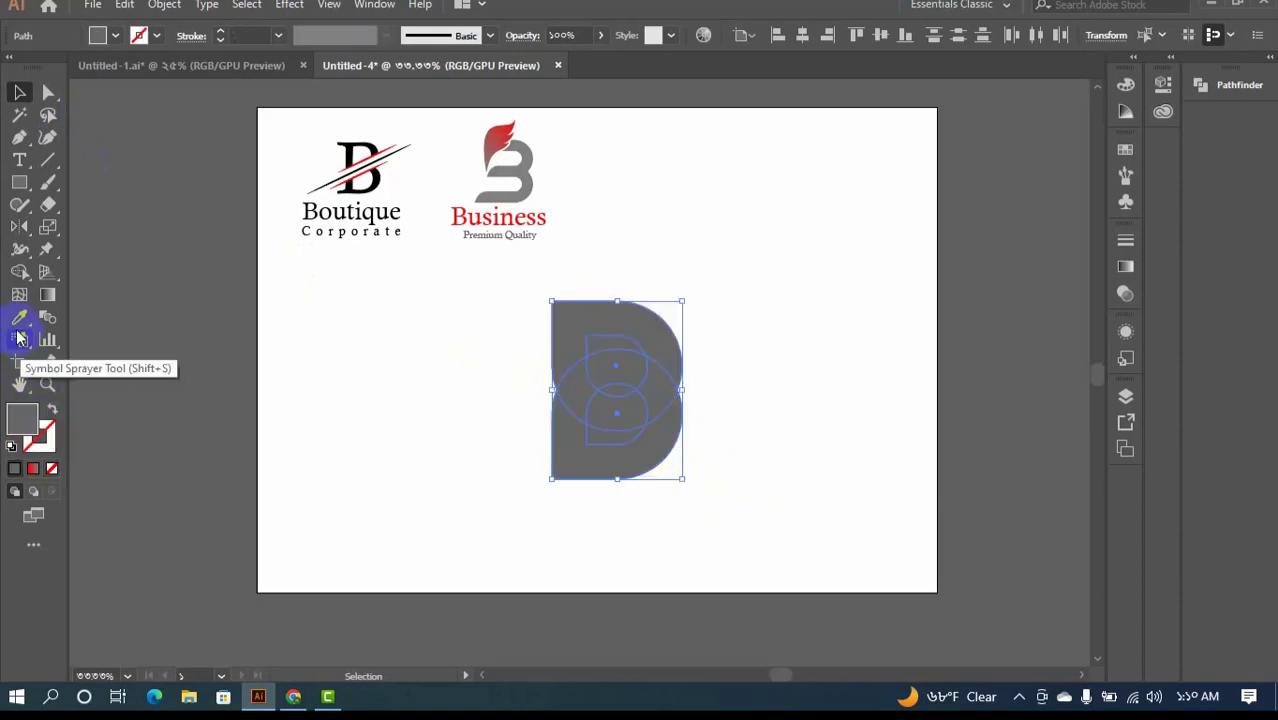
left_click(20, 271)
left_click(615, 441, "alt")
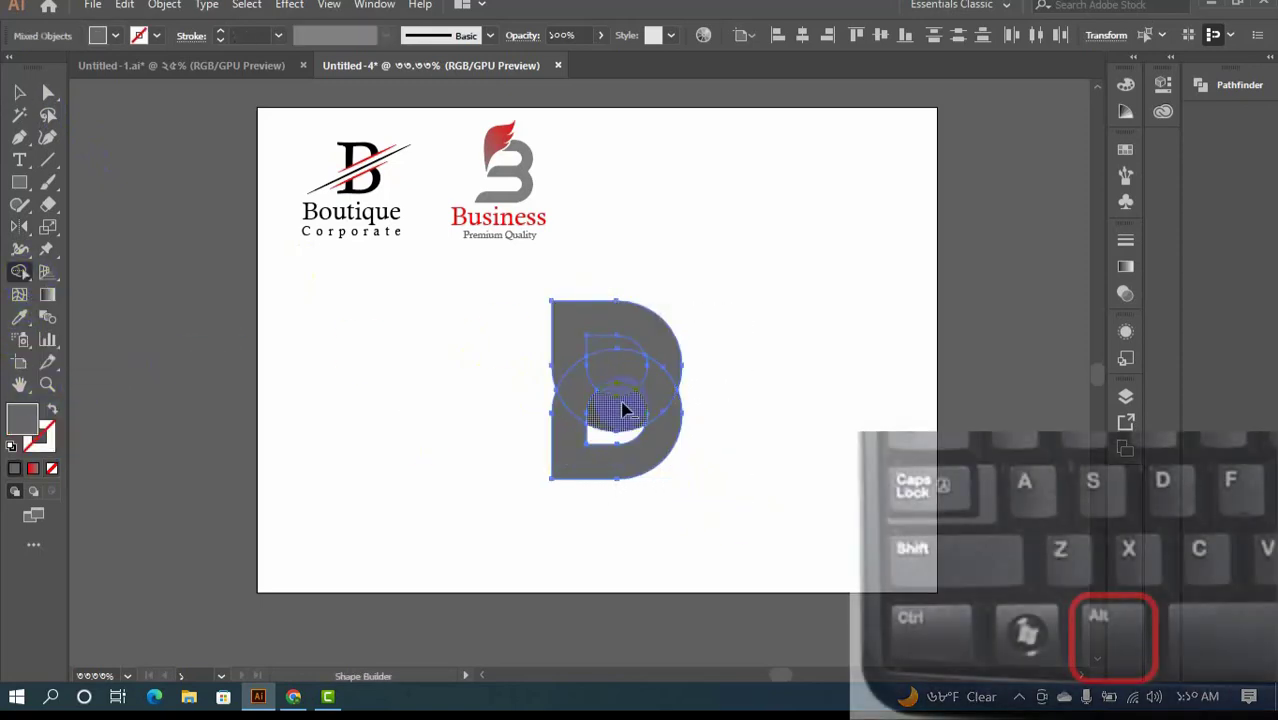
left_click(620, 395, "alt")
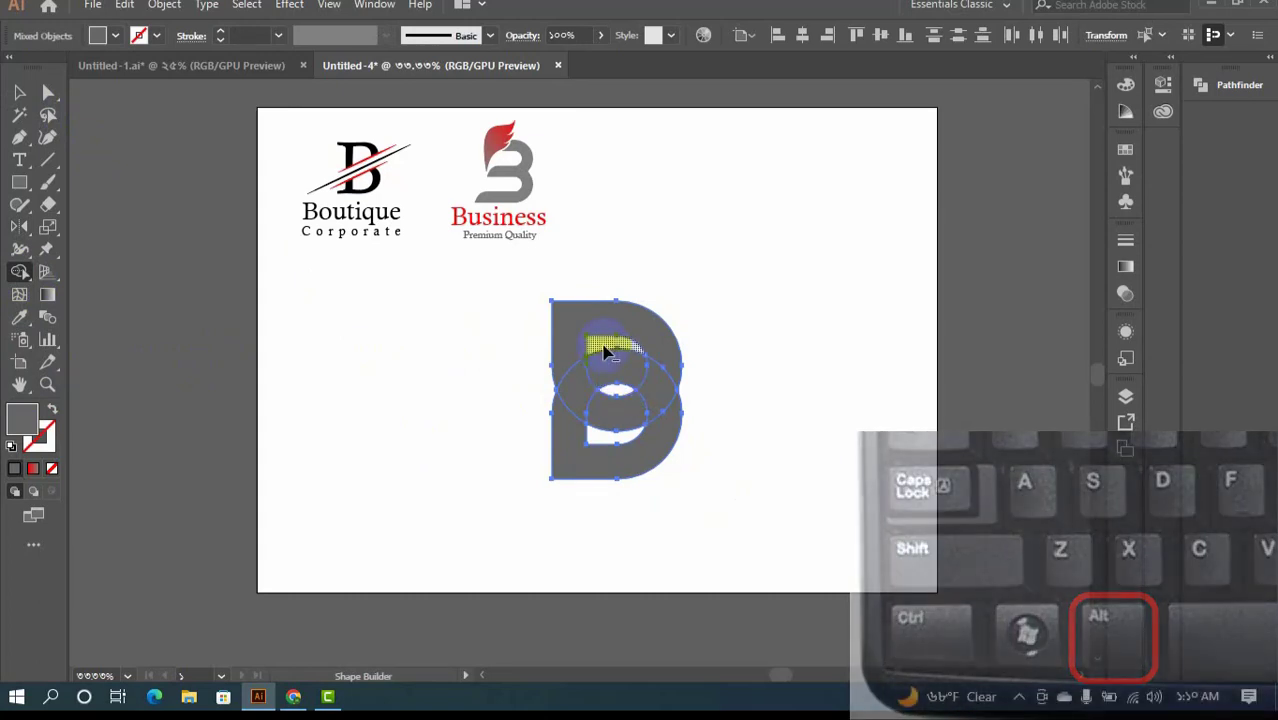
mouse_move(578, 393)
left_mouse_down()
mouse_move(647, 385)
mouse_move(656, 430)
left_mouse_up()
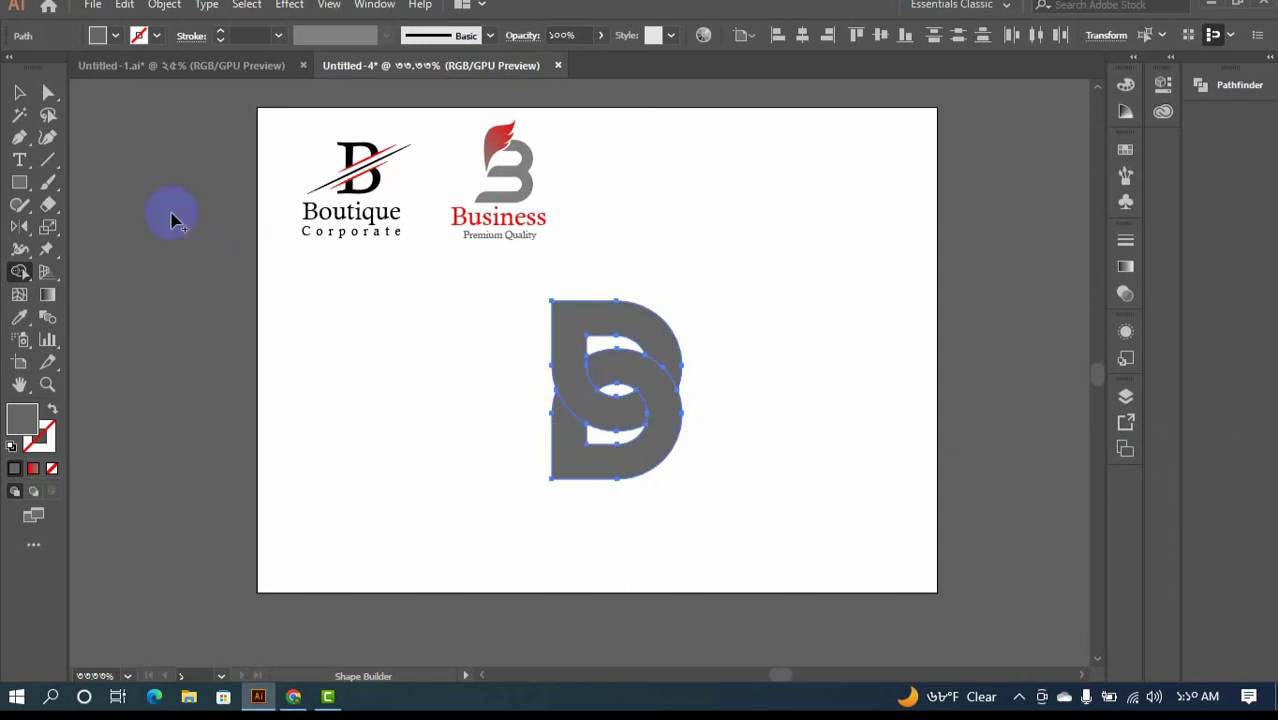
left_click(20, 93)
left_click(362, 348)
- Select both interlocking pieces of the B and add outward offset paths of 10 px with Miter joins
scroll(742, 354, "up", 2)
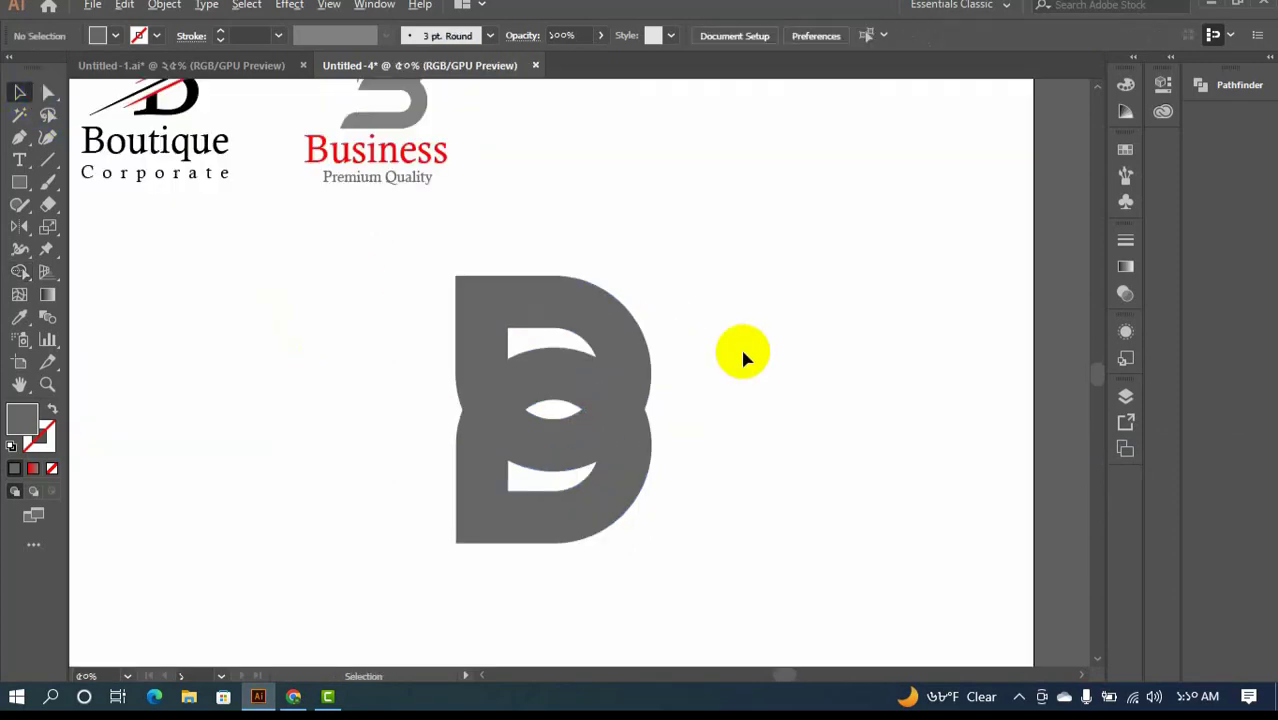
left_click(621, 381)
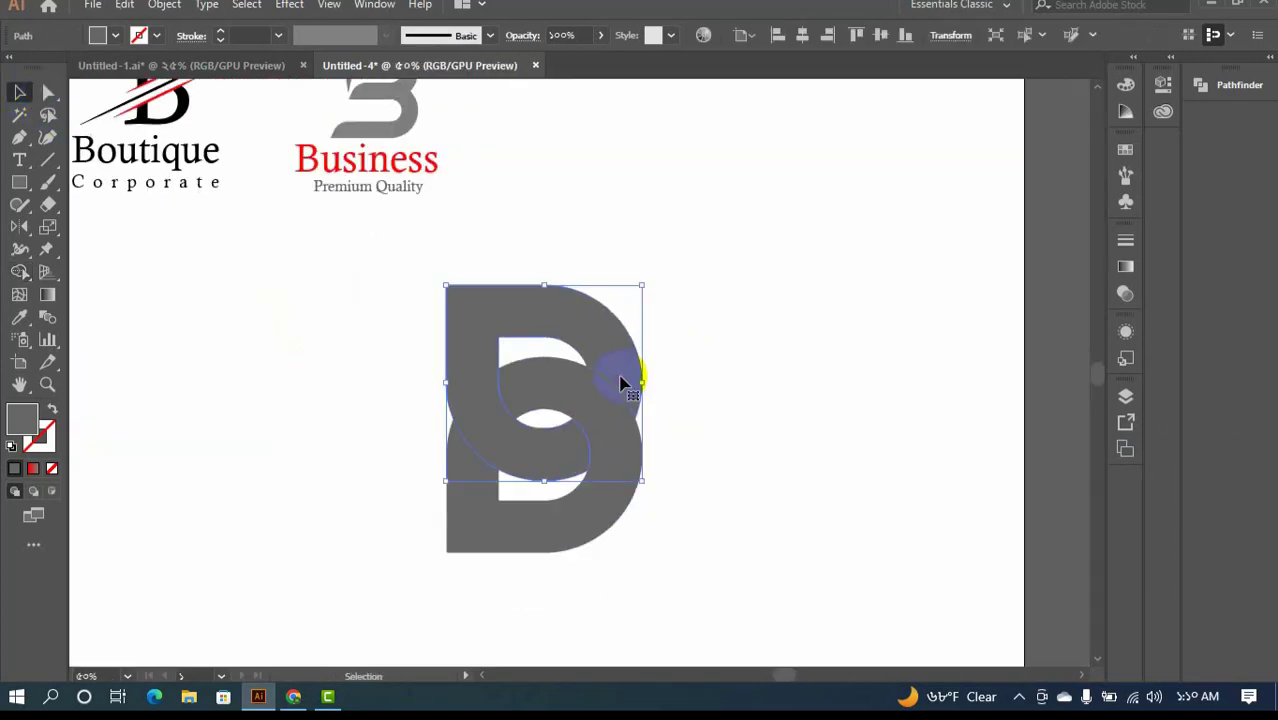
left_click(617, 425, "shift")
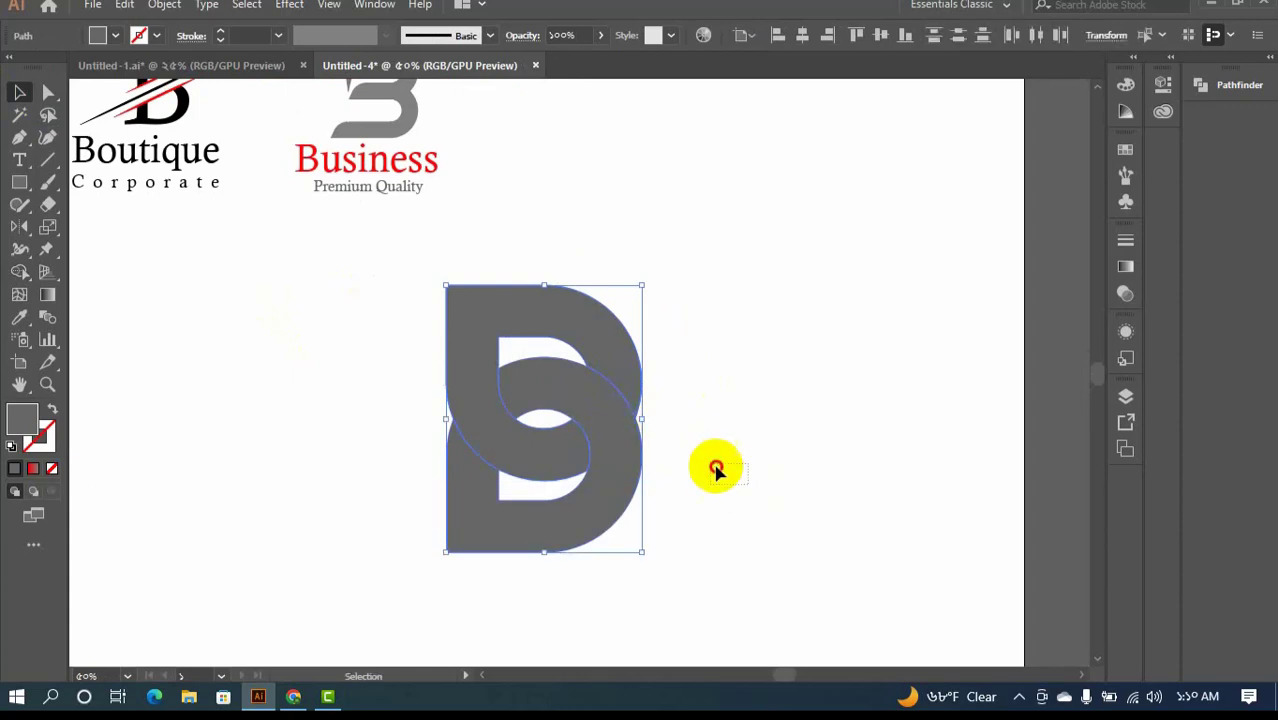
left_click_drag(716, 467, 606, 352)
left_click_drag(852, 541, 600, 325)
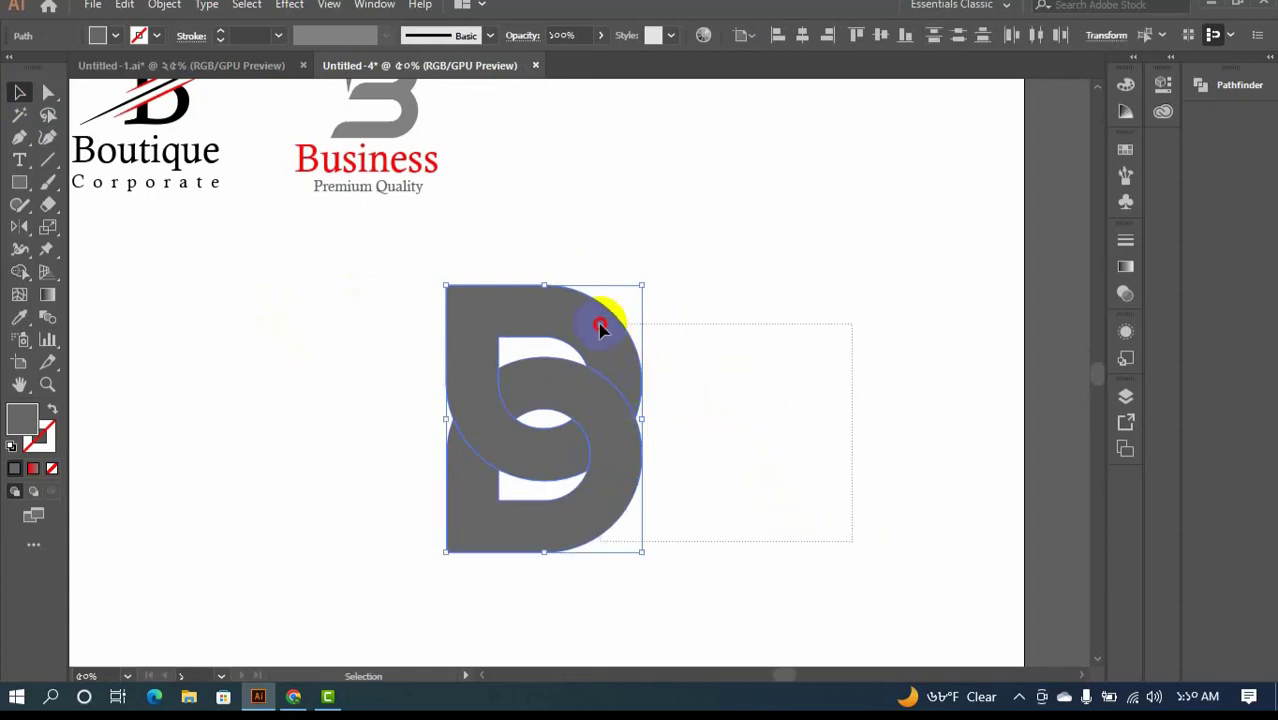
left_click(164, 5)
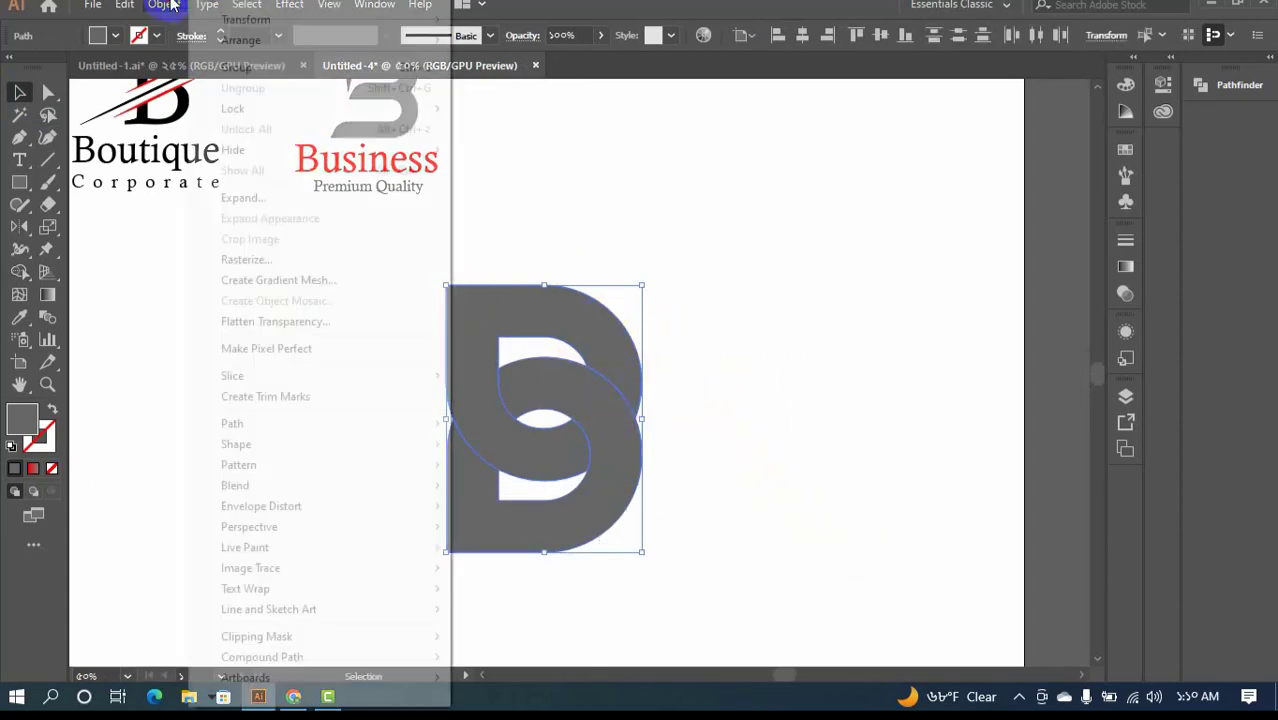
mouse_move(300, 423)
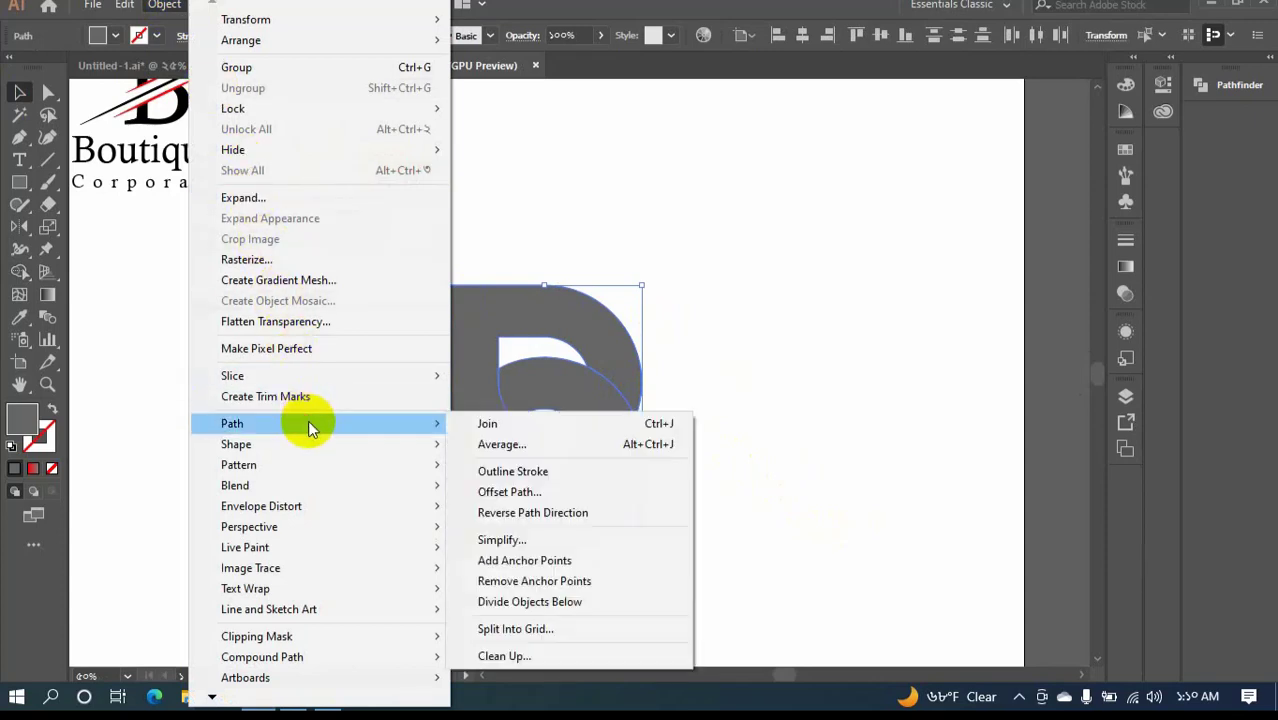
left_click(525, 488)
left_click(214, 277)
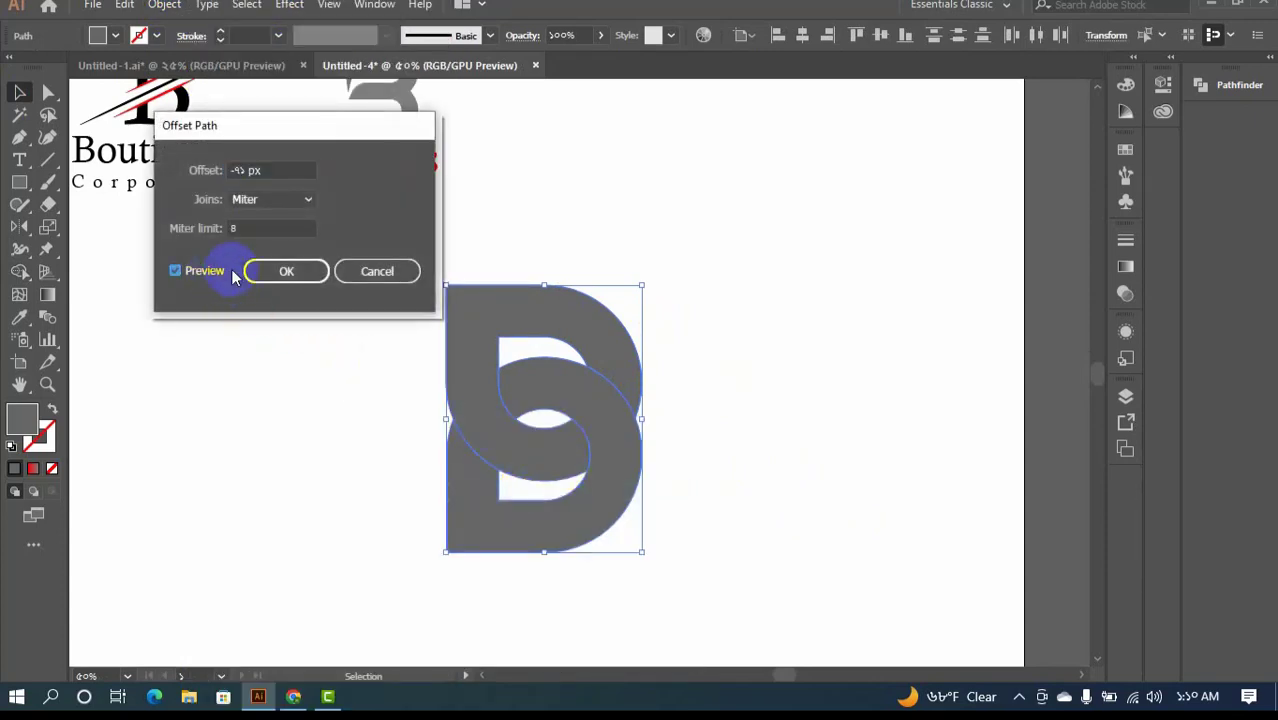
left_click(268, 170)
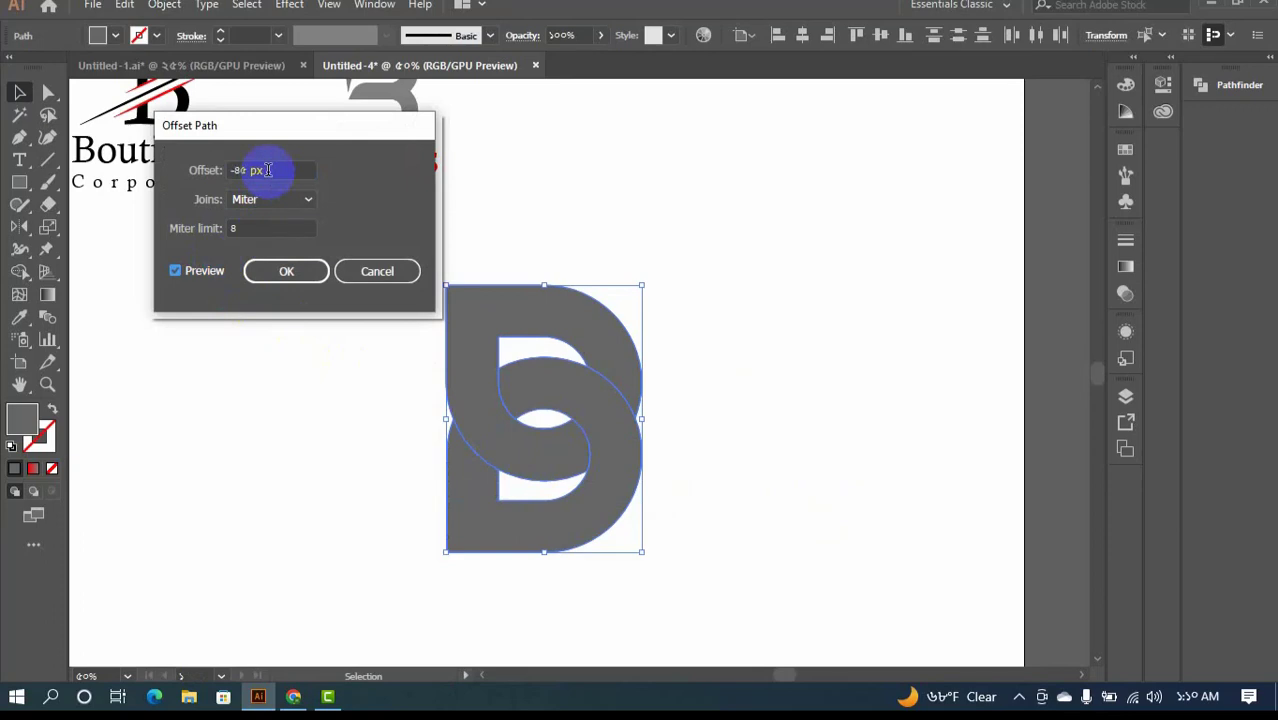
key("Up")
key("Up")
key("Up")
key("Up")
key("Up")
key("Up")
key("Up")
key("Up")
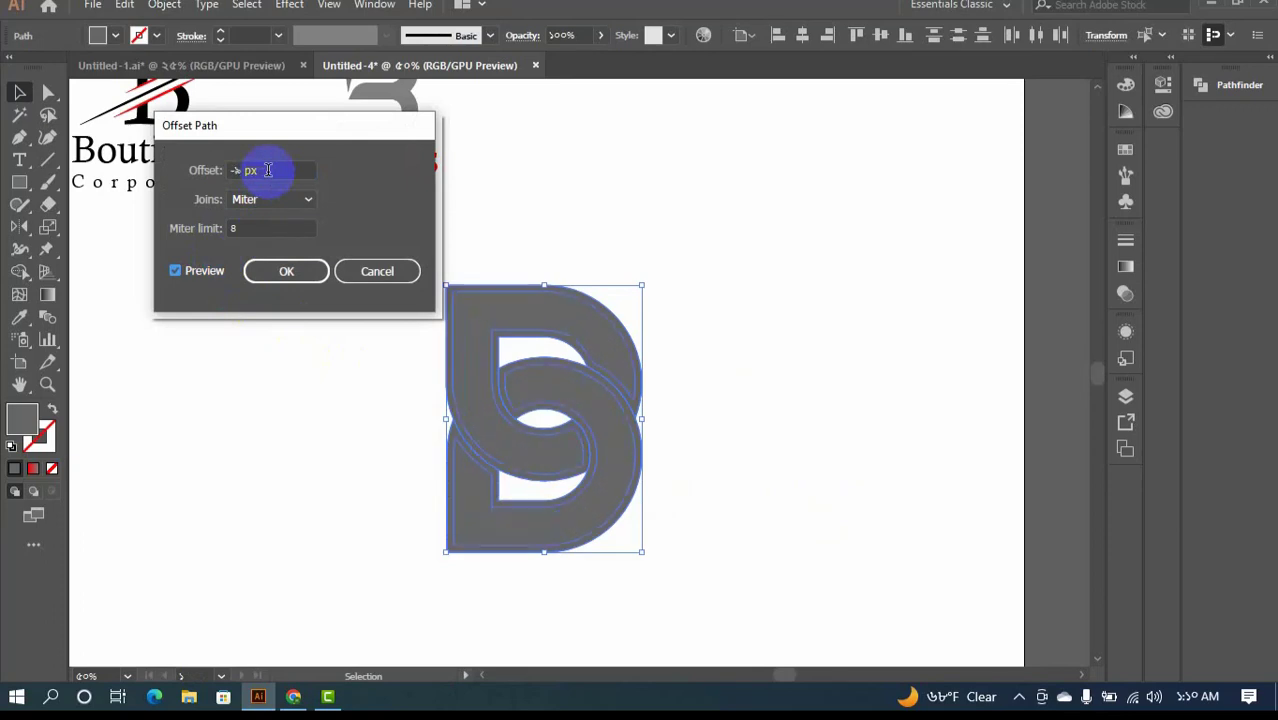
key("Up")
key("Up")
key("Up")
key("Up")
key("Up")
key("Up")
key("Up")
key("Up")
key("Up")
key("Up")
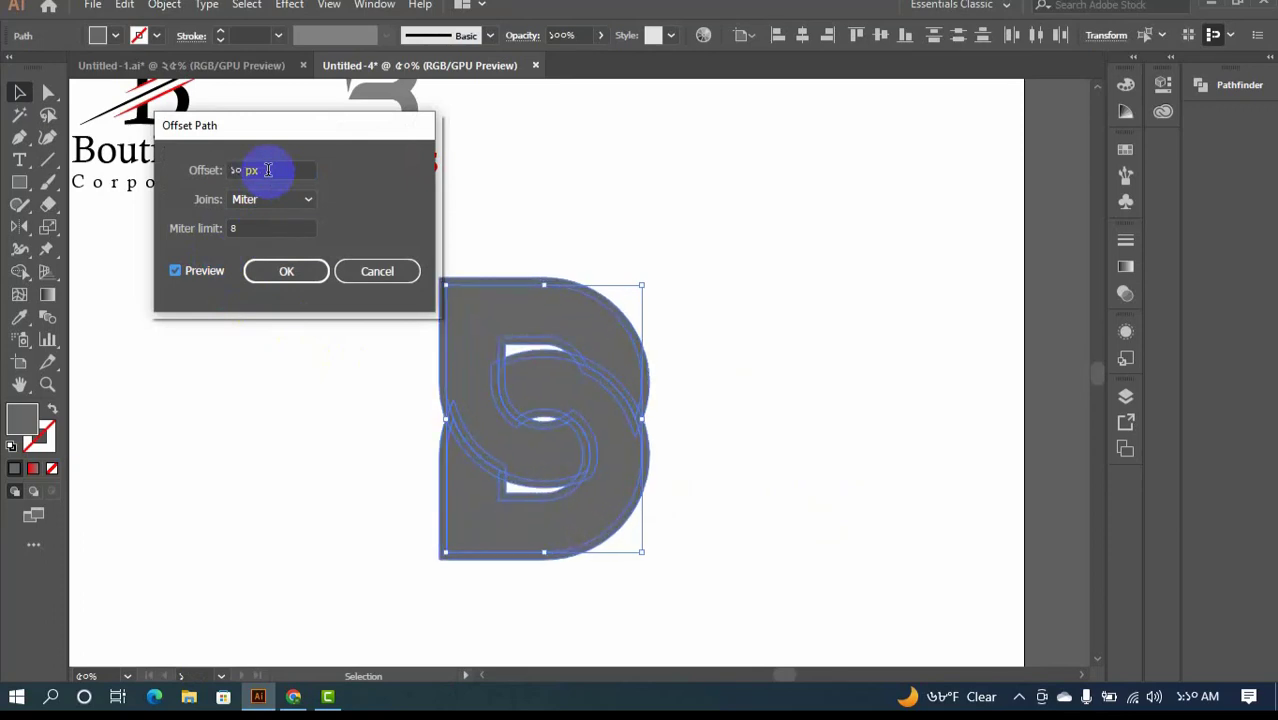
left_click(286, 271)
- Use Shape Builder on all the paths to remove the outer offset border and cut thin gaps where the two B pieces cross
left_click_drag(360, 245, 752, 590)
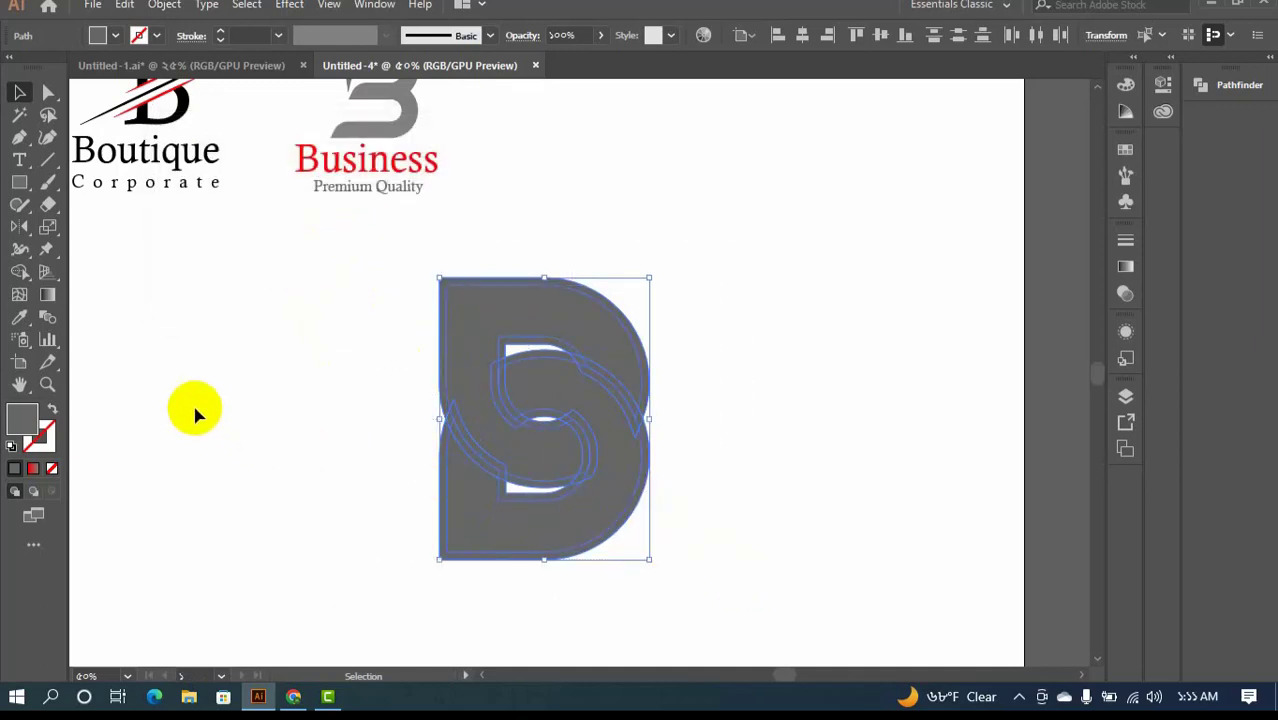
left_click(20, 272)
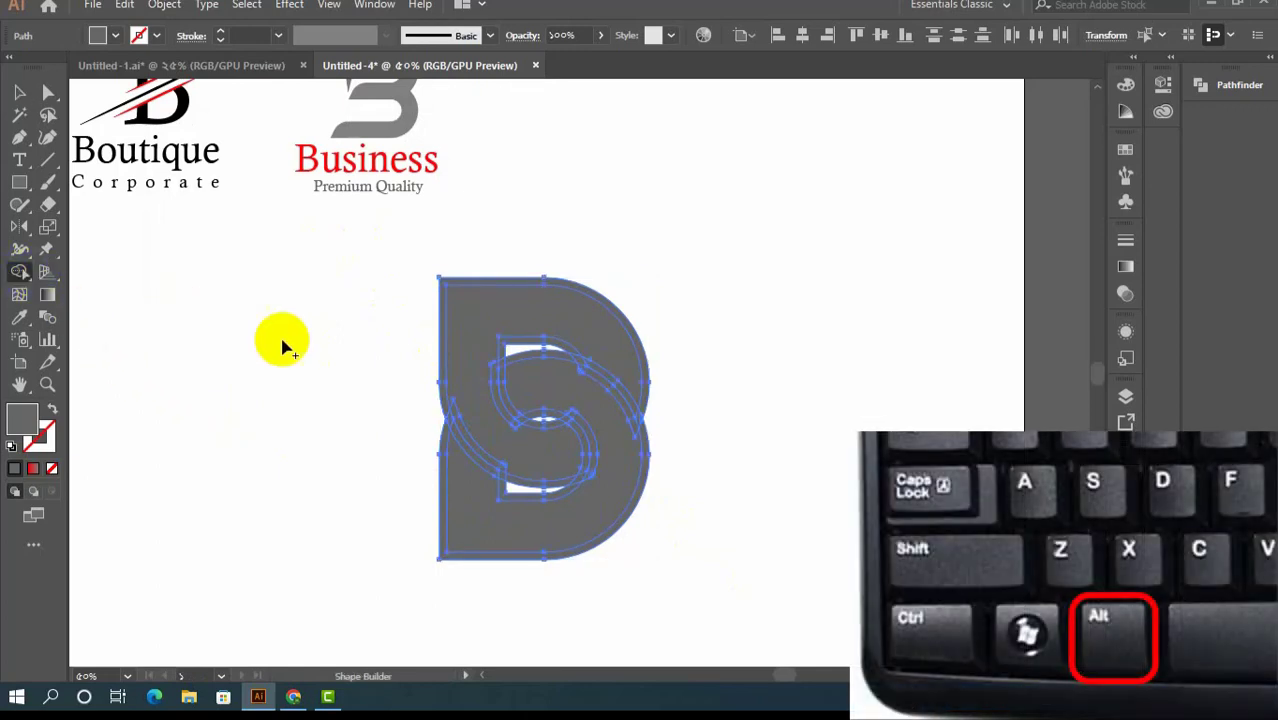
scroll(470, 425, "up", 3)
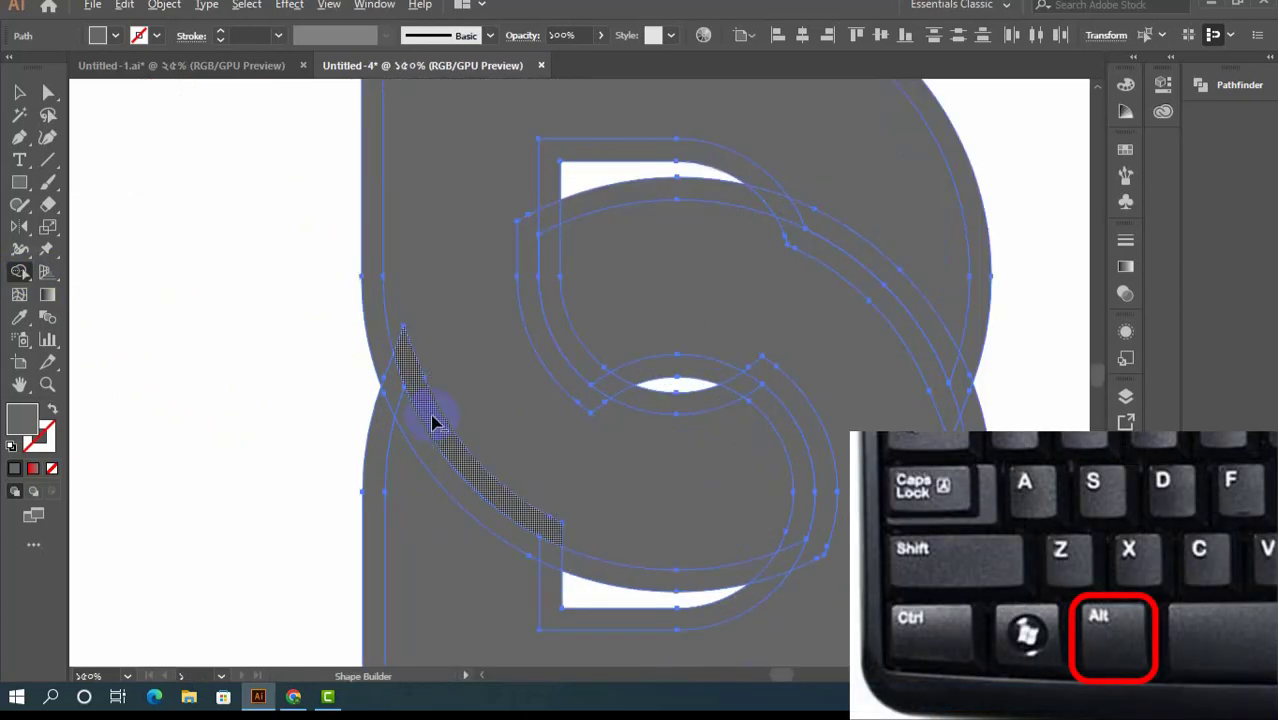
left_click(370, 322)
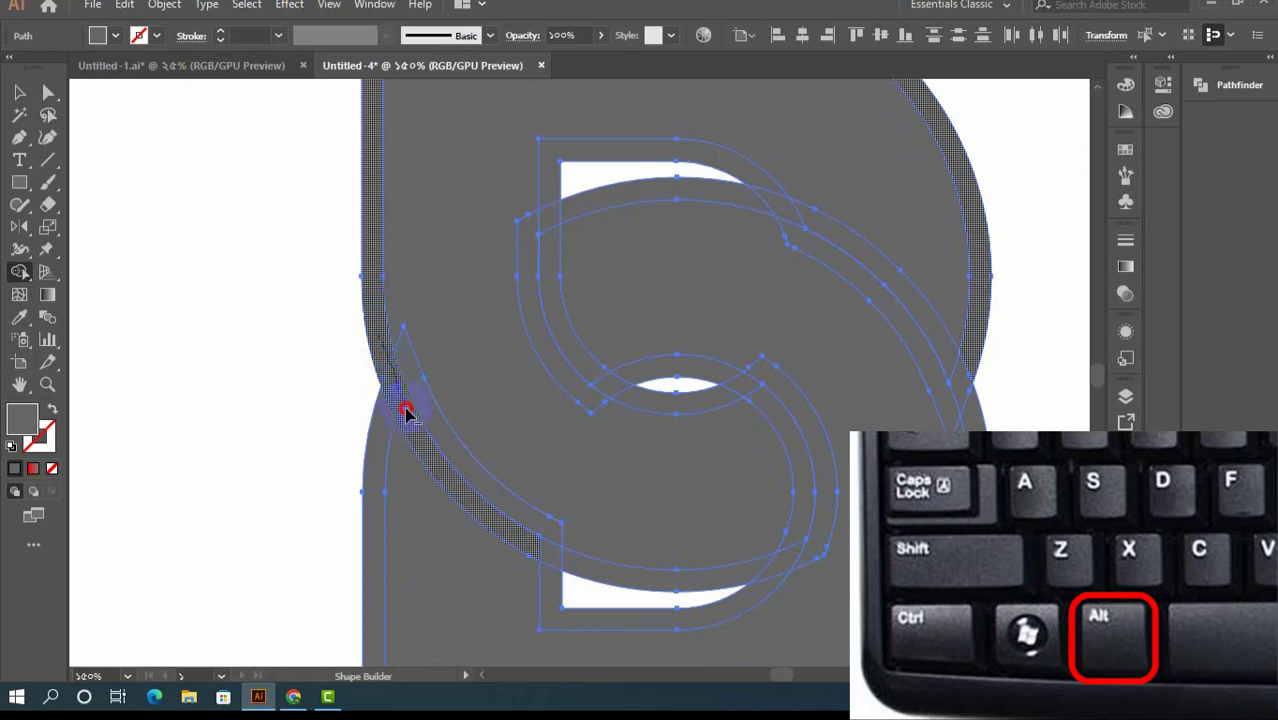
mouse_move(406, 412)
left_mouse_down()
mouse_move(456, 486)
mouse_move(579, 572)
mouse_move(610, 577)
left_mouse_up()
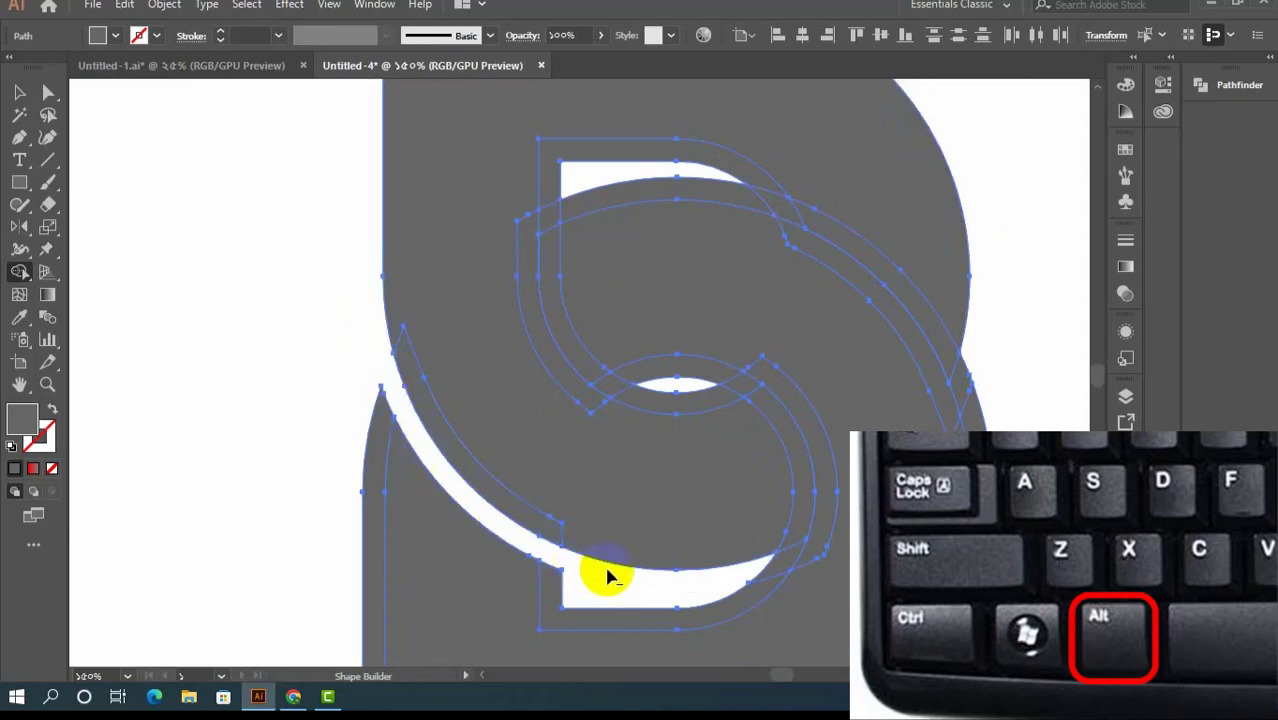
mouse_move(549, 262)
left_mouse_down()
mouse_move(600, 377)
mouse_move(647, 402)
mouse_move(678, 392)
mouse_move(667, 379)
mouse_move(747, 380)
mouse_move(769, 404)
mouse_move(791, 446)
mouse_move(796, 533)
mouse_move(765, 571)
left_mouse_up()
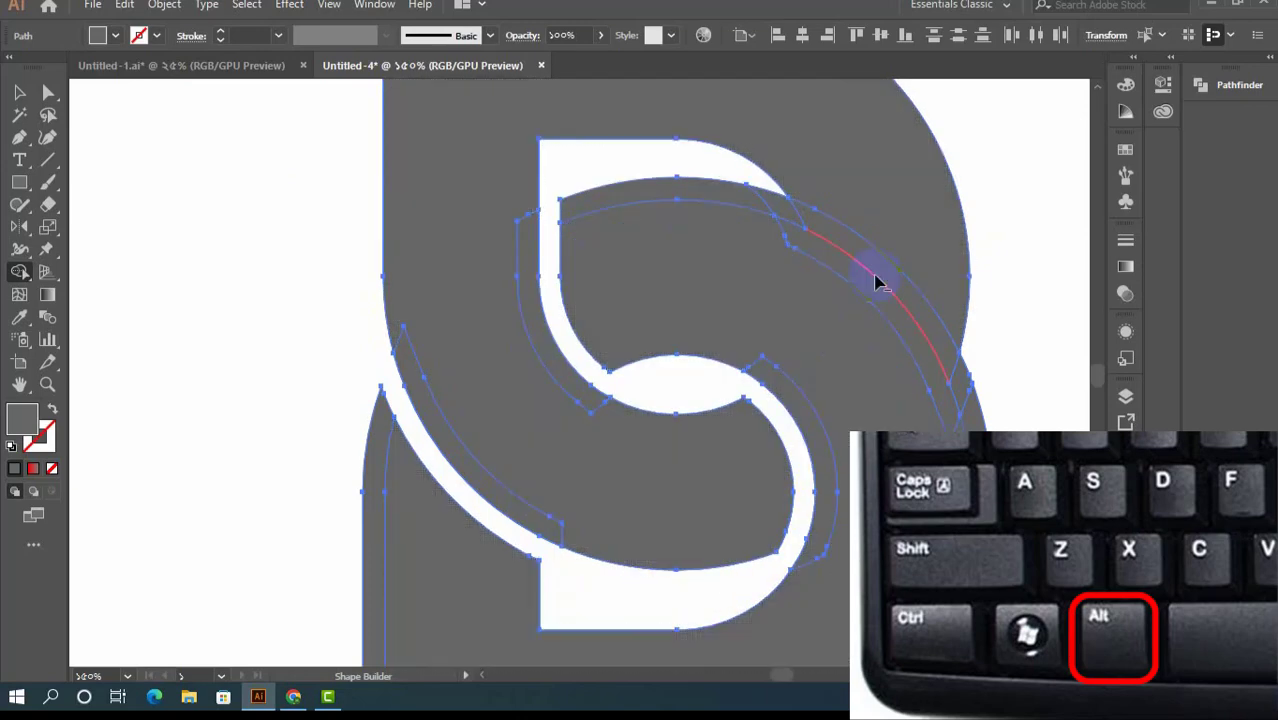
left_click(813, 222, "alt")
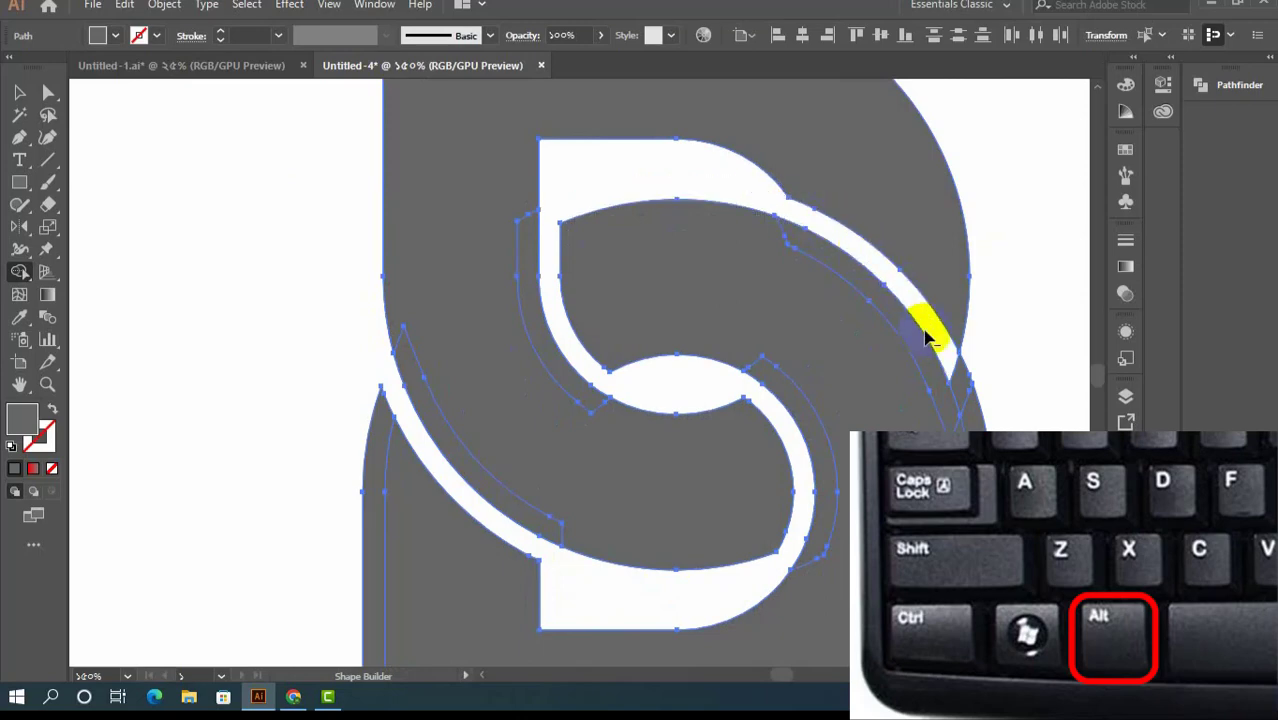
mouse_move(868, 390)
left_mouse_down()
mouse_move(812, 441)
mouse_move(921, 367)
left_mouse_up()
left_click_drag(485, 480, 552, 368)
scroll(648, 432, "down", 3)
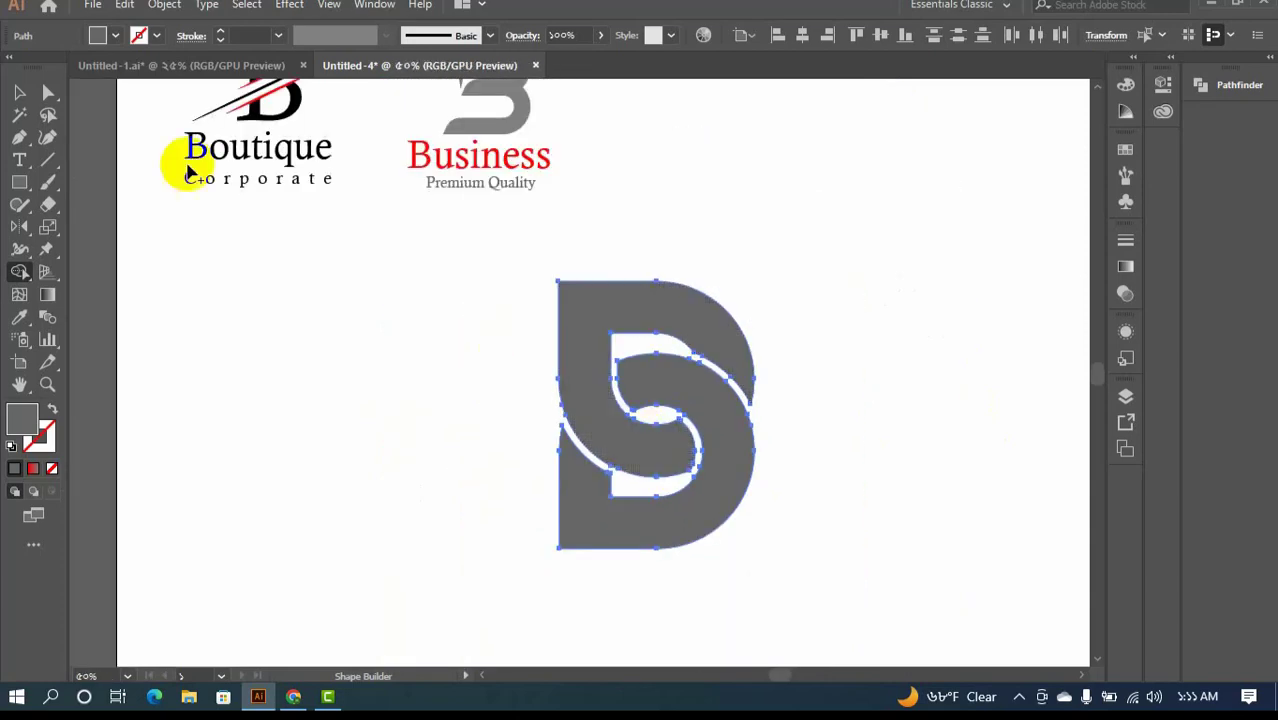
left_click(19, 92)
left_click(383, 340)
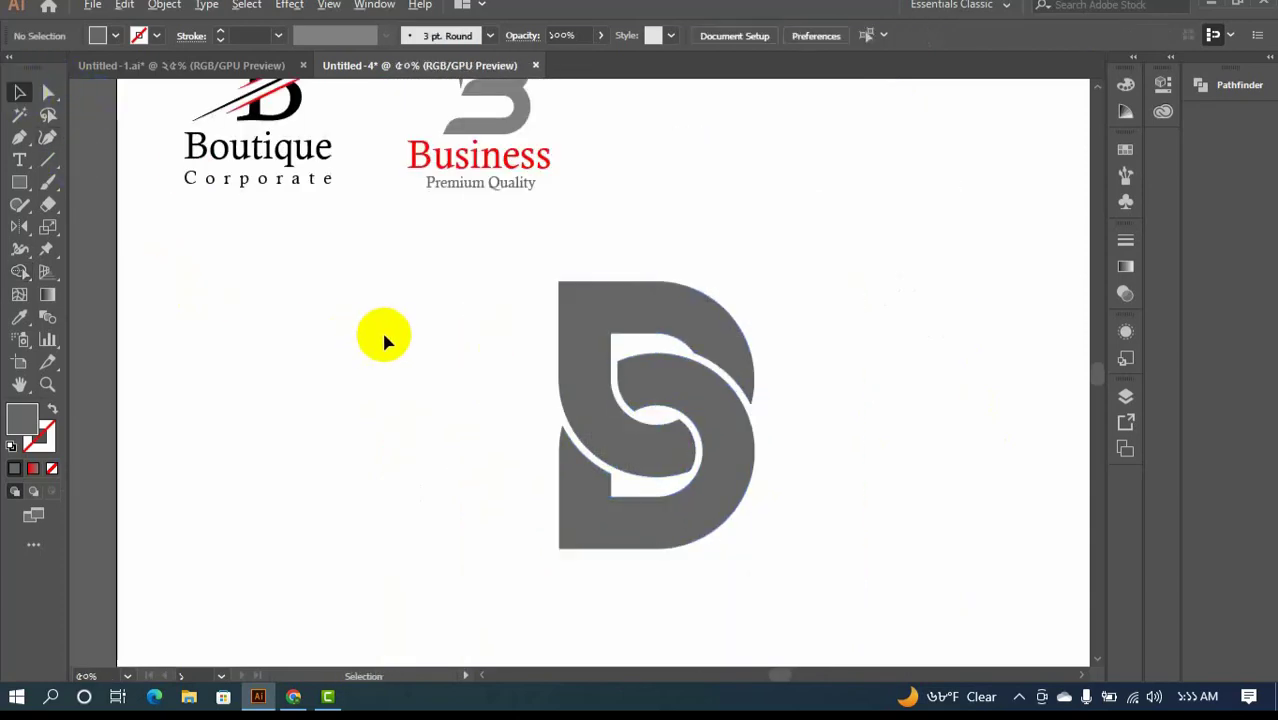
- Fill the upper piece of the interlocking B with the RGB Red swatch and deselect it
key("ctrl+0")
left_click_drag(472, 318, 540, 362)
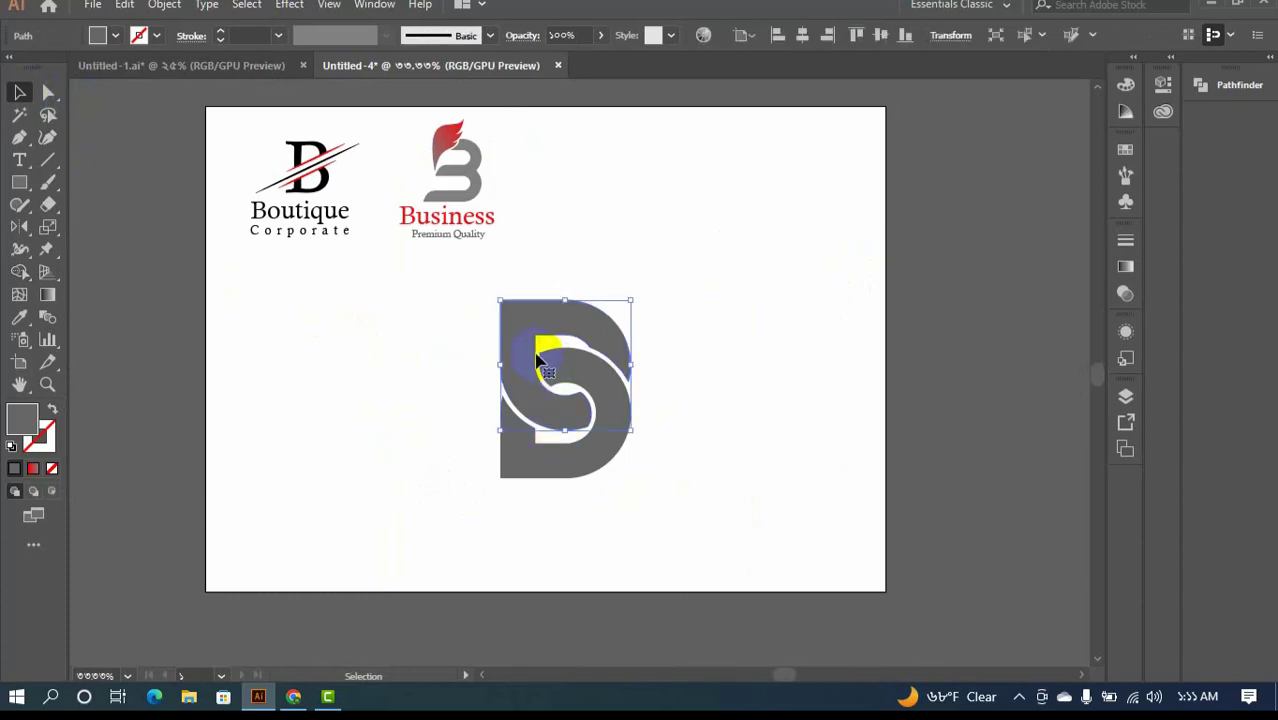
left_click(1127, 150)
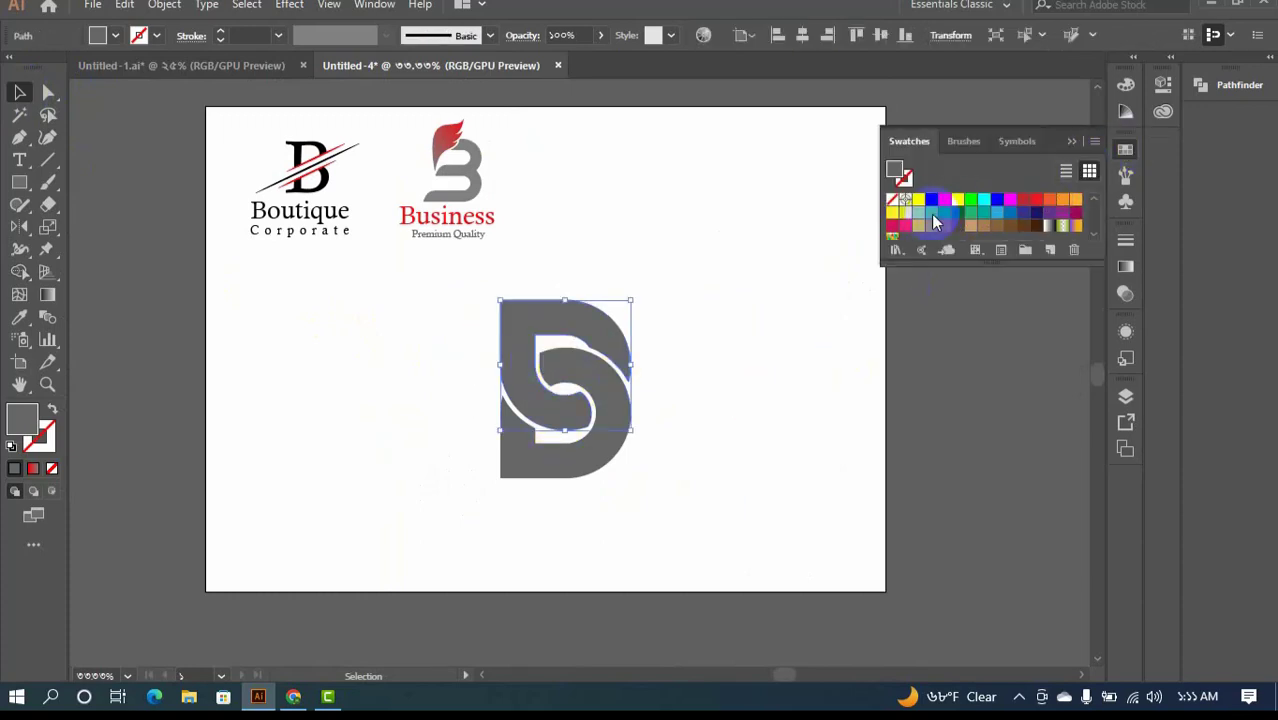
left_click(941, 202)
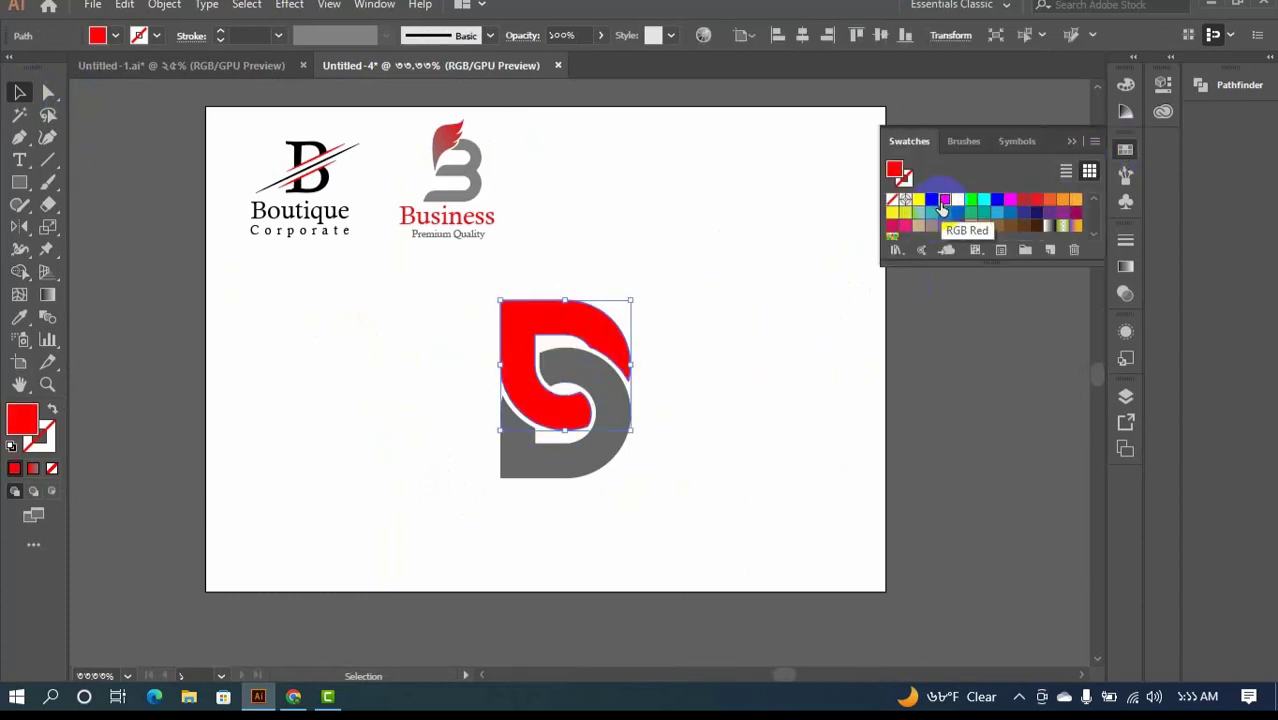
left_click(1073, 141)
left_click(762, 315)
left_click_drag(690, 408, 757, 361)
left_click_drag(733, 411, 598, 276)
left_click_drag(638, 358, 686, 338)
left_click(548, 410)
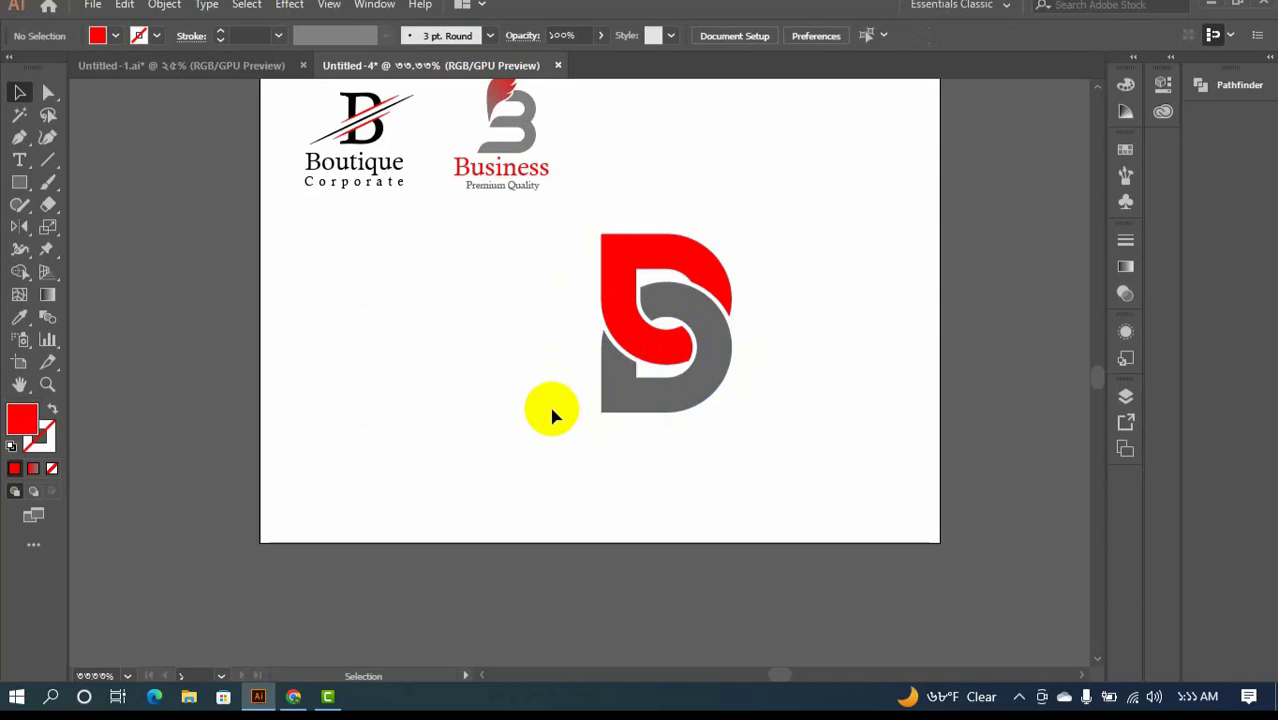
- Add the text "BRIDGE" below the B mark and enlarge it to a little over twice the mark's width
left_click(481, 190)
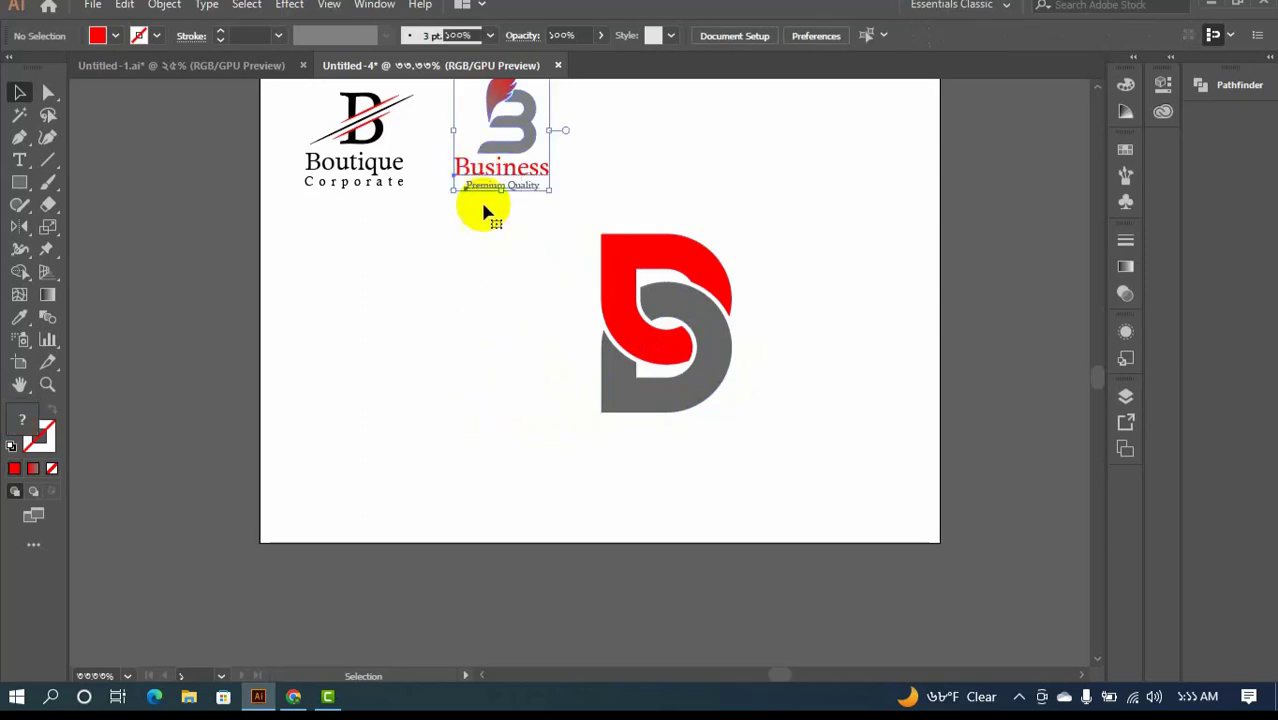
left_click(121, 287)
left_click(20, 161)
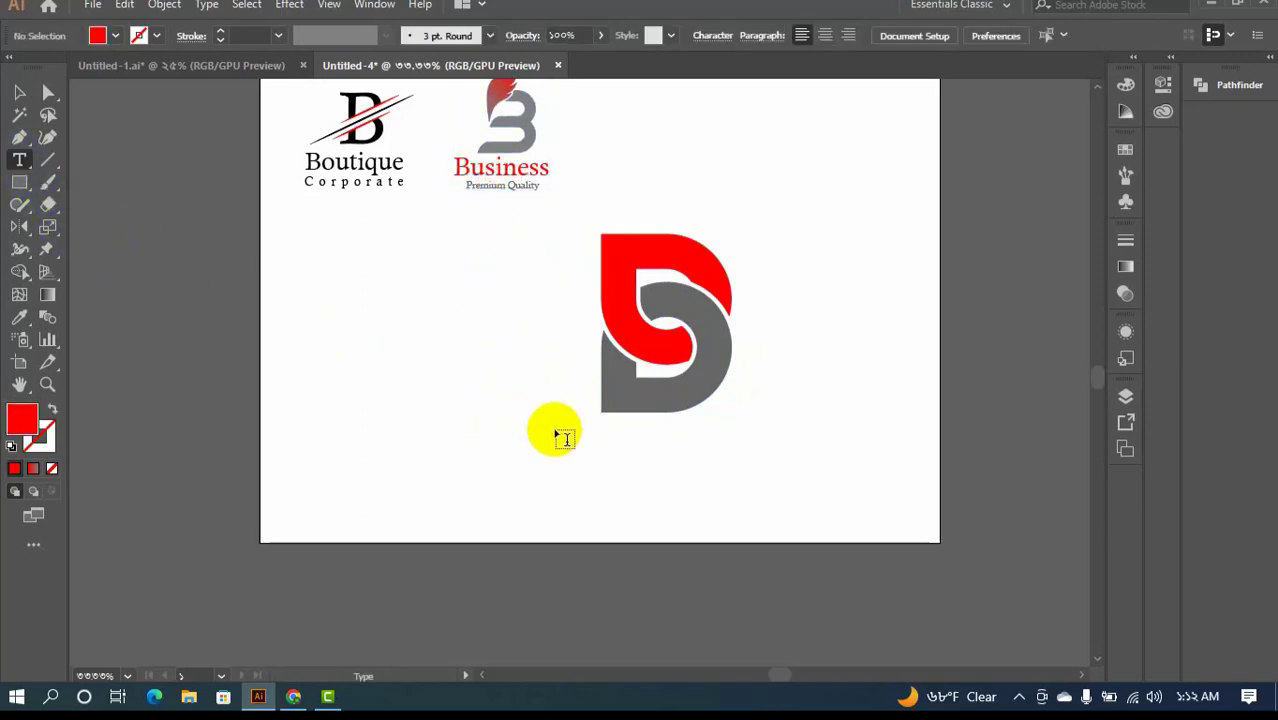
left_click(561, 440)
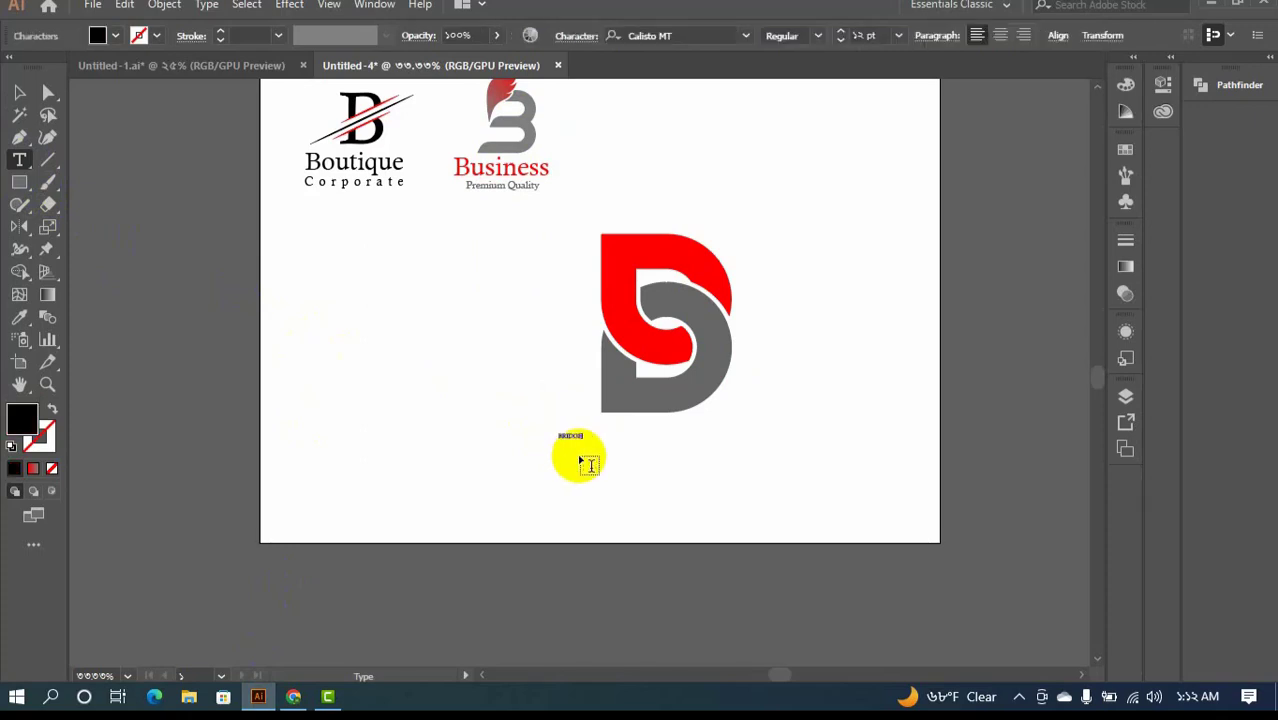
left_click(20, 92)
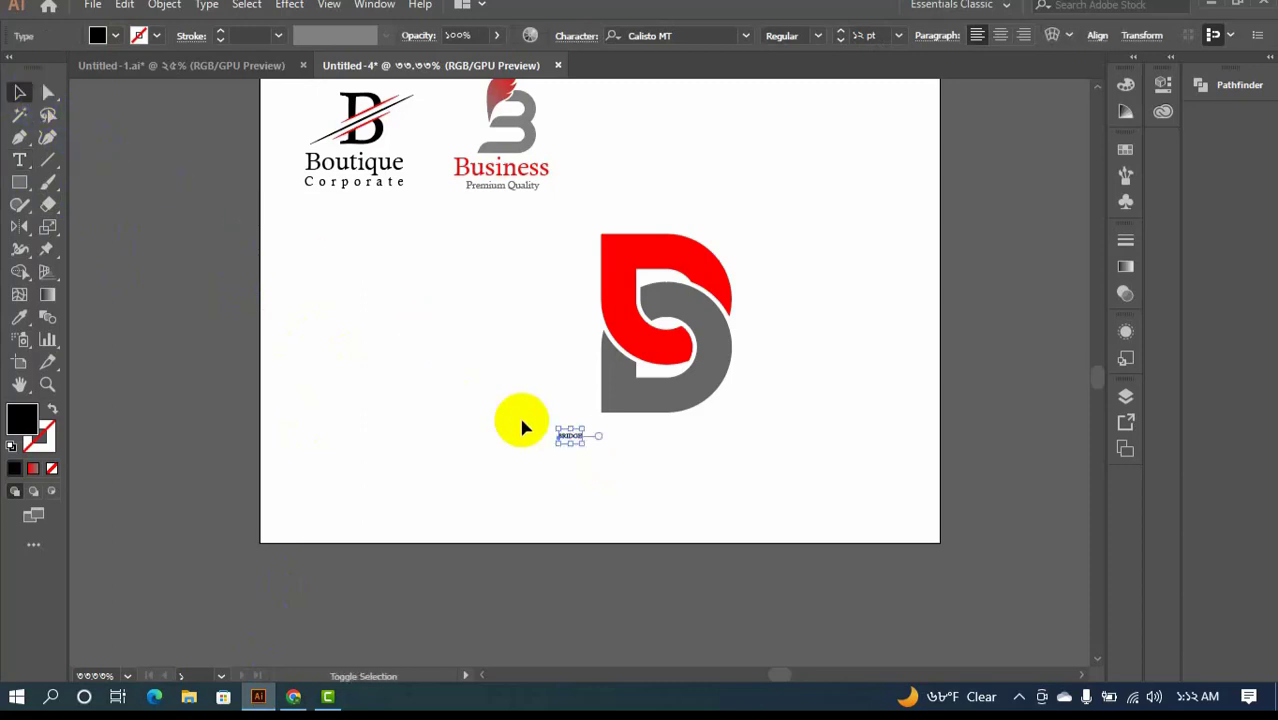
left_click_drag(581, 443, 728, 552)
- Replace the wording of the duplicate BRIDGE text with "Construction" and "and engineering" on two lines
double_click(727, 552)
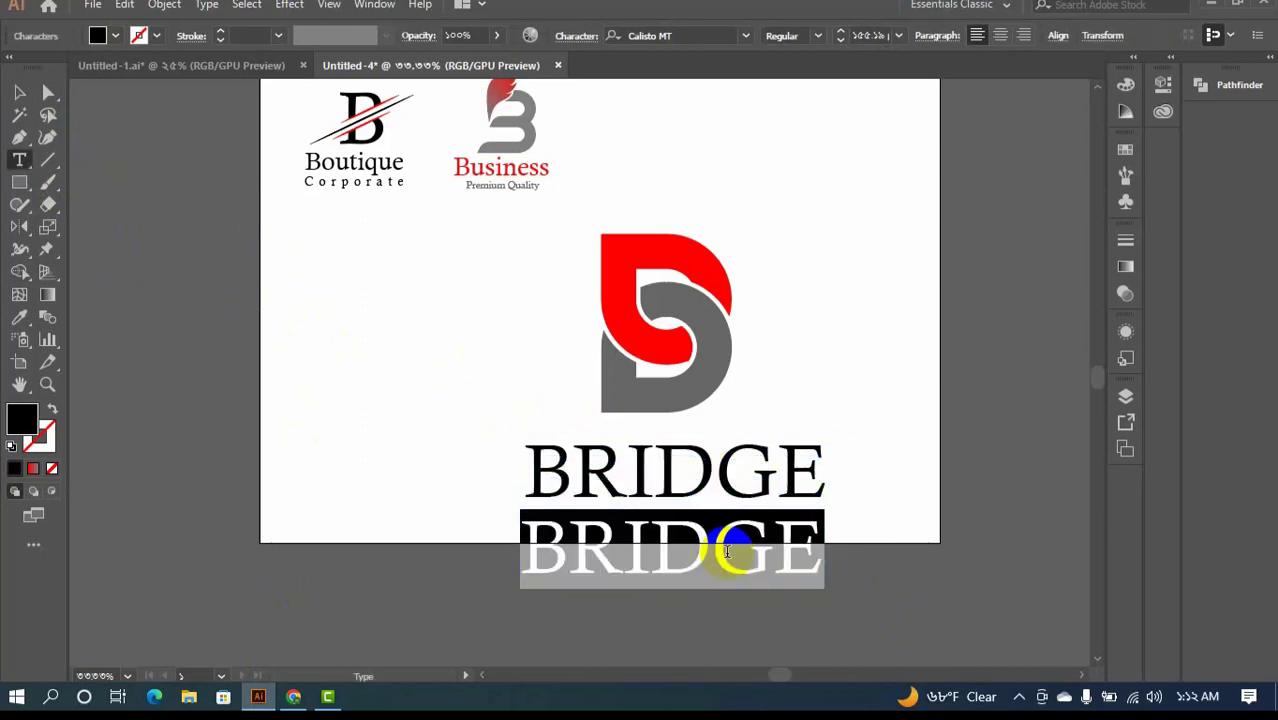
type("Construction")
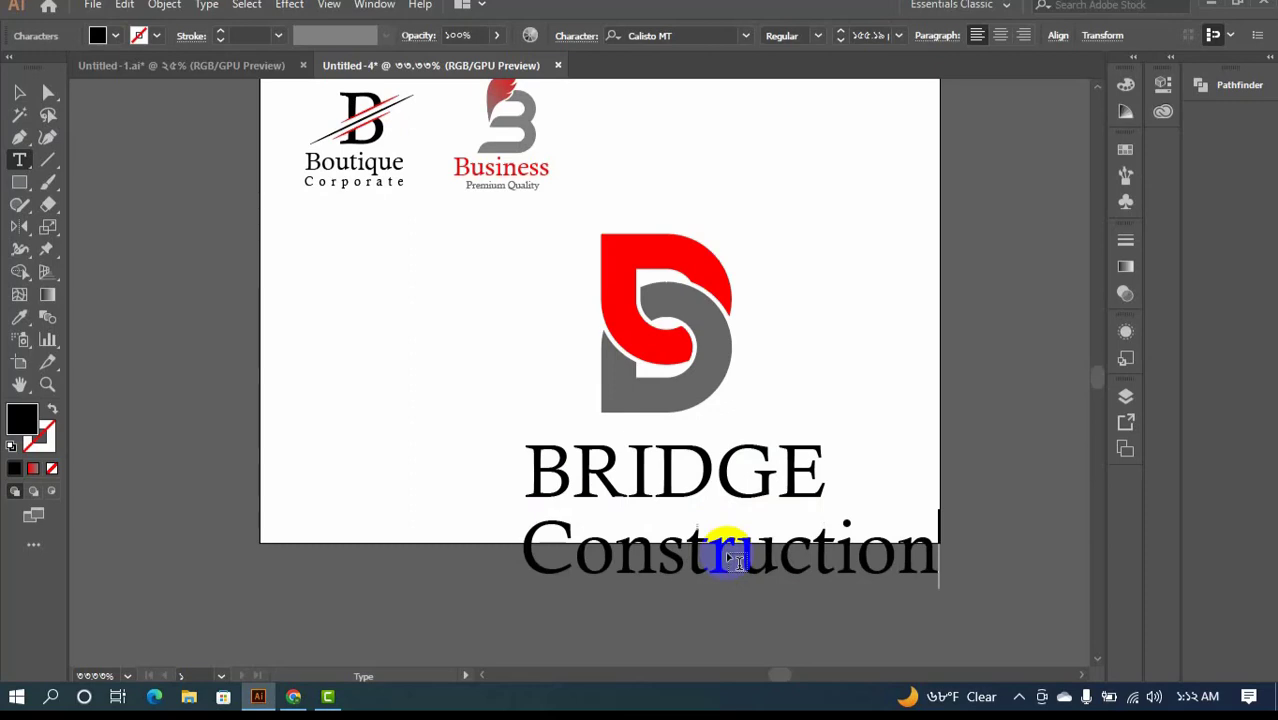
key("Return")
type("a")
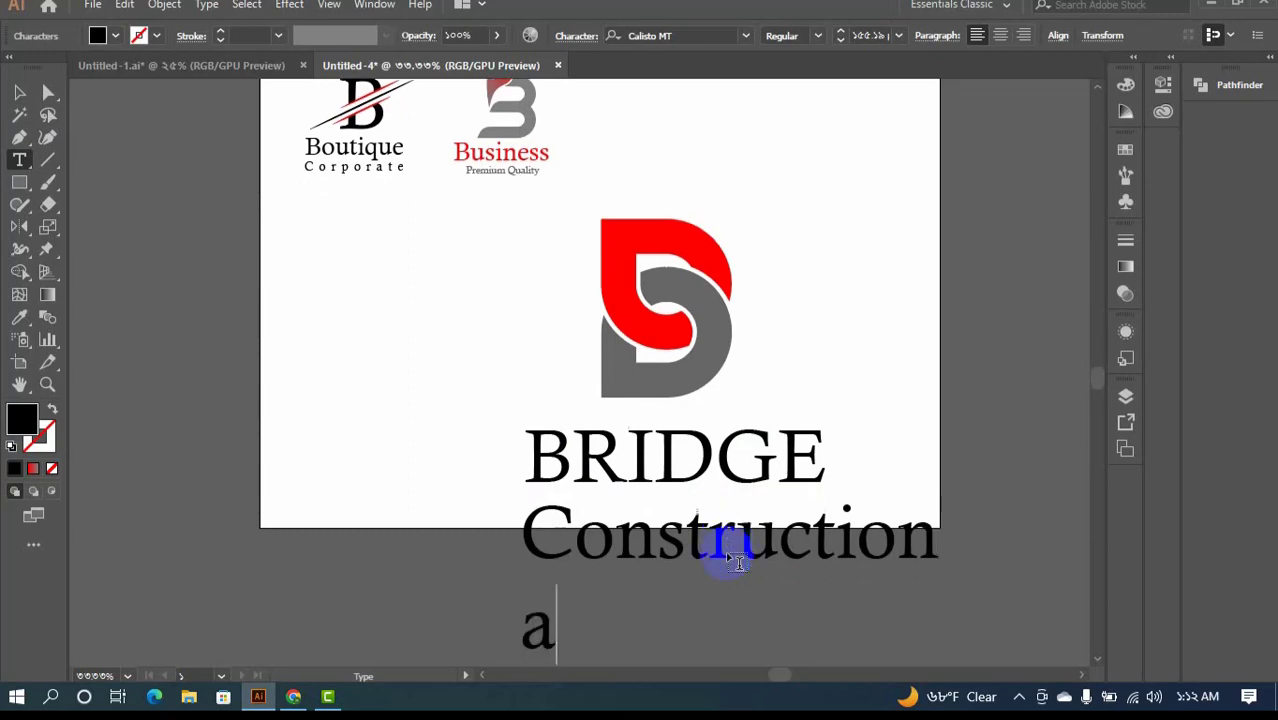
type("nd engineering")
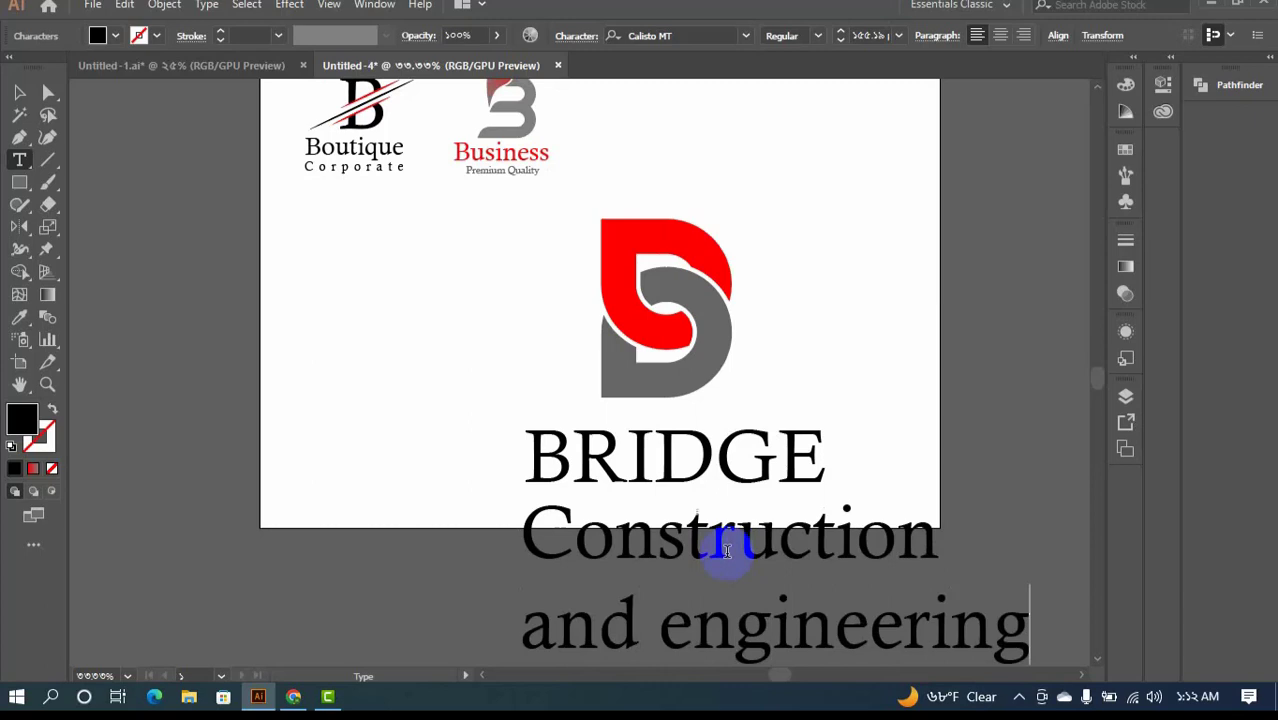
left_click(19, 92)
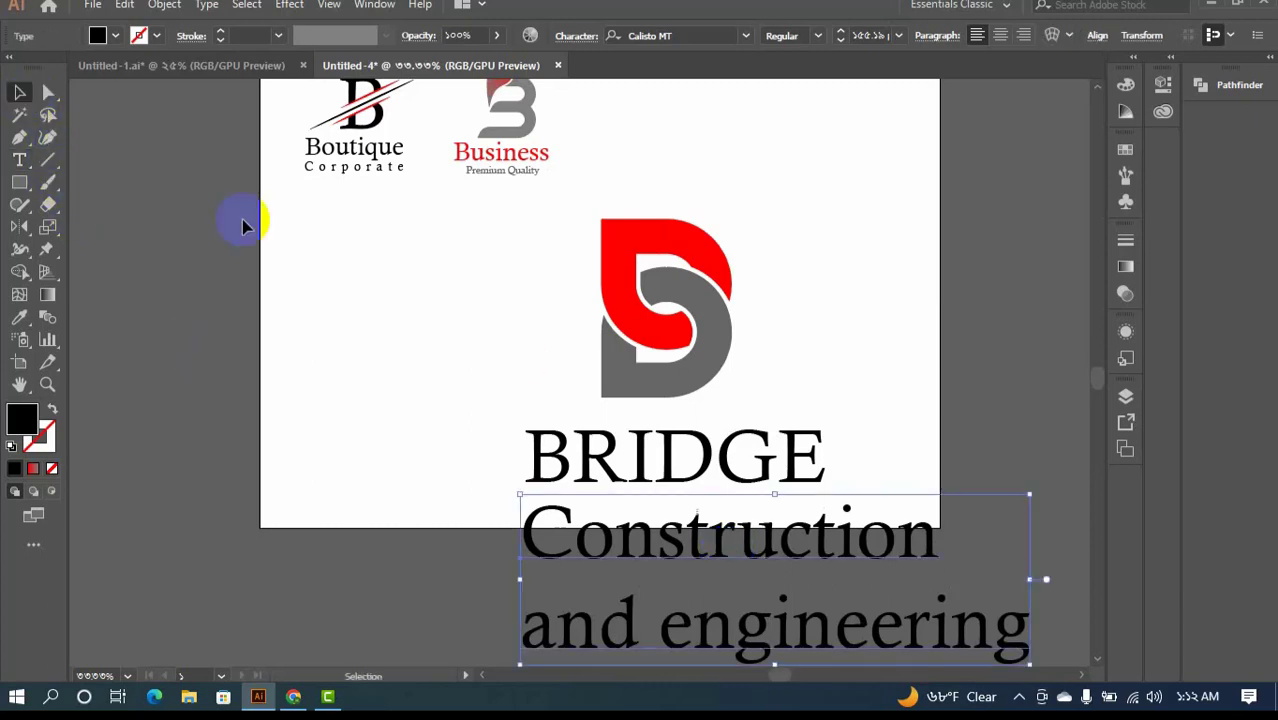
- Shrink the tagline to about a third of its size, center-align it and place it centrally beneath BRIDGE
left_click_drag(1038, 580, 663, 514)
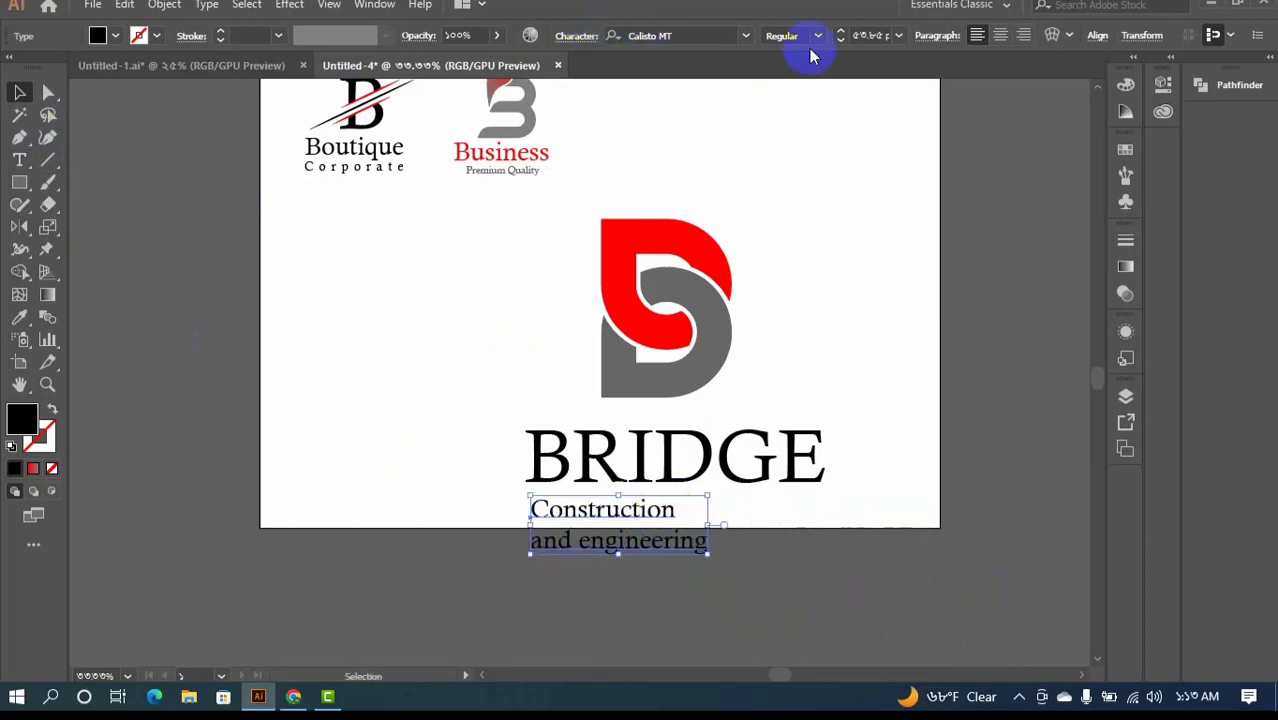
left_click(1000, 36)
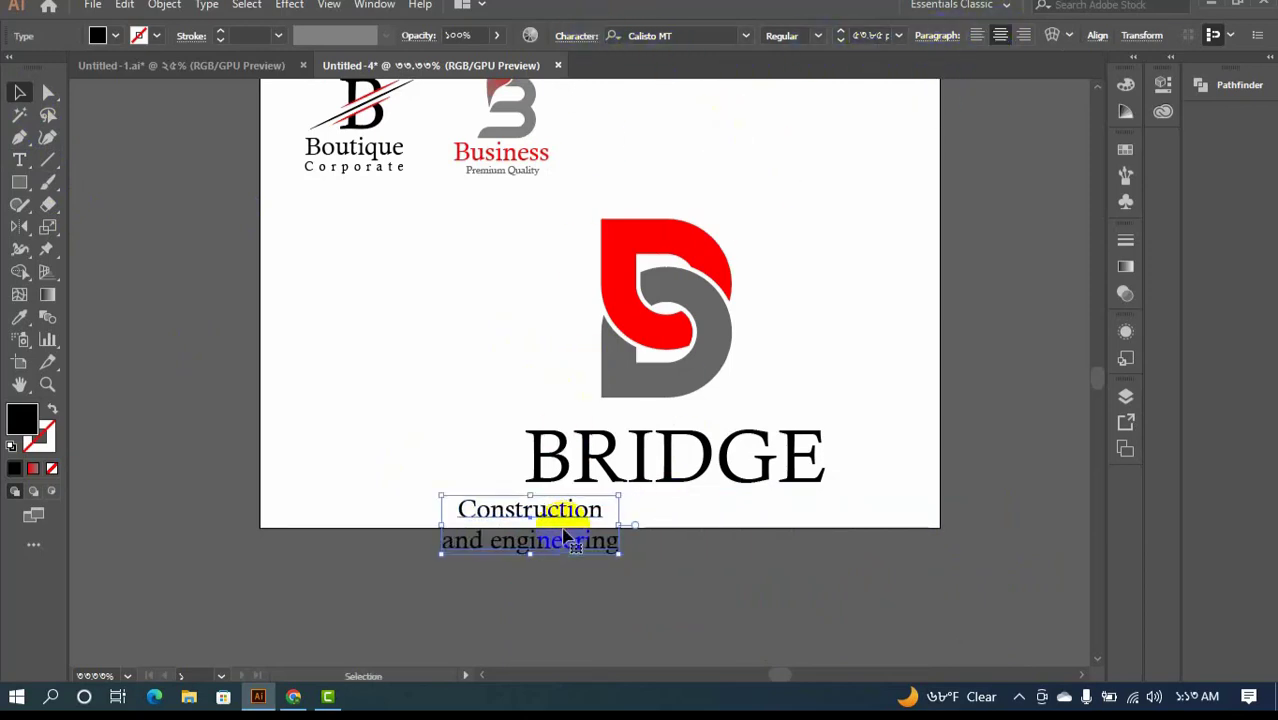
left_click_drag(562, 519, 693, 517)
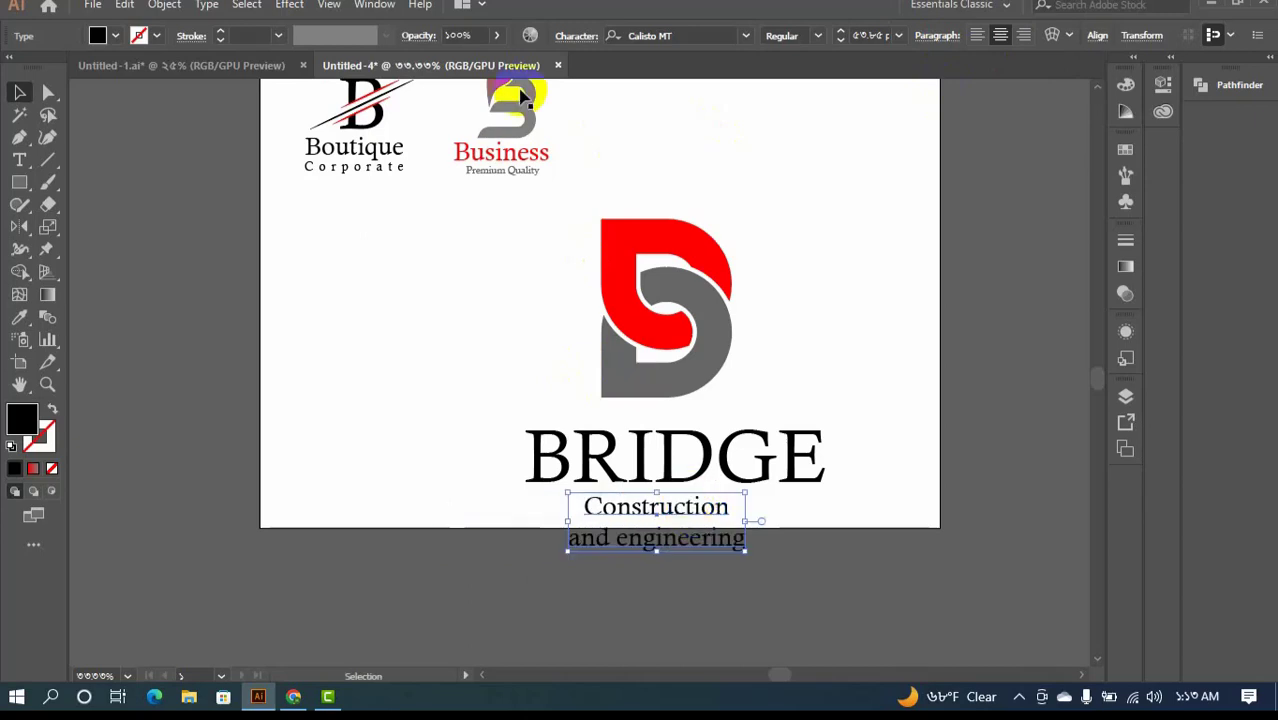
- Increase the tracking of the "Construction and engineering" tagline until it is nearly as wide as BRIDGE, and deselect it
left_click(576, 36)
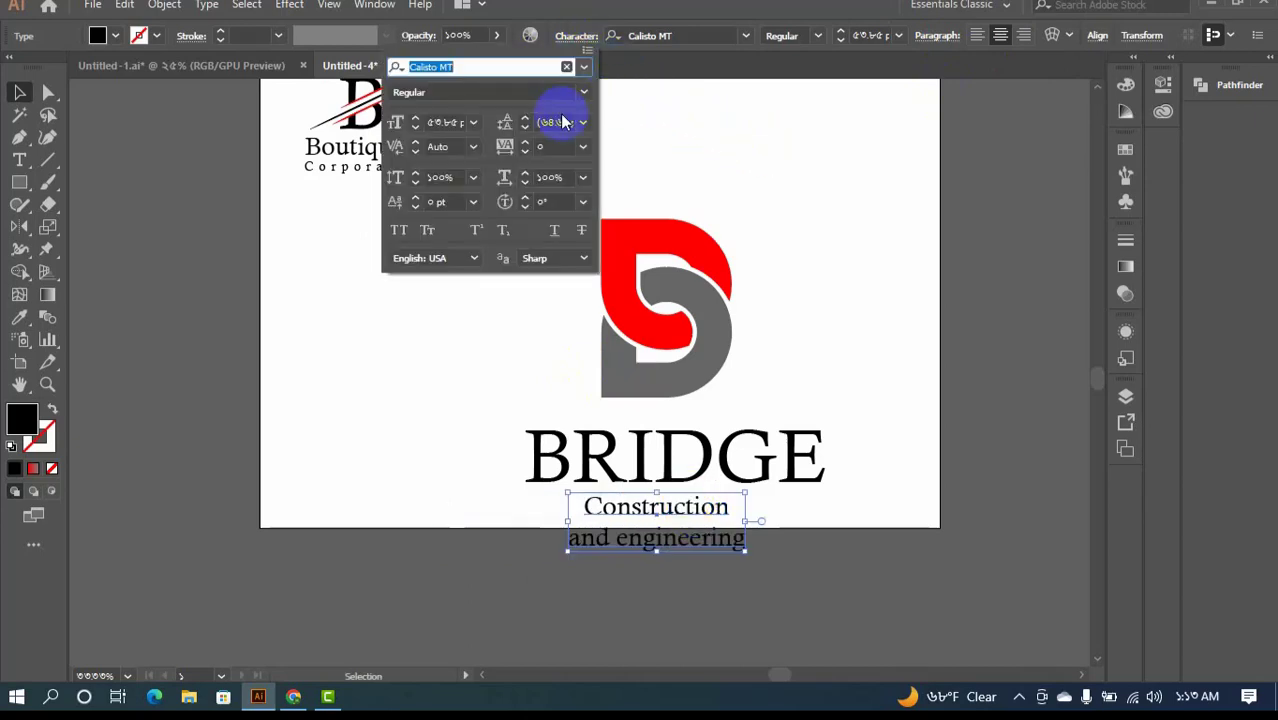
scroll(560, 139, "up", 3)
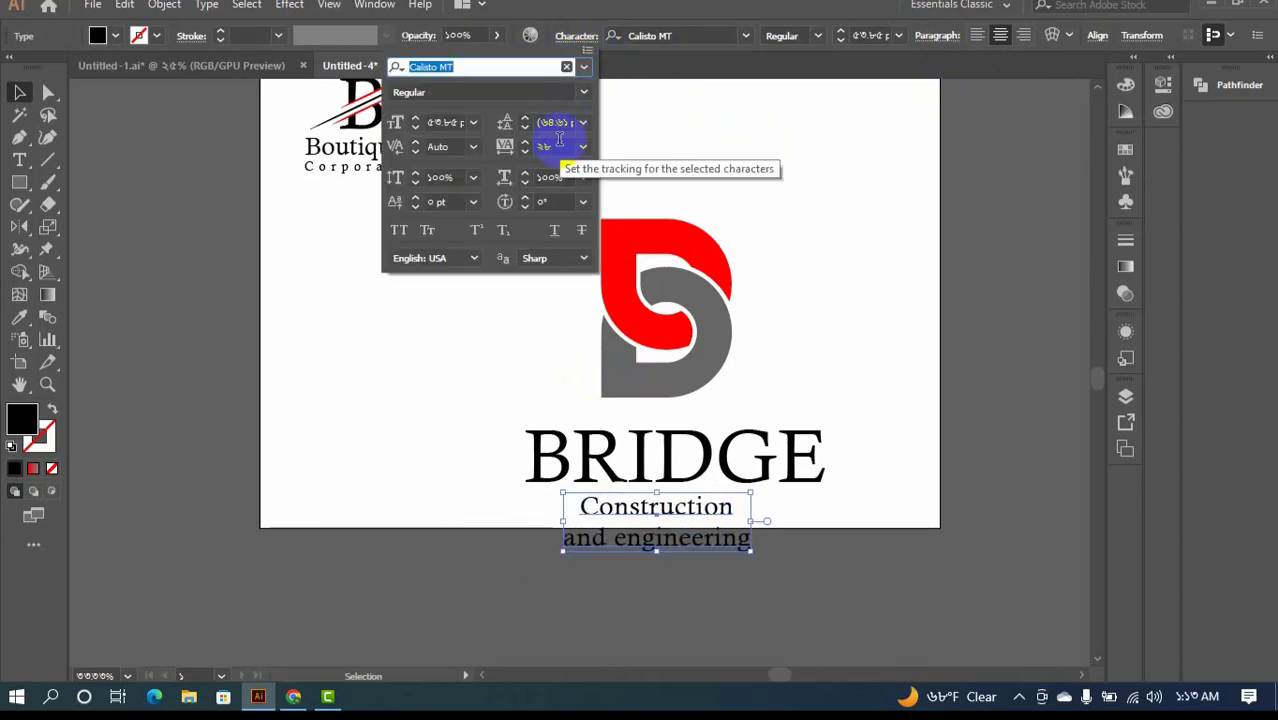
left_click(559, 142)
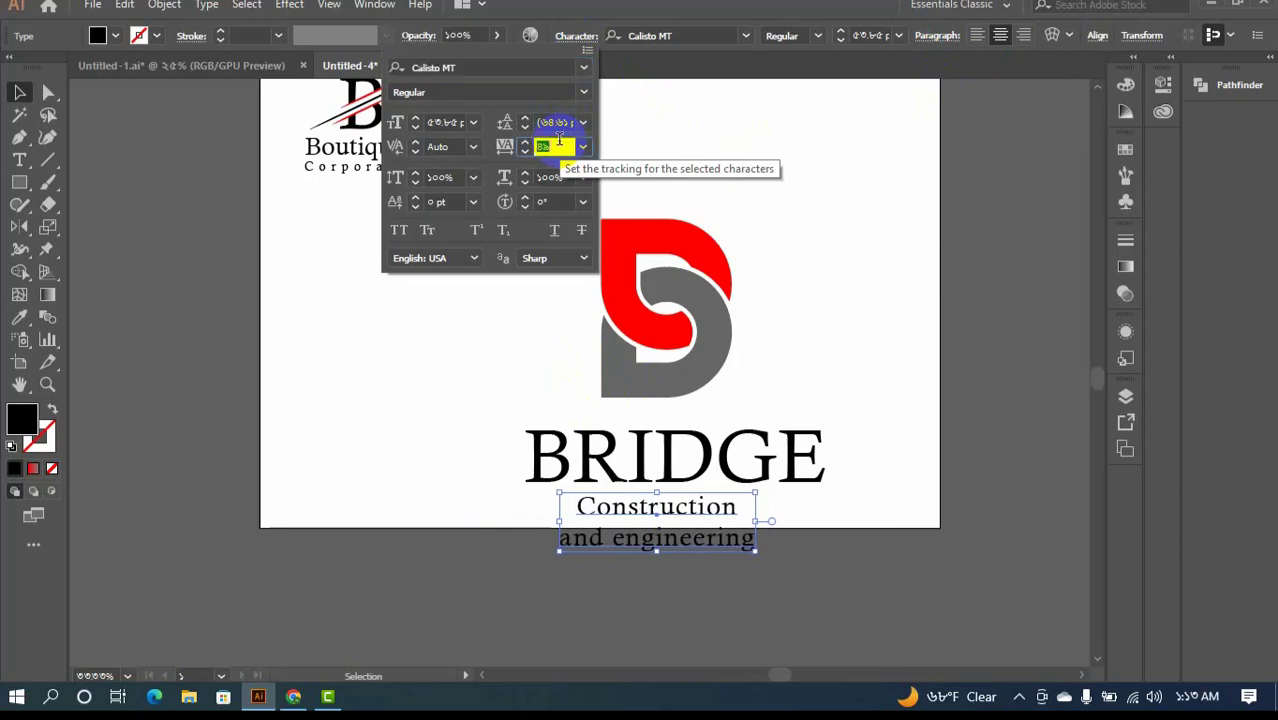
scroll(559, 143, "up", 8)
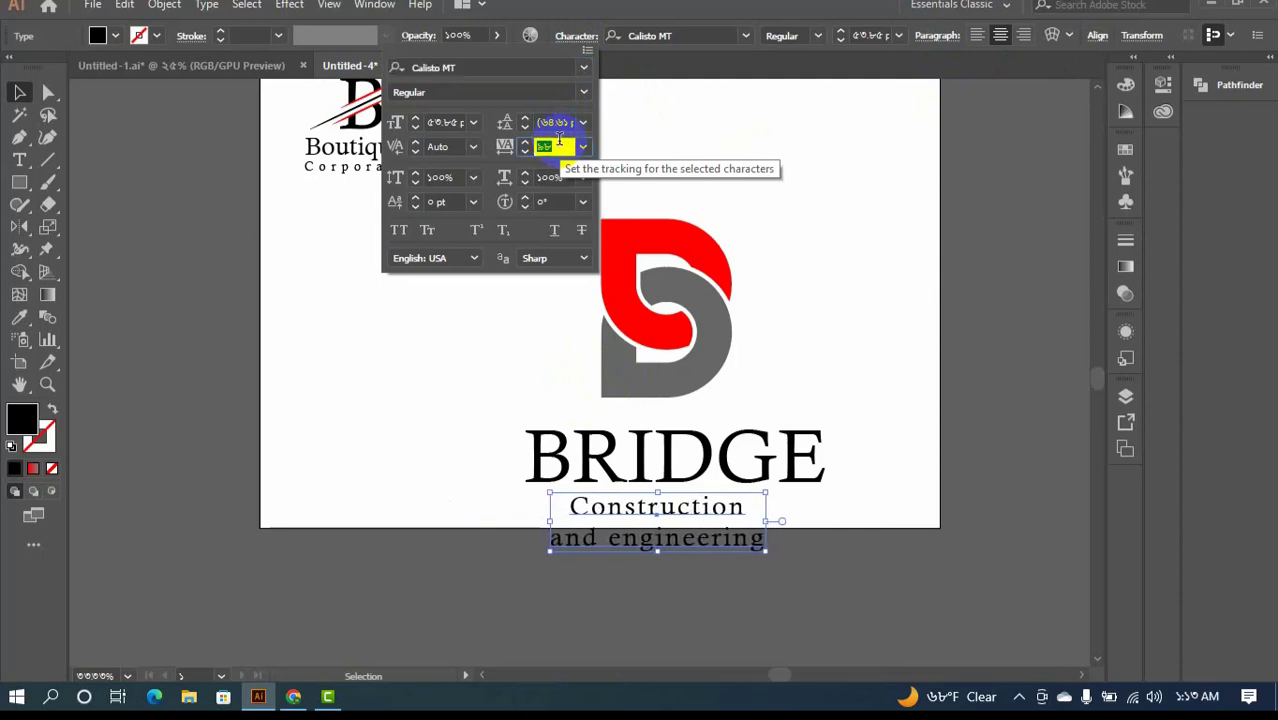
scroll(559, 143, "up", 8)
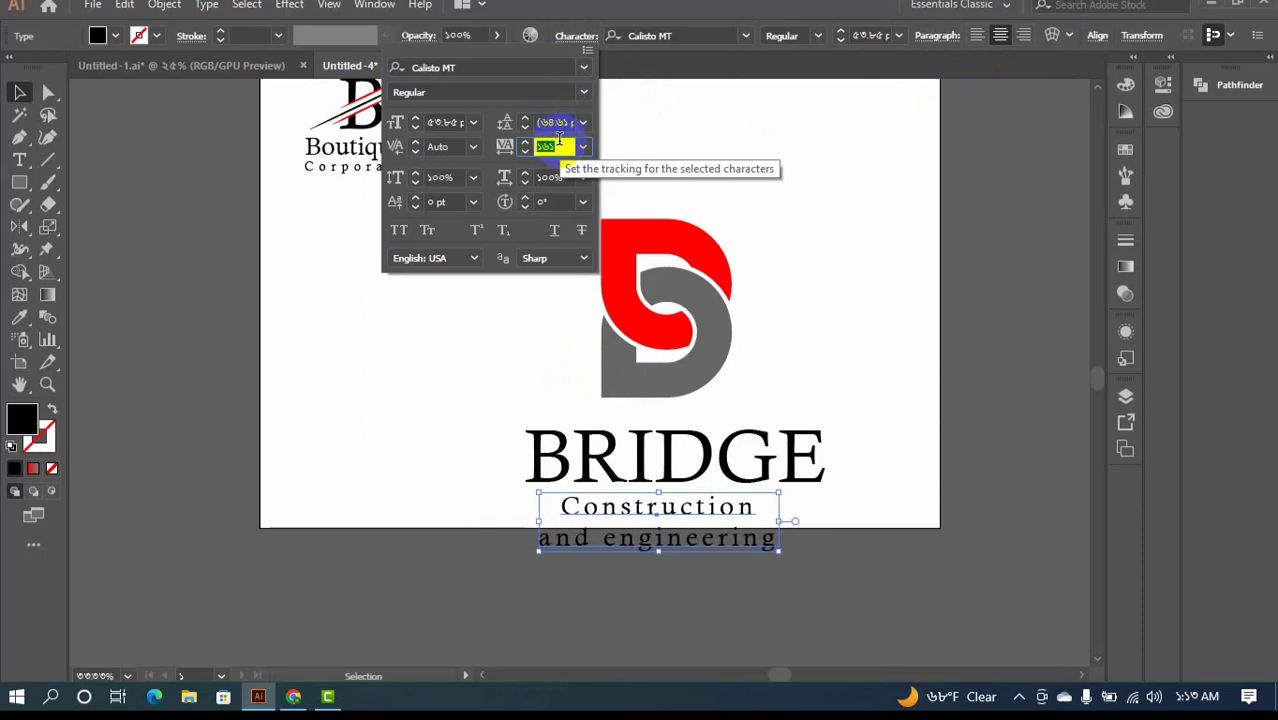
scroll(559, 143, "up", 4)
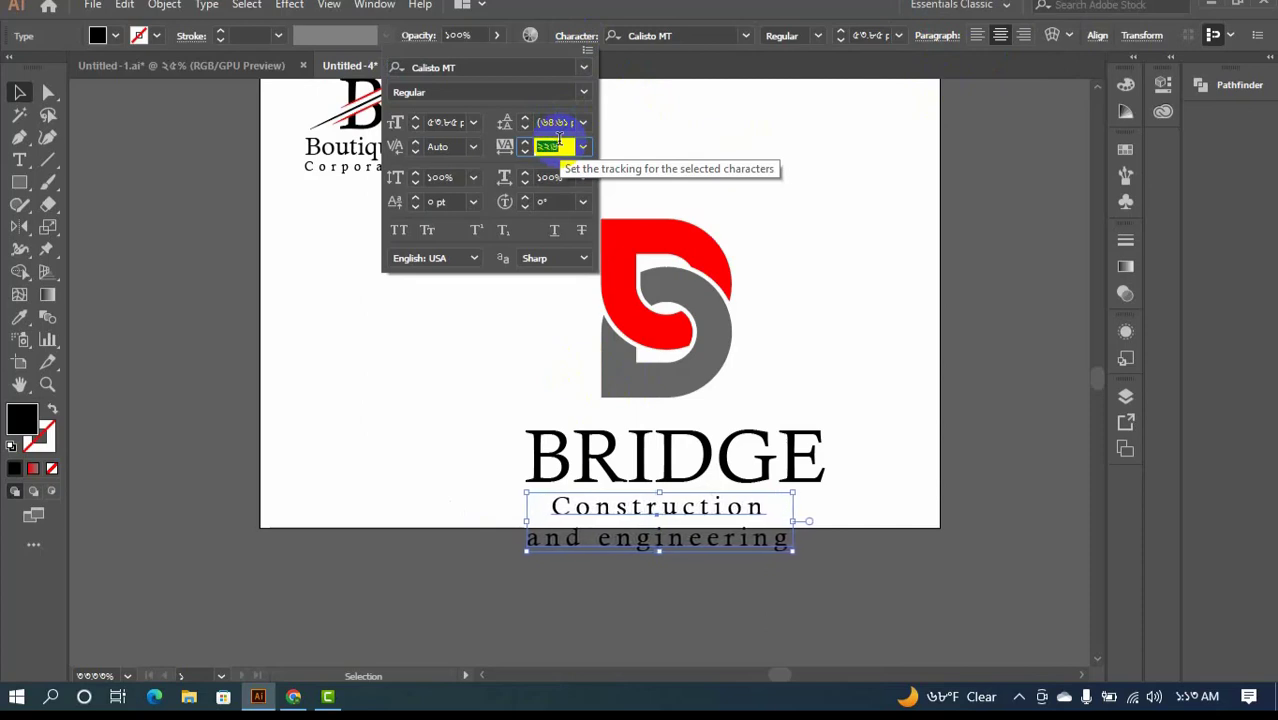
left_click(732, 219)
- Reposition the widened two-line tagline so it sits centrally just beneath BRIDGE
left_click_drag(720, 510, 734, 513)
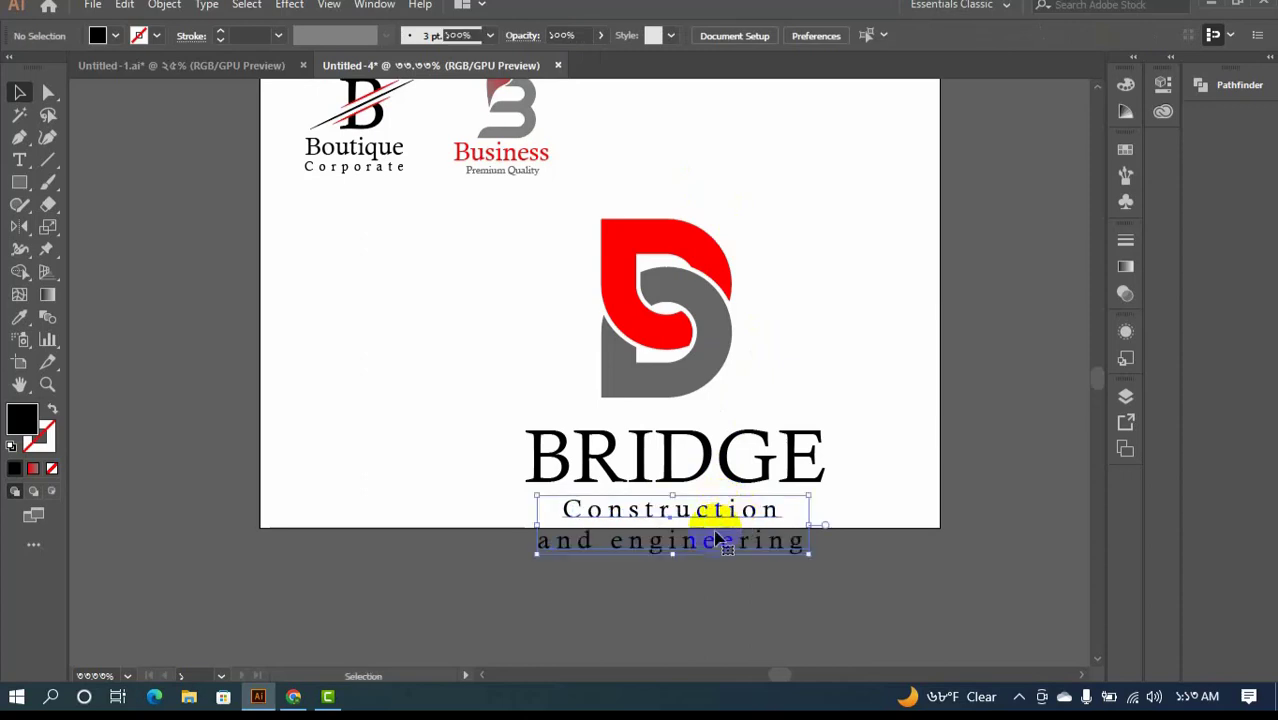
left_click(685, 603)
left_click(688, 524)
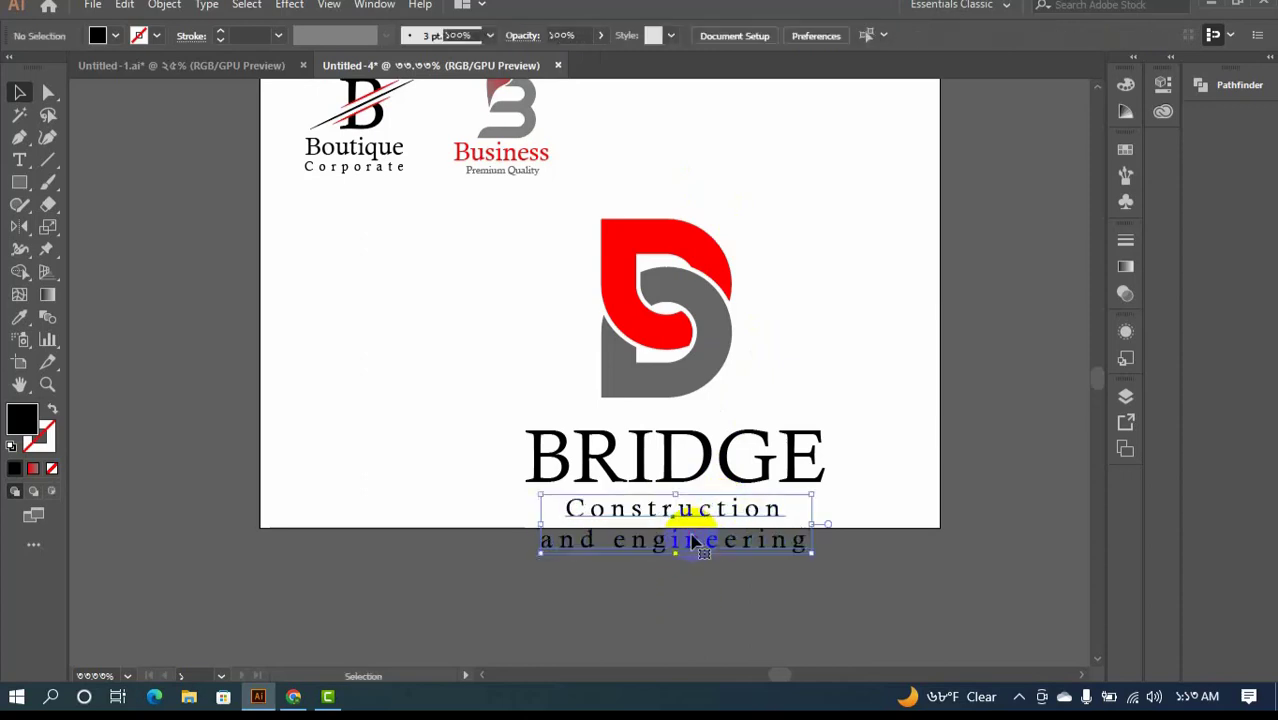
- Fill the BRIDGE text with the RGB Red swatch and deselect it
left_click(658, 485)
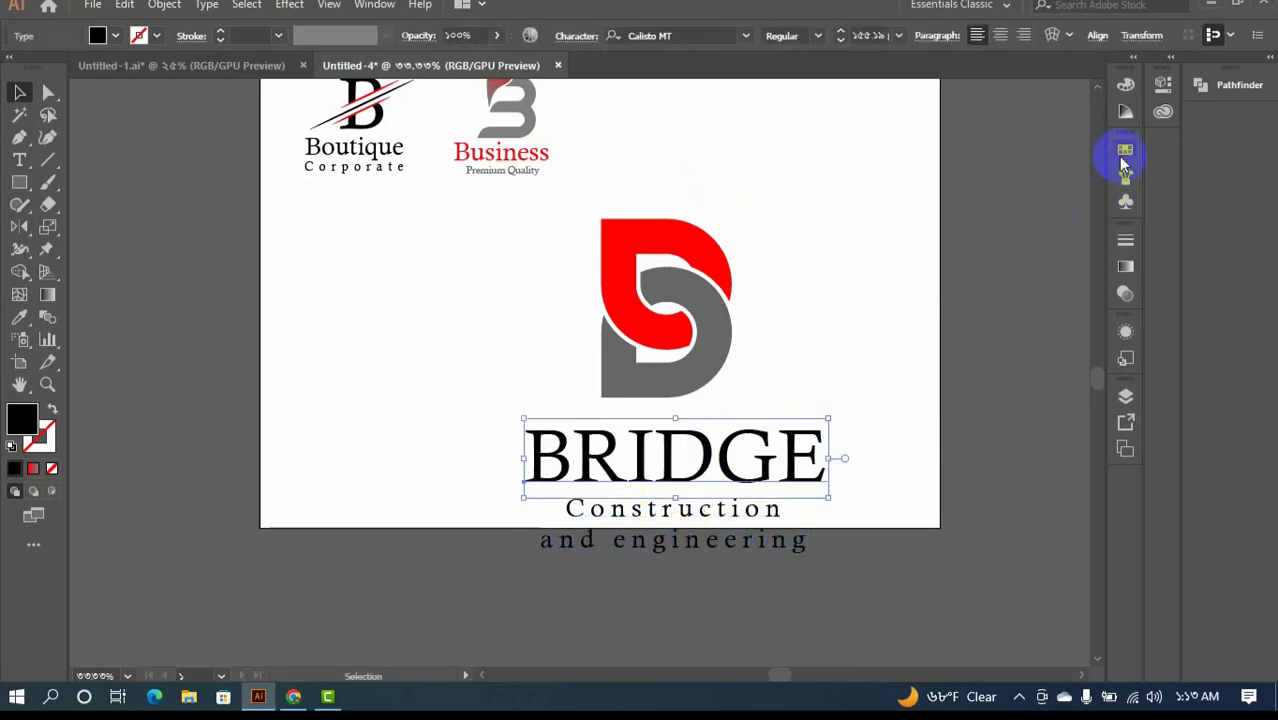
left_click(1124, 155)
left_click(948, 200)
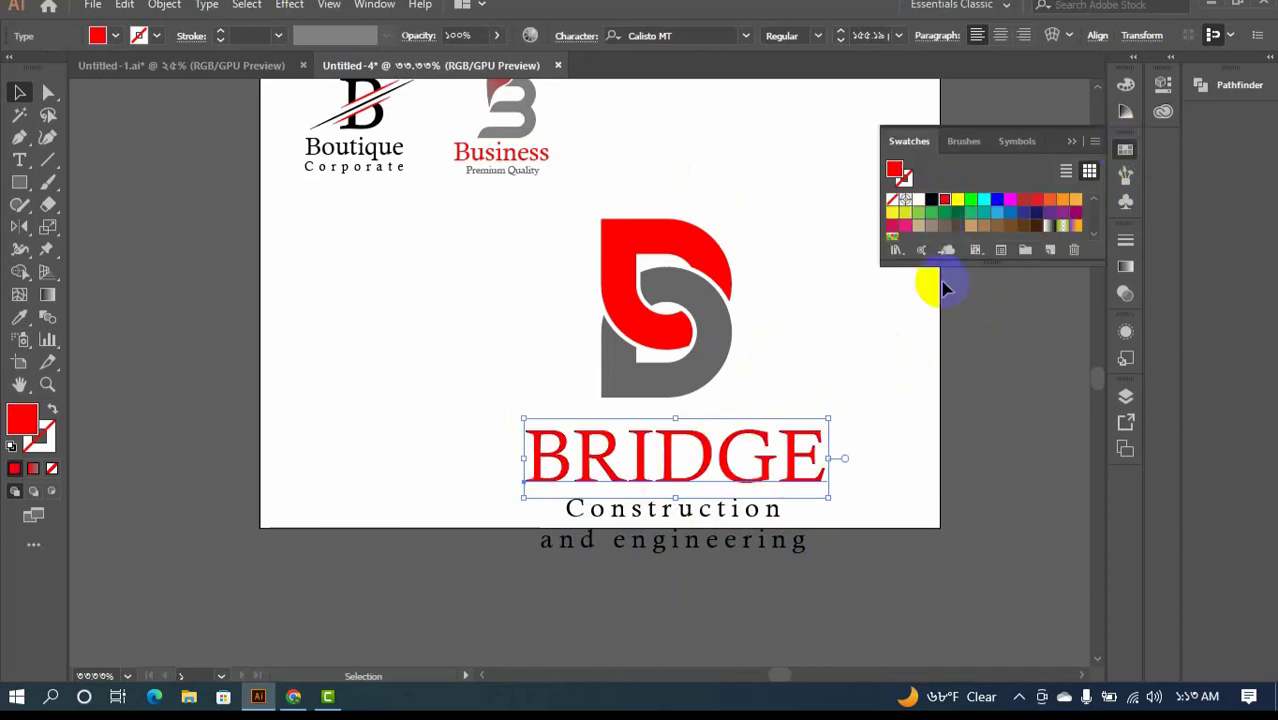
left_click(980, 283)
left_click(1070, 141)
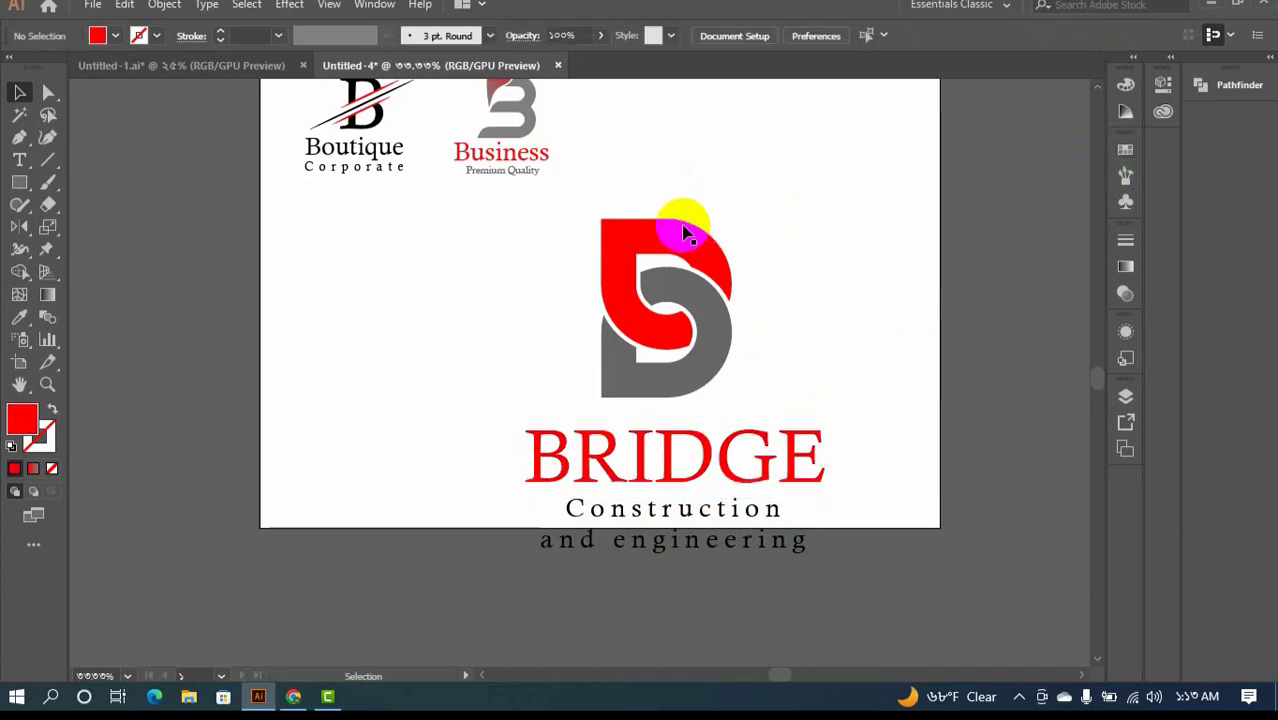
- Move the whole BRIDGE logo up and to the right so its tagline lies fully inside the artboard
left_click_drag(575, 190, 806, 560)
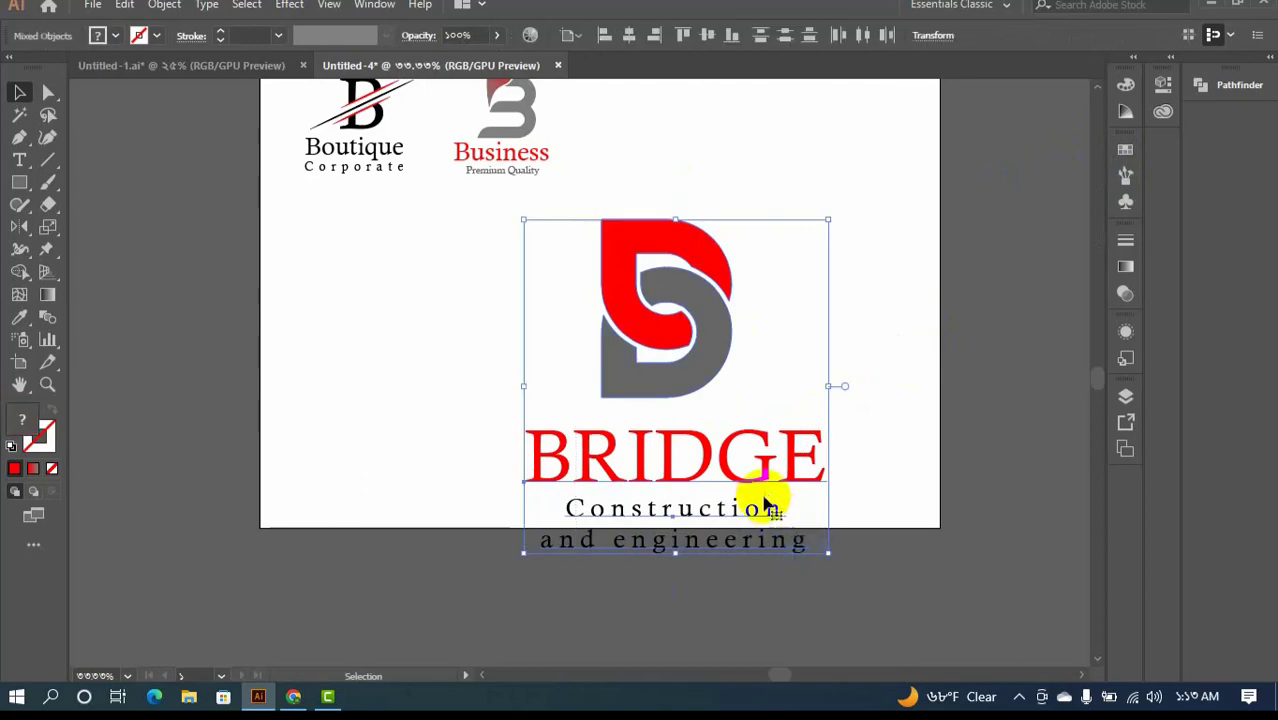
left_click_drag(759, 496, 795, 414)
left_click(762, 505)
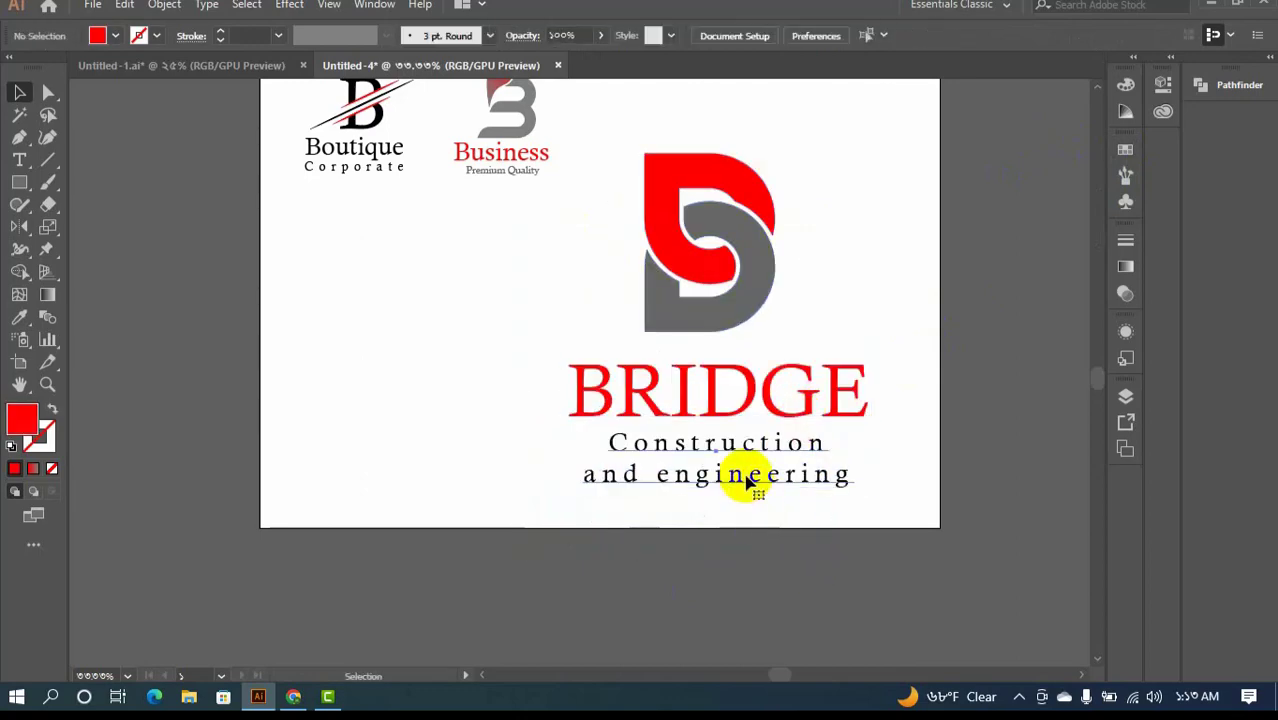
- Recolor the "Construction and engineering" tagline with the gray sampled from the B mark's lower piece
left_click(745, 474)
left_click(19, 316)
left_click(645, 276)
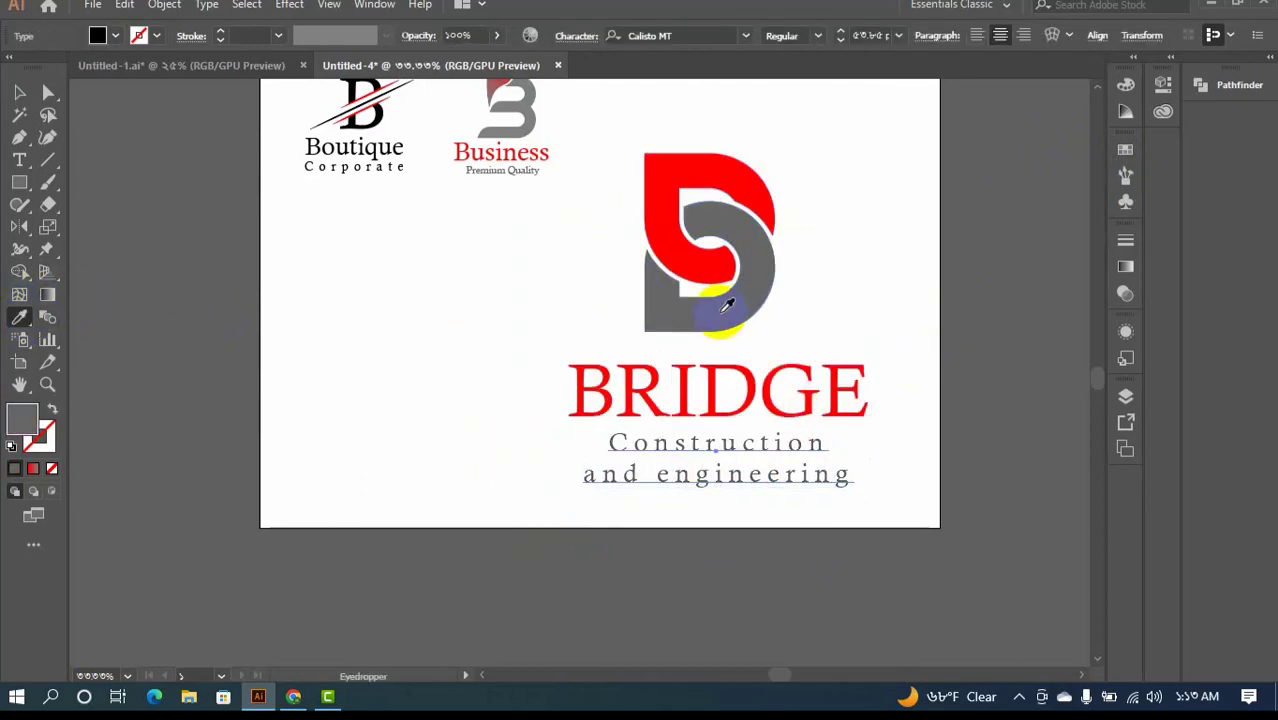
key("v")
left_click(270, 320)
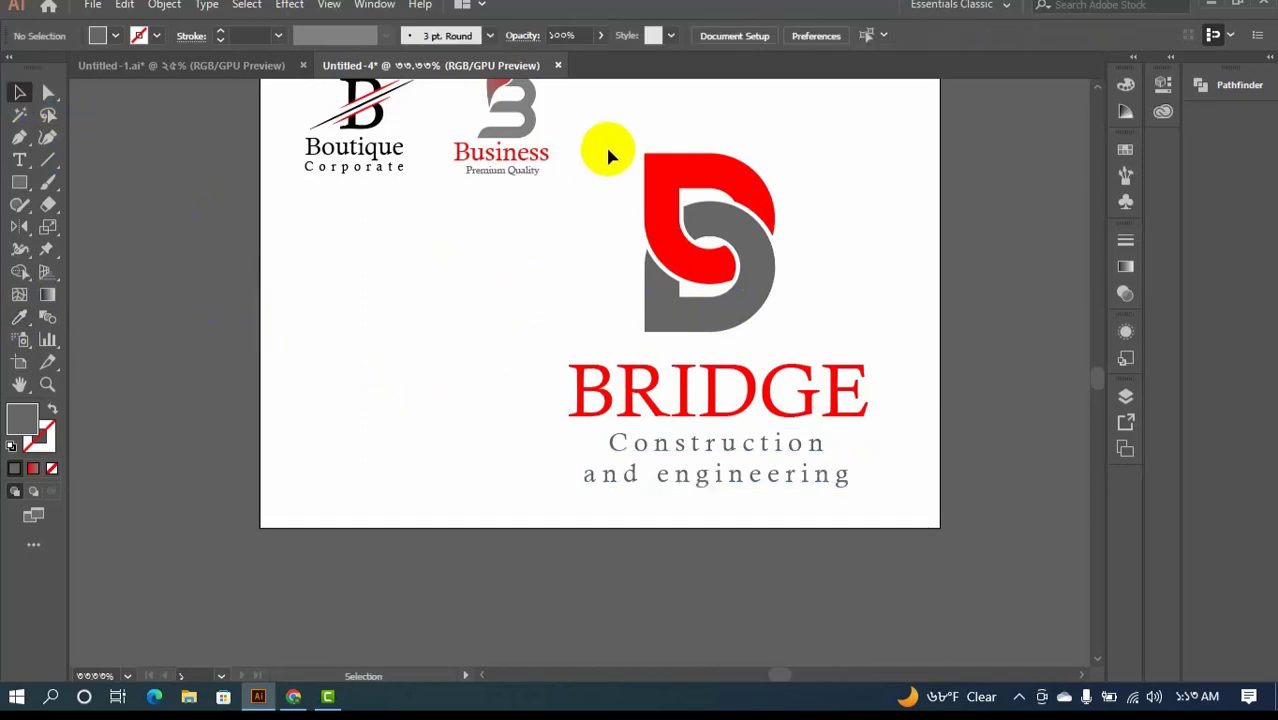
- Group the BRIDGE mark and its texts, scale the group to a little over half its size and place it near the artboard's right edge
left_click_drag(607, 148, 877, 497)
right_click(808, 448)
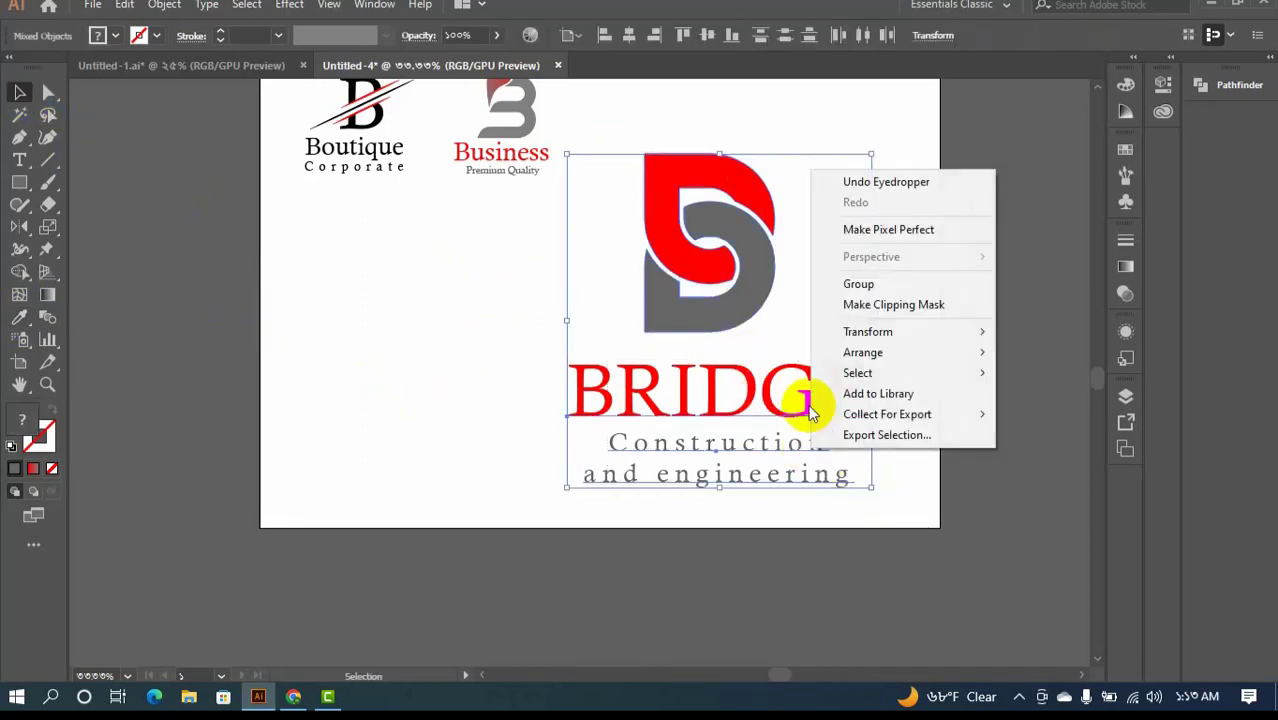
left_click(856, 282)
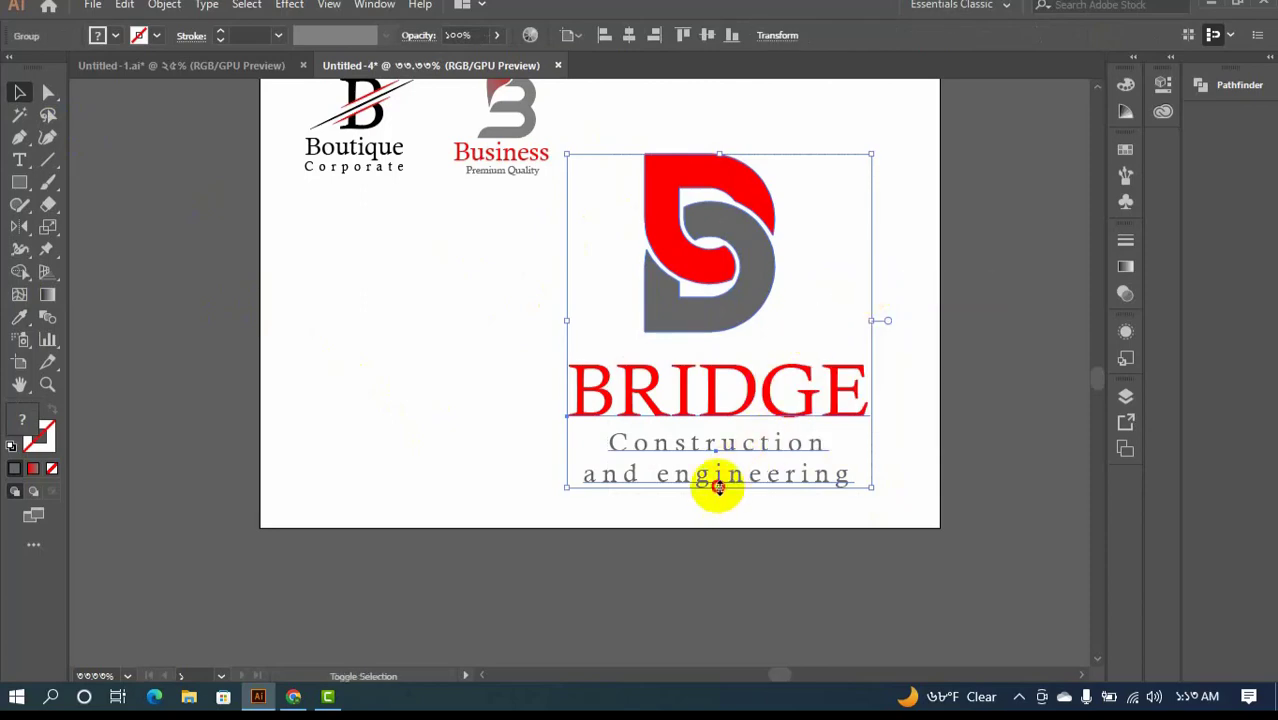
left_click_drag(718, 487, 801, 329)
left_click(636, 361)
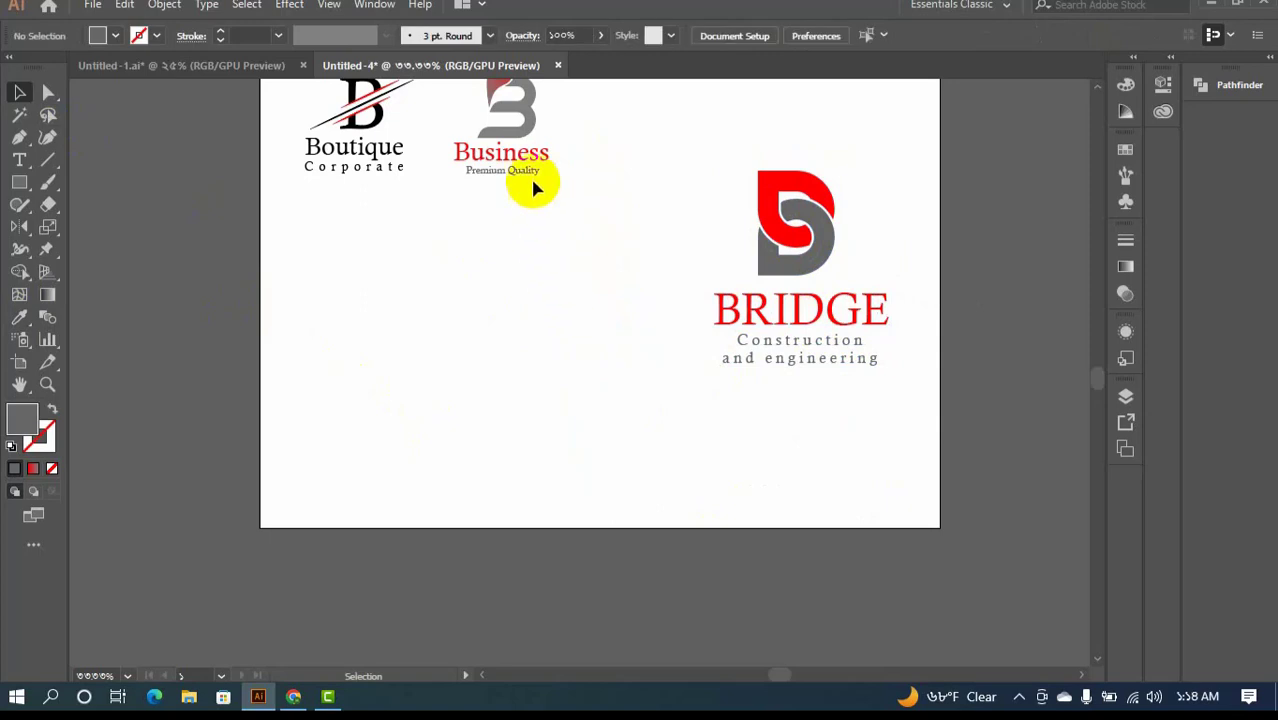
- Enlarge the Business logo to about twice its size and place it directly left of the BRIDGE logo
left_click_drag(531, 180, 571, 422)
left_click_drag(592, 360, 608, 348)
left_click(428, 265)
- Group the Boutique Corporate logo, enlarge it to over twice its size and place it left of the Business logo
left_click(400, 148)
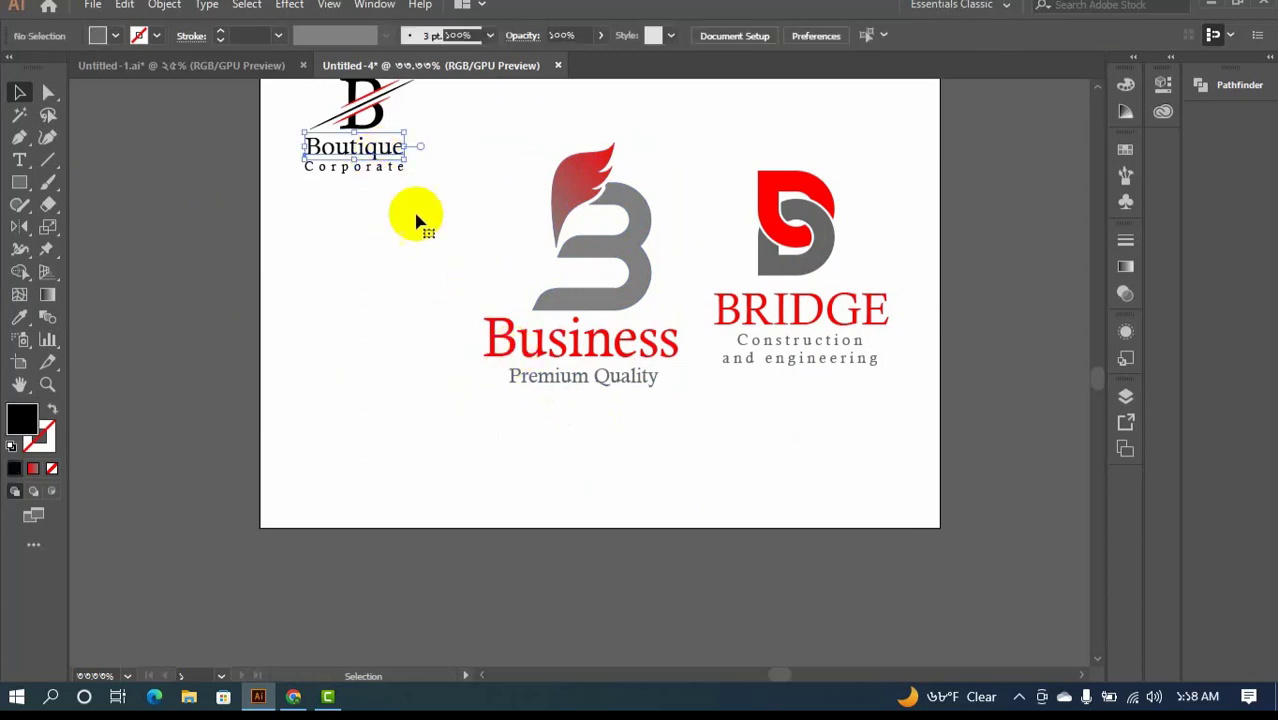
left_click_drag(416, 215, 327, 82)
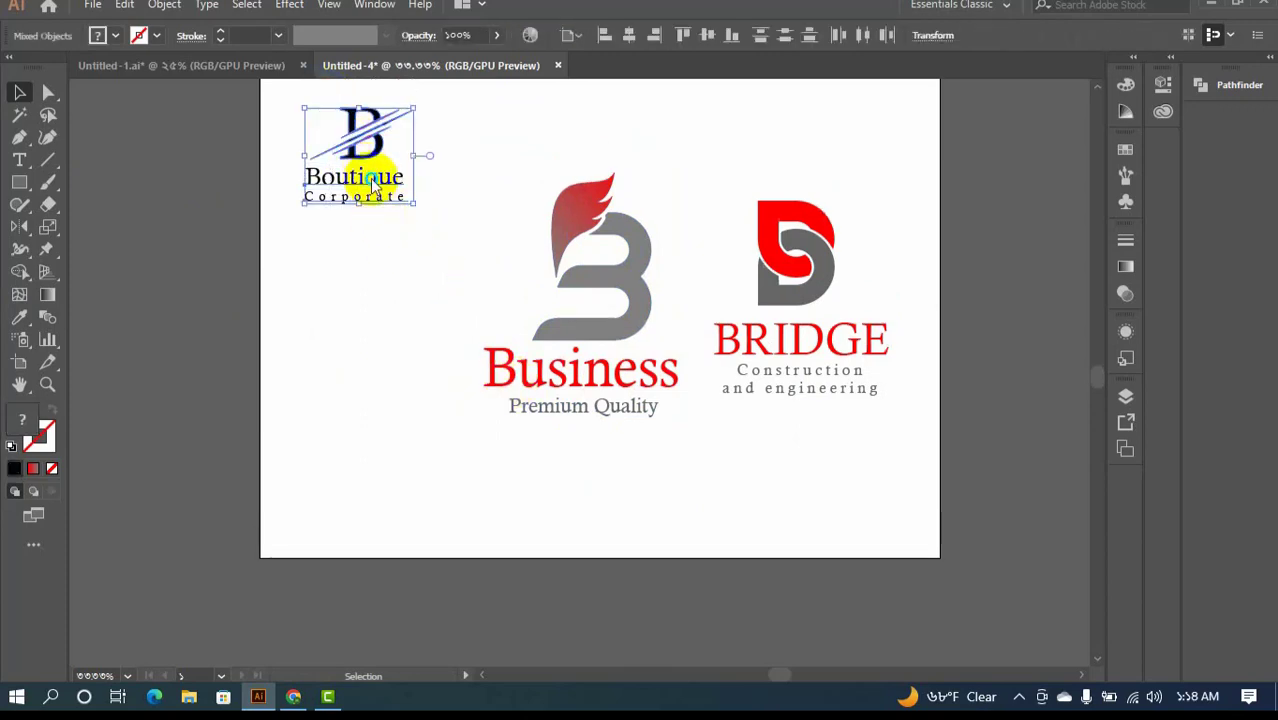
right_click(375, 183)
left_click(434, 291)
left_click_drag(400, 177, 368, 415)
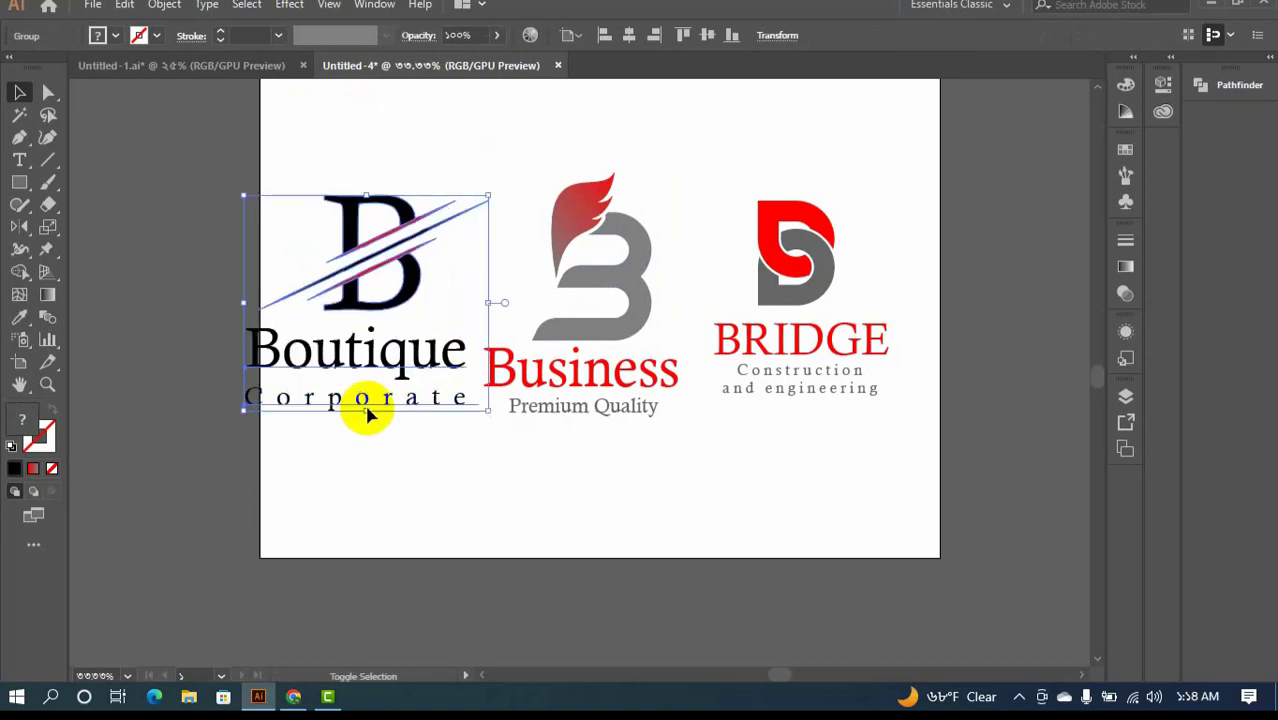
mouse_move(403, 354)
left_mouse_down()
mouse_move(422, 348)
mouse_move(399, 348)
mouse_move(400, 360)
left_mouse_up()
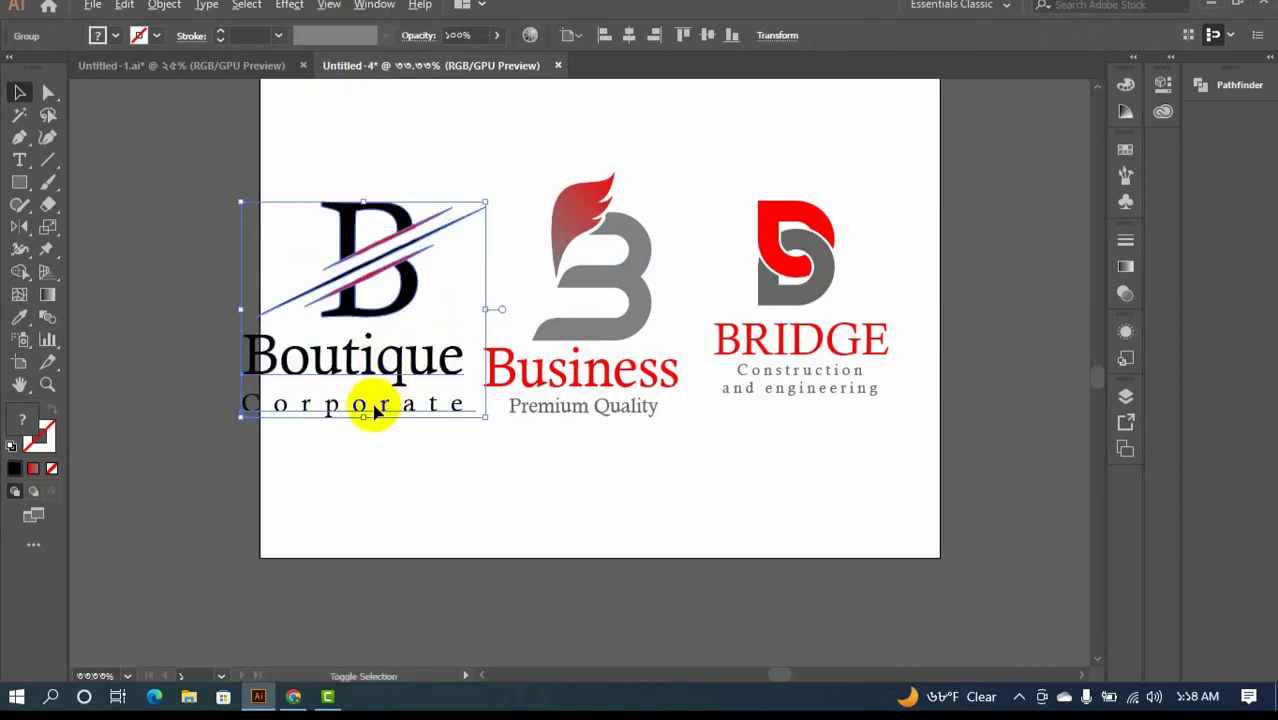
left_click_drag(376, 410, 391, 386)
- Scale the Boutique Corporate logo down to about four fifths of its size beside the Business logo
left_click_drag(328, 266, 863, 520)
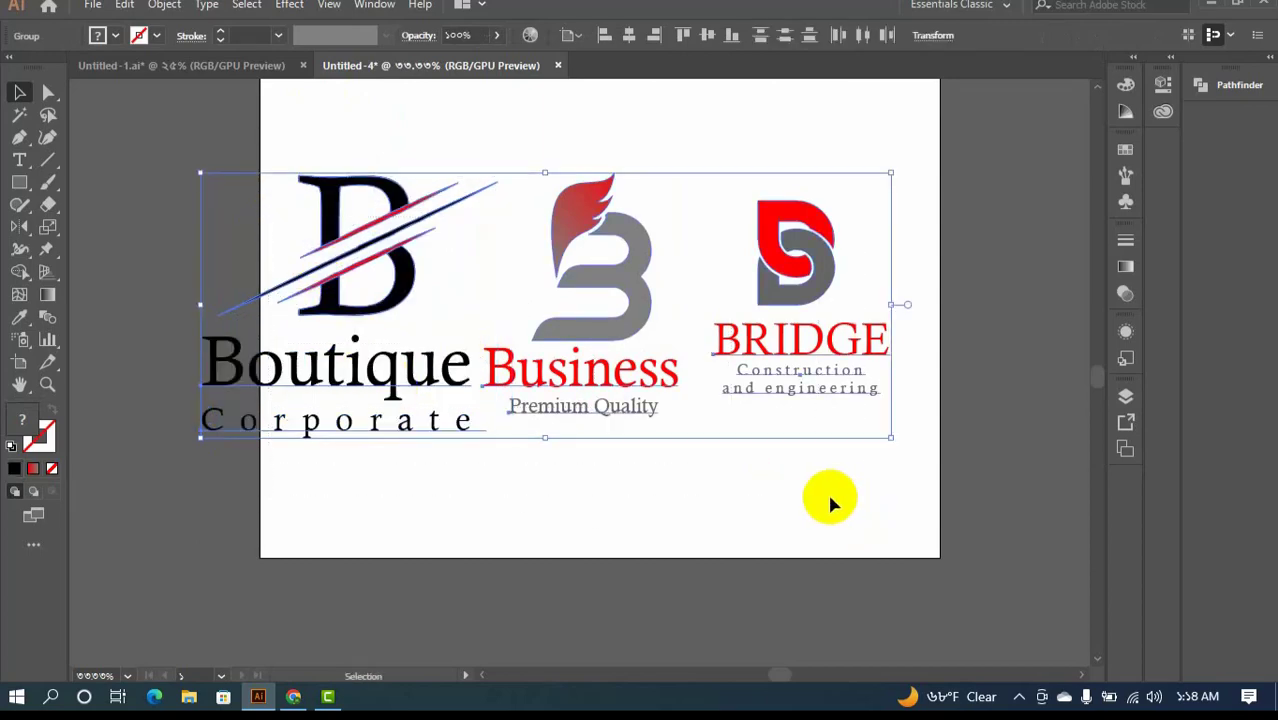
left_click(829, 498)
left_click(436, 385)
left_click_drag(342, 442, 342, 419)
- Scale the three logos down together slightly and position them as a row within the artboard
left_click(622, 362, "shift")
left_click(822, 371, "shift")
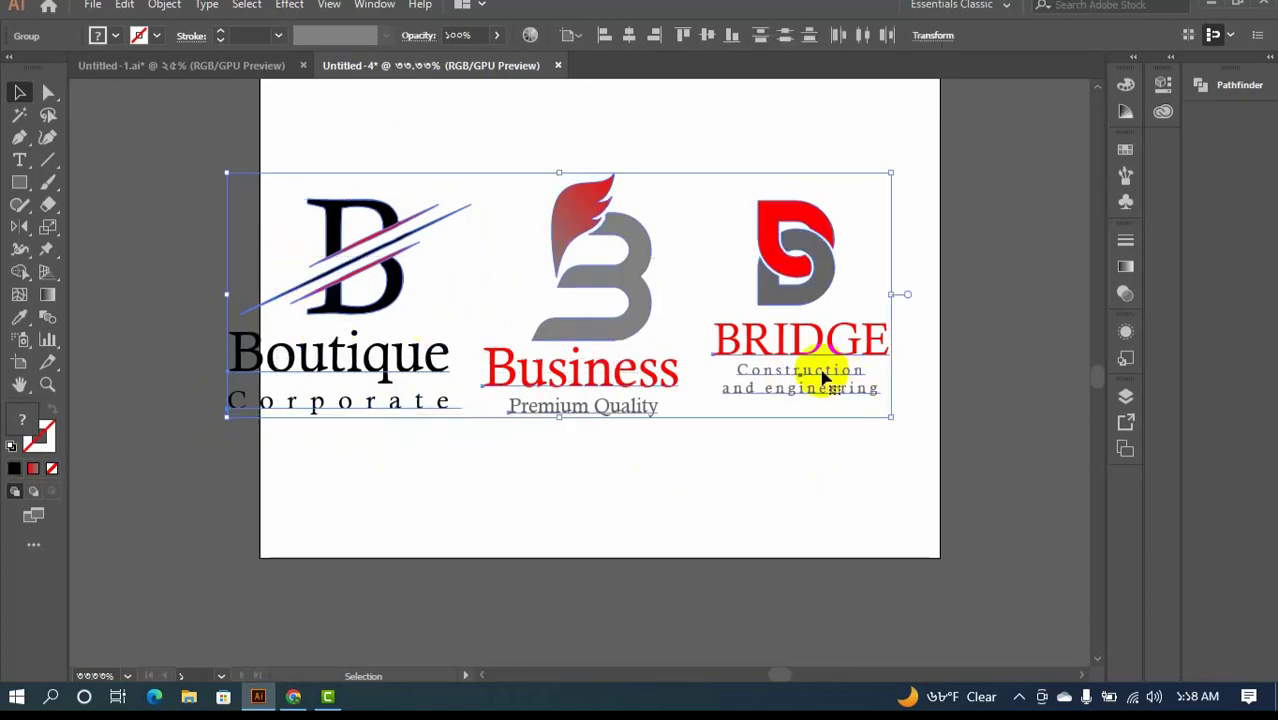
left_click_drag(865, 301, 782, 341)
left_click(722, 456)
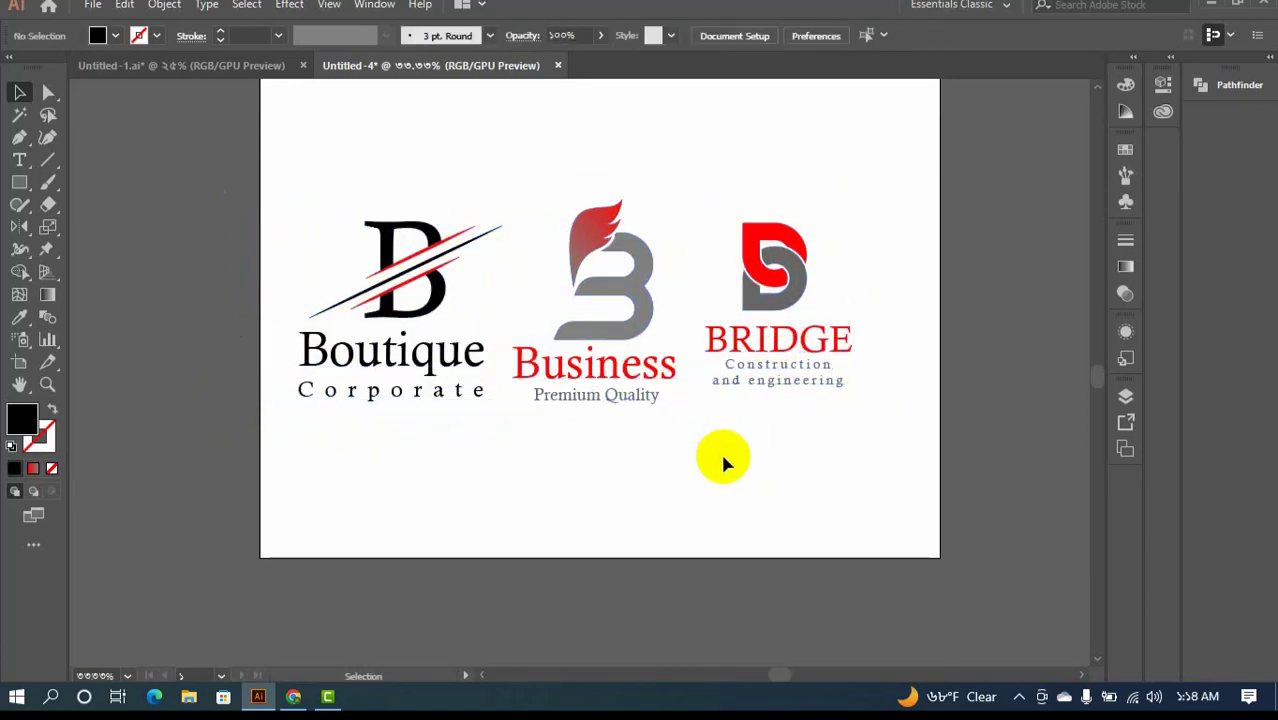